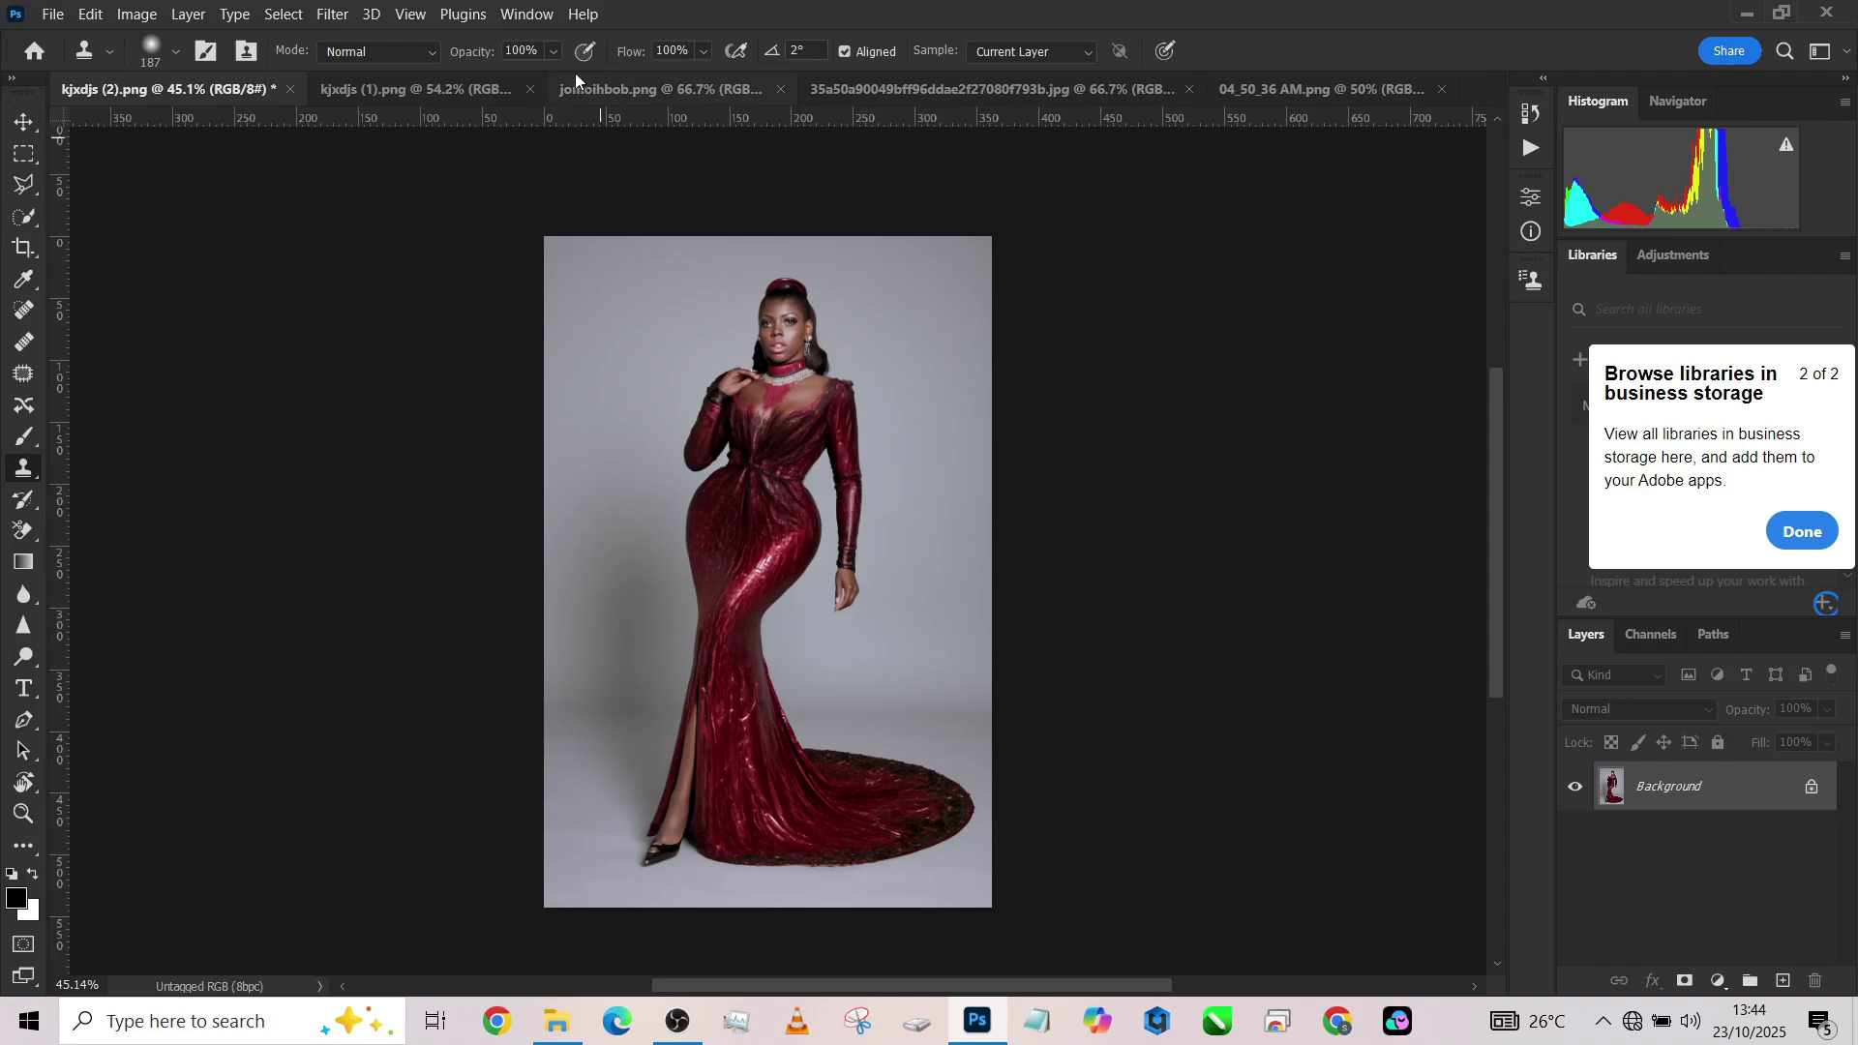
Look through the open interior, jomoihbob.png and orange clouds images, then return to the woman's photo.
click(433, 85)
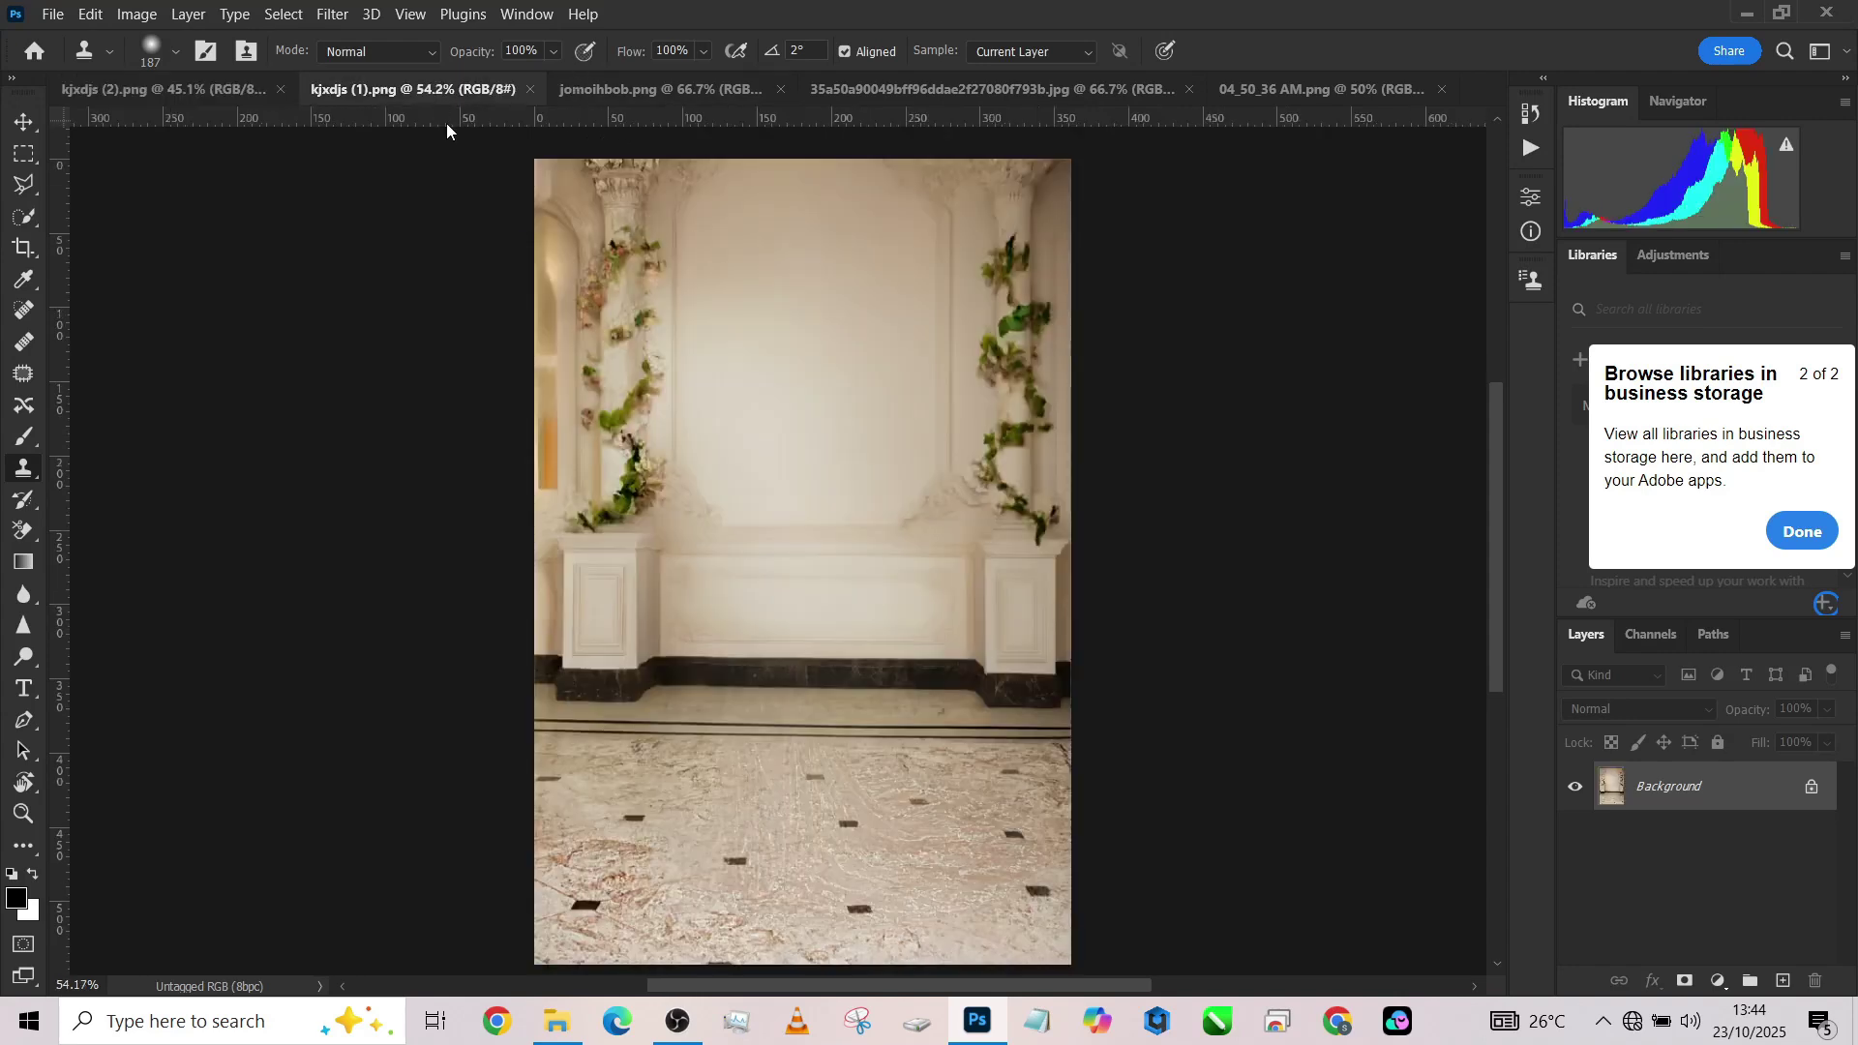
click(635, 96)
click(946, 95)
click(1263, 96)
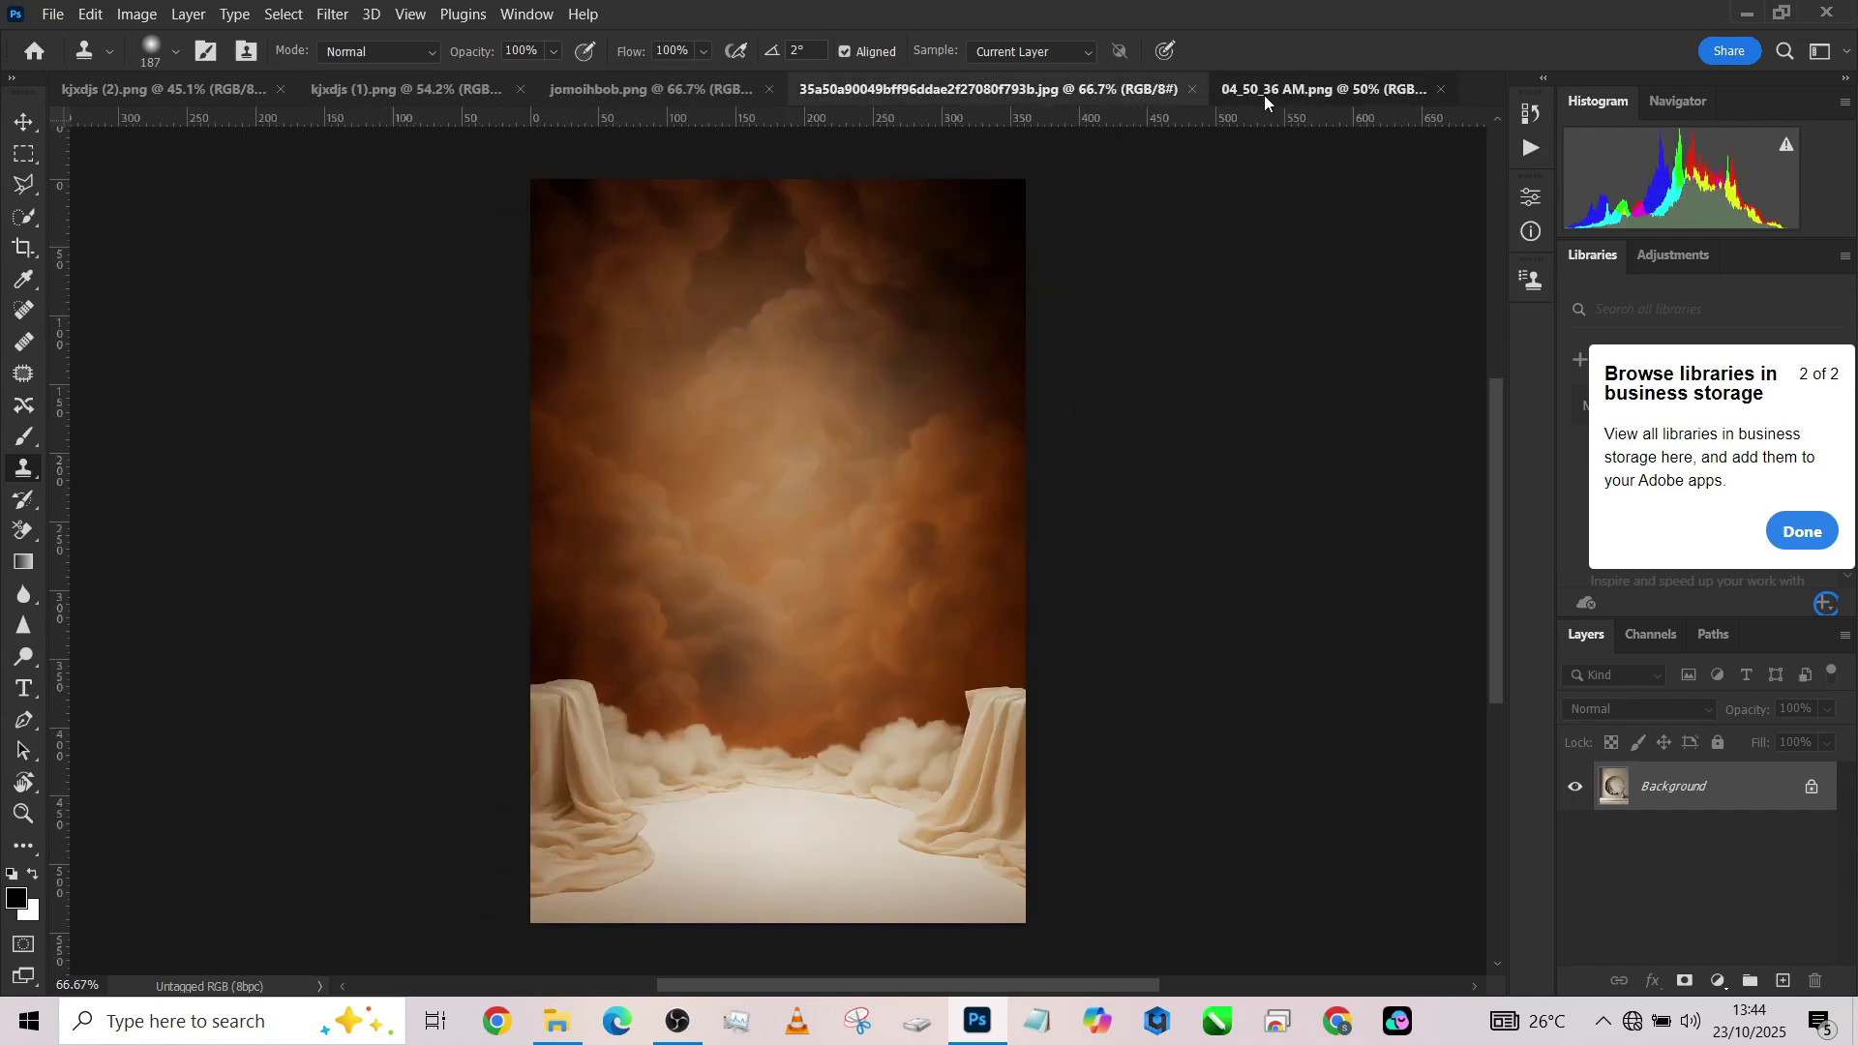
click(159, 84)
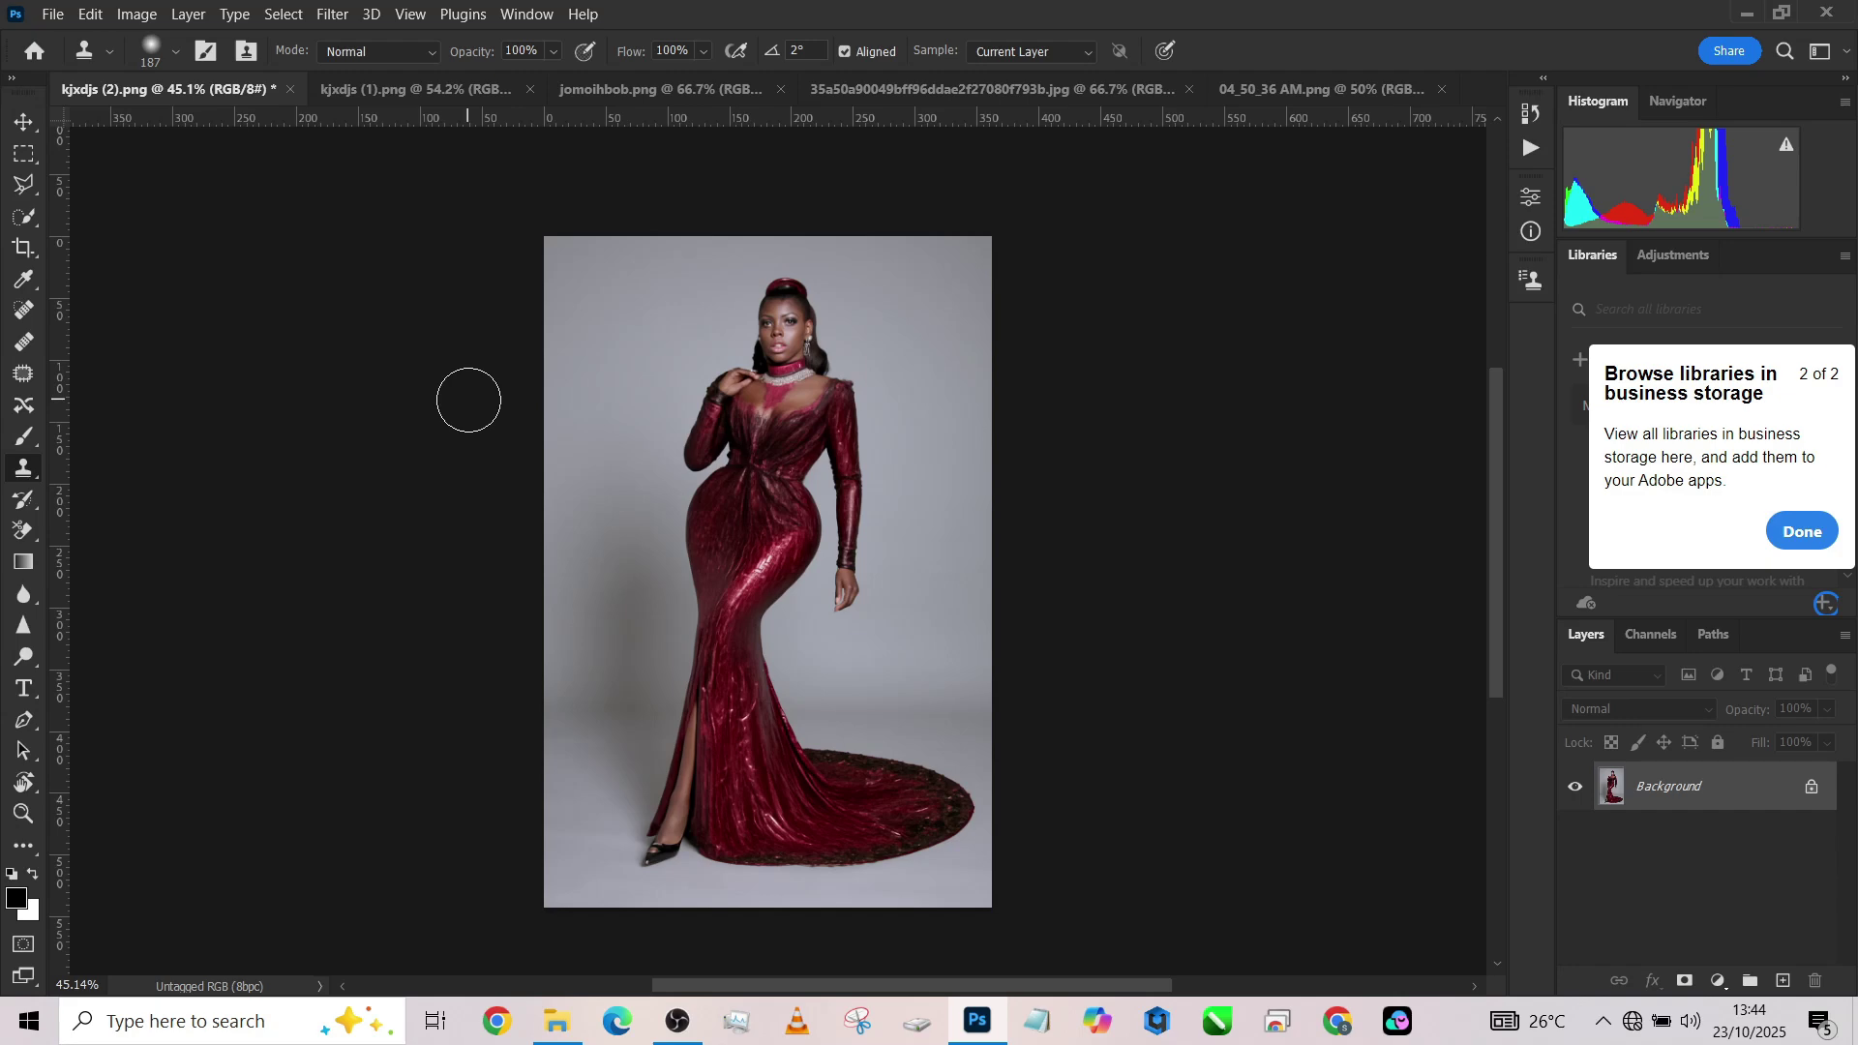
Crop the woman's photo to a 4:5 frame extended past its edges with Content-Aware fill.
click(18, 254)
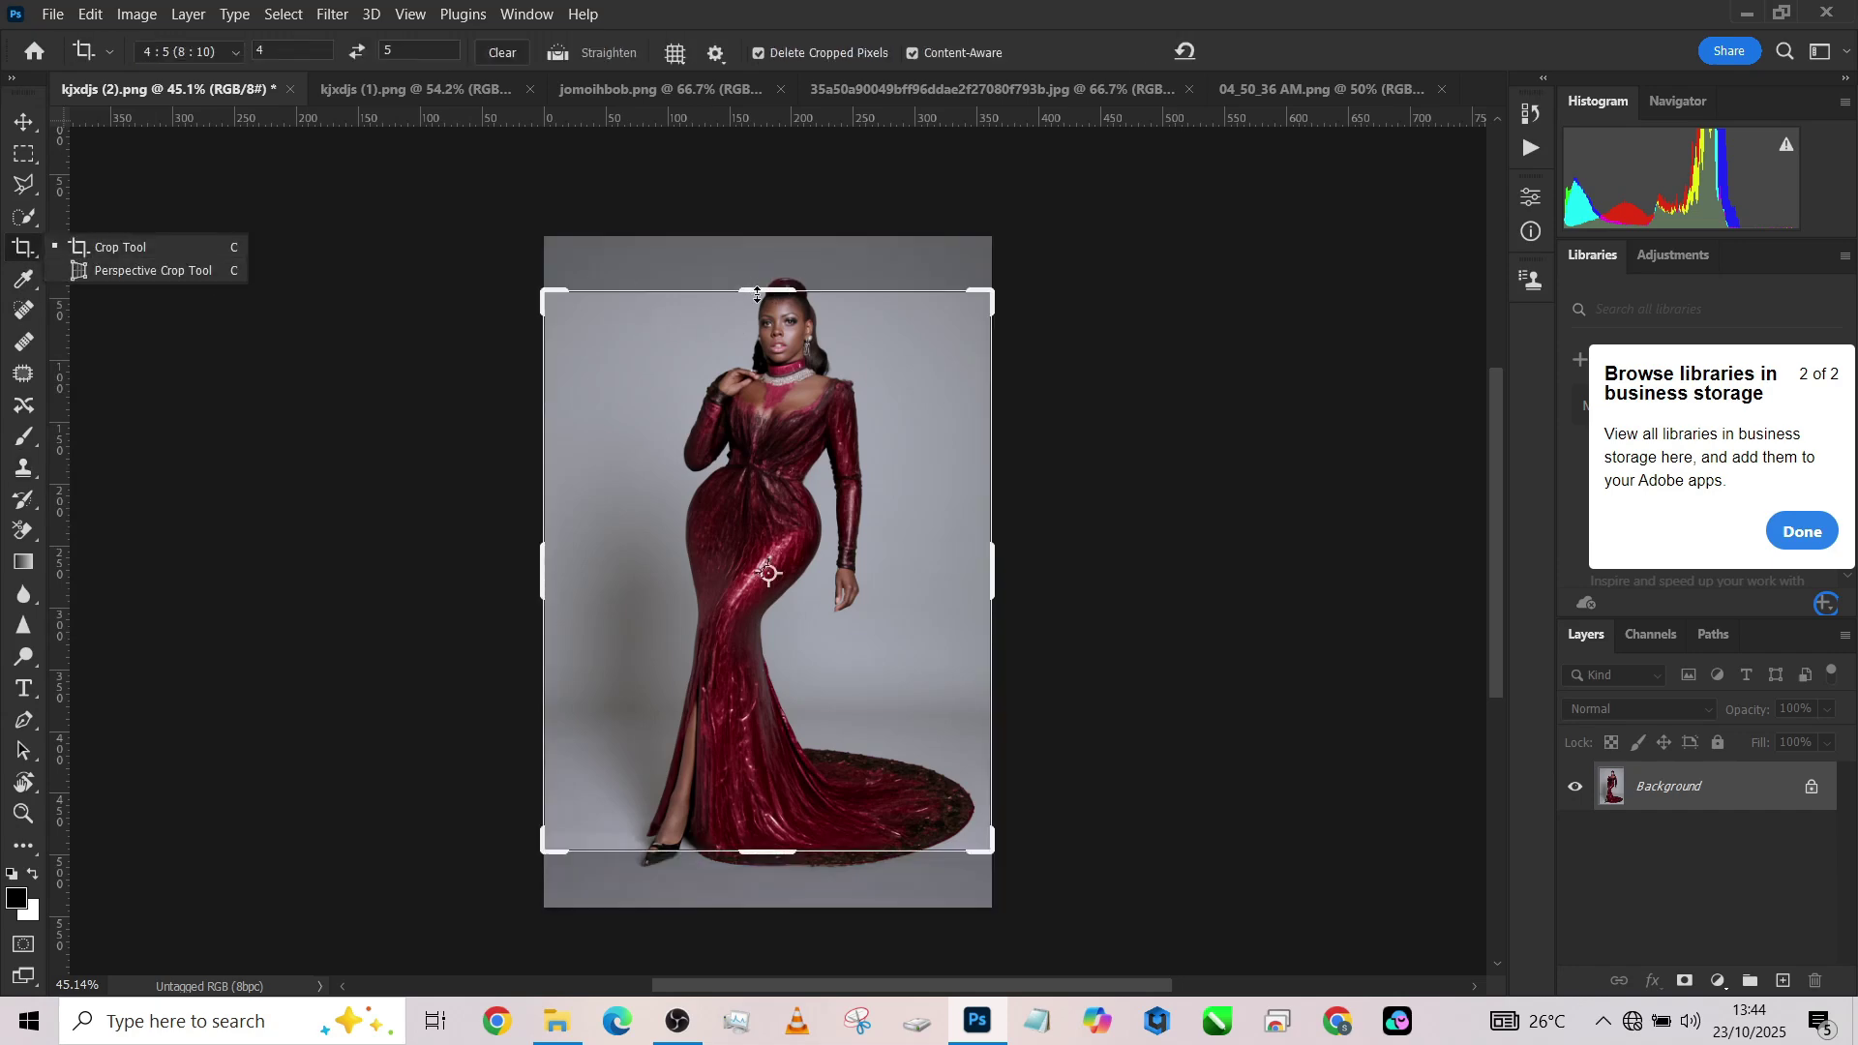
drag(758, 294, 781, 241)
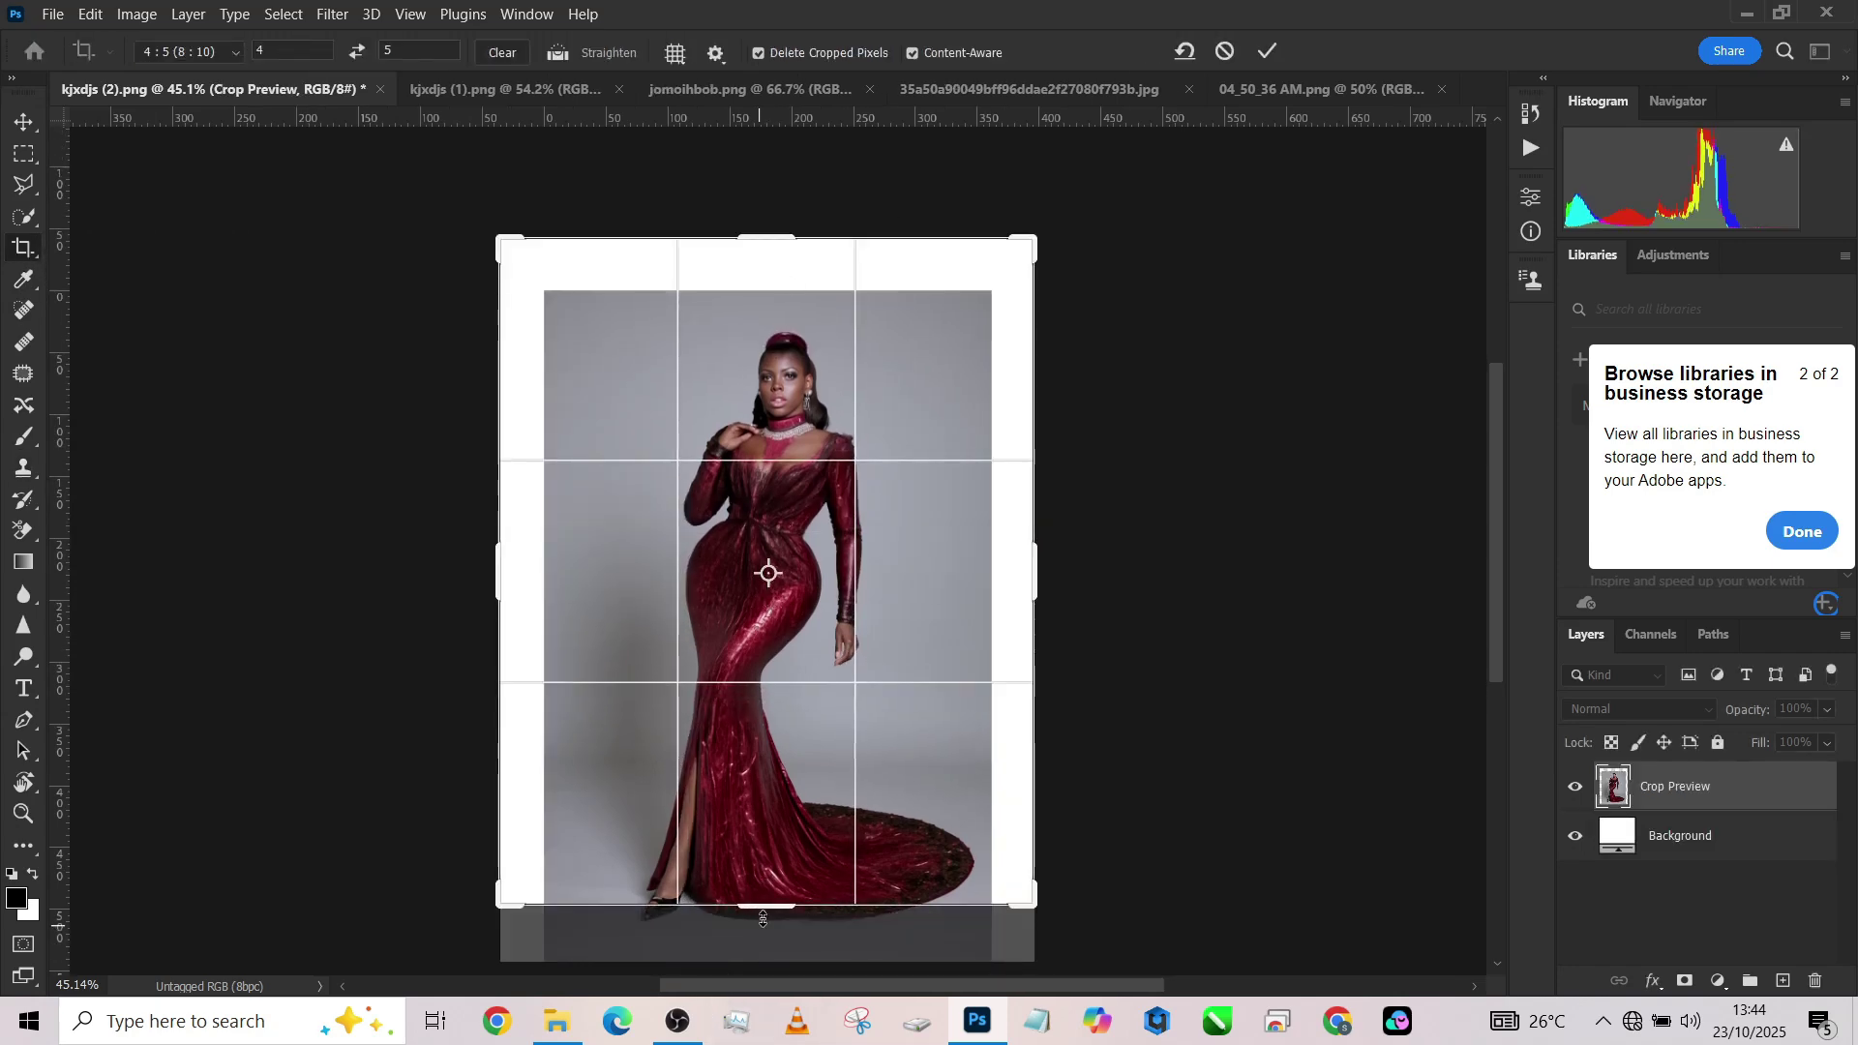
drag(762, 920, 773, 924)
drag(765, 203, 767, 188)
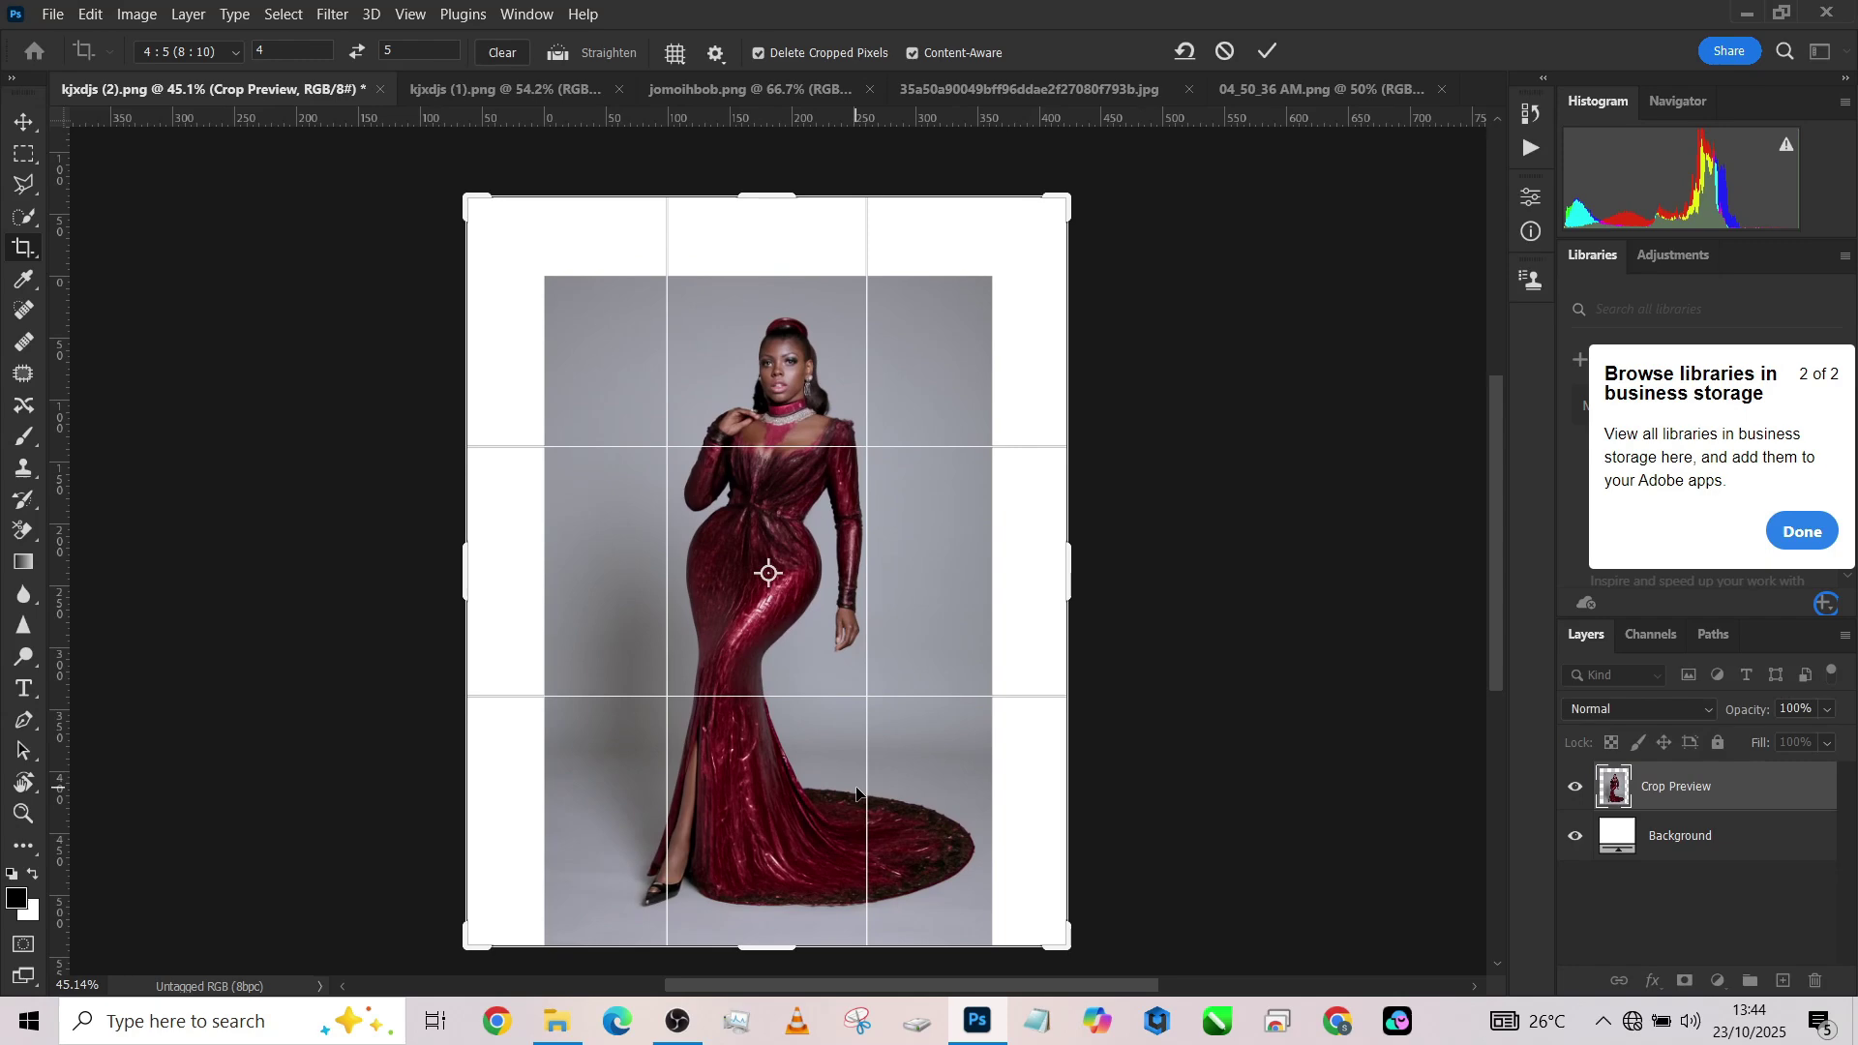
drag(856, 765, 855, 753)
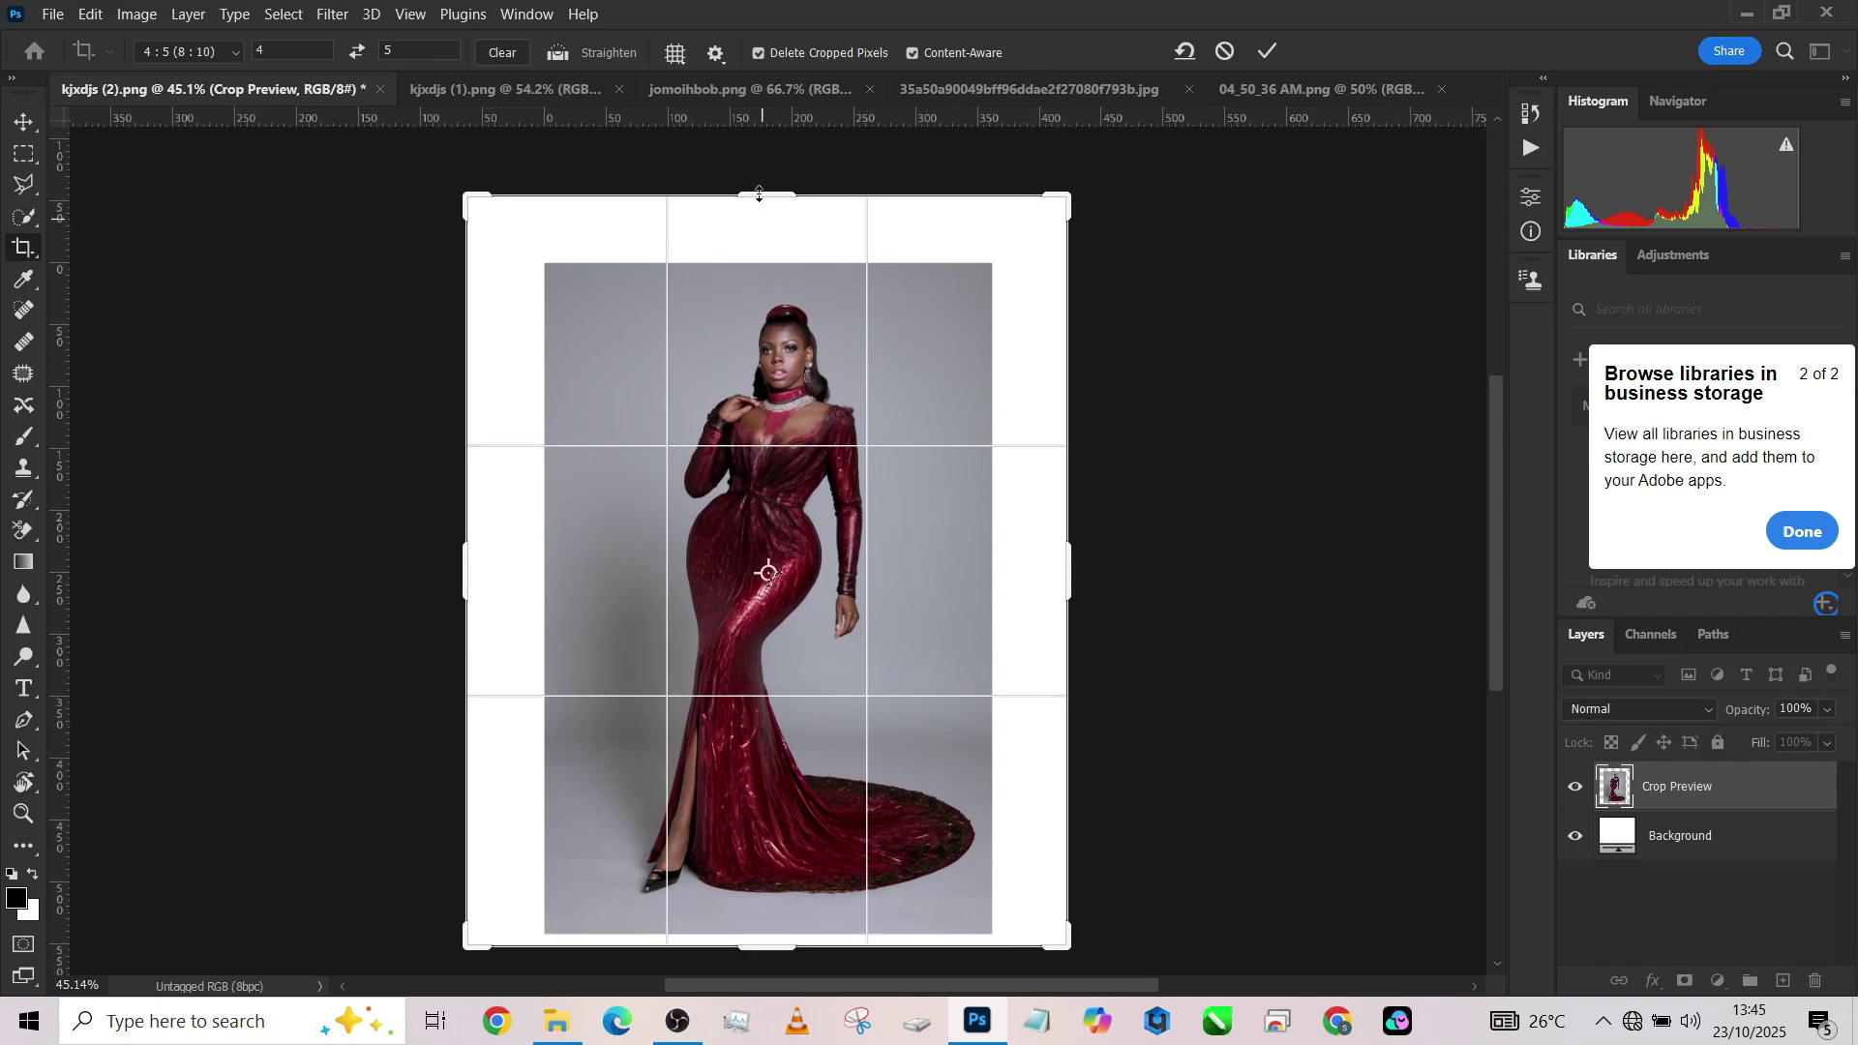
drag(759, 194, 764, 185)
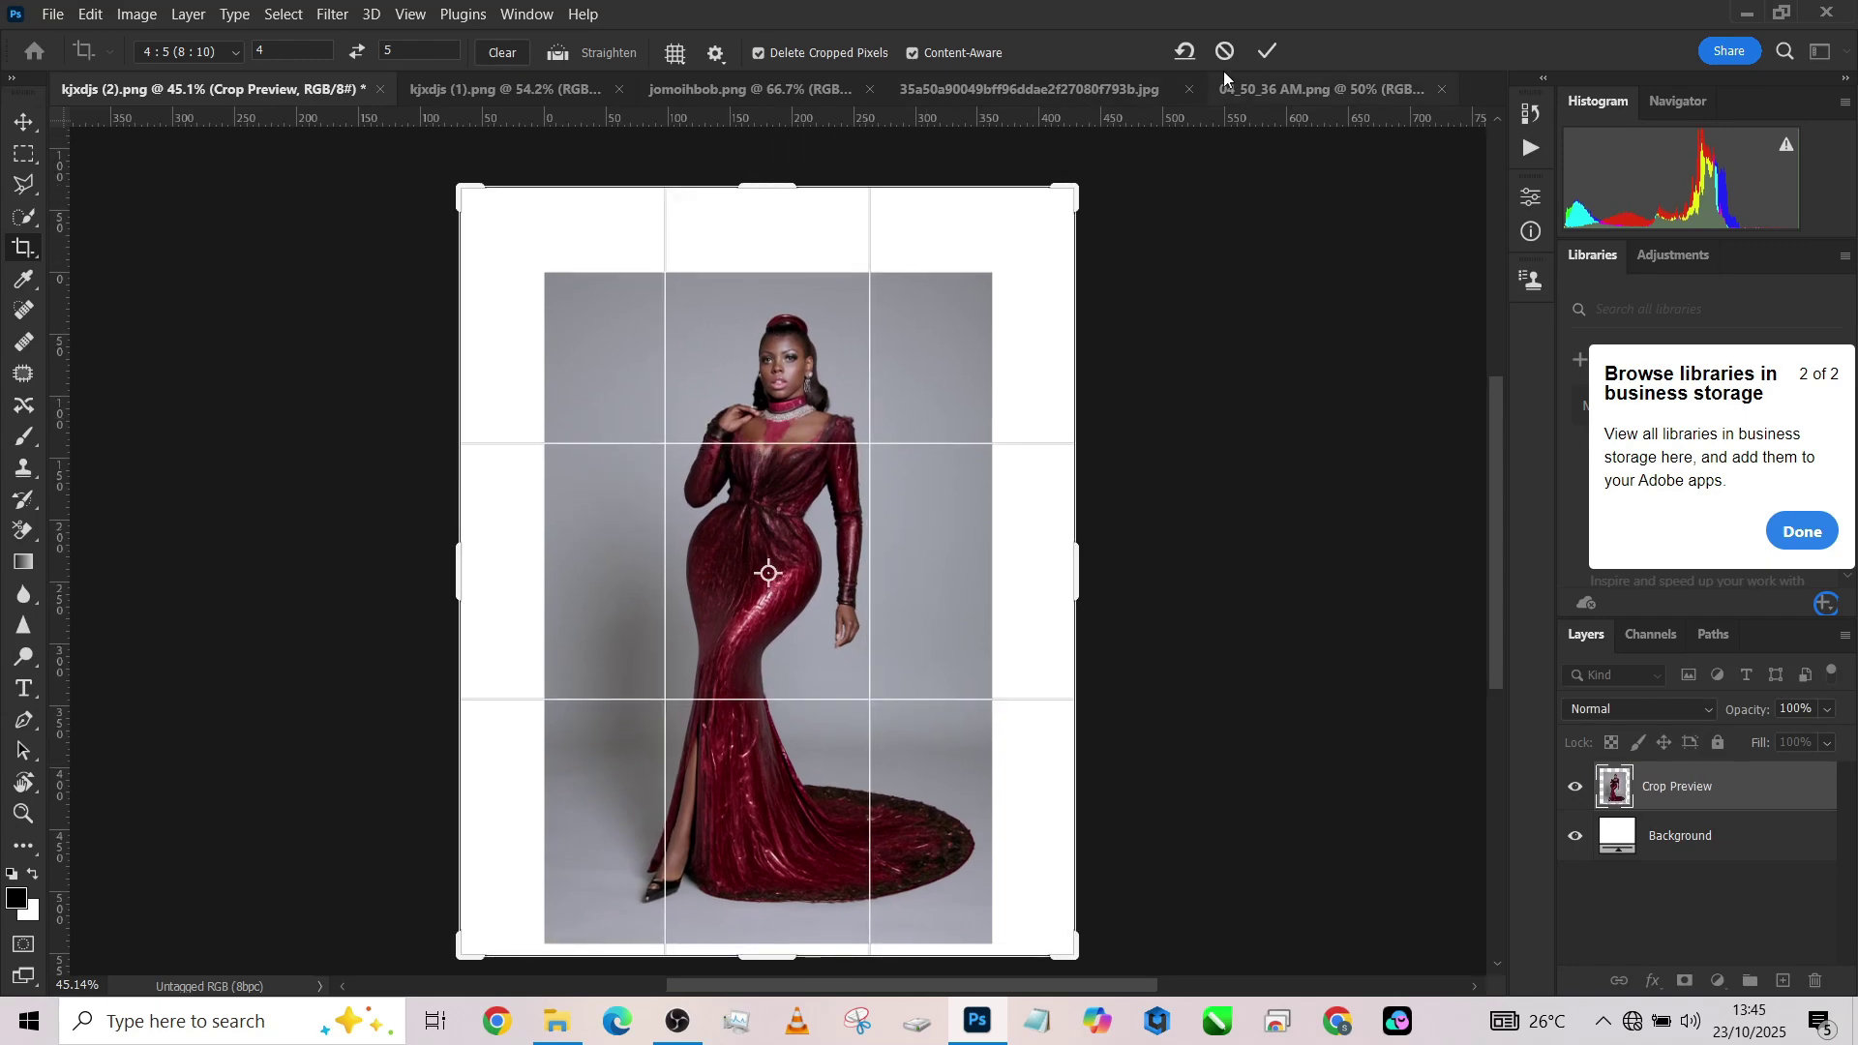
click(1266, 52)
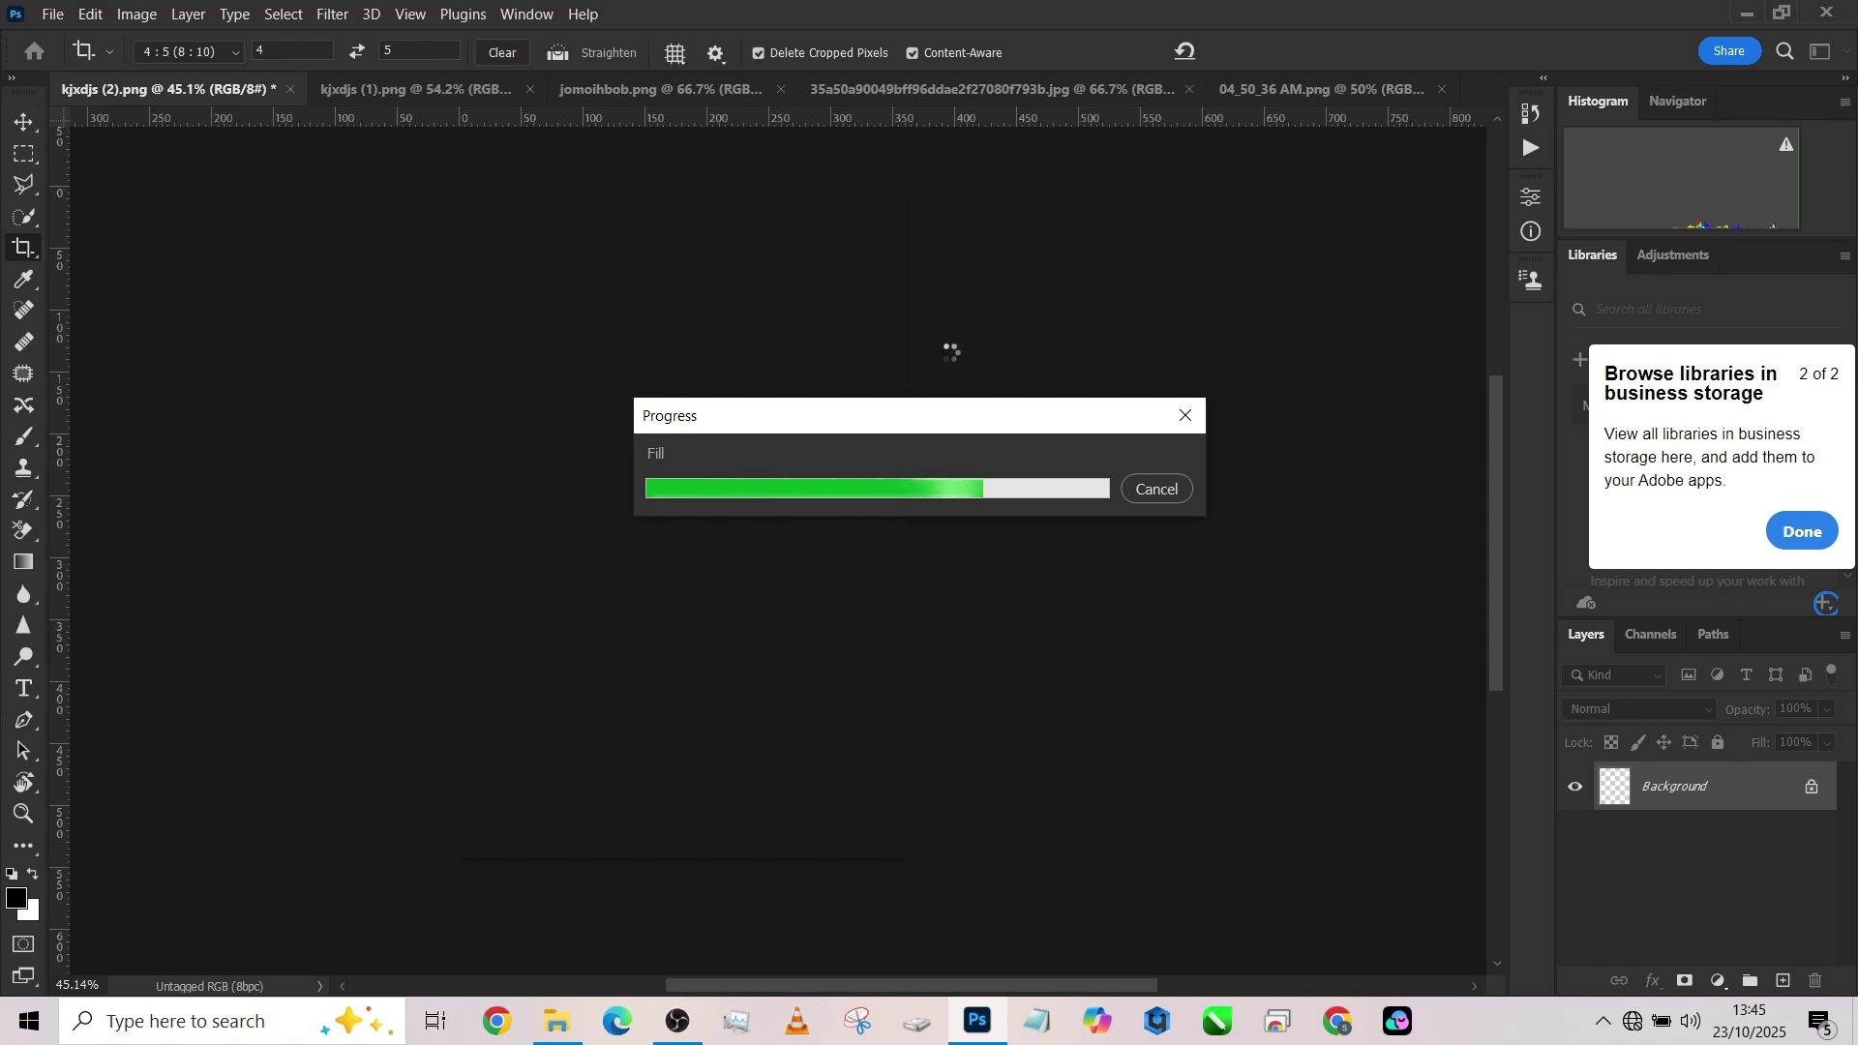
Quick-select the woman and invert the selection to the backdrop.
click(22, 221)
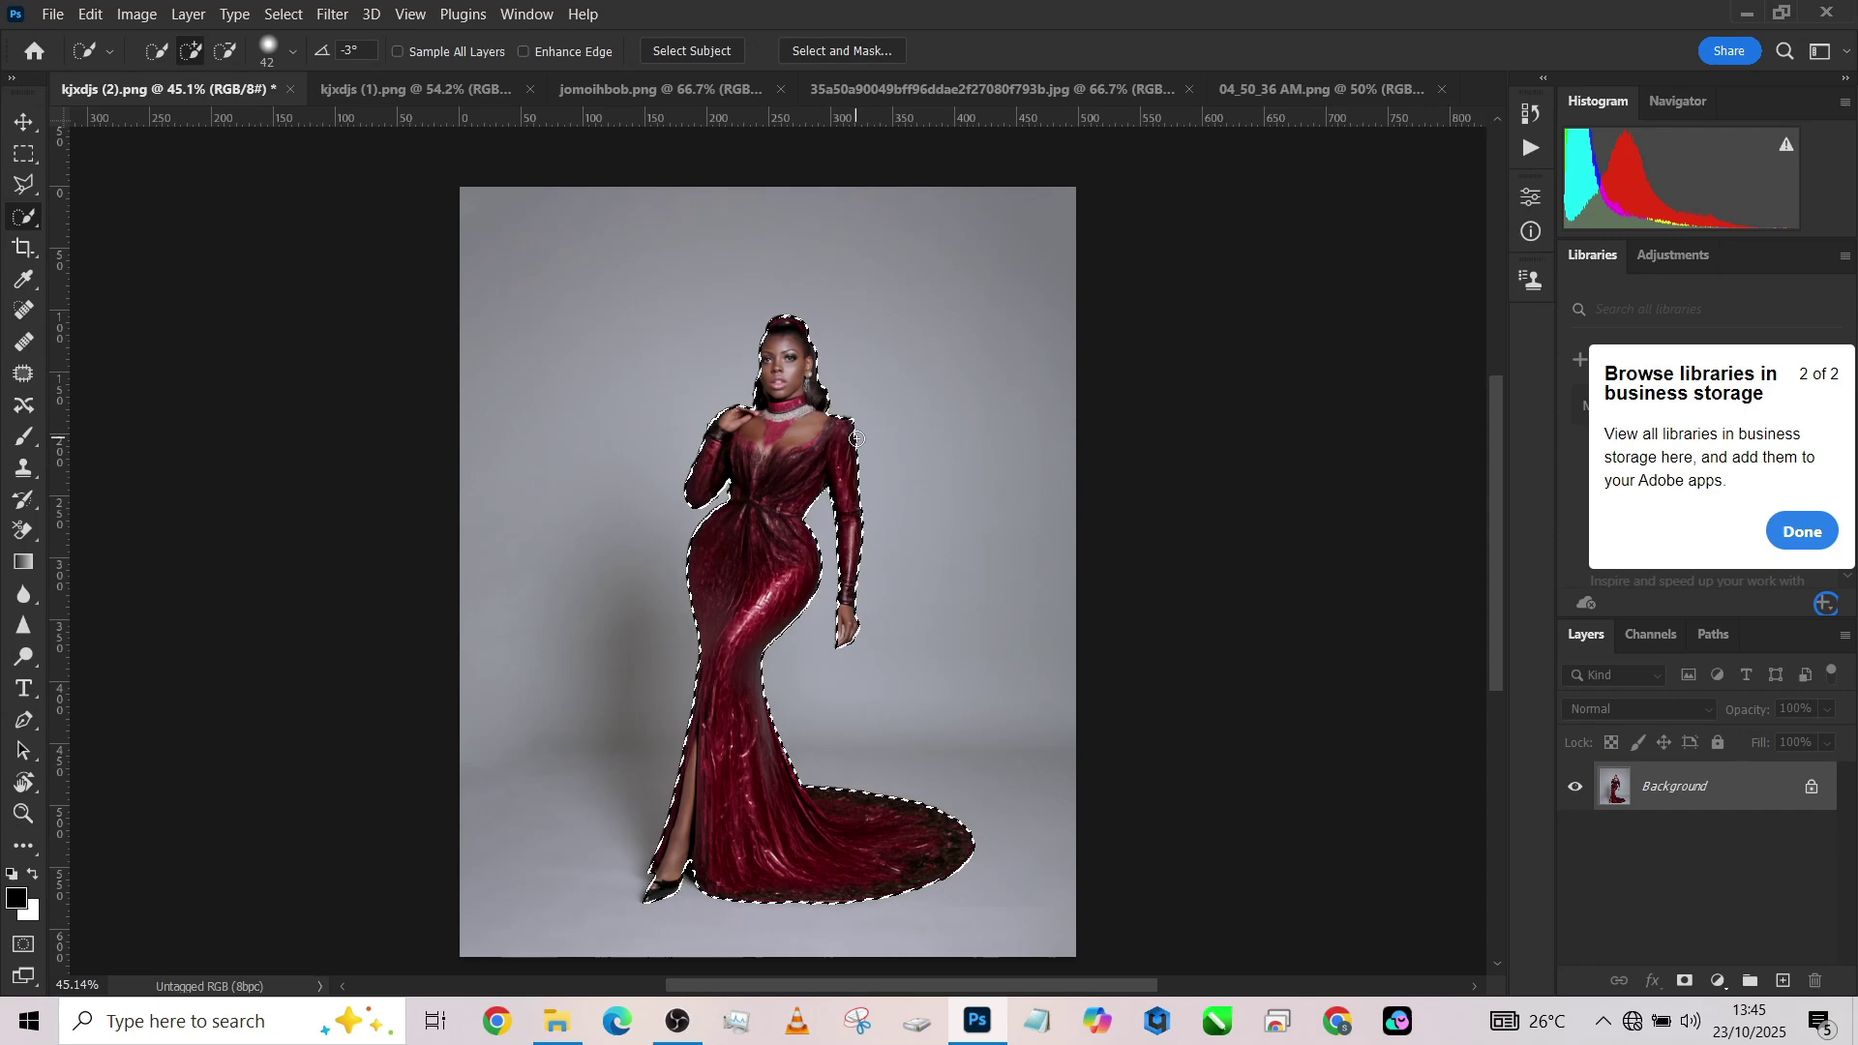
right_click(856, 439)
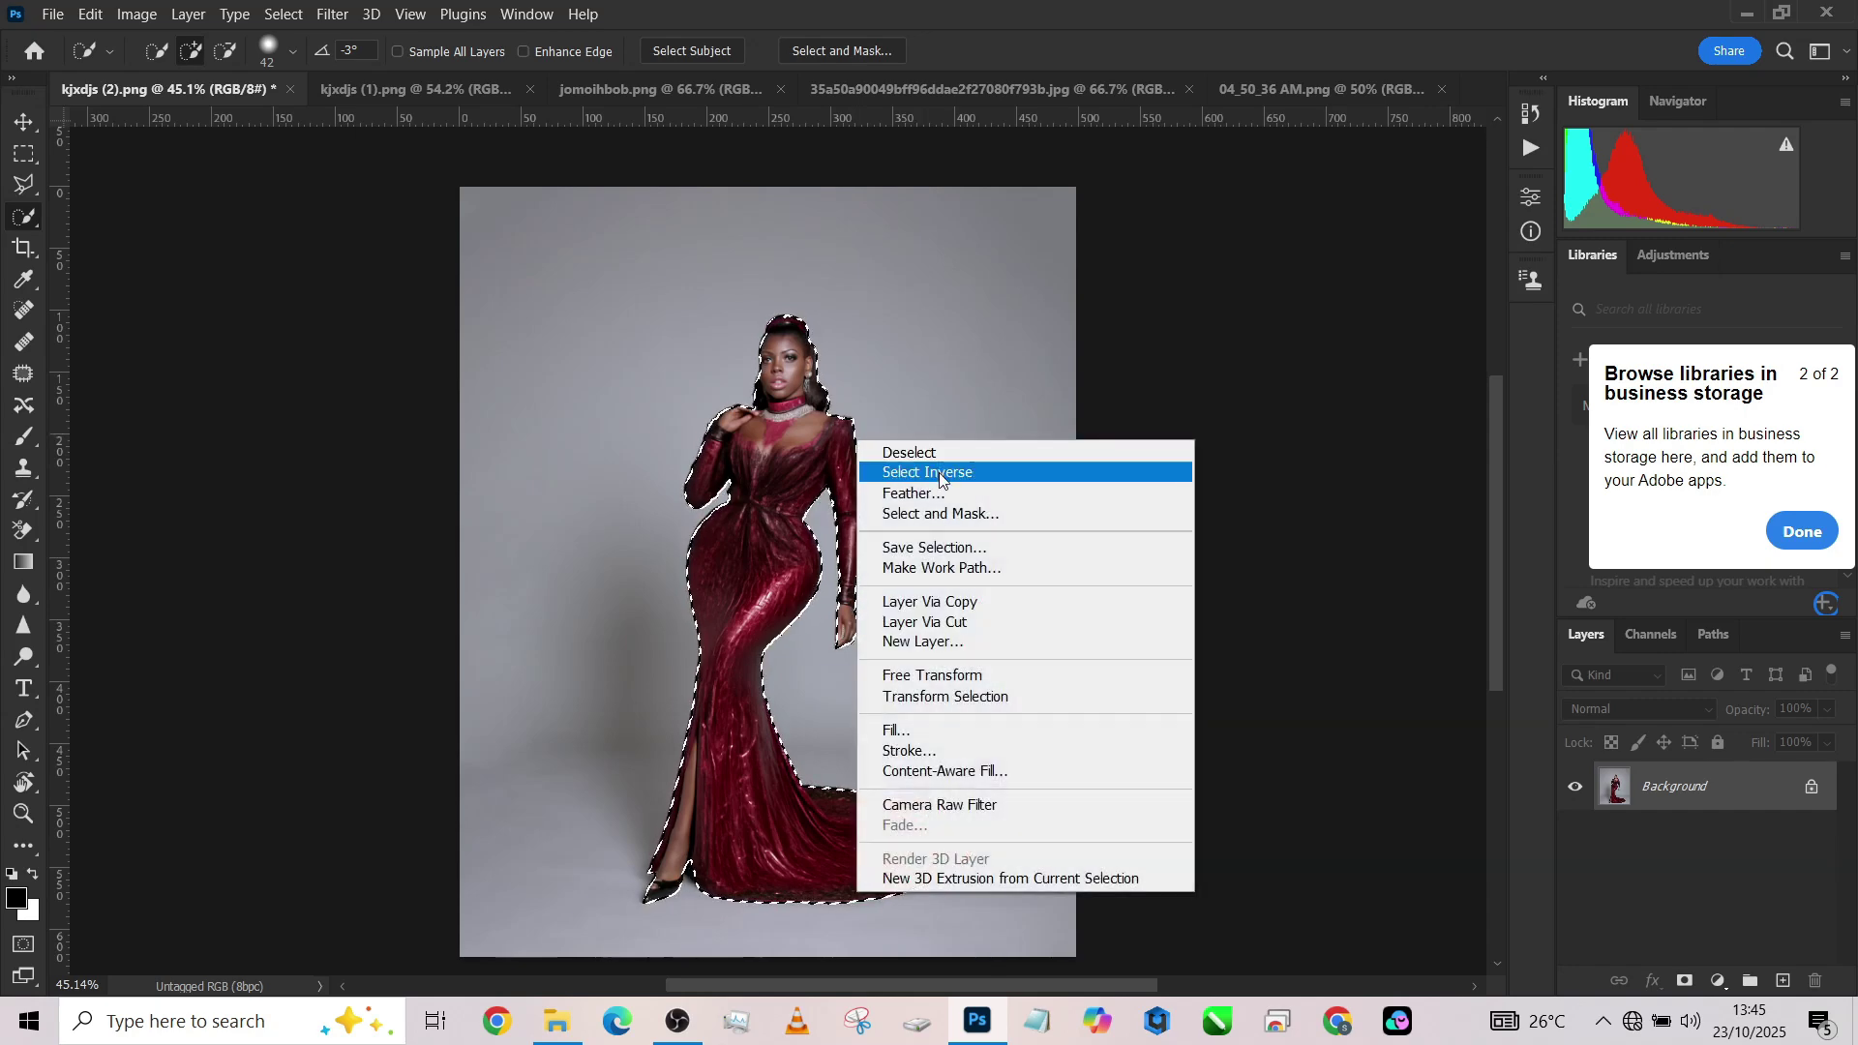
click(904, 478)
Duplicate the layer, cut the backdrop to Layer 1, and stack the woman layer above it.
drag(1704, 788, 1783, 980)
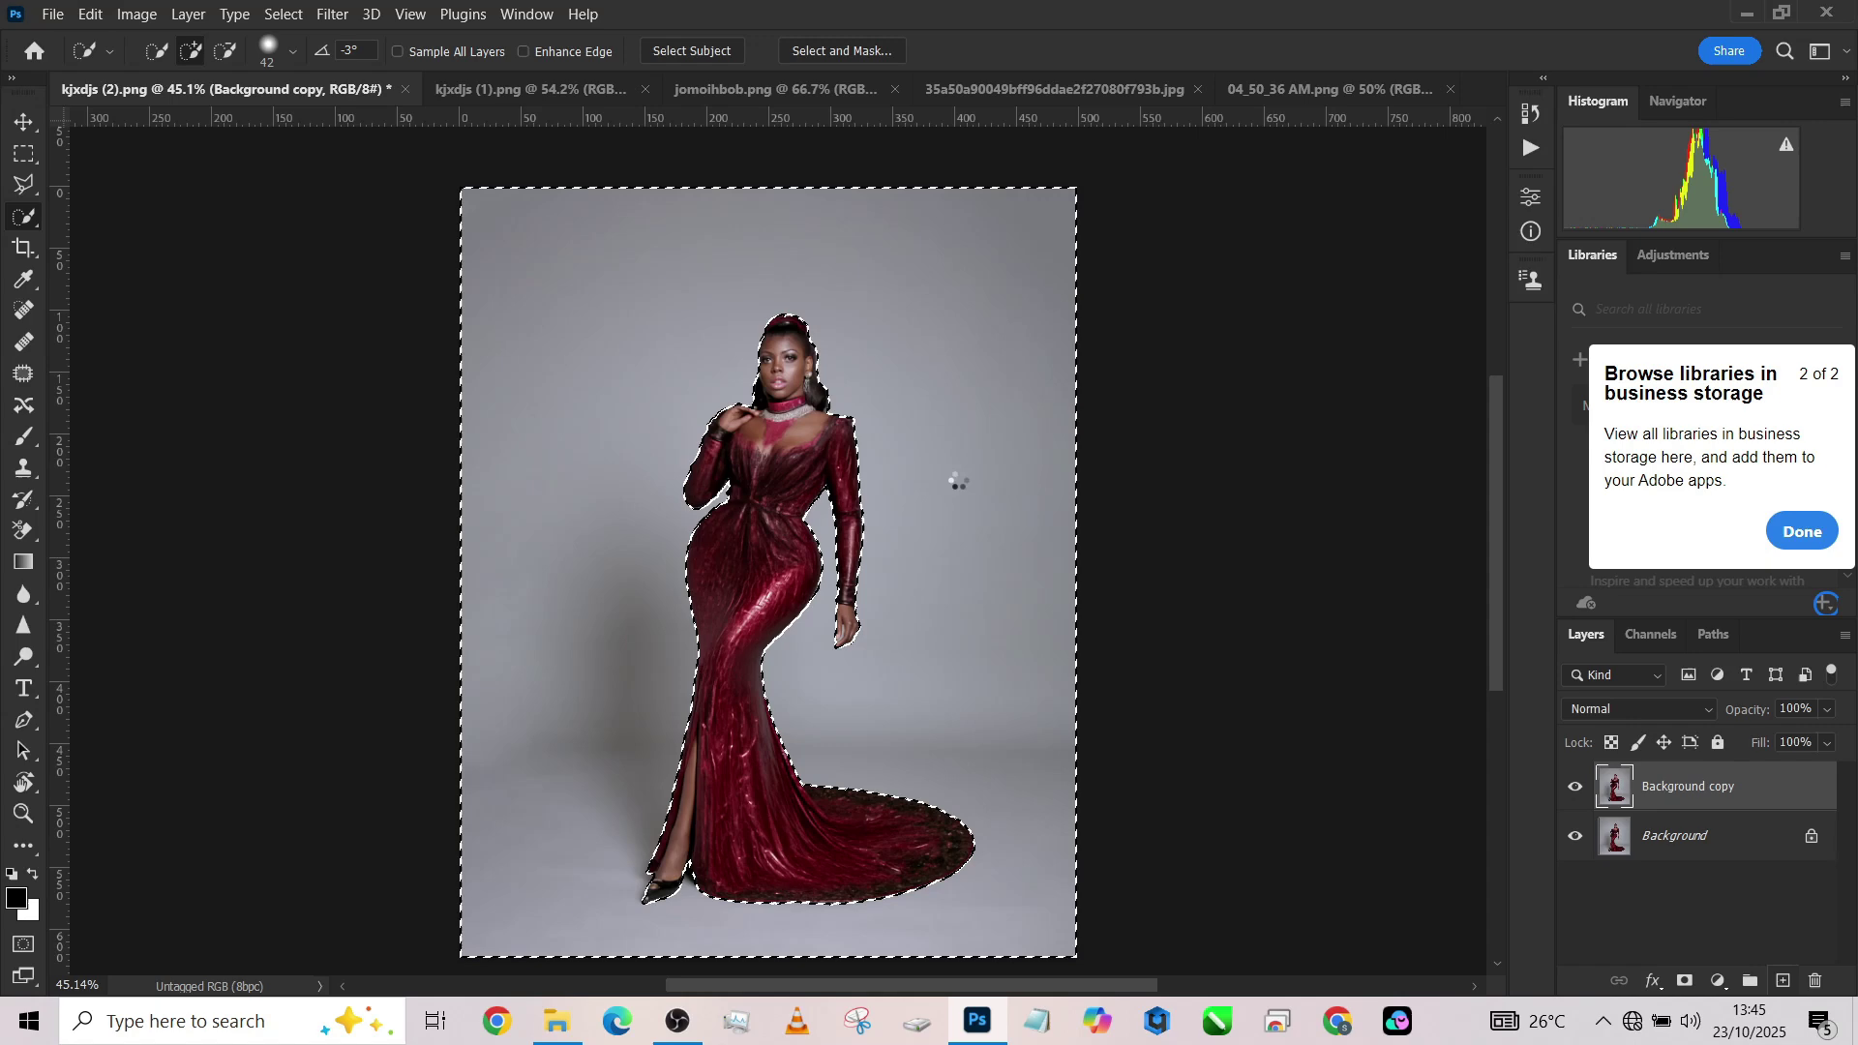
right_click(834, 666)
click(900, 398)
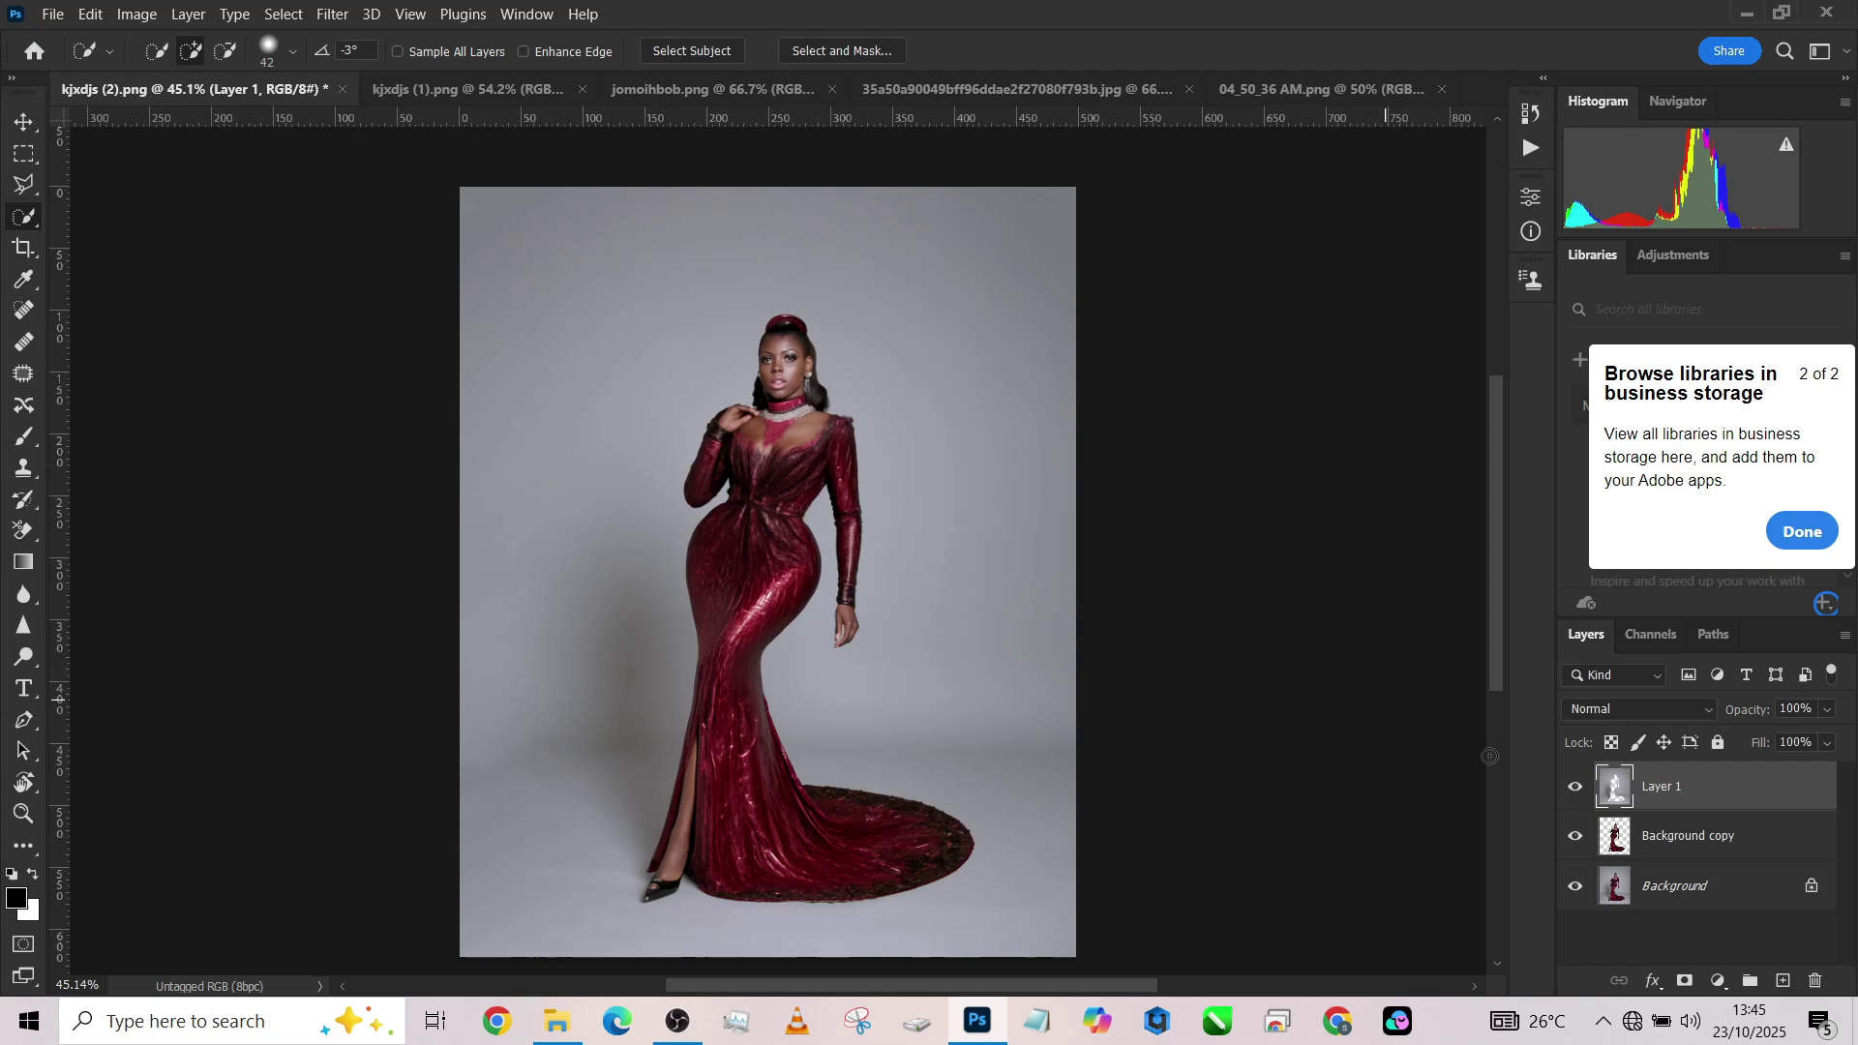
drag(1650, 838, 1659, 787)
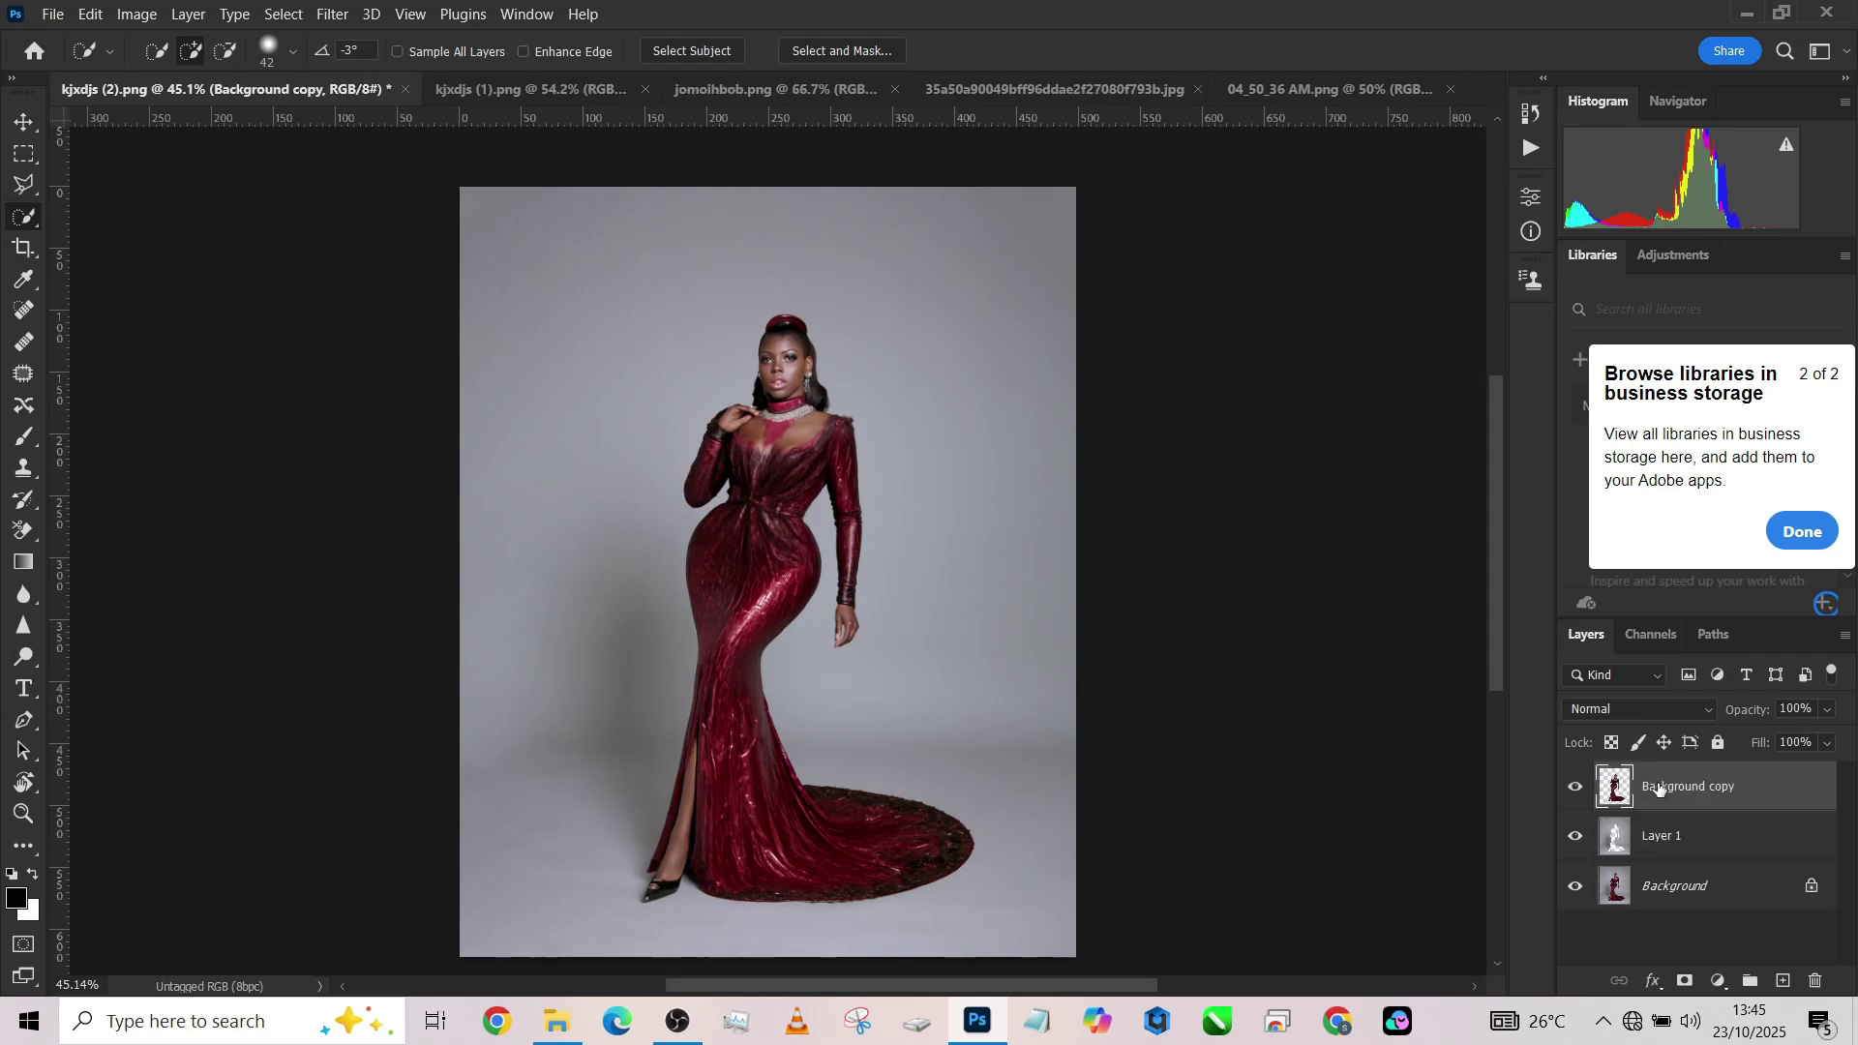
click(1663, 849)
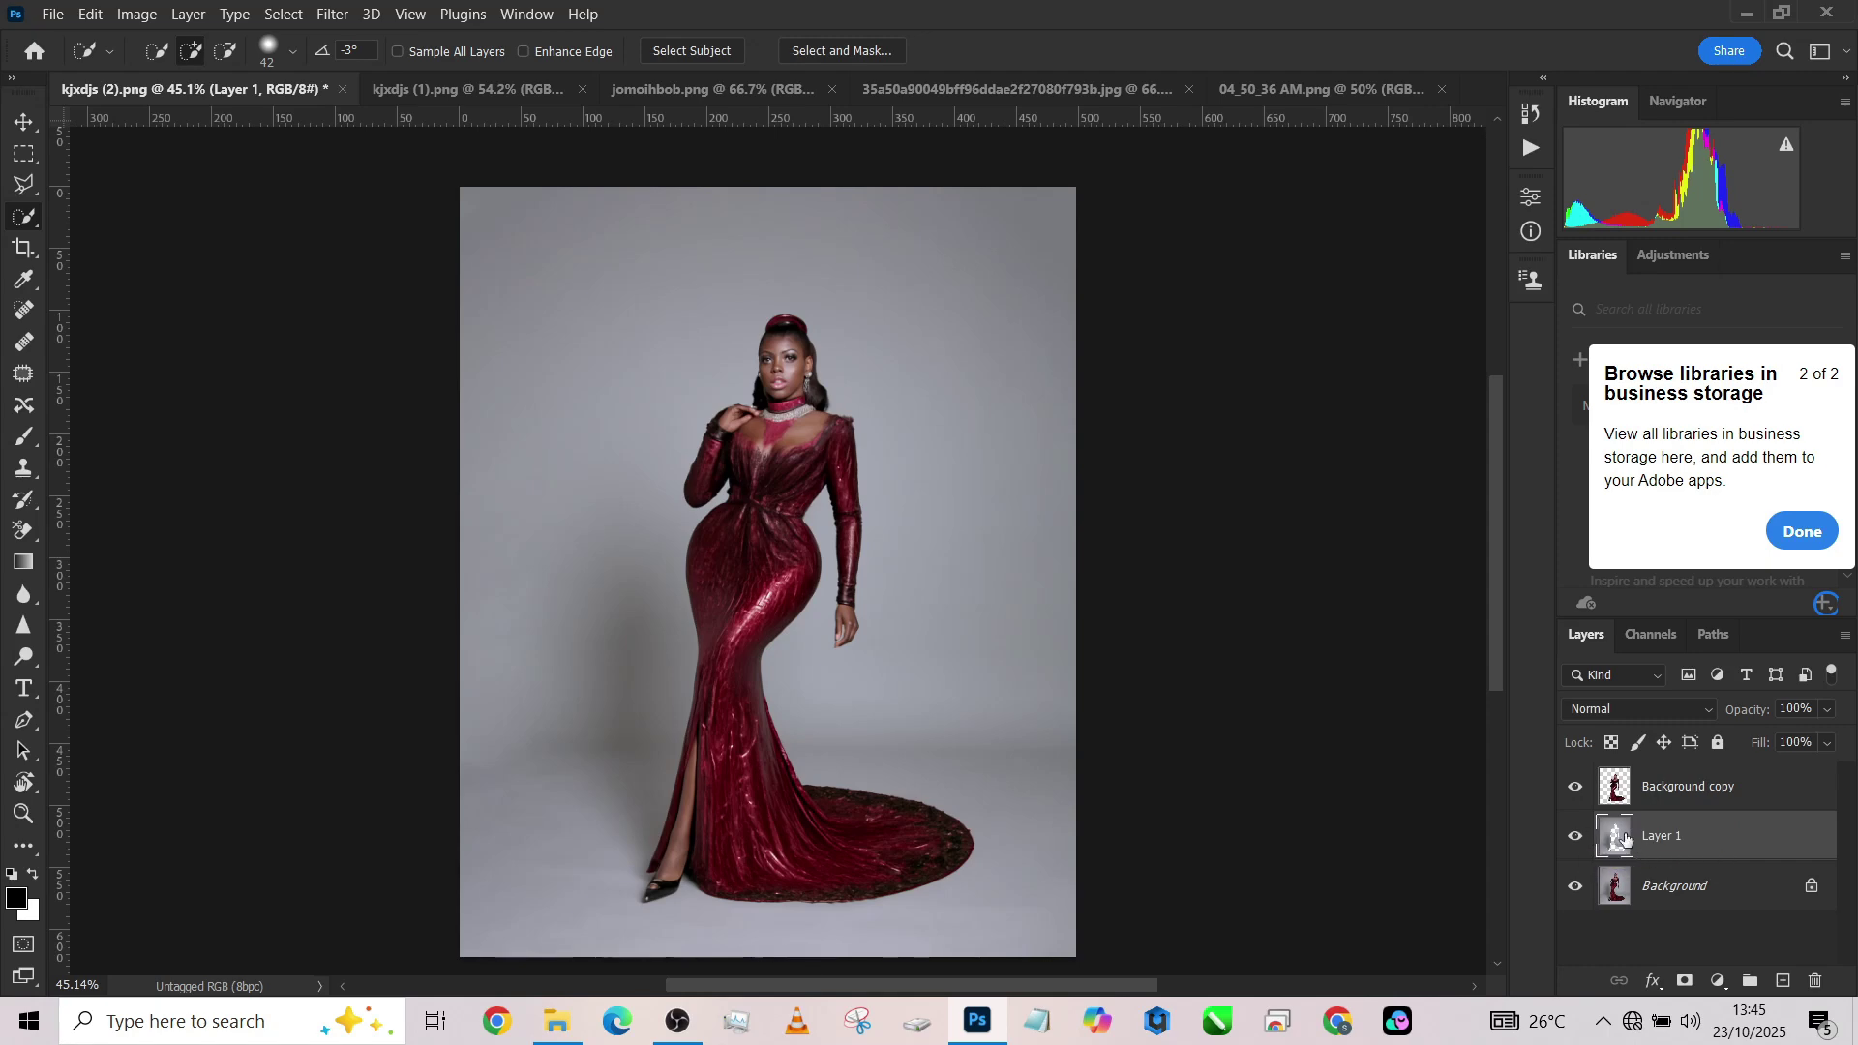
Isolate Layer 1, load the woman's outline as a selection, and expand it by 11 px.
alt+click(1577, 838)
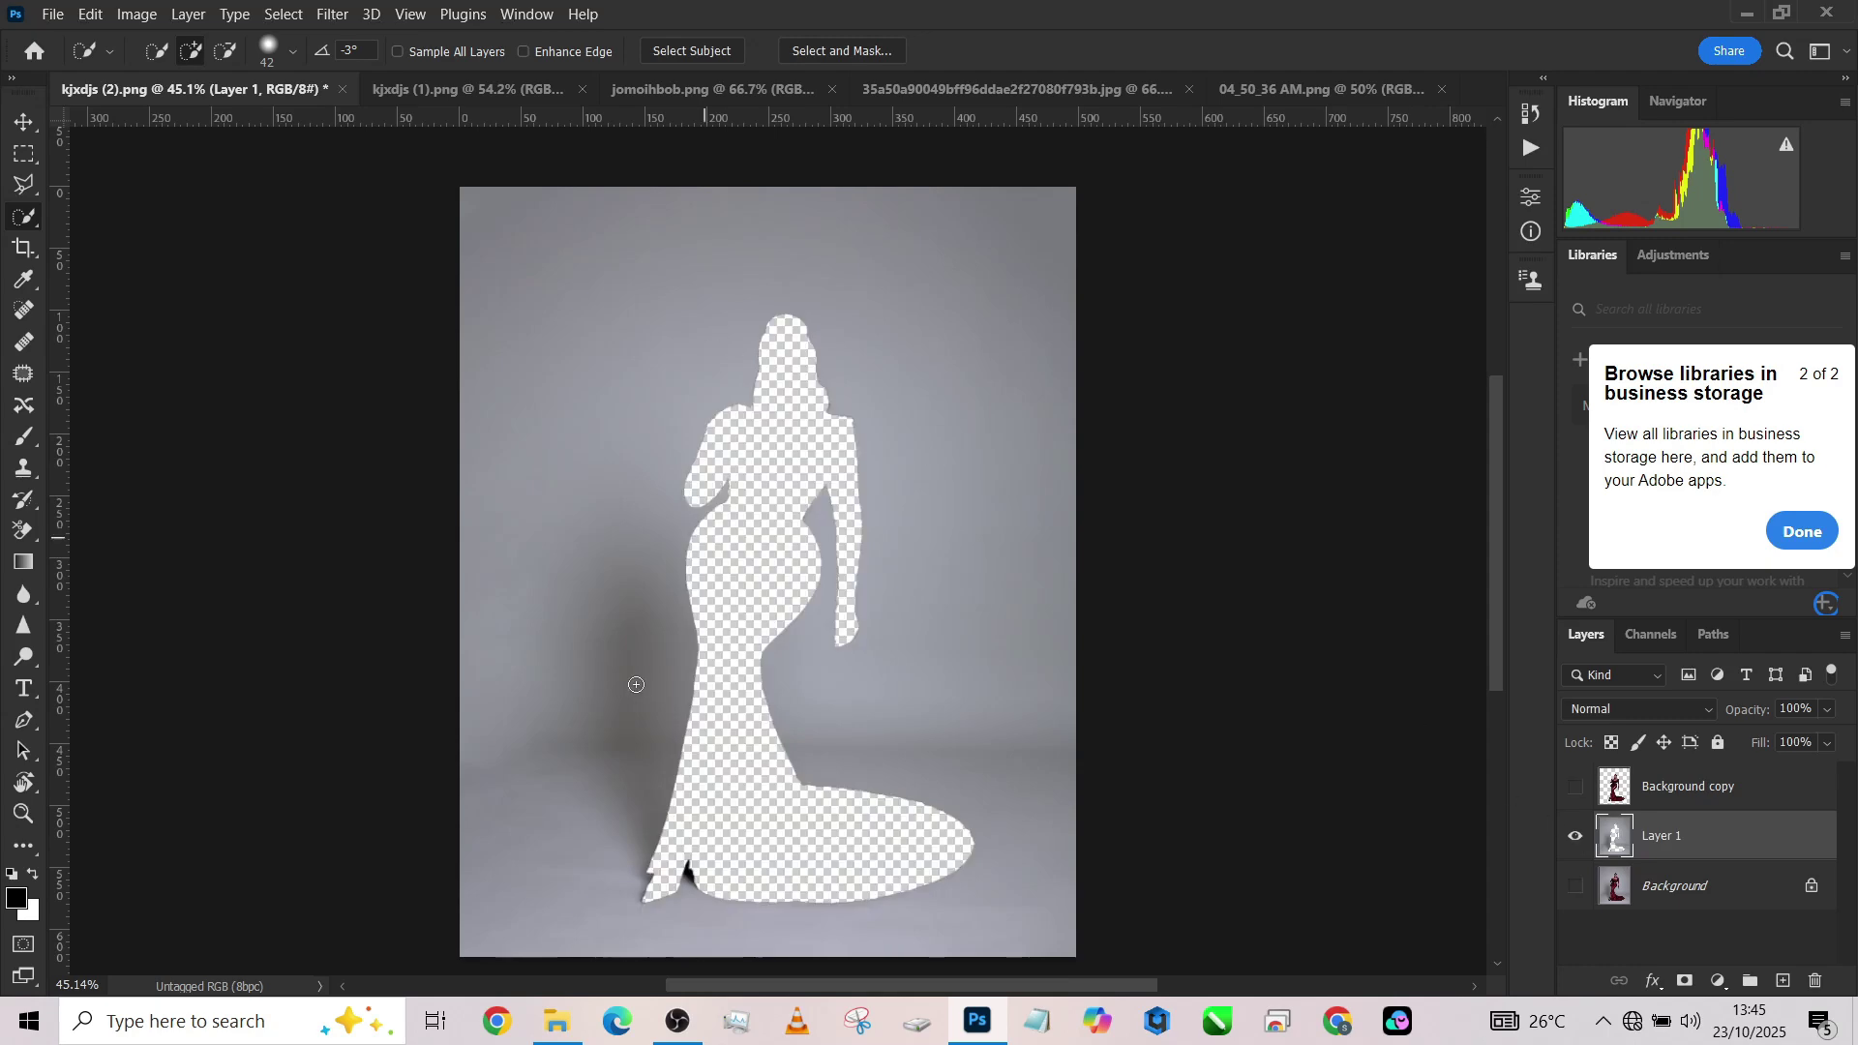
ctrl+click(1618, 796)
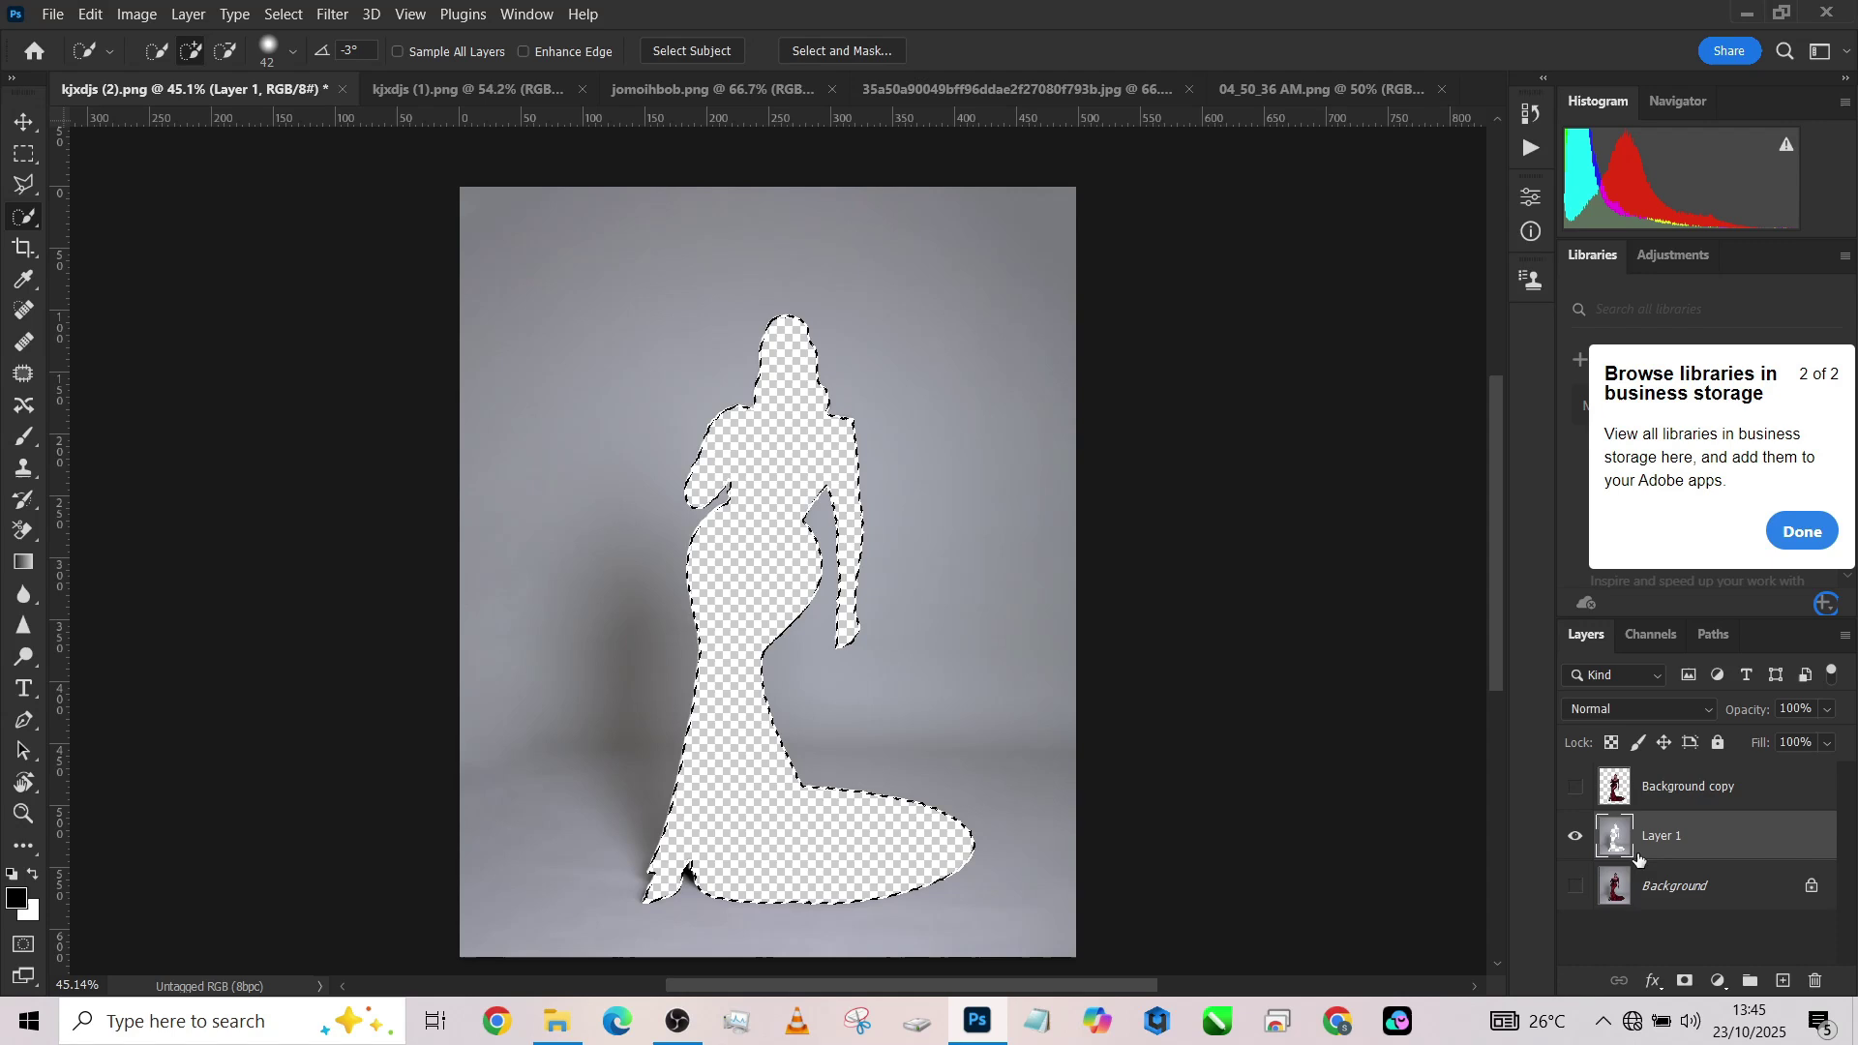
click(281, 16)
mouse_move(339, 361)
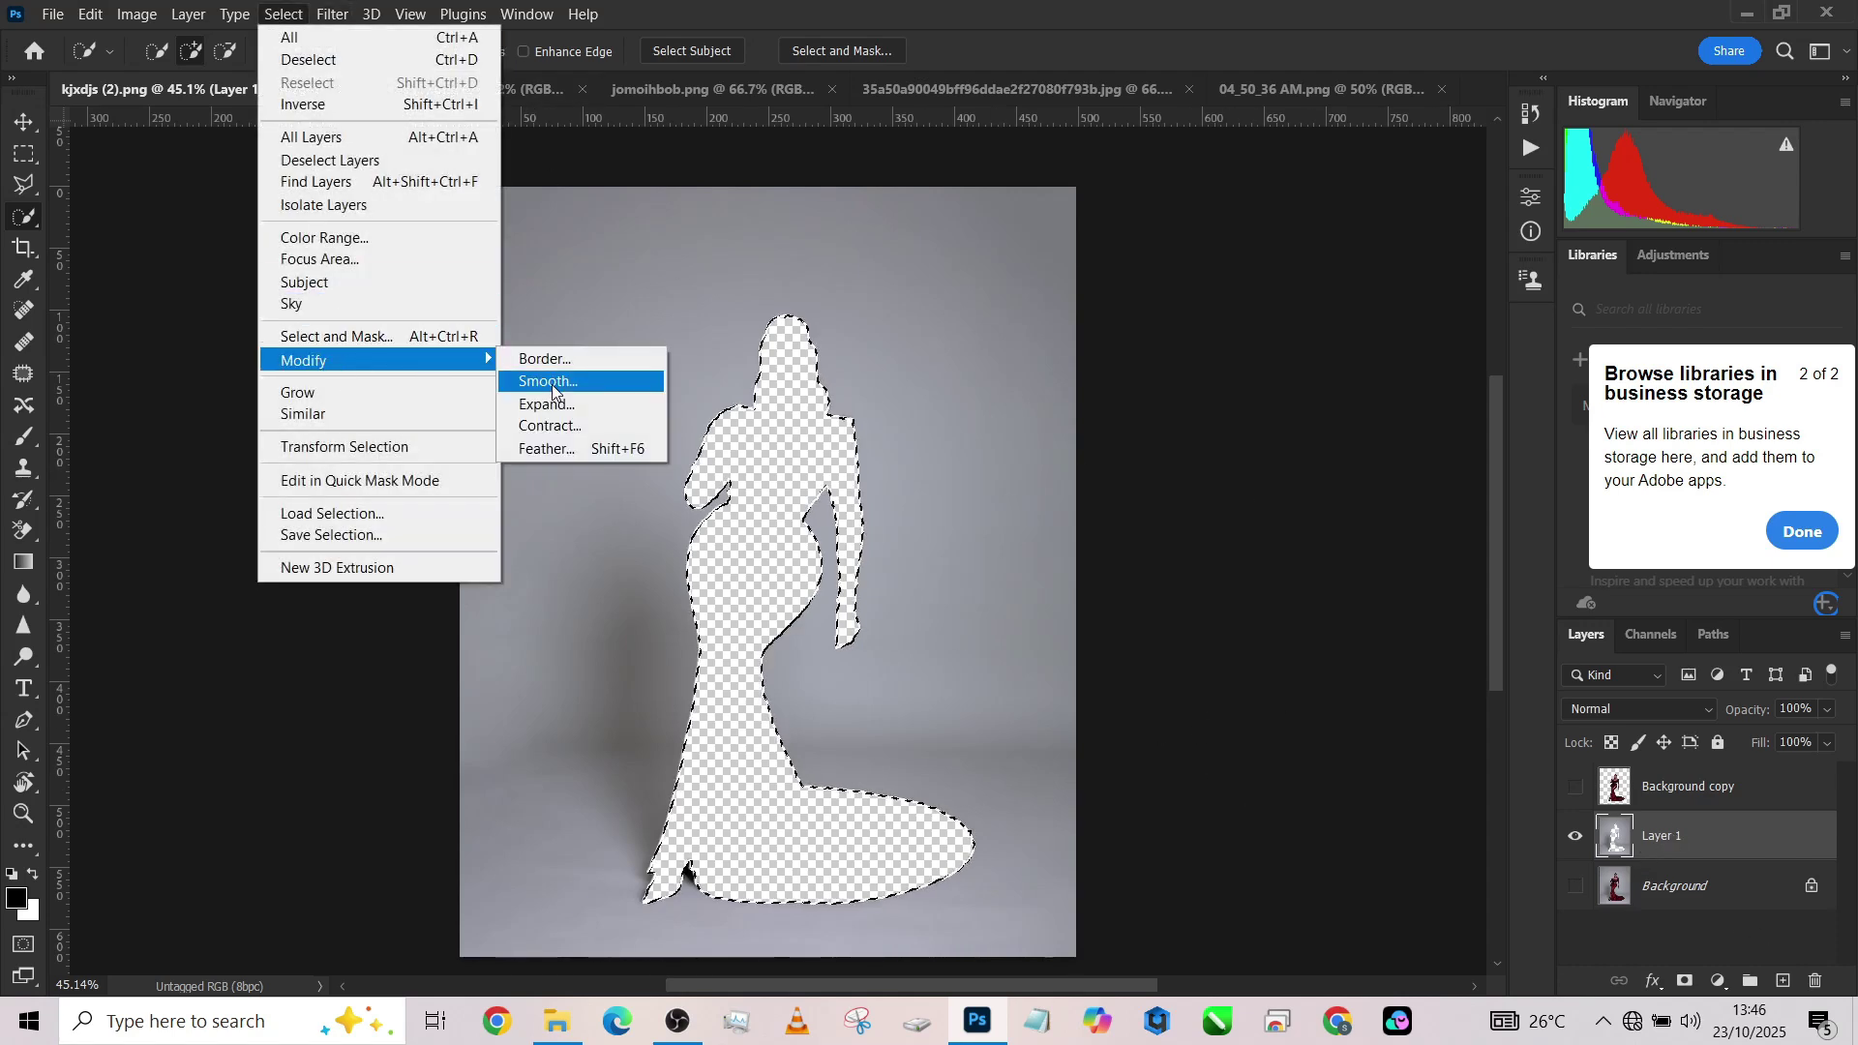
click(560, 409)
text(11)
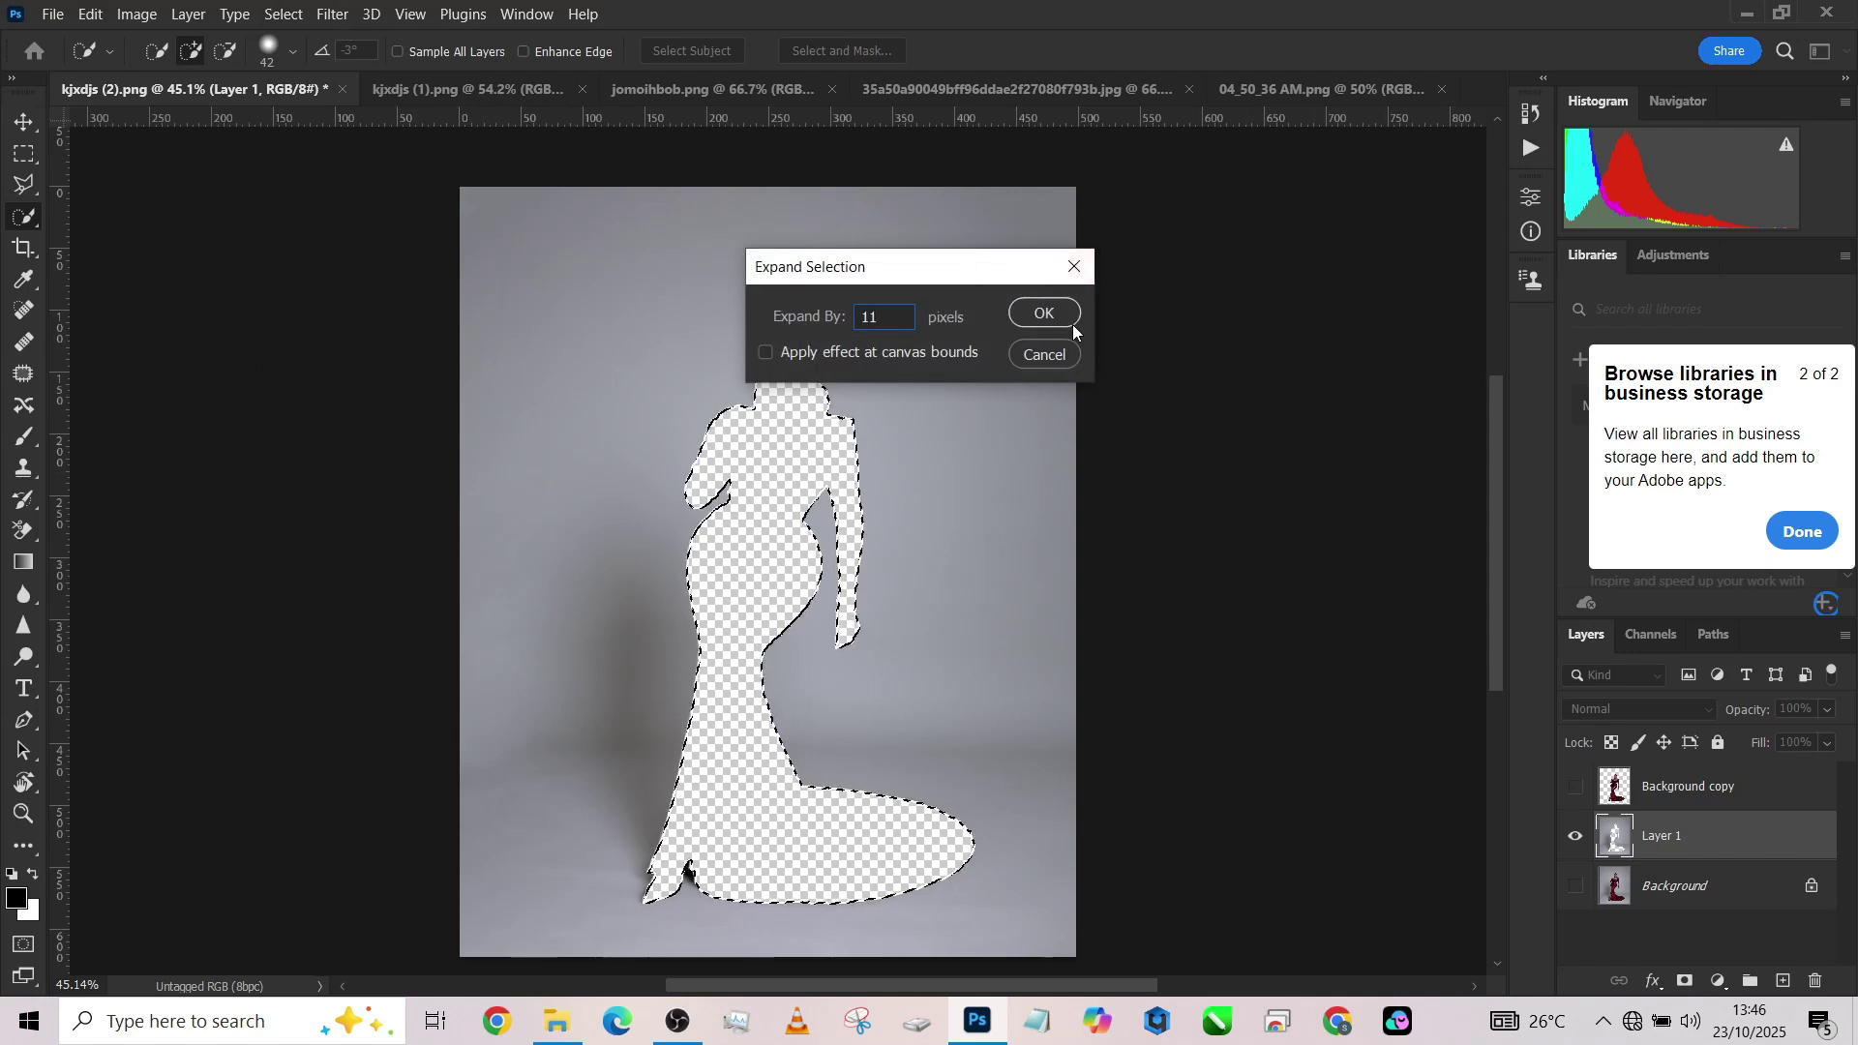
click(1072, 324)
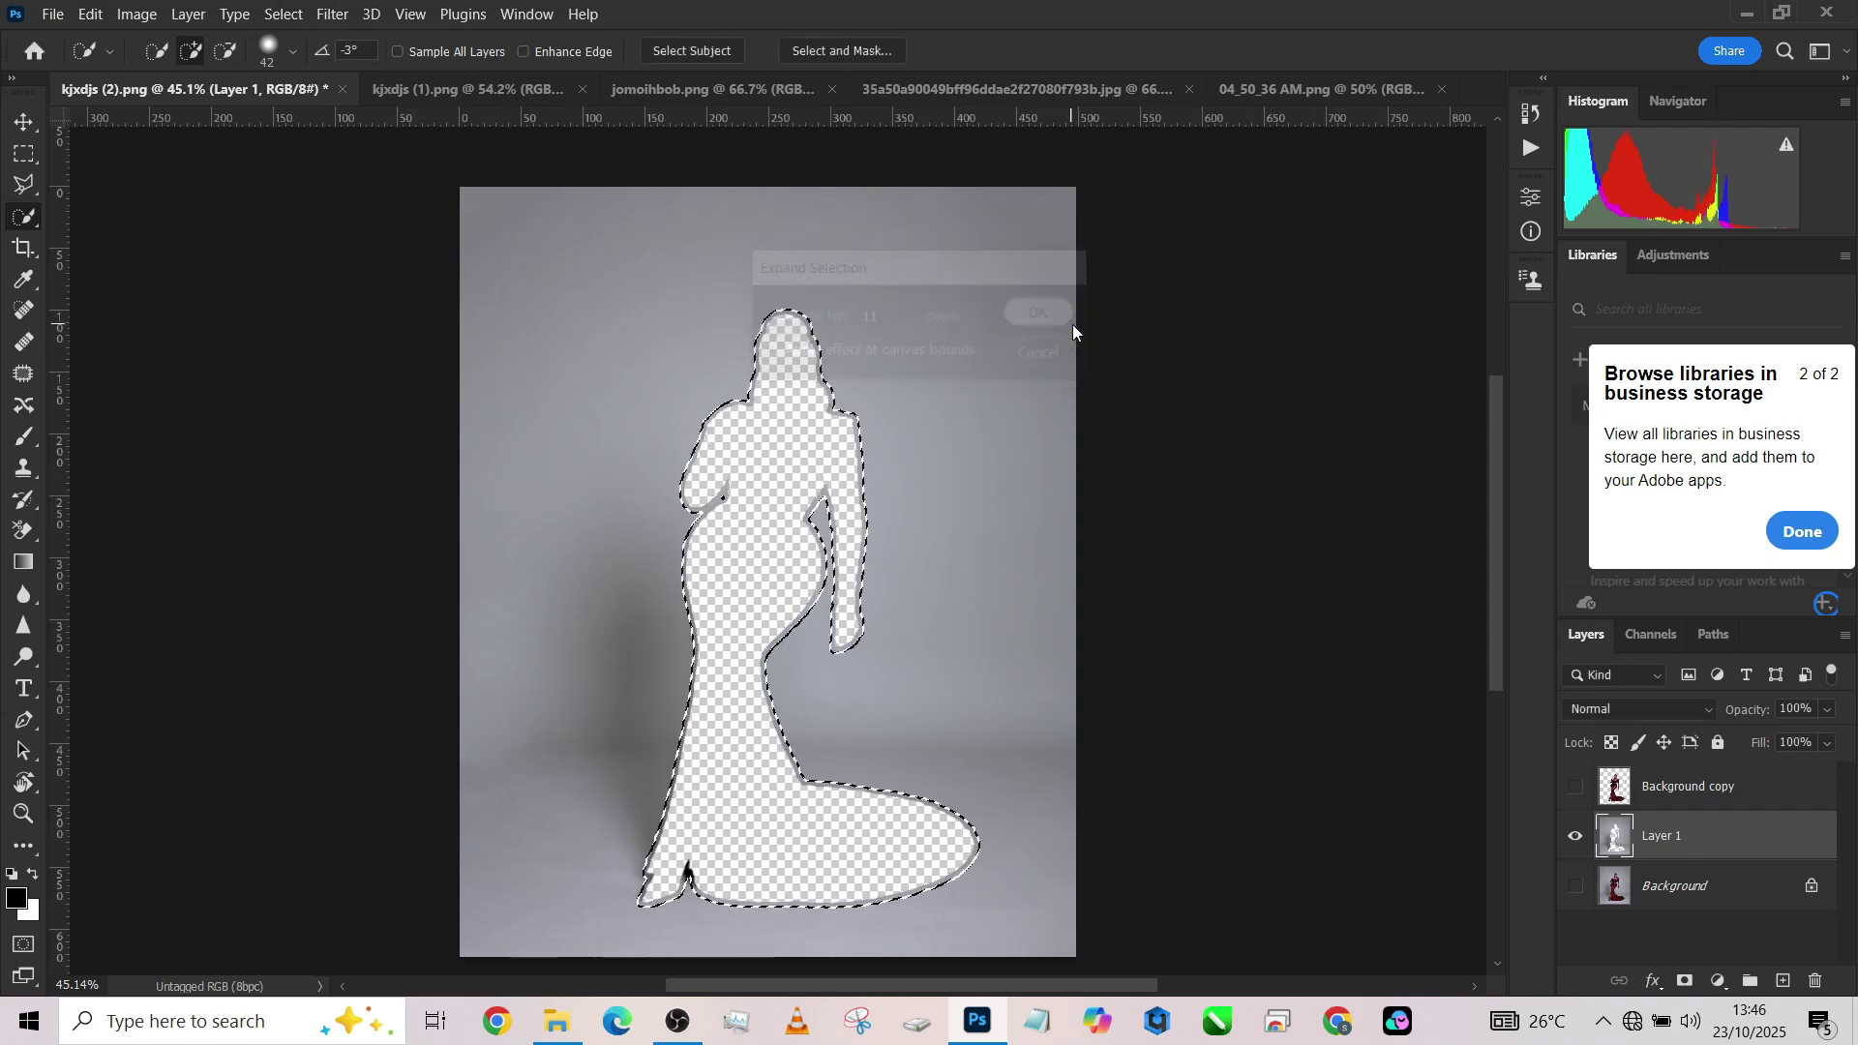
Fill the expanded selection with Content-Aware fill.
right_click(791, 579)
click(805, 421)
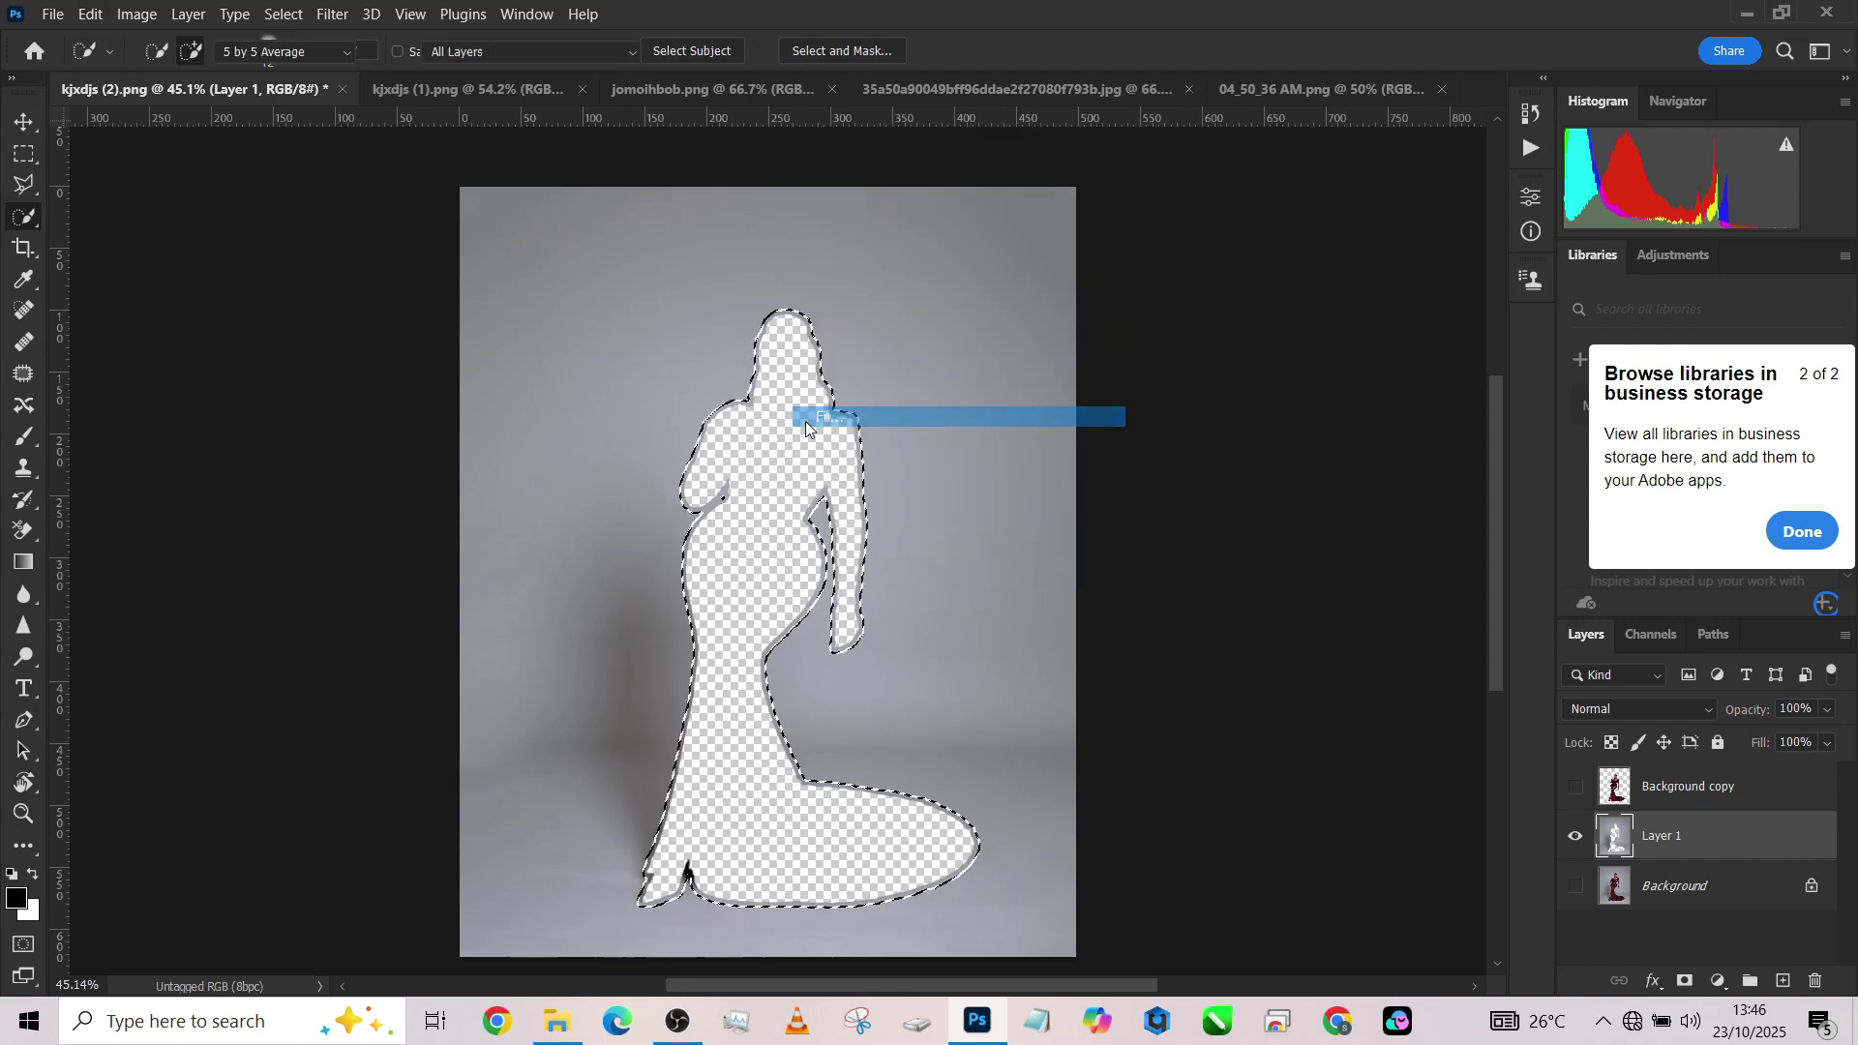
click(543, 307)
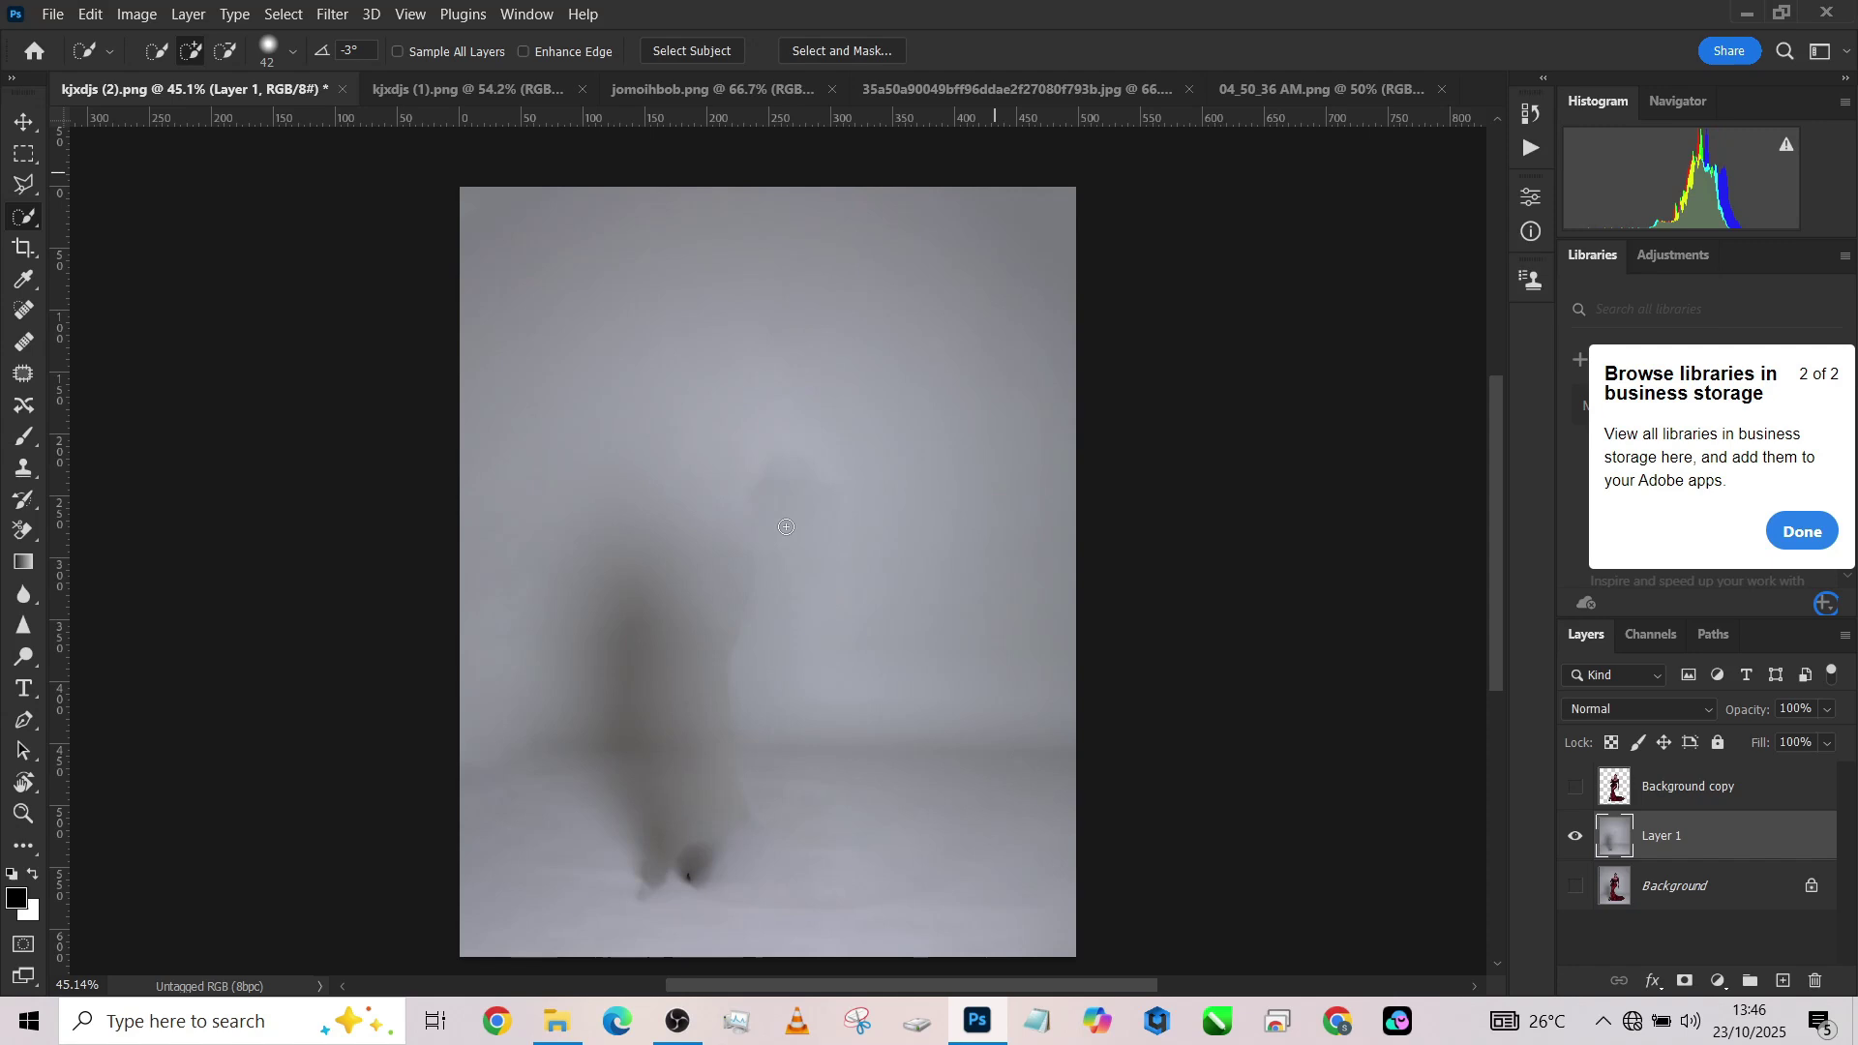
Delete the woman's area from Layer 1 and deselect.
click(1576, 786)
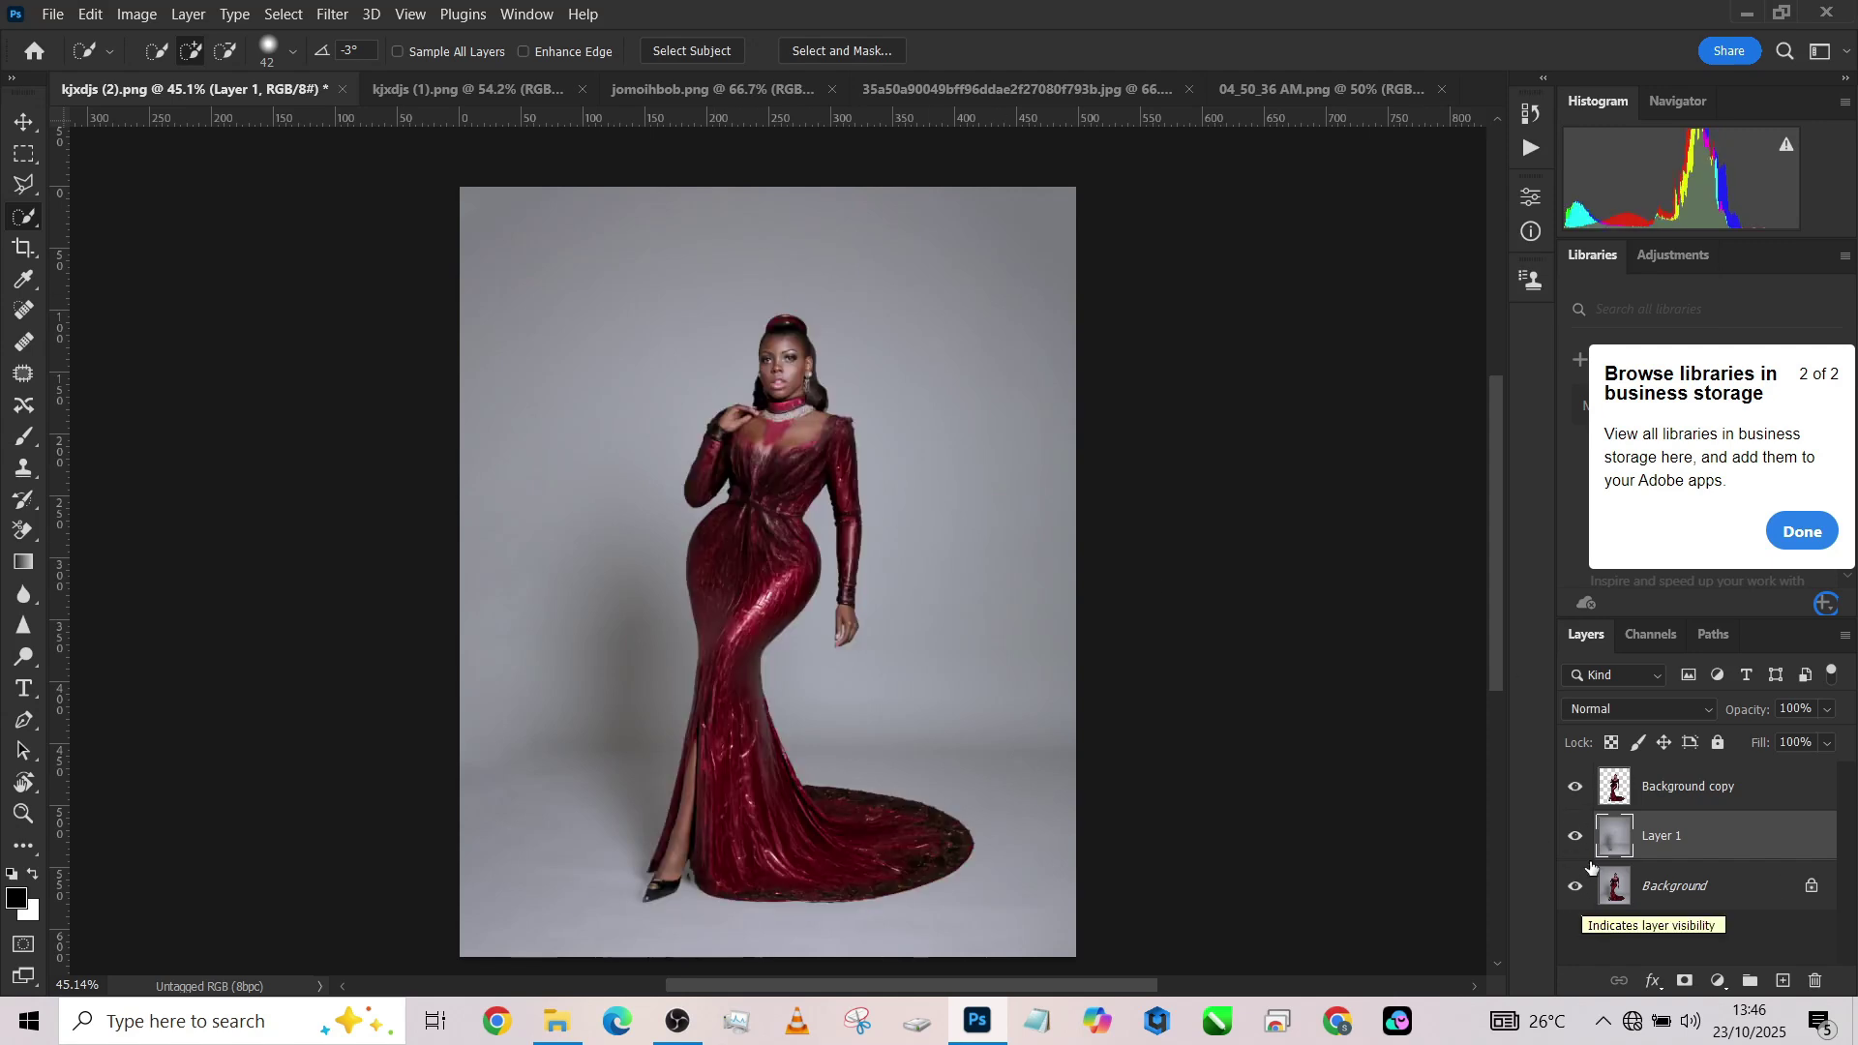
click(1579, 840)
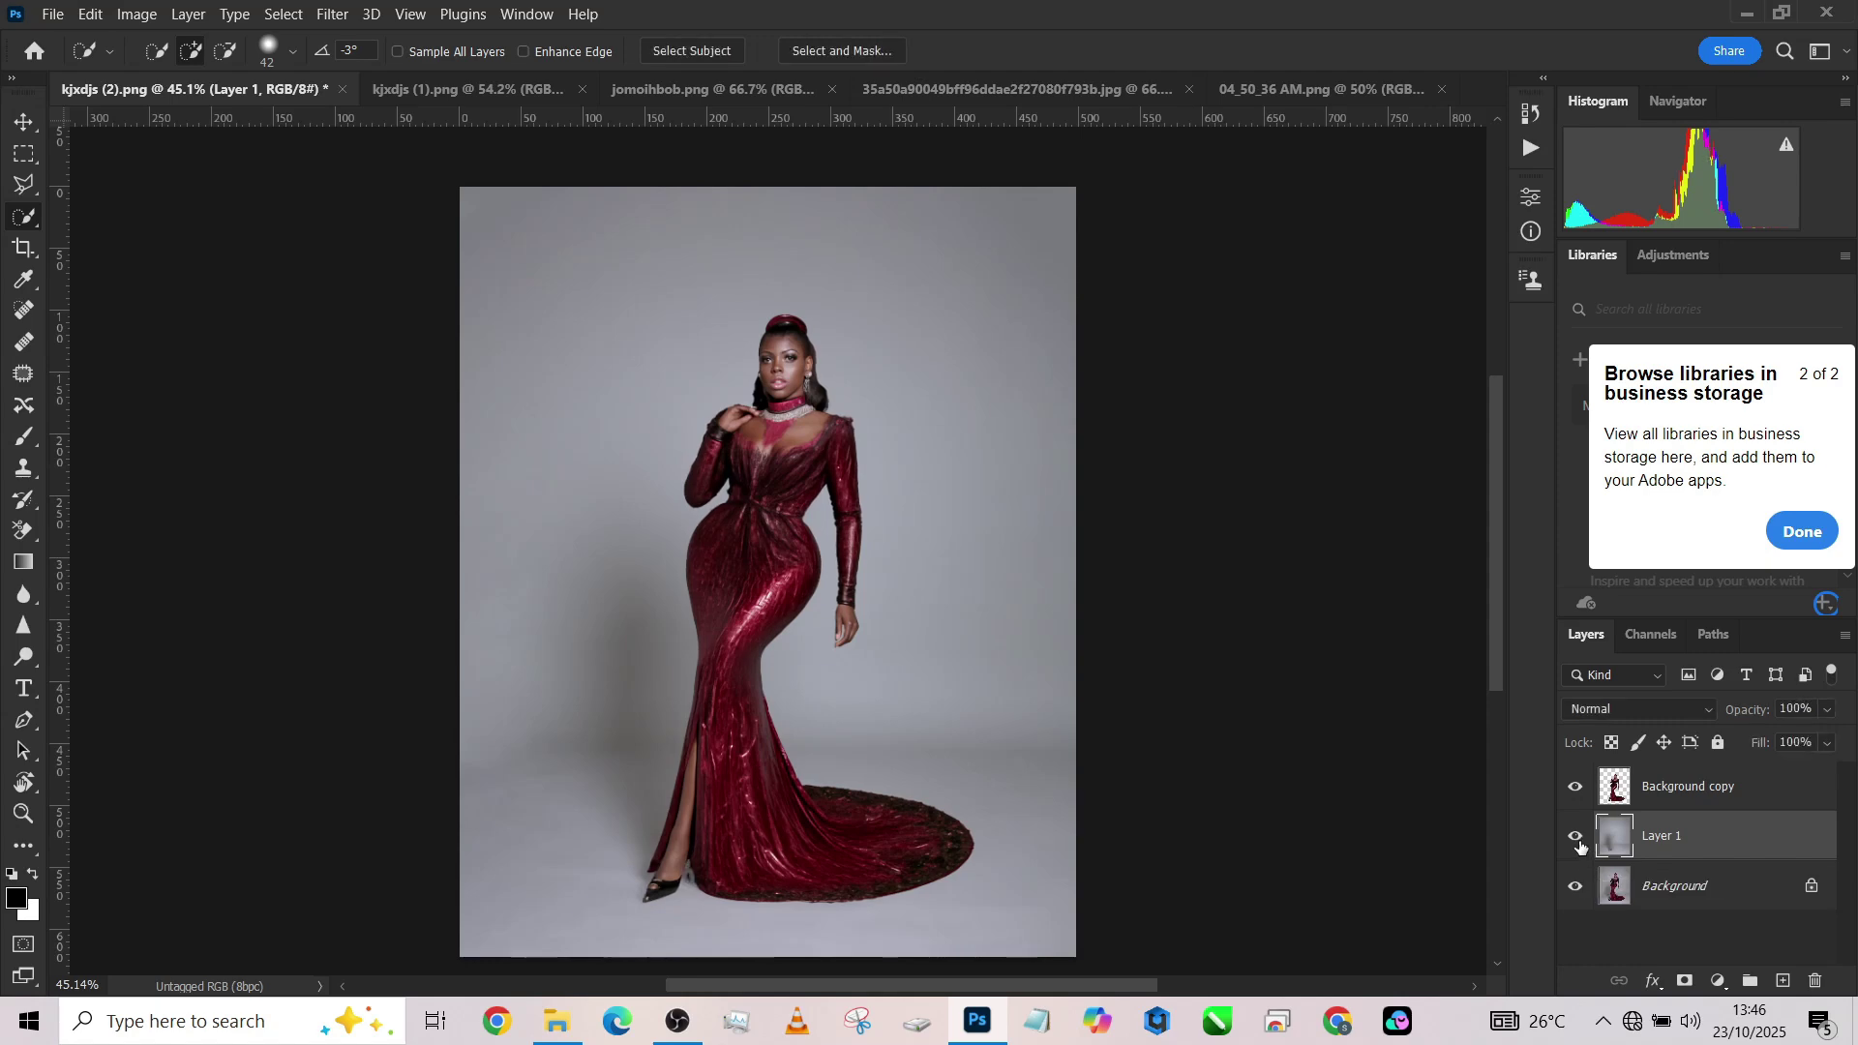
scroll(746, 912, up, 6)
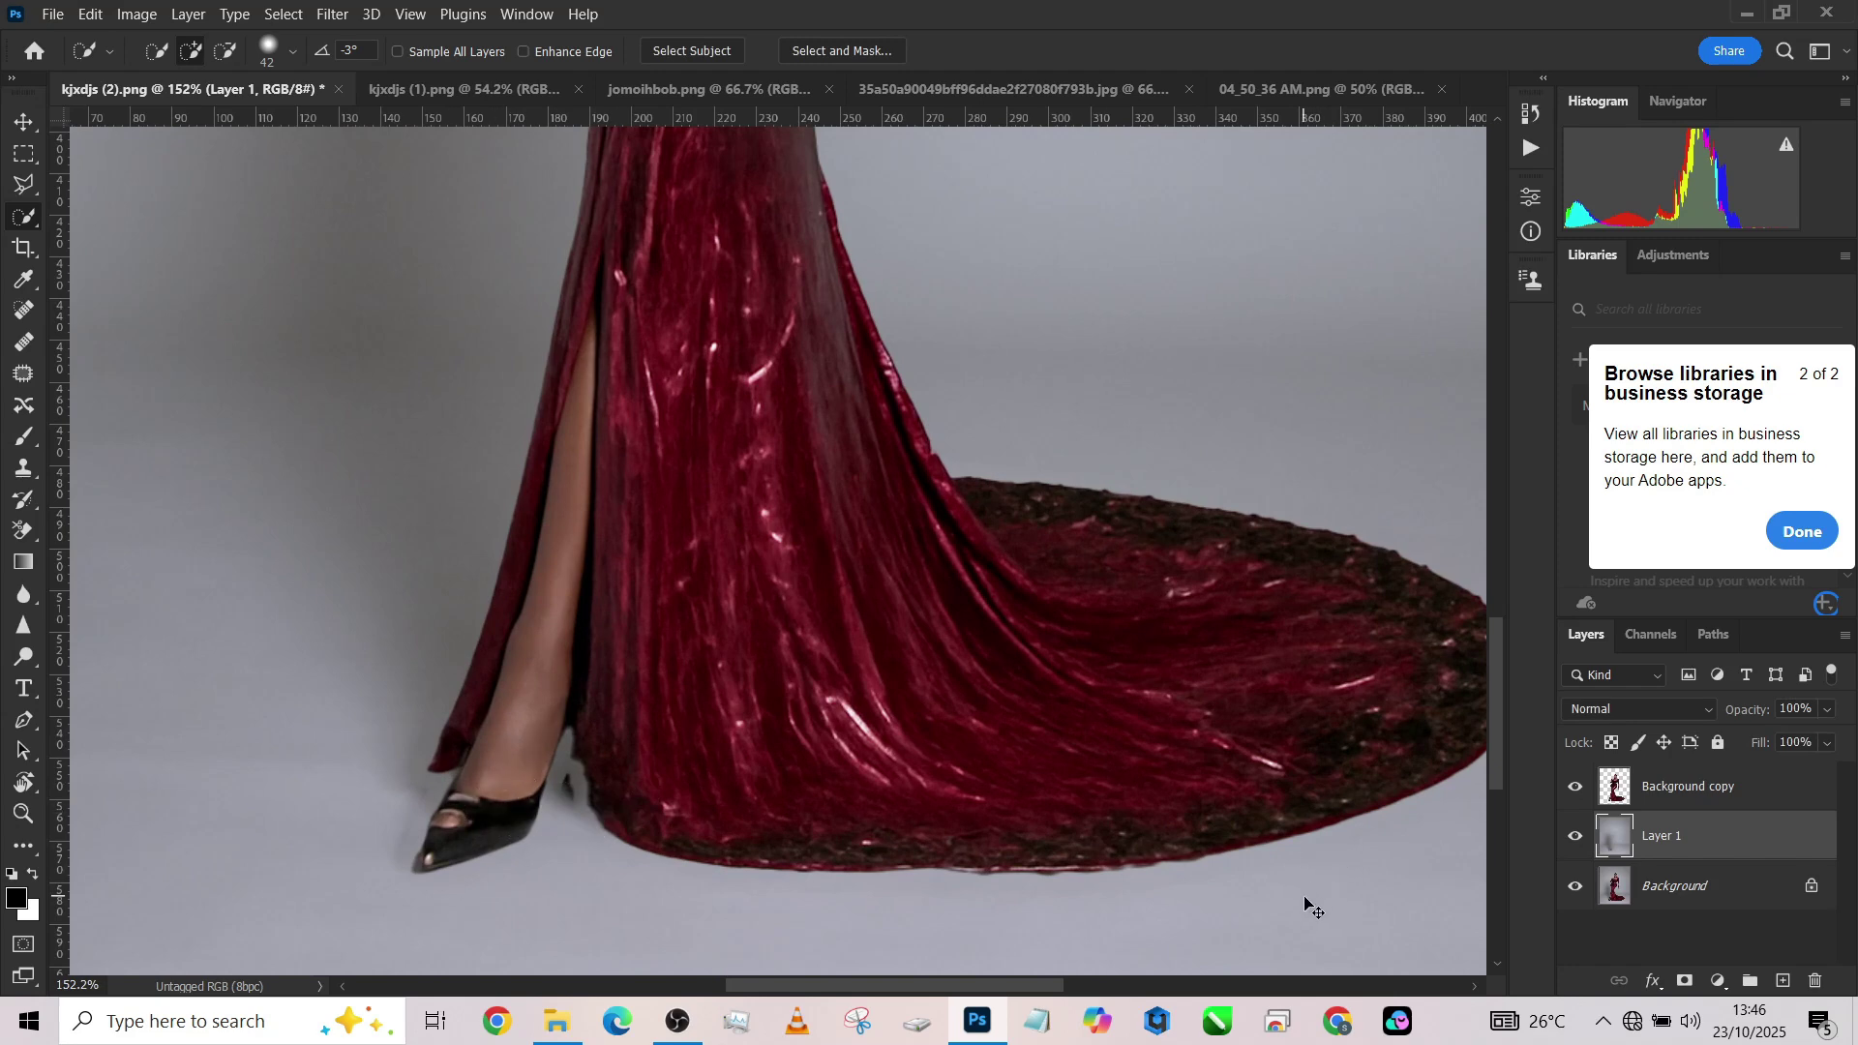
key(ctrl+comma)
key(ctrl+comma)
key(ctrl+comma)
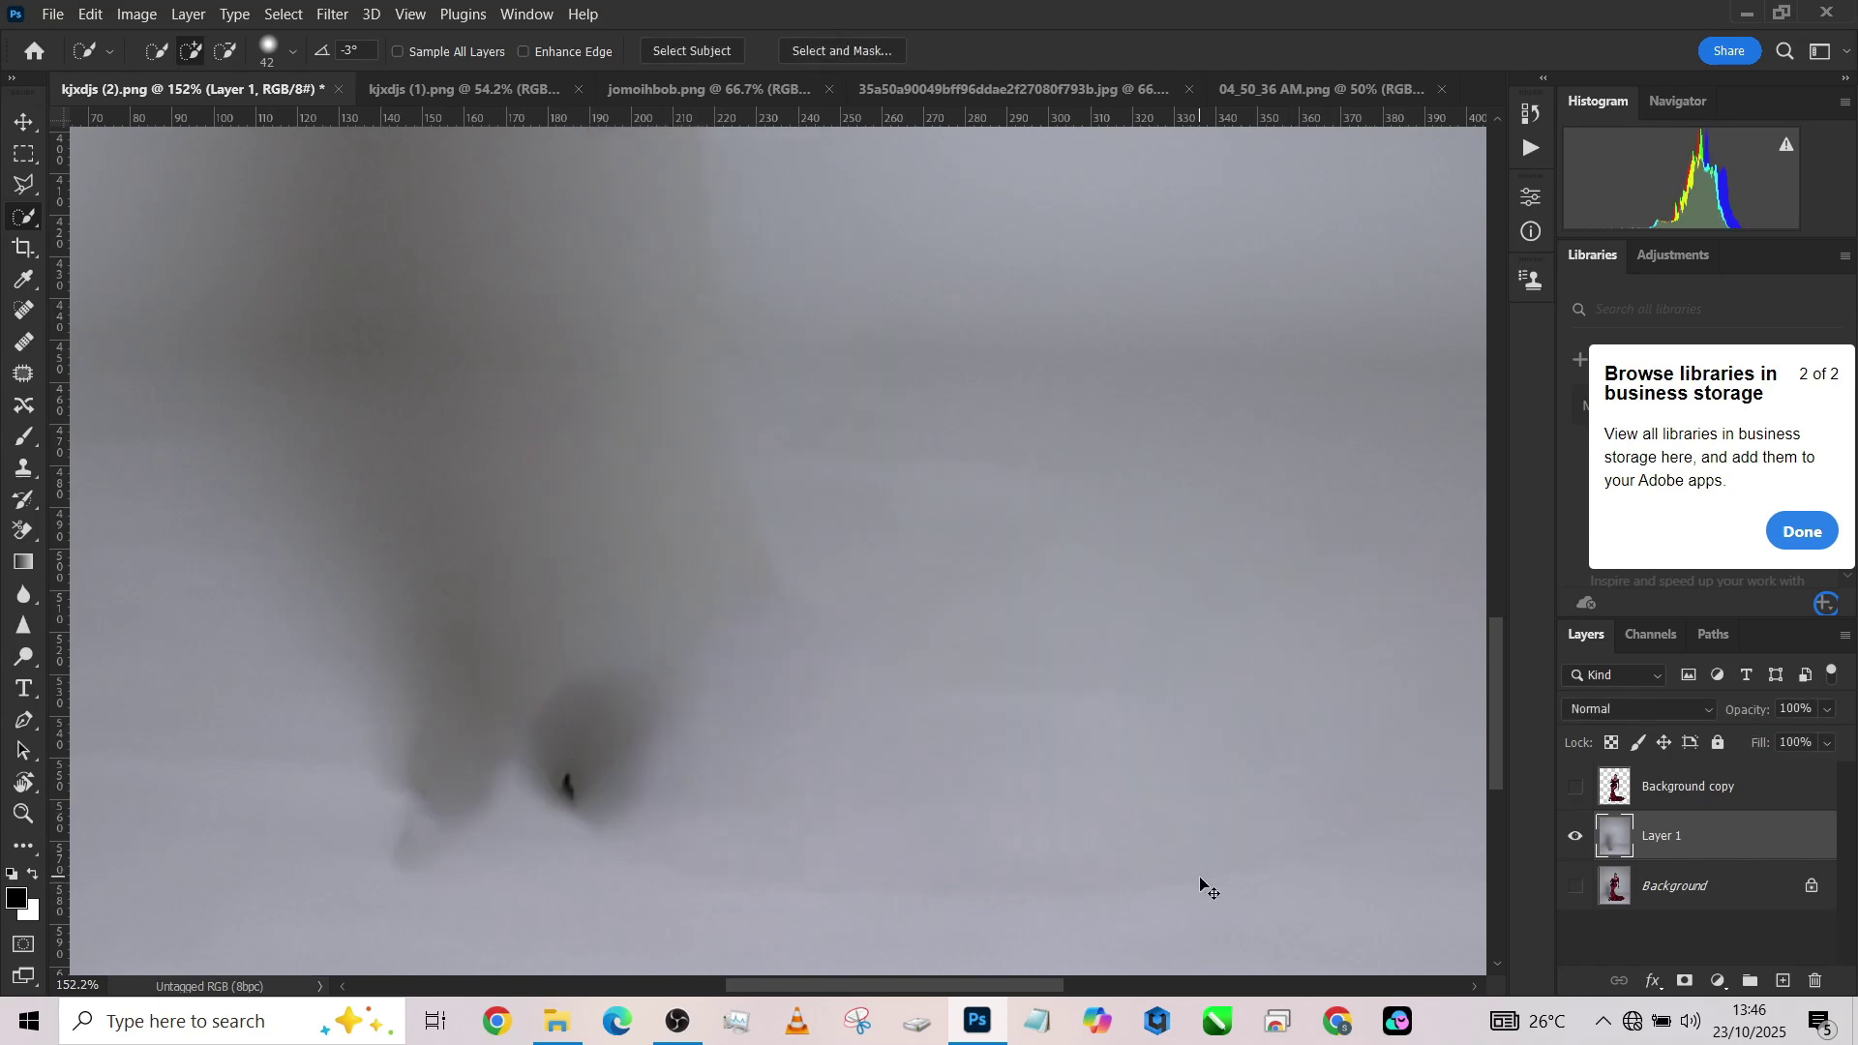
key(ctrl+shift+d)
key(Delete)
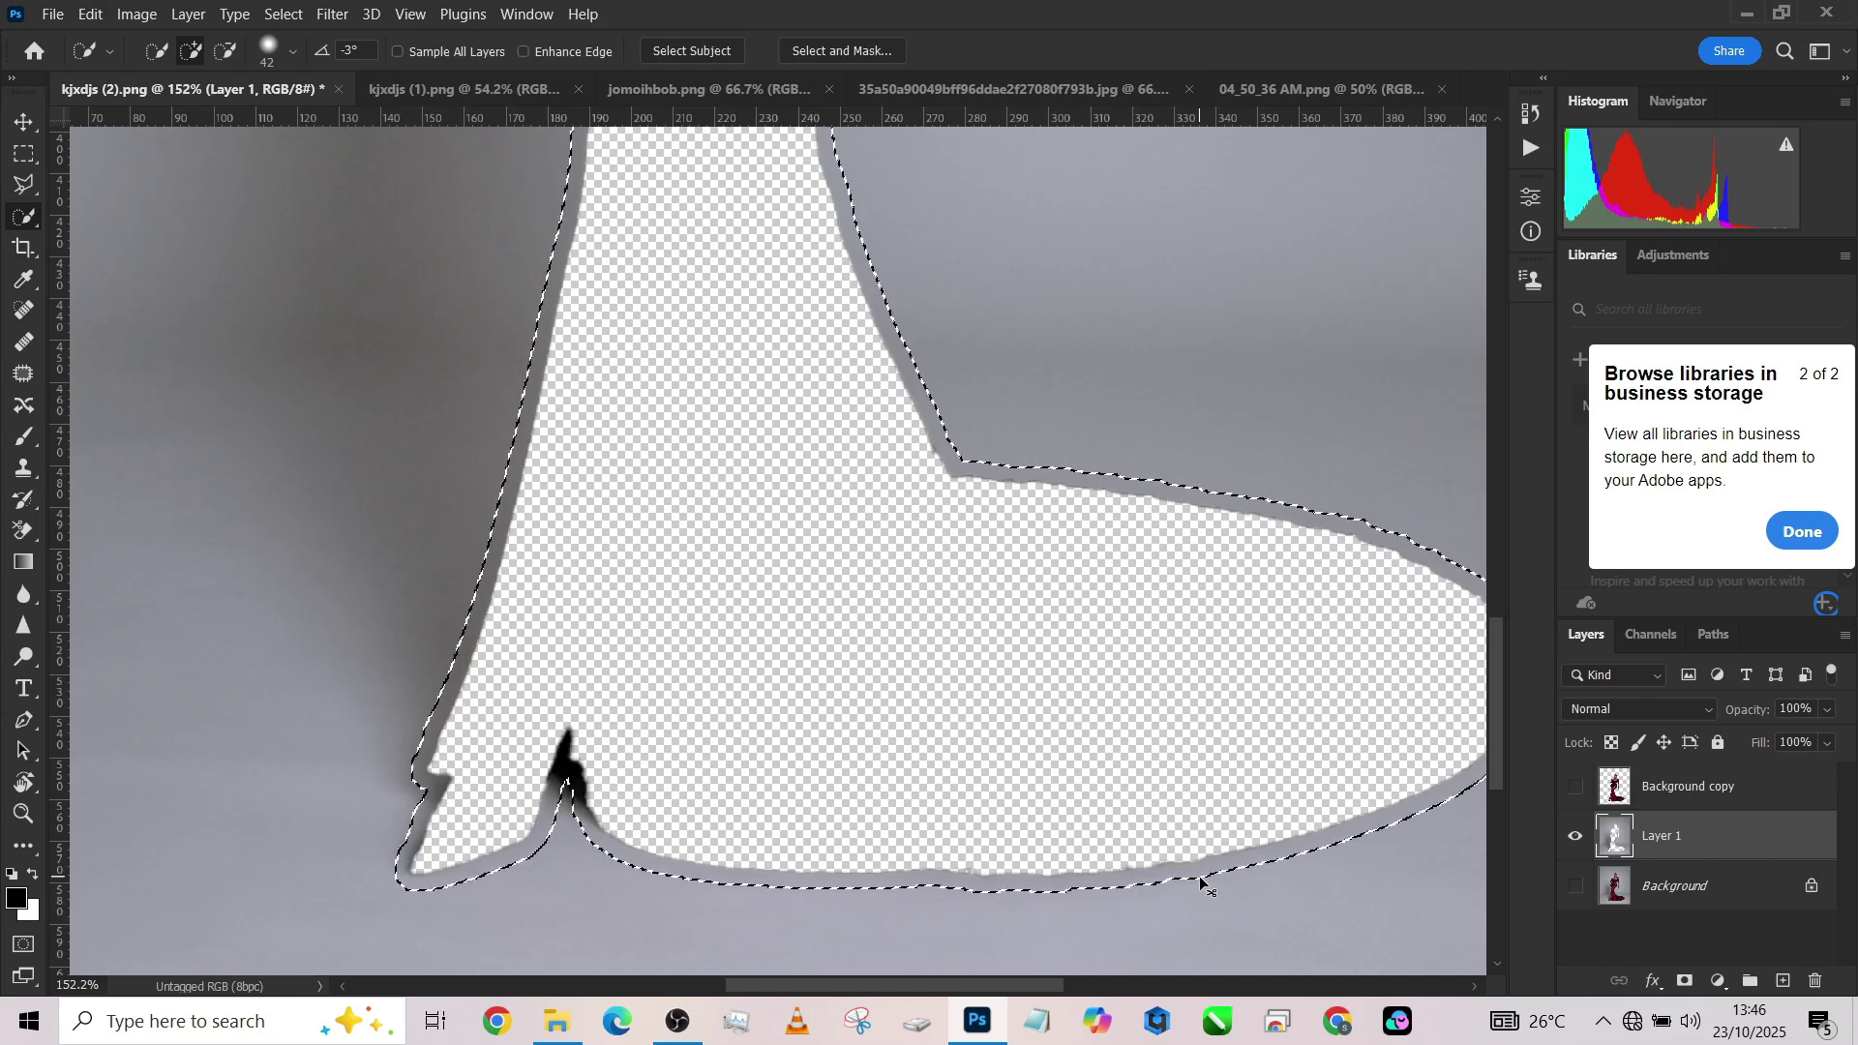
key(ctrl+d)
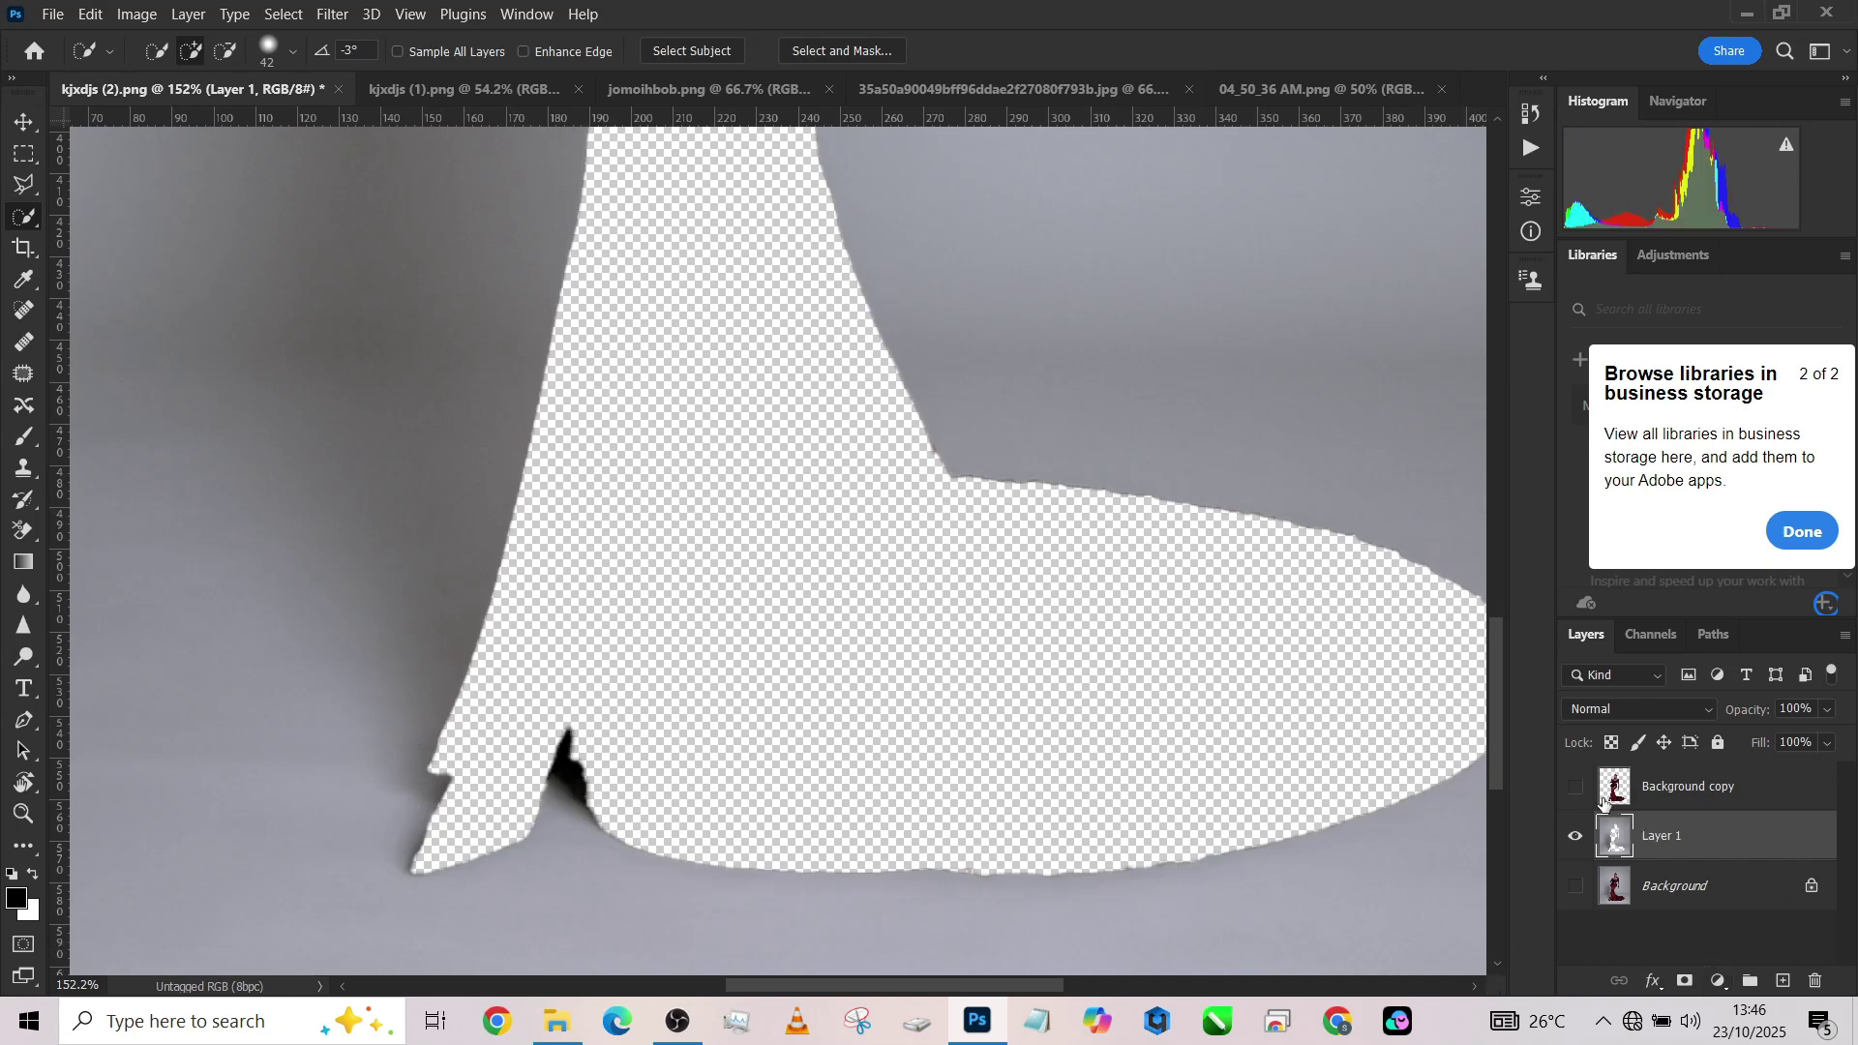
Turn the Background copy and Background layers back on to view the full composite.
click(1575, 787)
click(1575, 885)
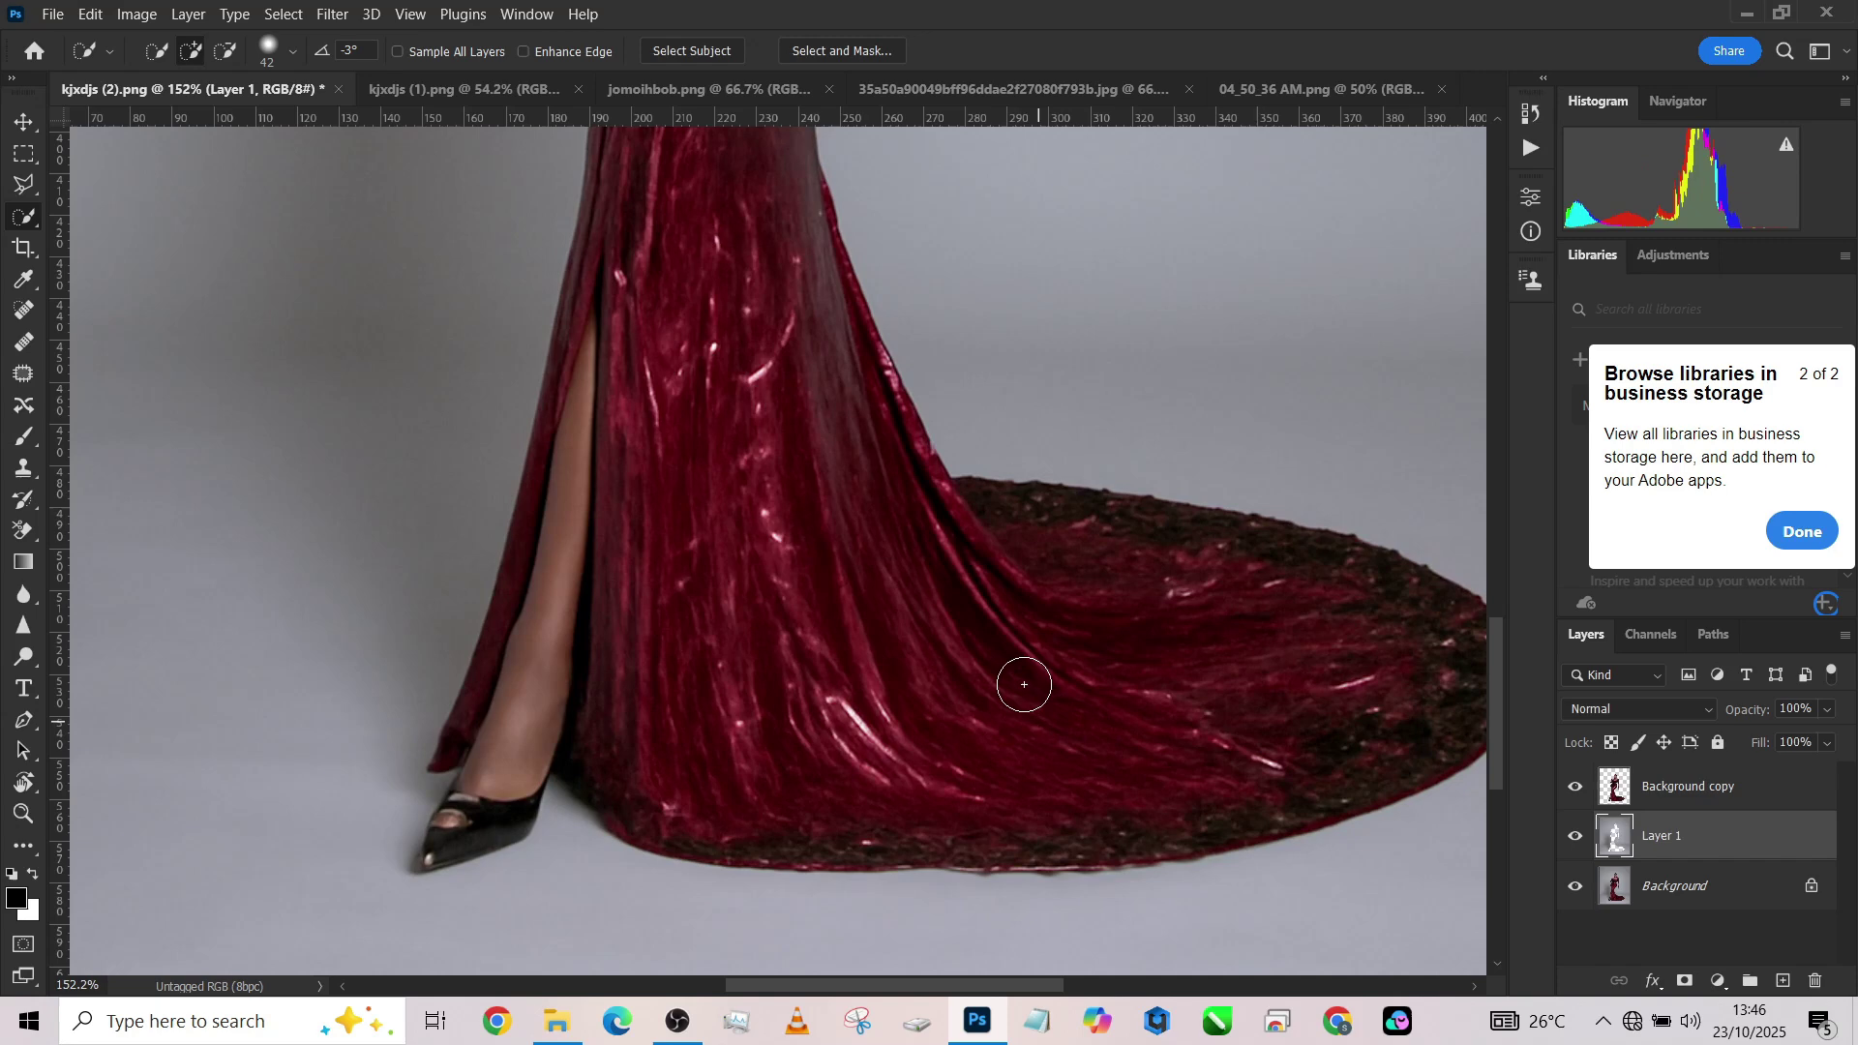
scroll(1021, 658, down, 5)
scroll(1019, 642, down, 4)
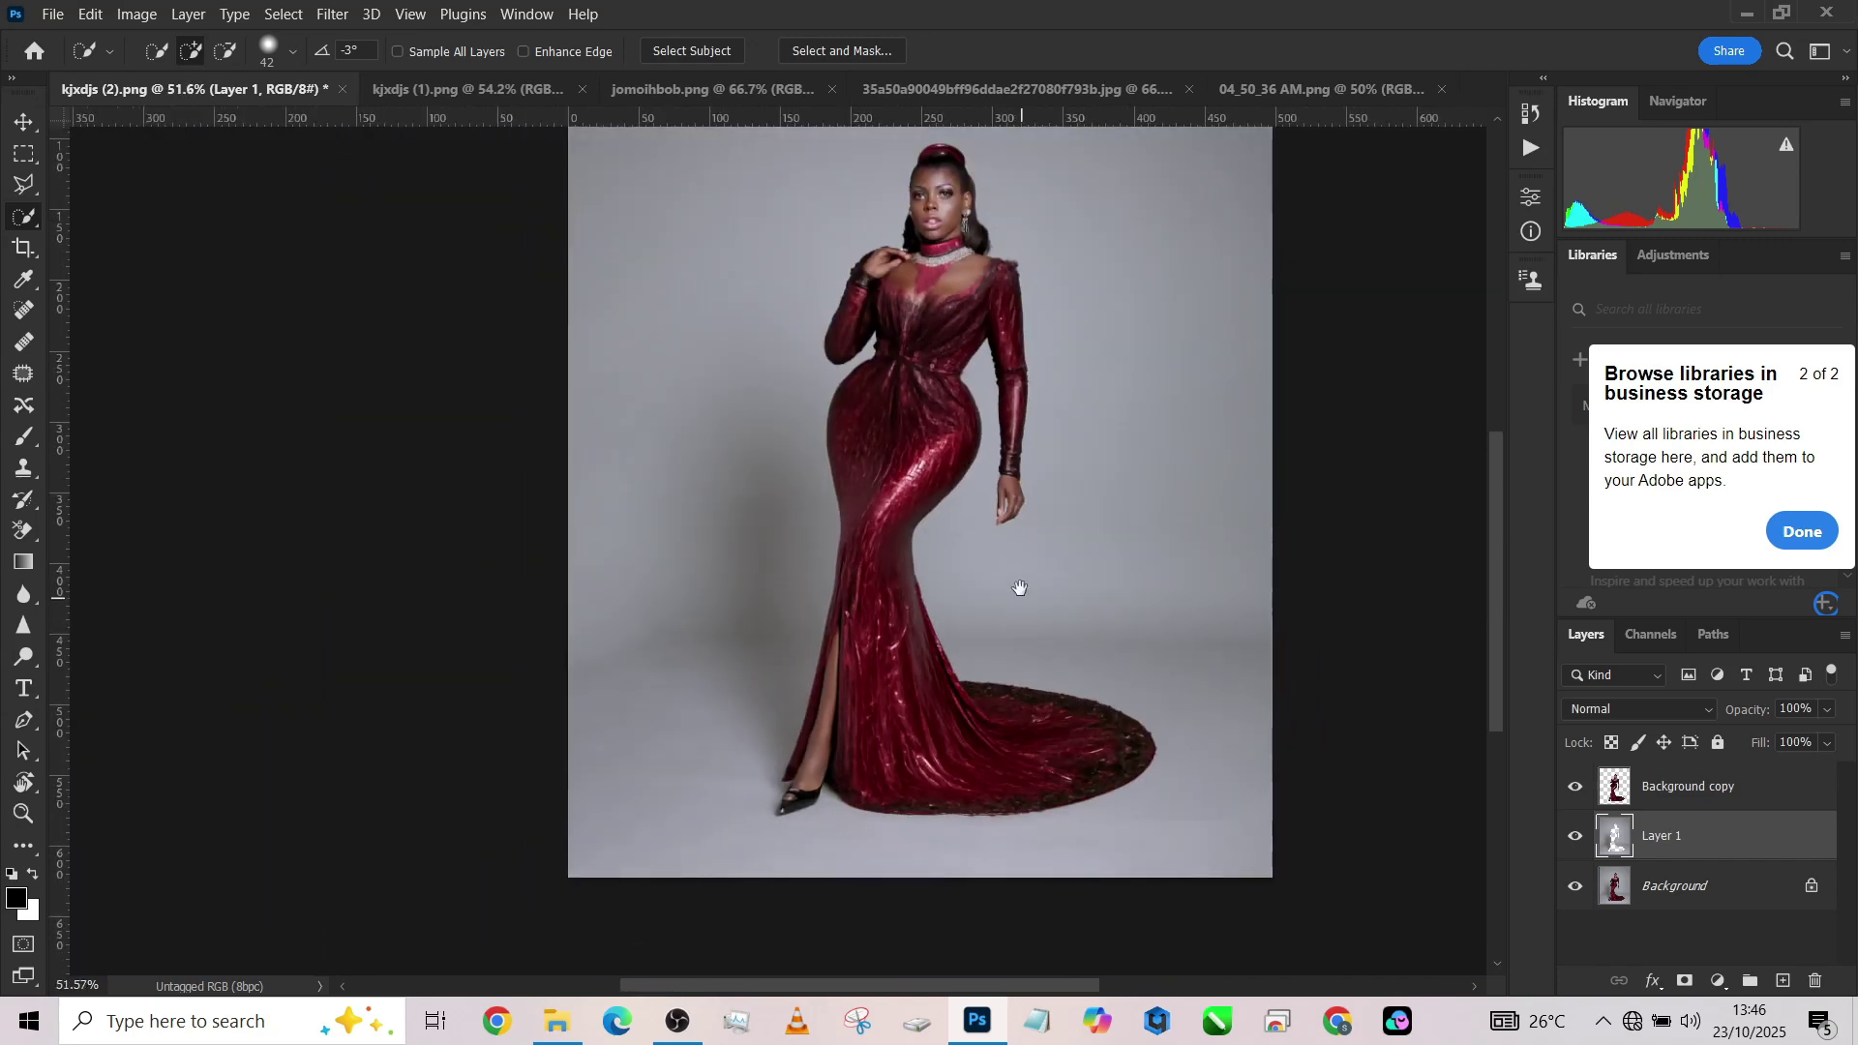
scroll(924, 689, down, 1)
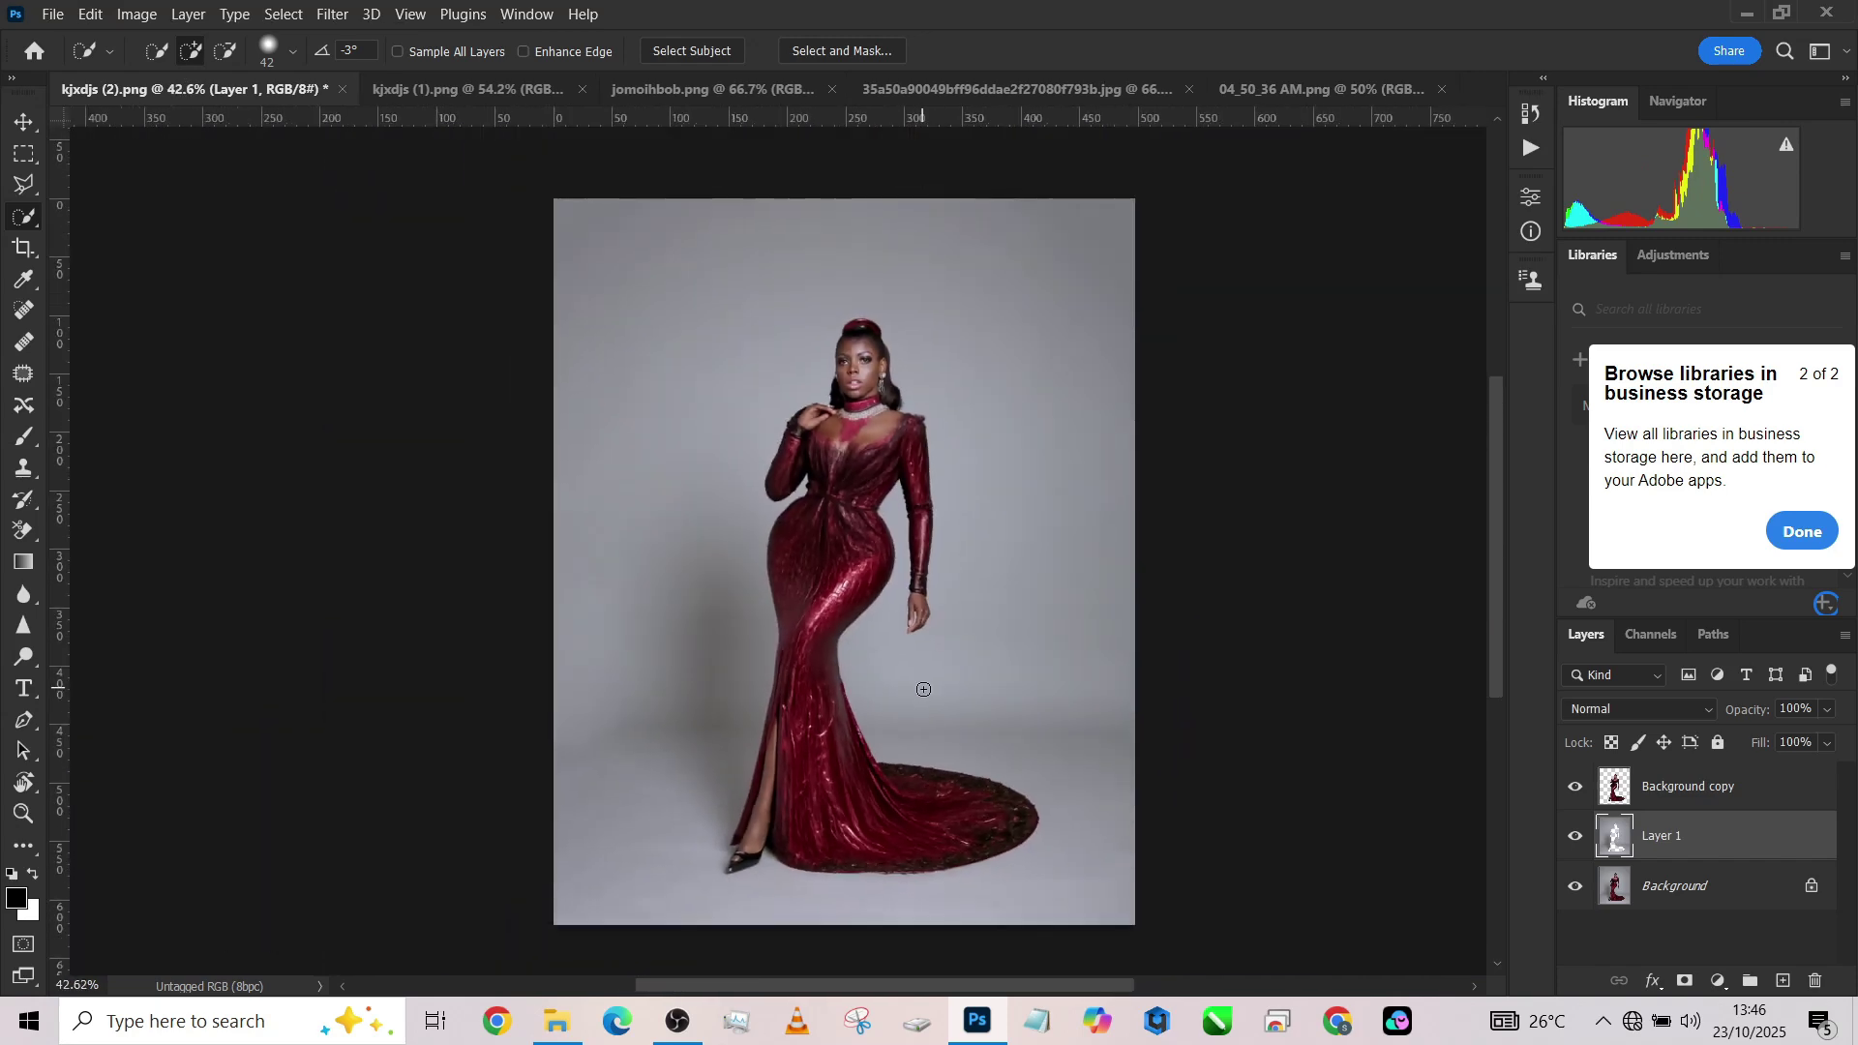
scroll(923, 689, up, 1)
scroll(923, 689, up, 1)
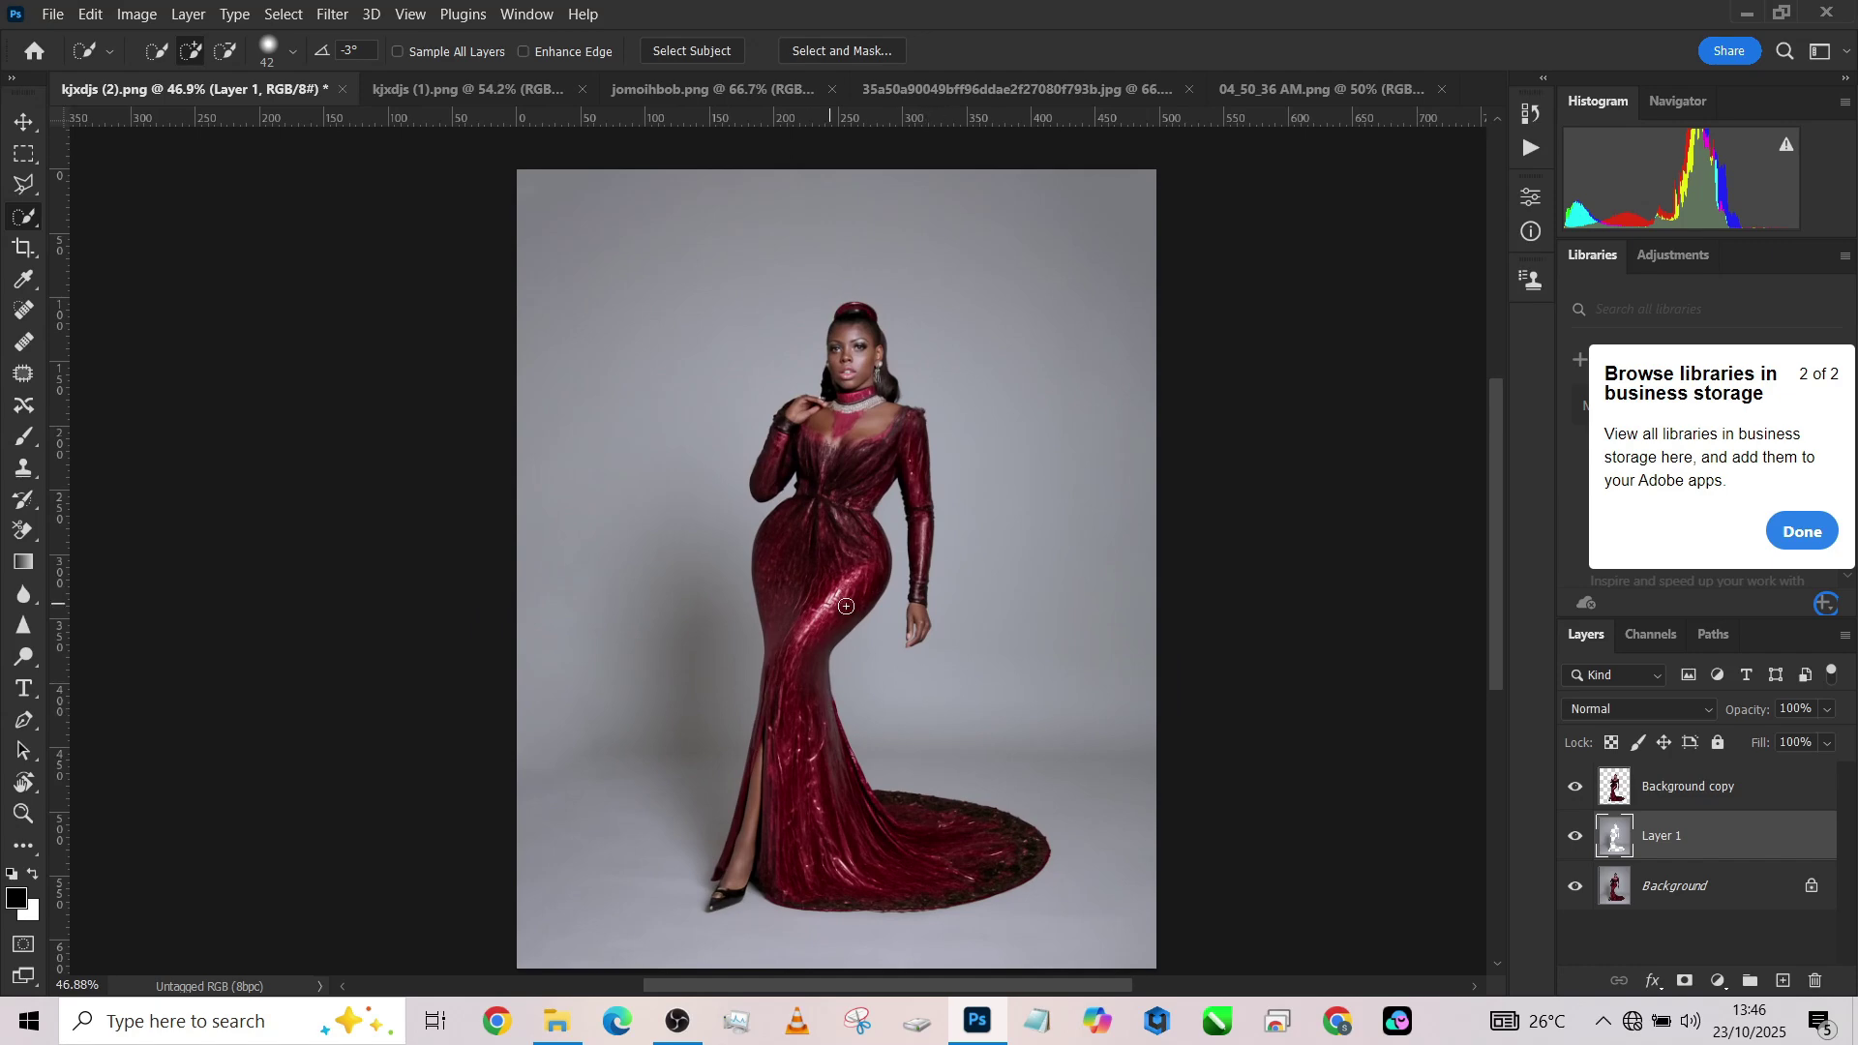
Unlock the interior wall photo and drag it into the woman's document as Layer 2.
click(459, 89)
key(v)
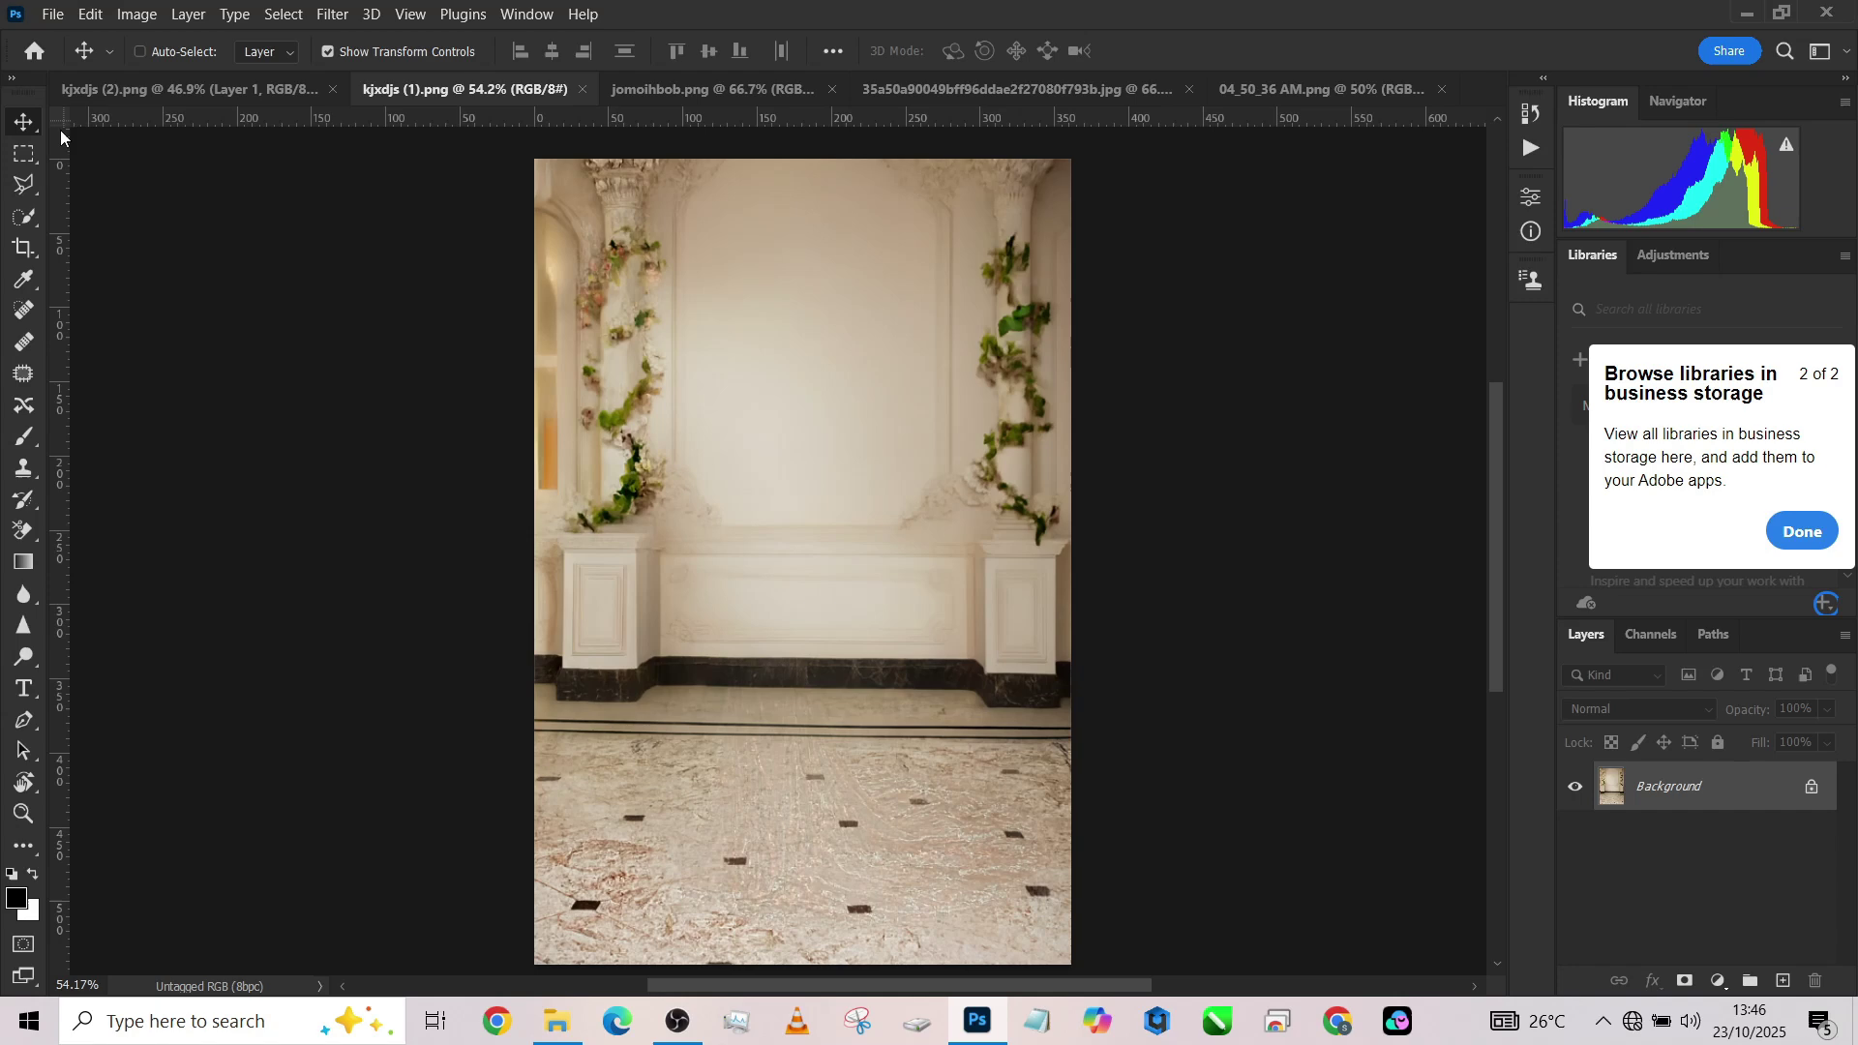
click(1812, 795)
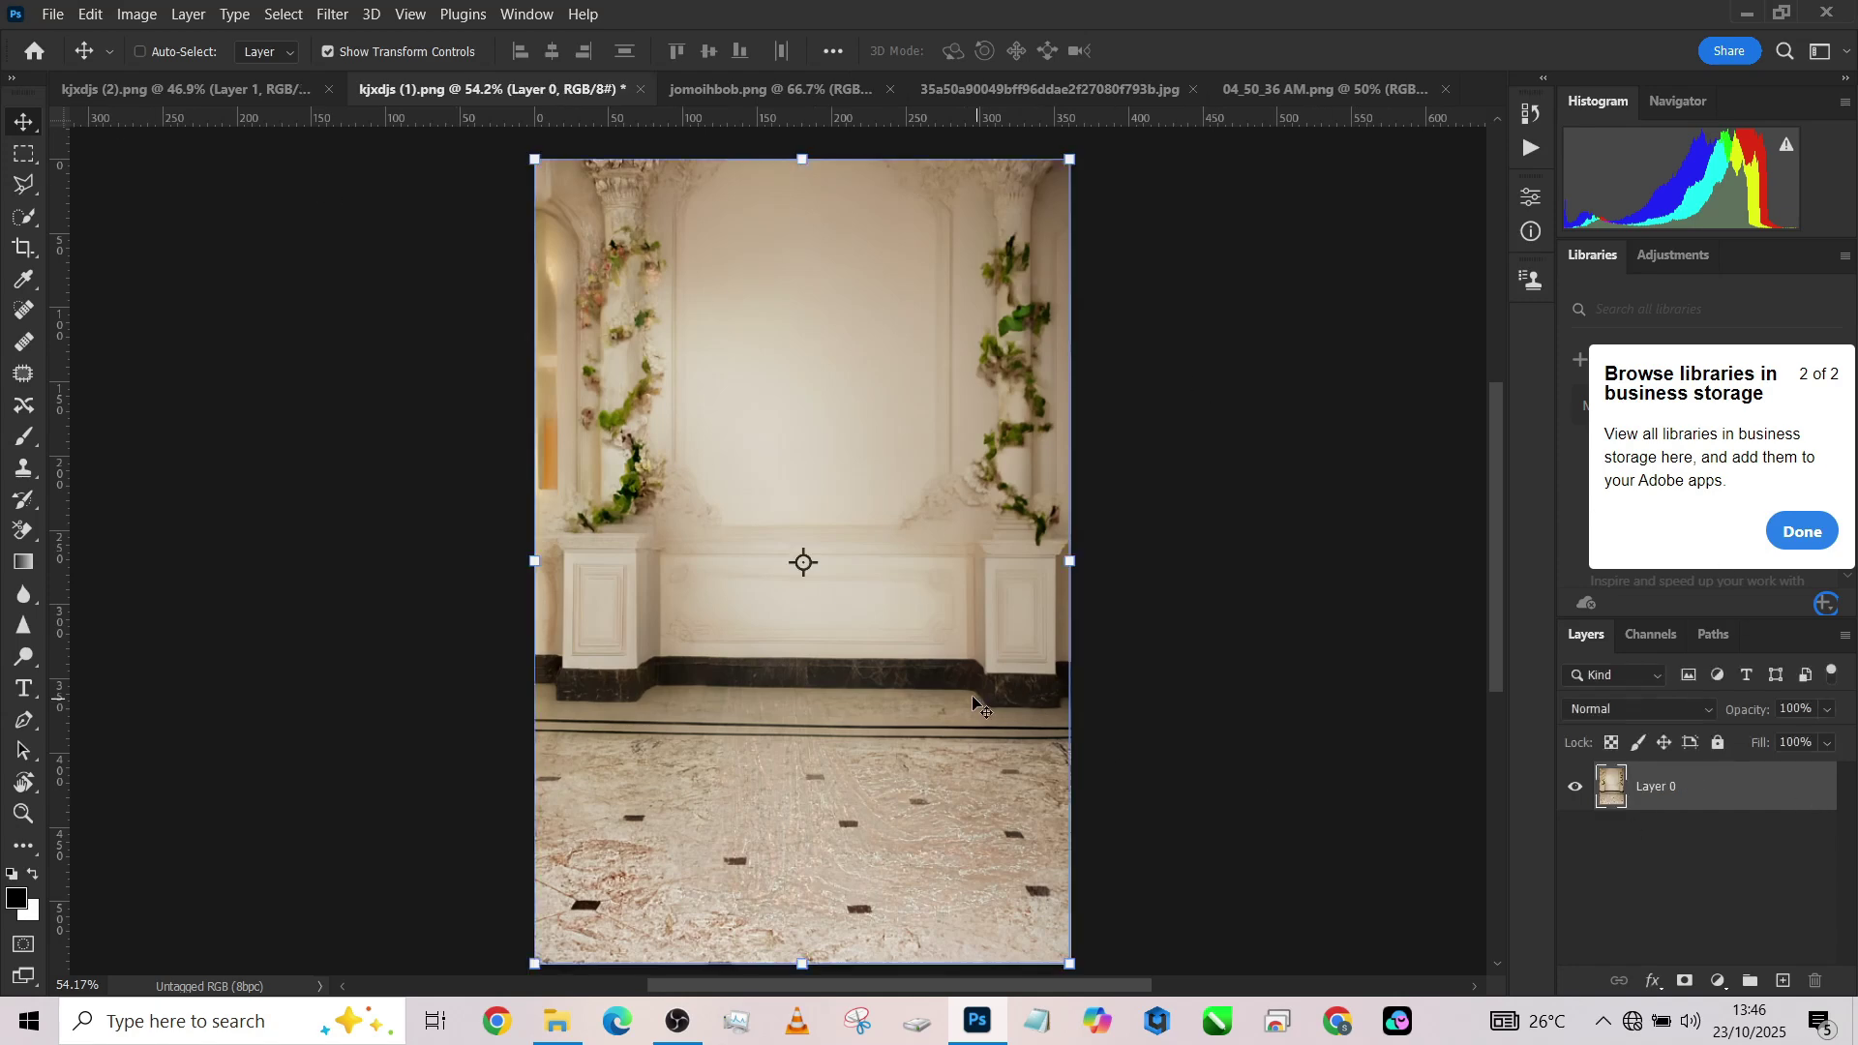
drag(981, 706, 831, 561)
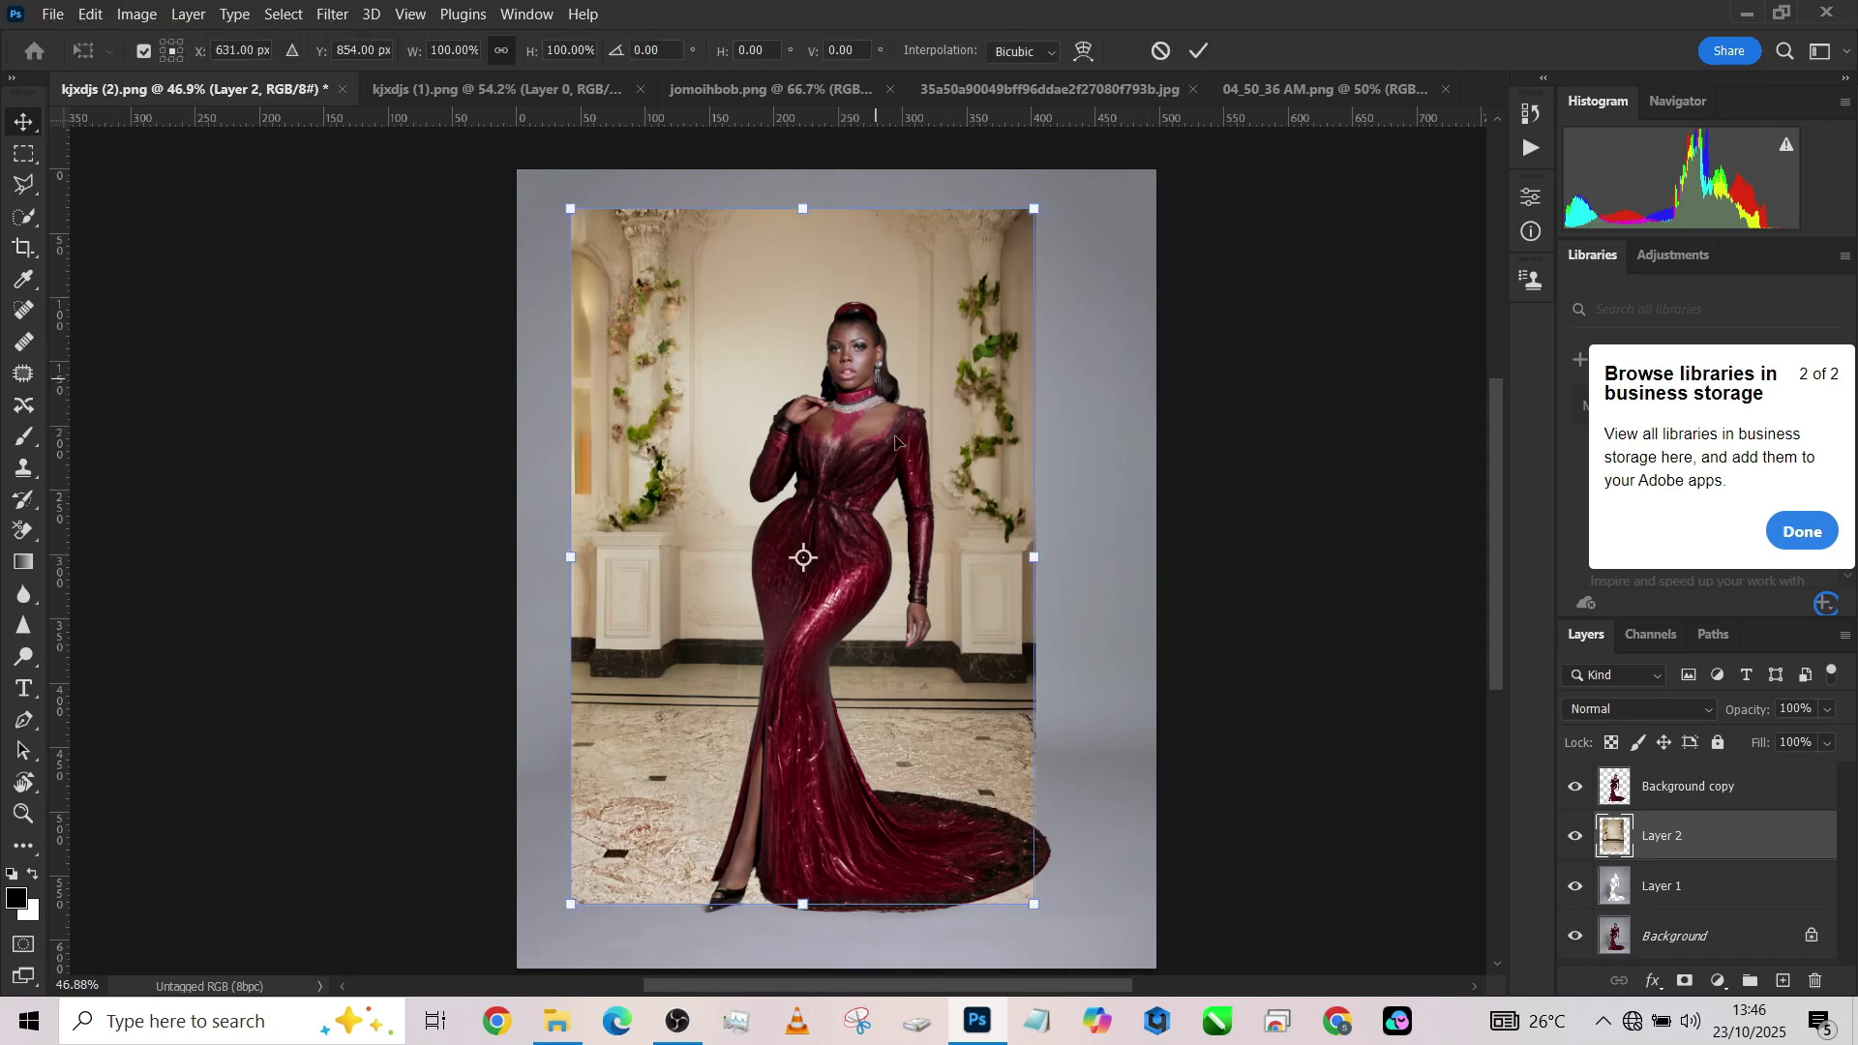
Scale Layer 2 to 142.83%, level it at about -0.5 degrees, and position it over the canvas.
drag(898, 440, 898, 449)
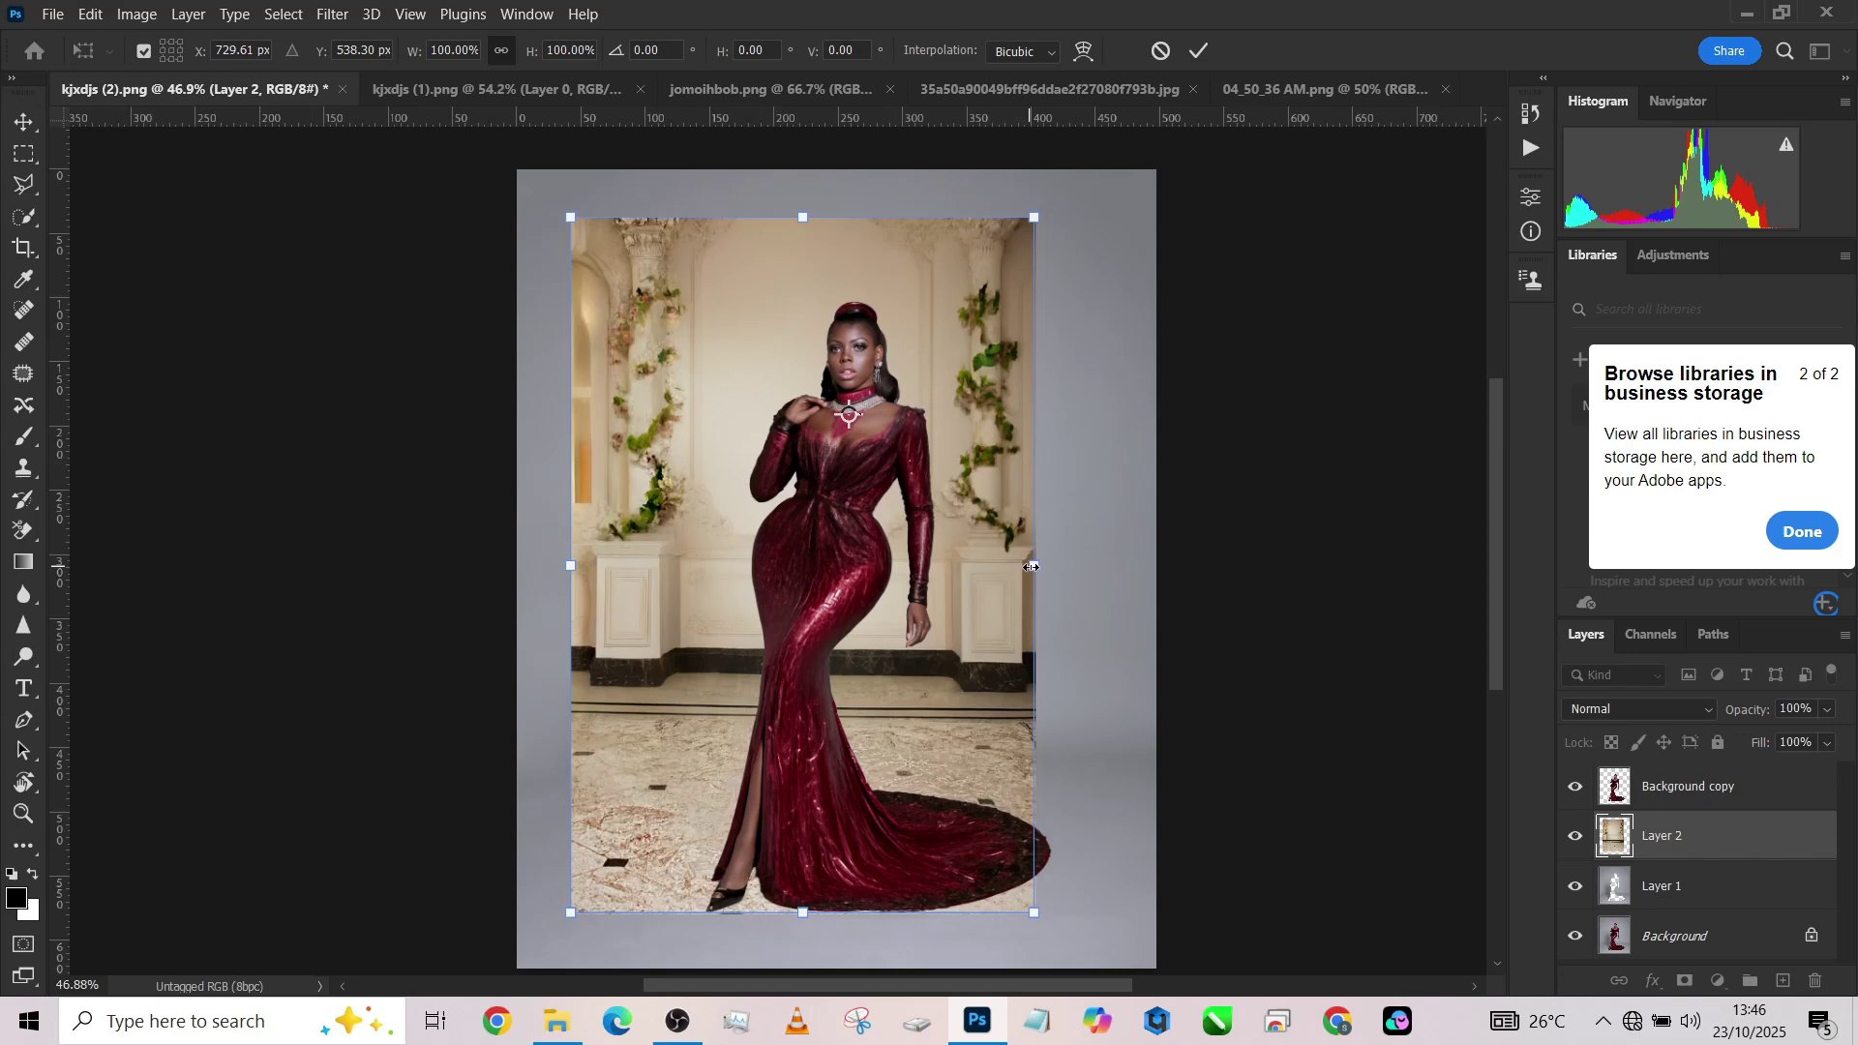
mouse_move(1033, 566)
mouse_down()
mouse_move(1147, 561)
mouse_move(1117, 573)
mouse_move(1037, 540)
mouse_up()
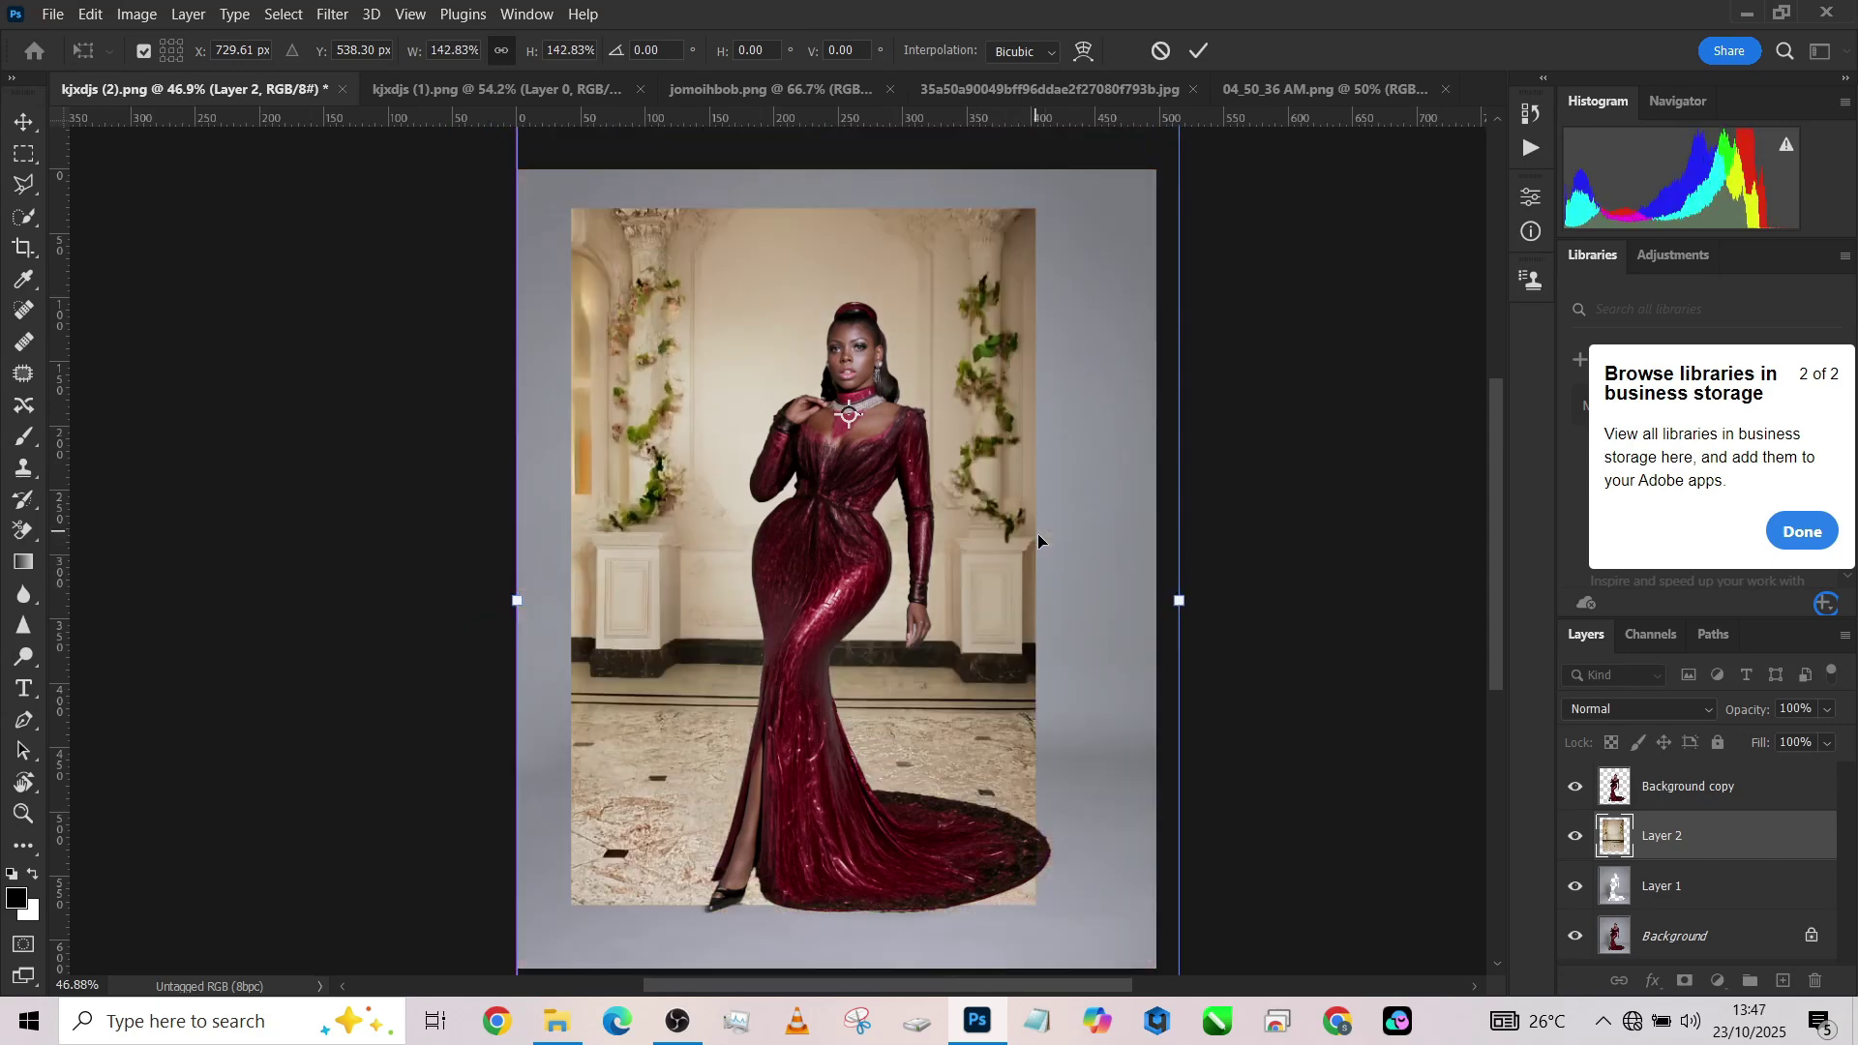
drag(1267, 571, 1259, 556)
drag(1044, 643, 1029, 643)
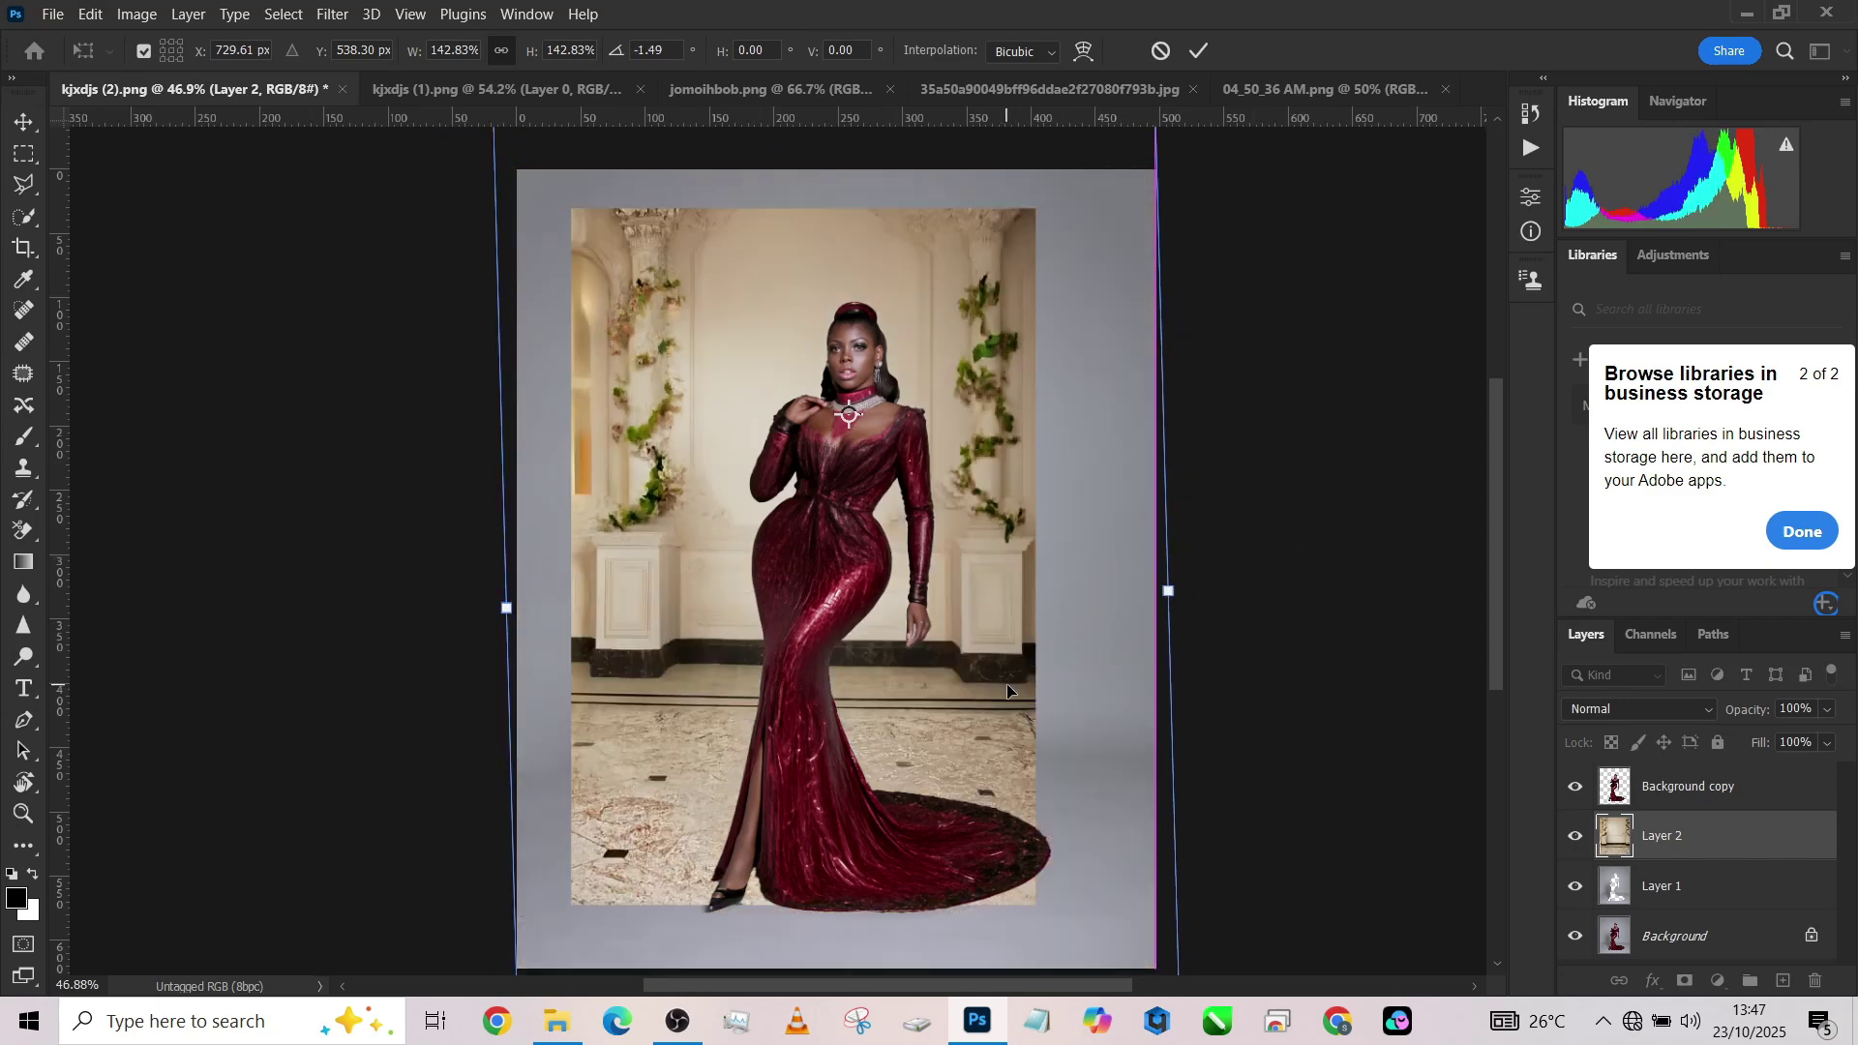
scroll(975, 687, down, 2)
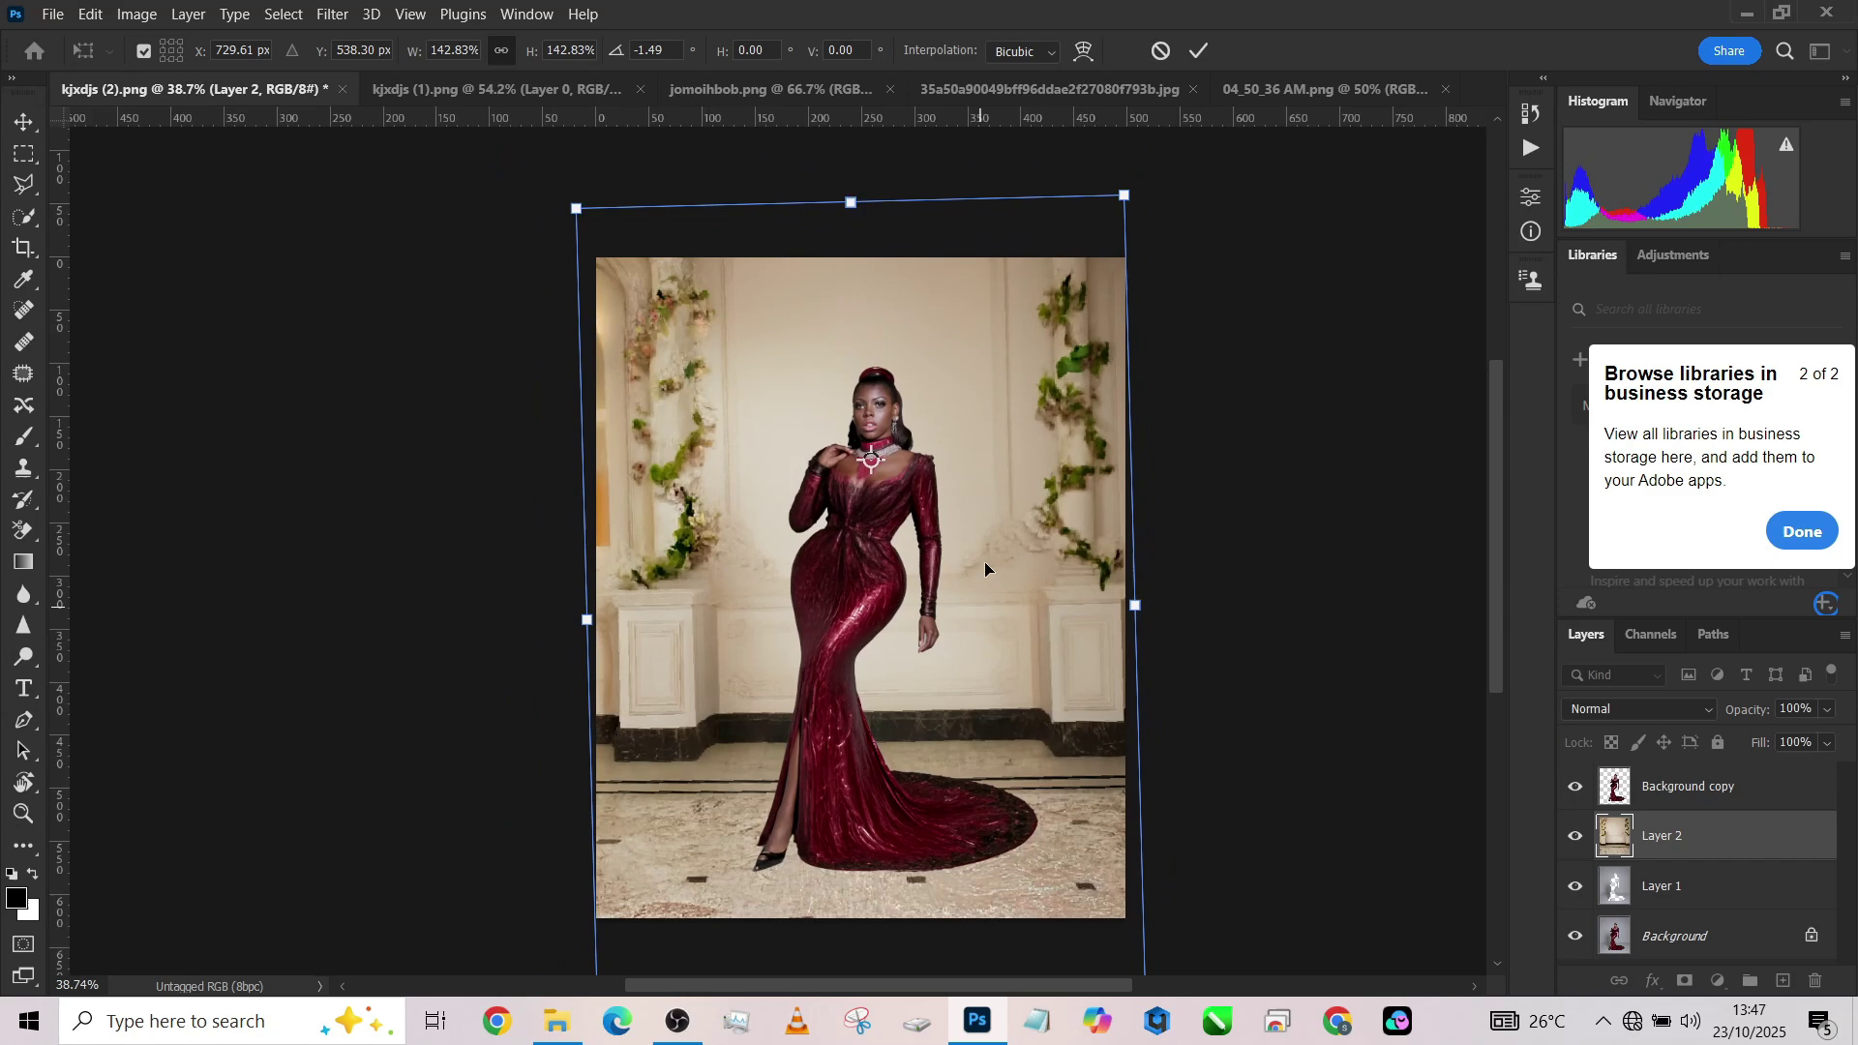
drag(984, 561, 981, 551)
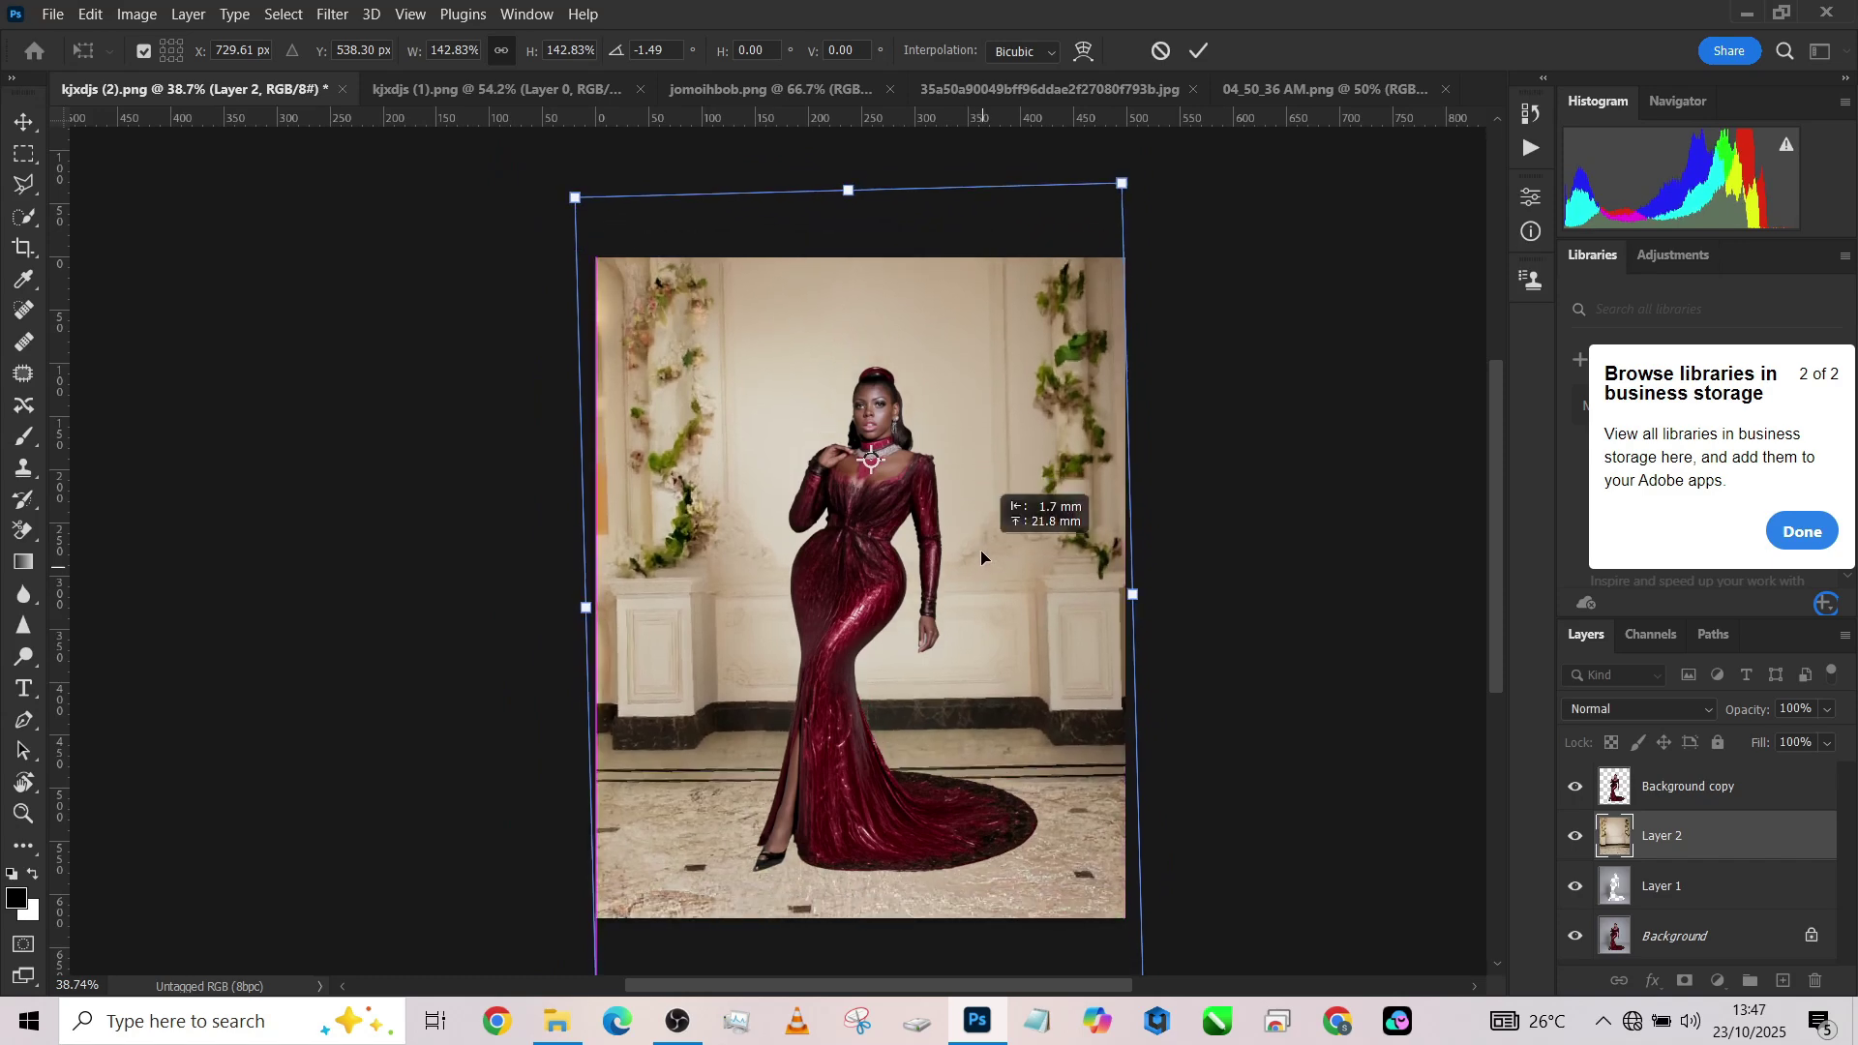
drag(1223, 624, 1218, 527)
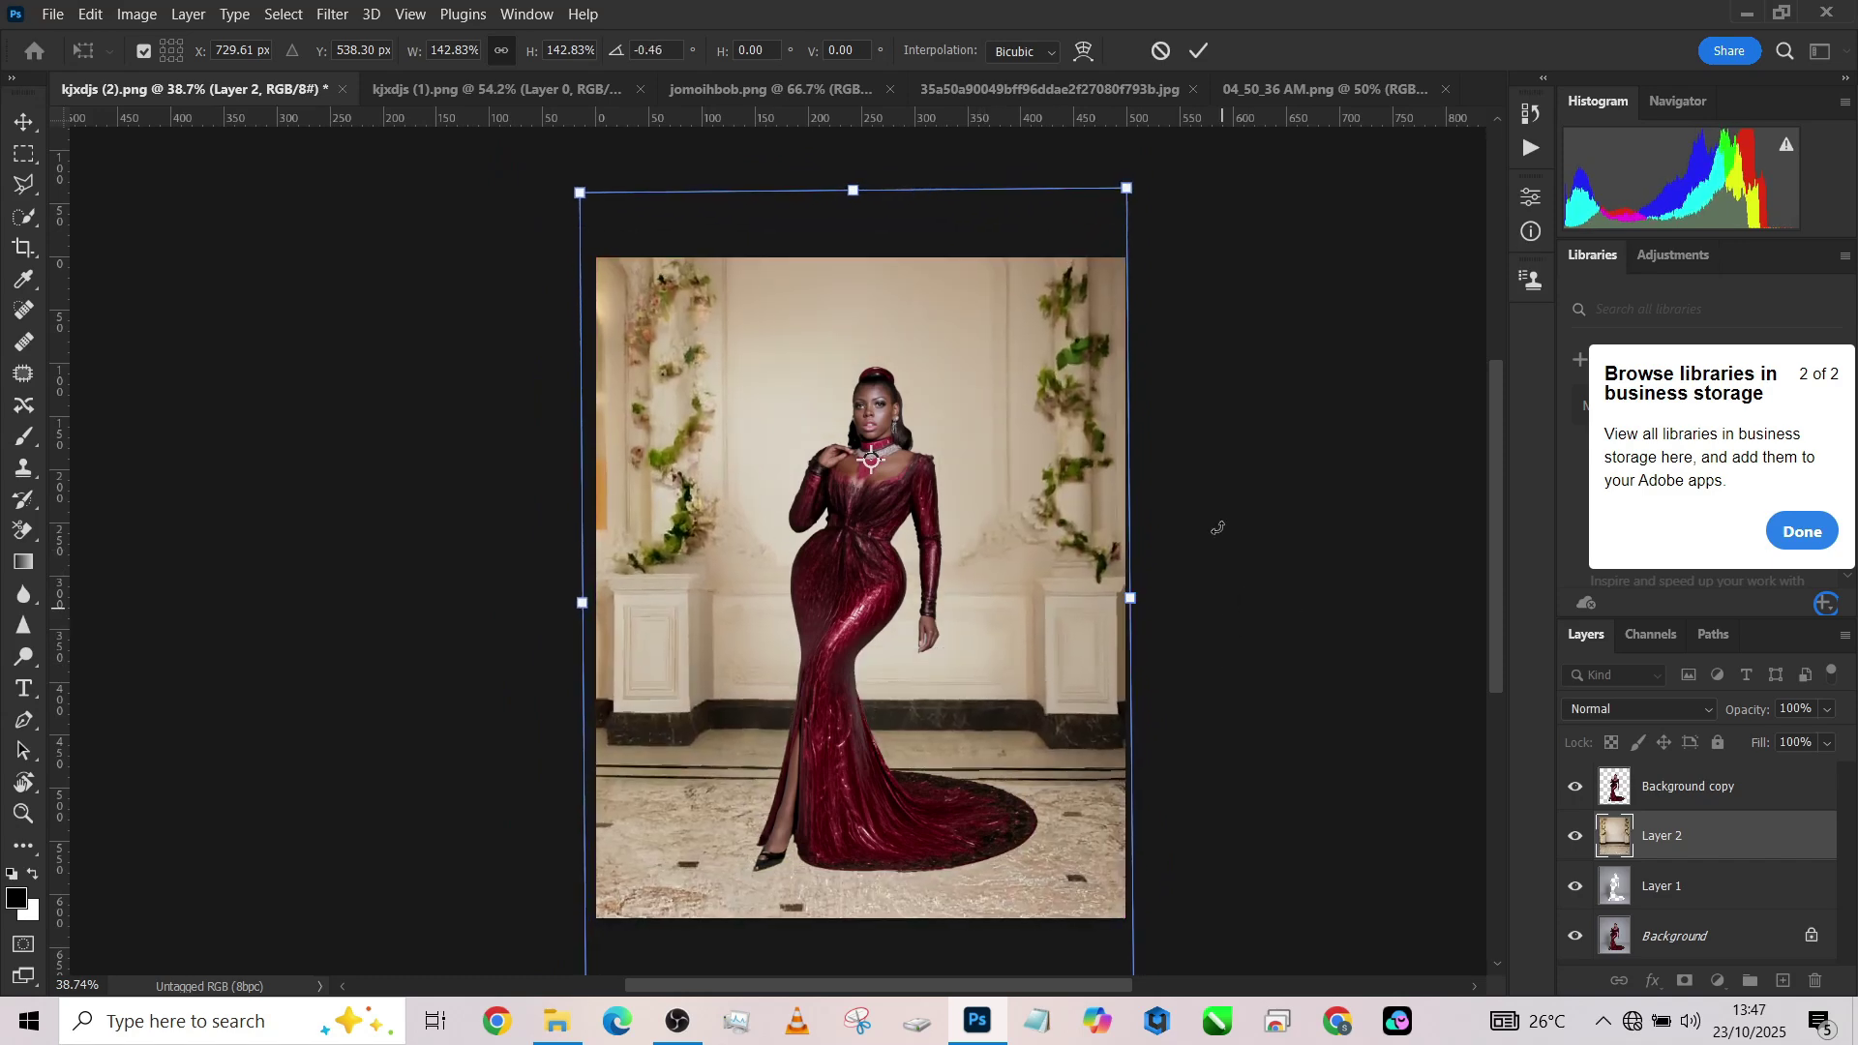
click(1198, 52)
click(1606, 710)
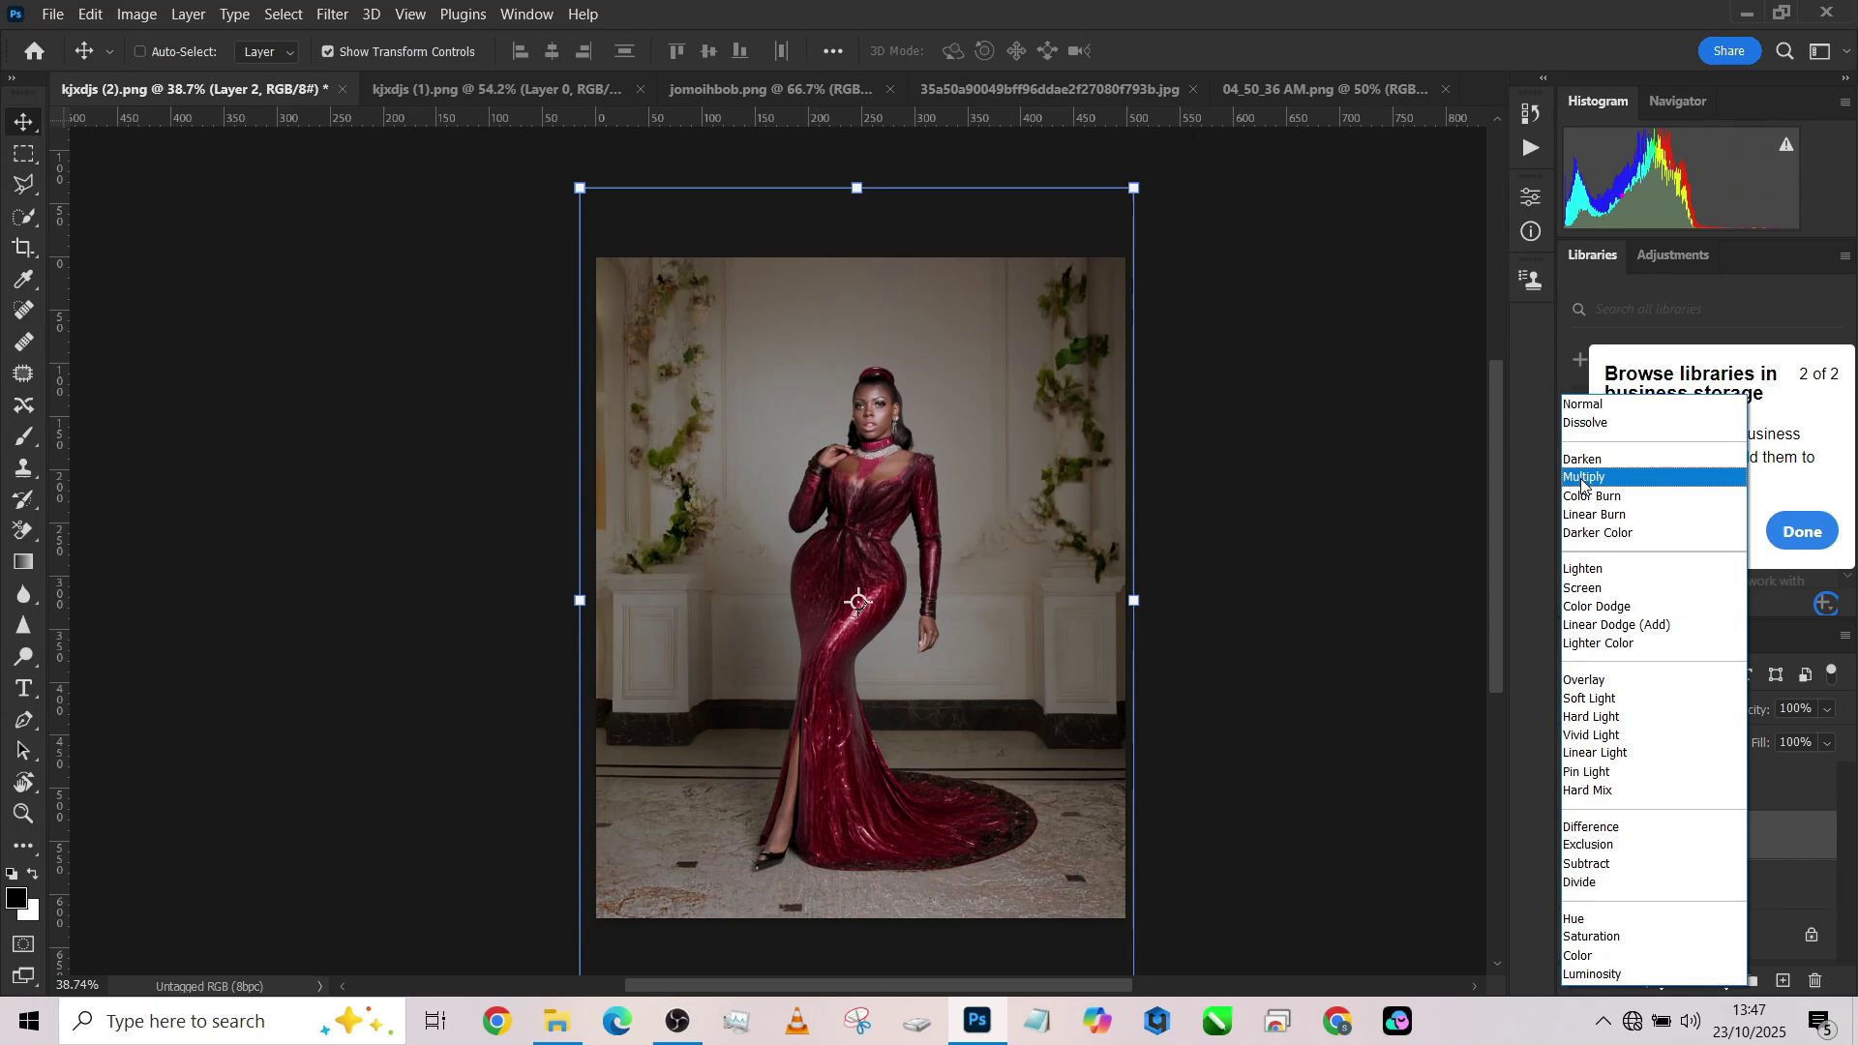
Set Layer 2 to Overlay and add a mid-grey Solid Color fill layer above Layer 1.
click(1587, 681)
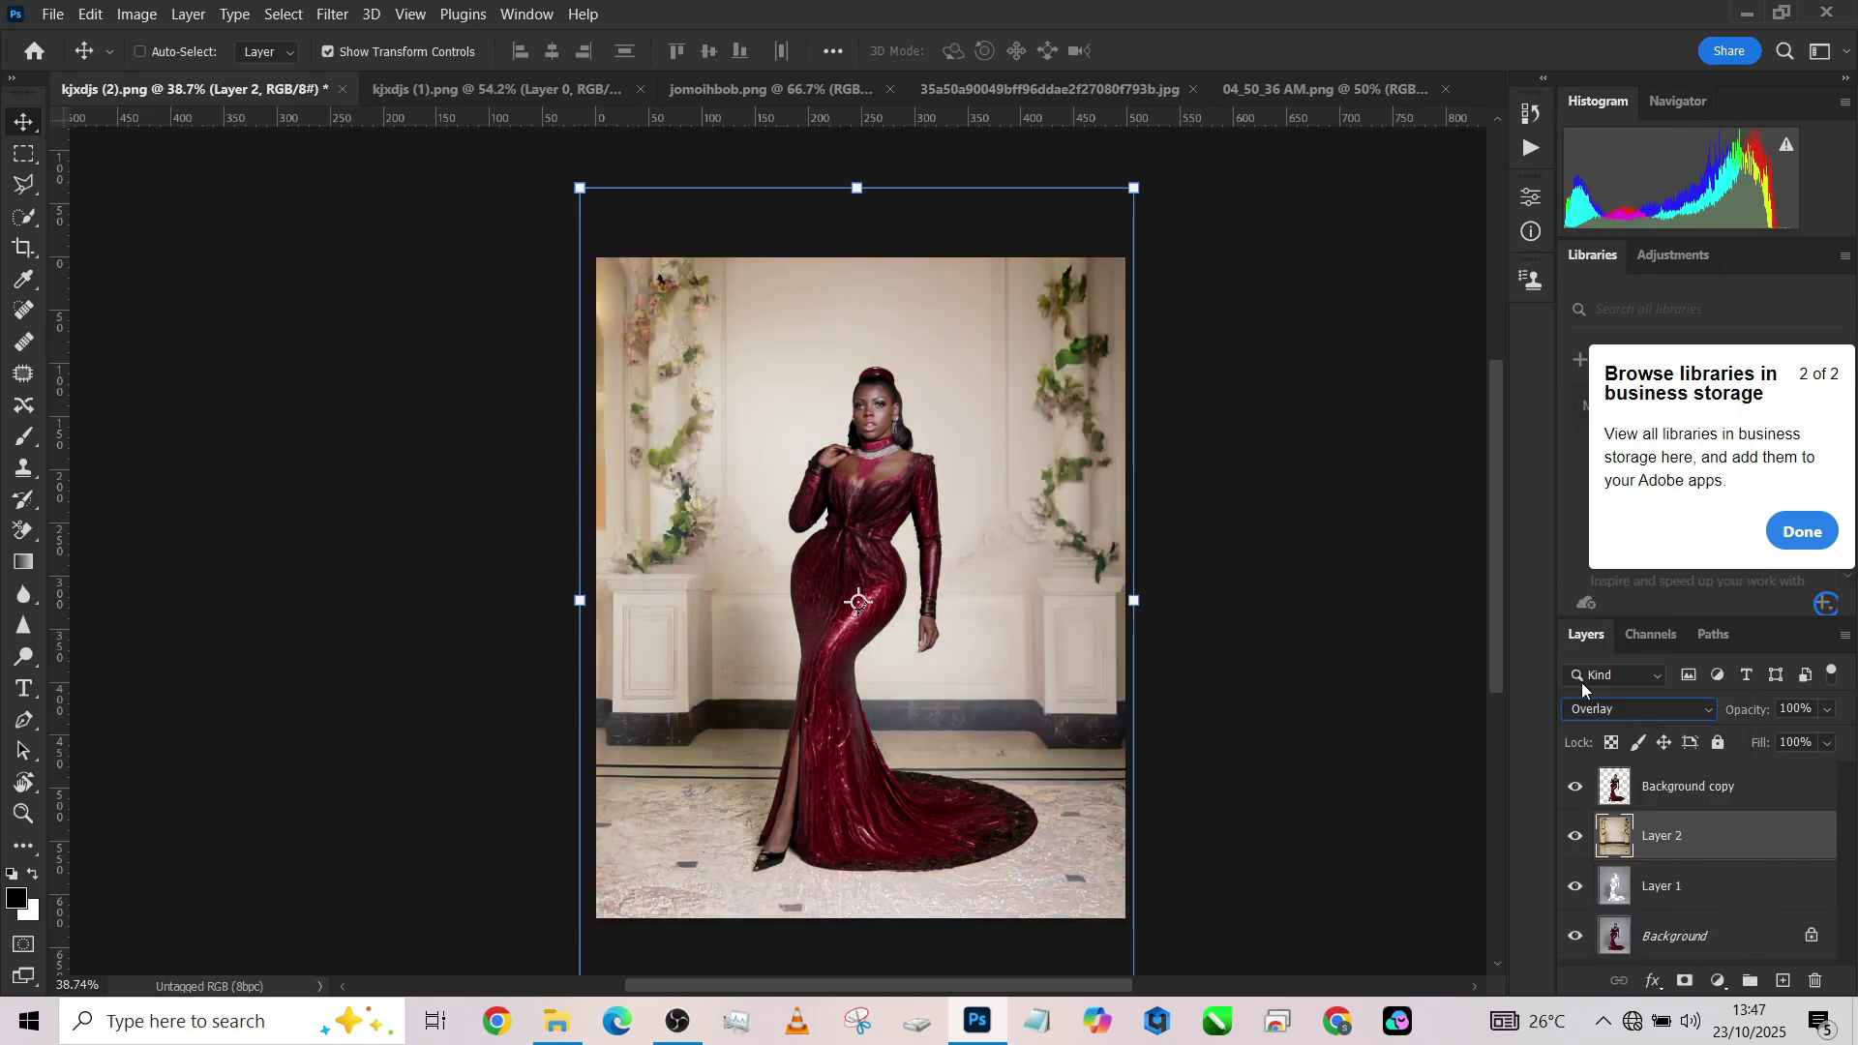
click(1722, 900)
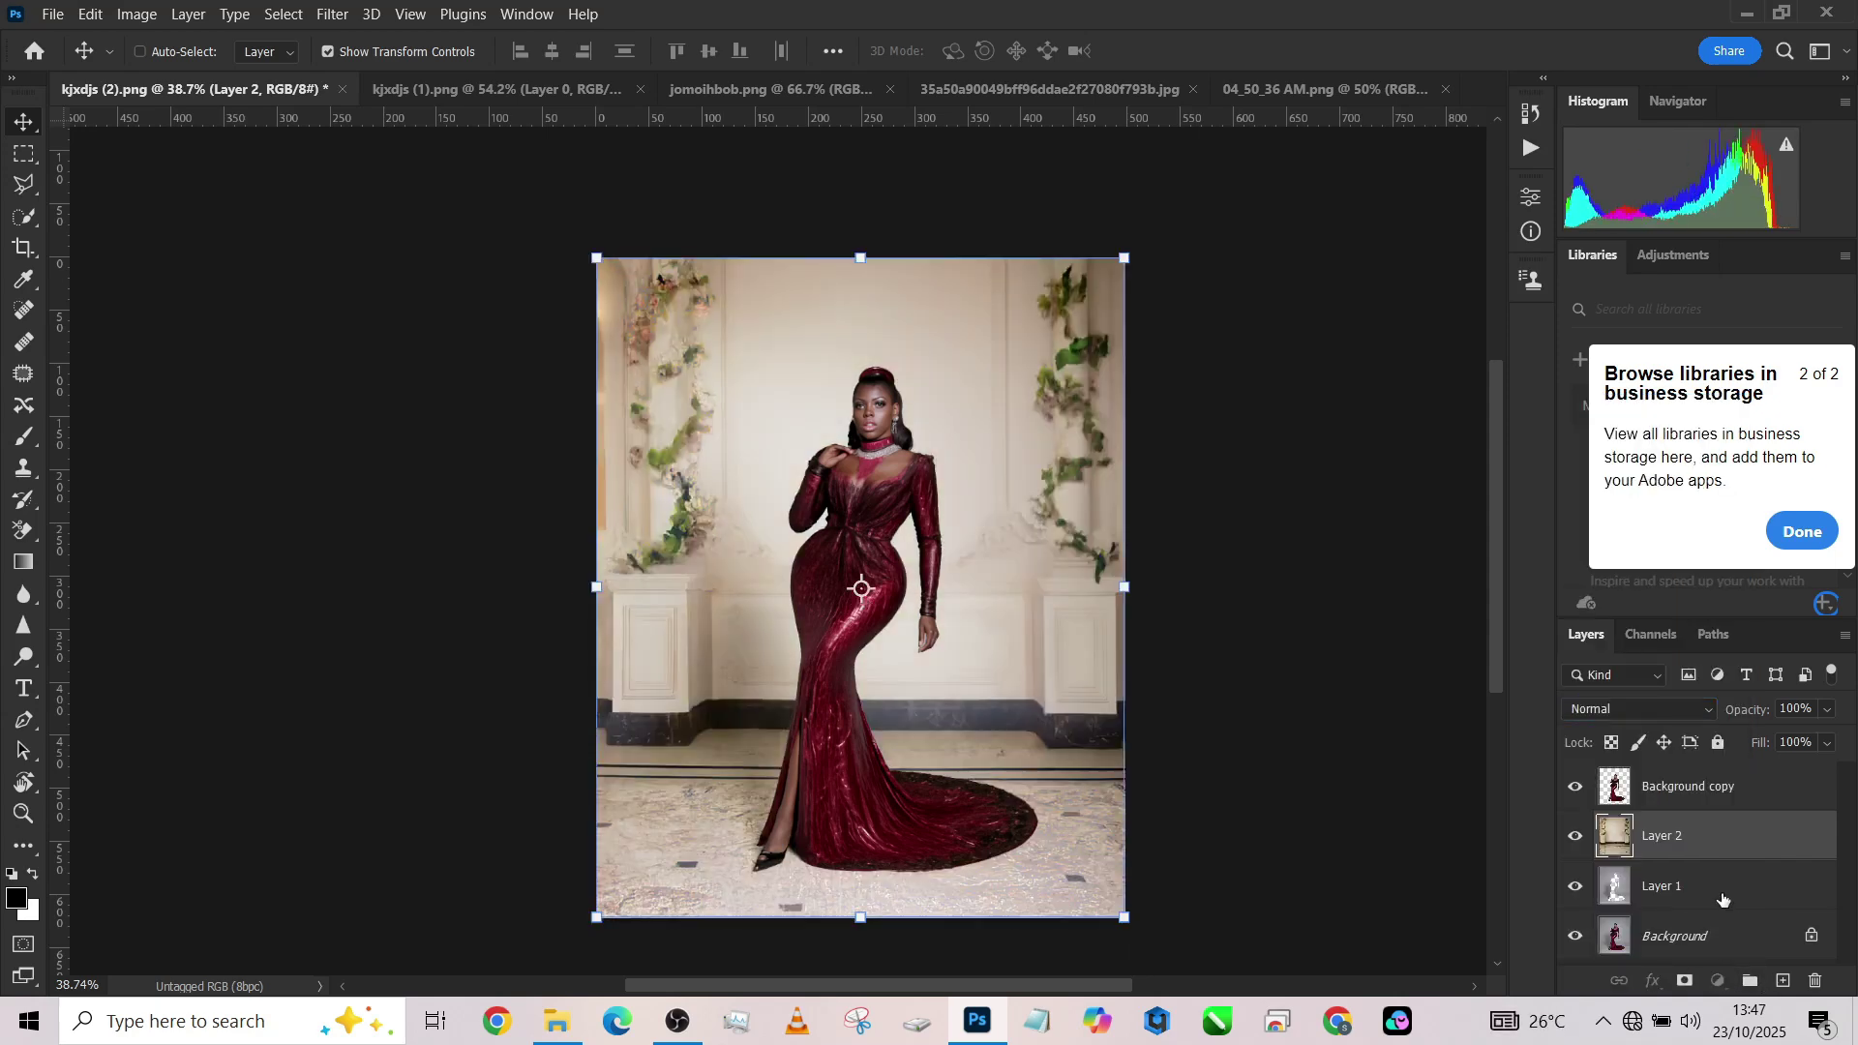
click(1719, 982)
click(1694, 564)
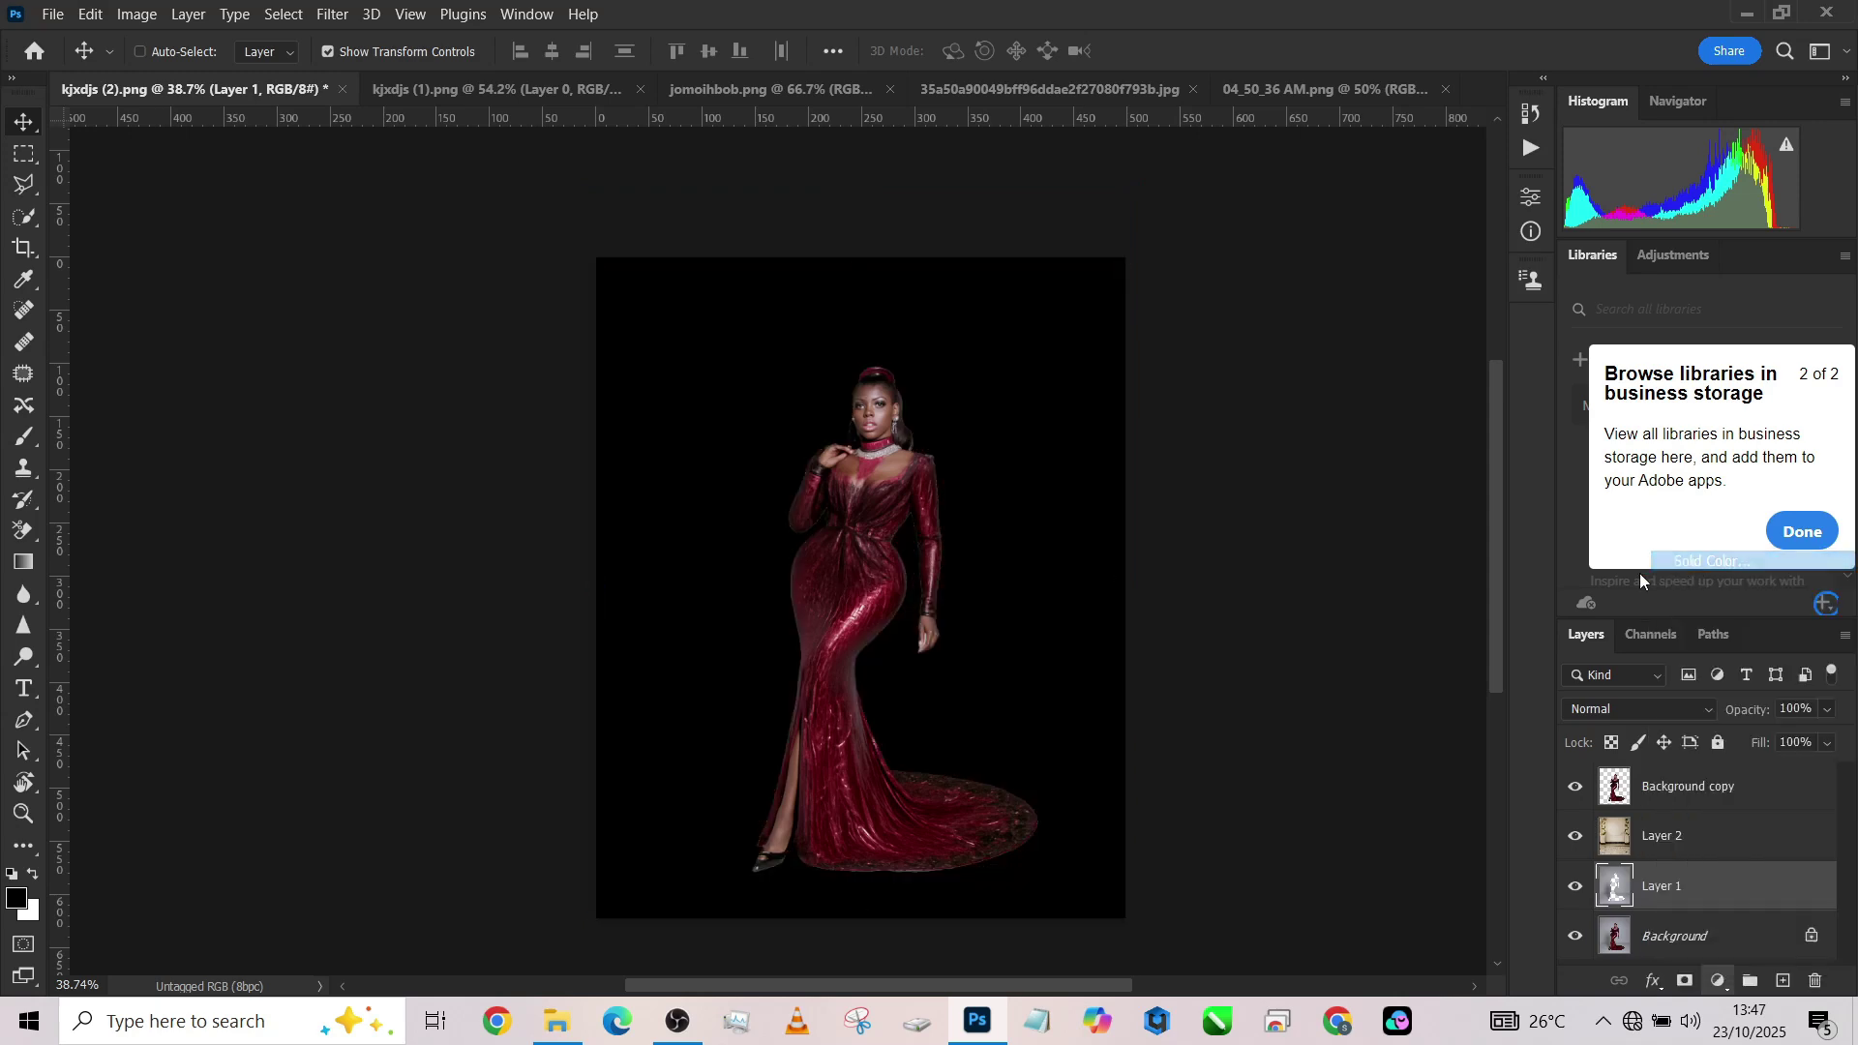
click(1552, 427)
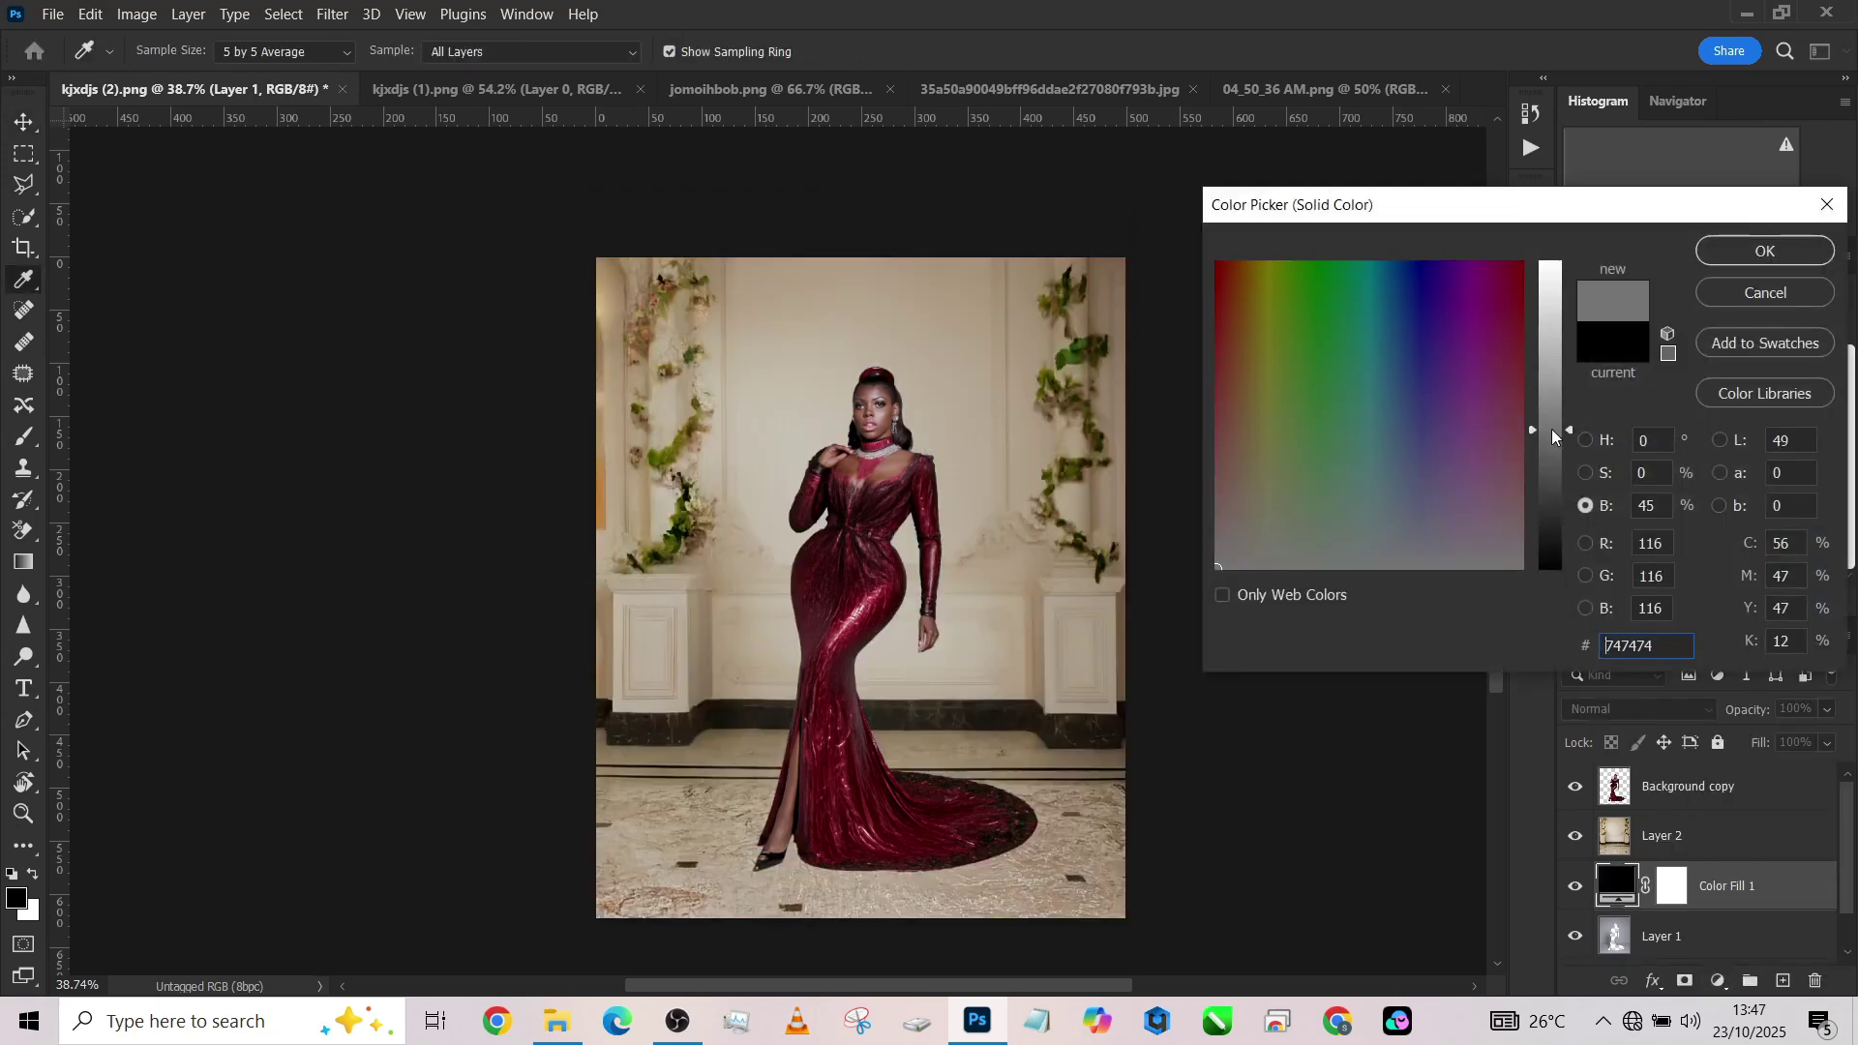
click(1585, 440)
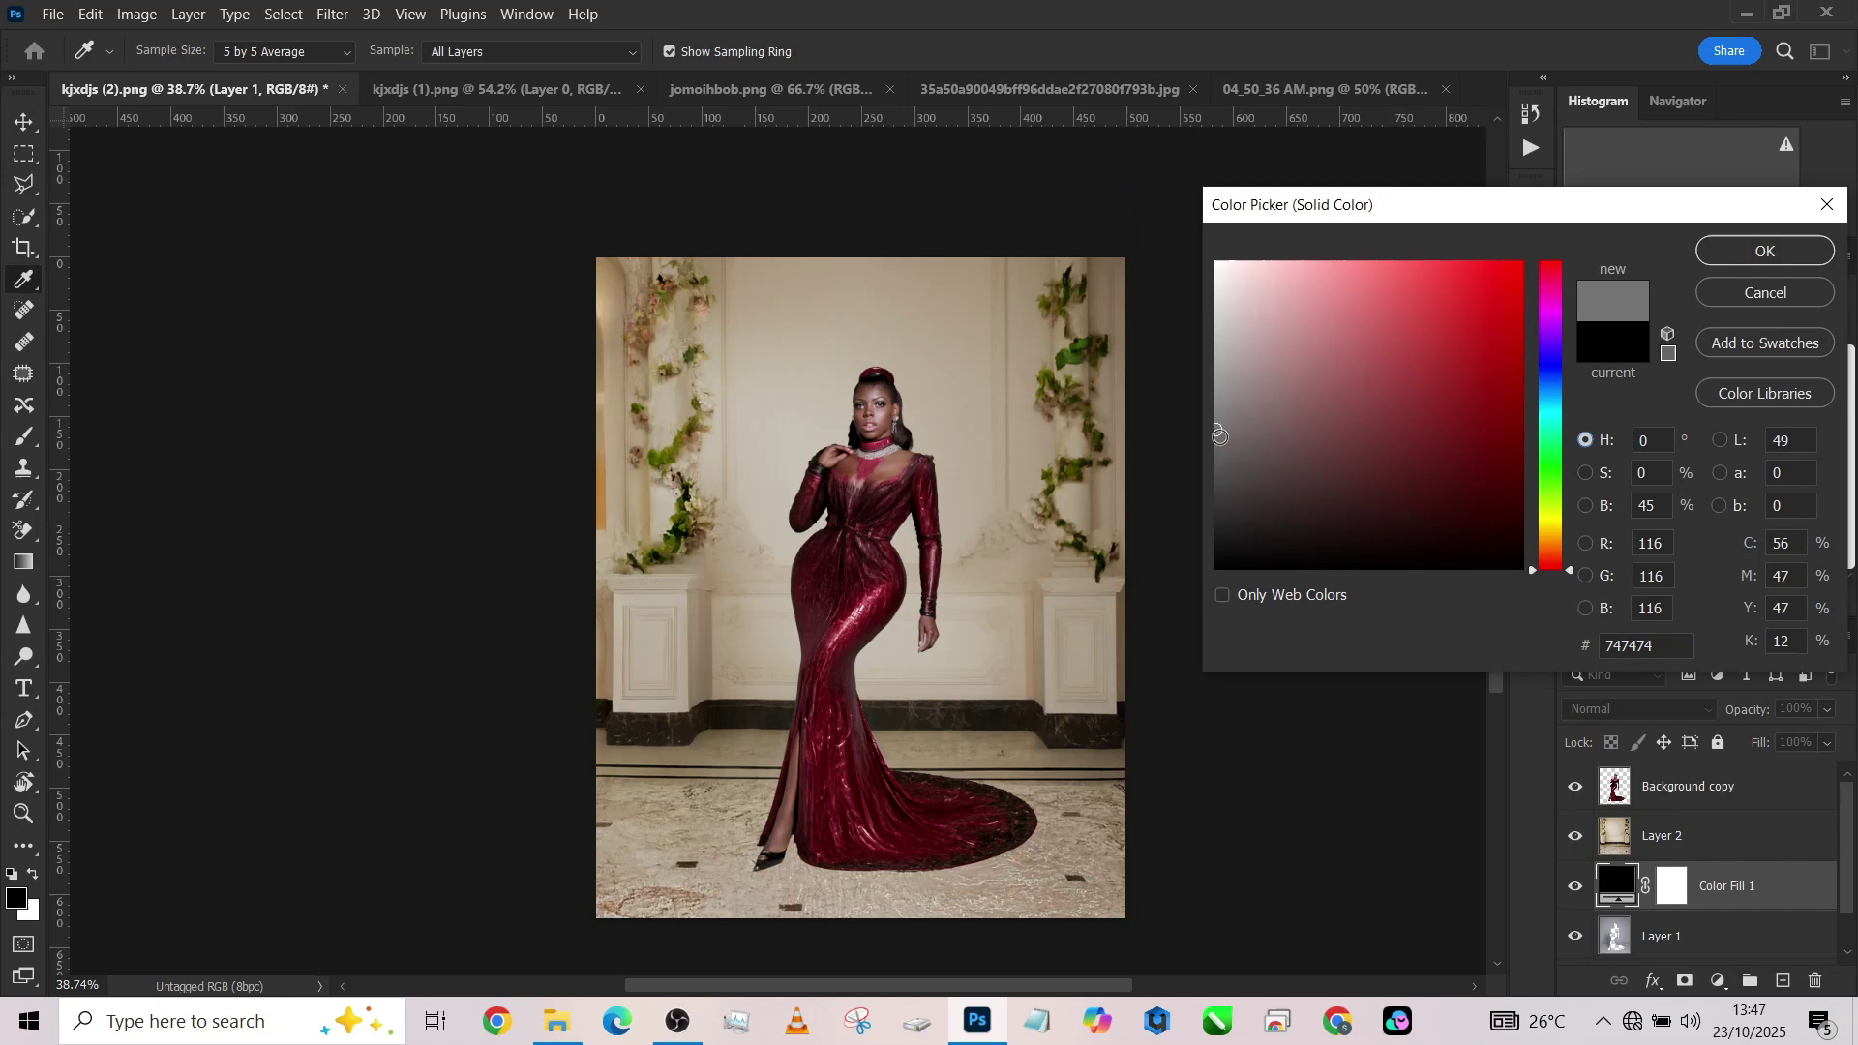
click(1214, 431)
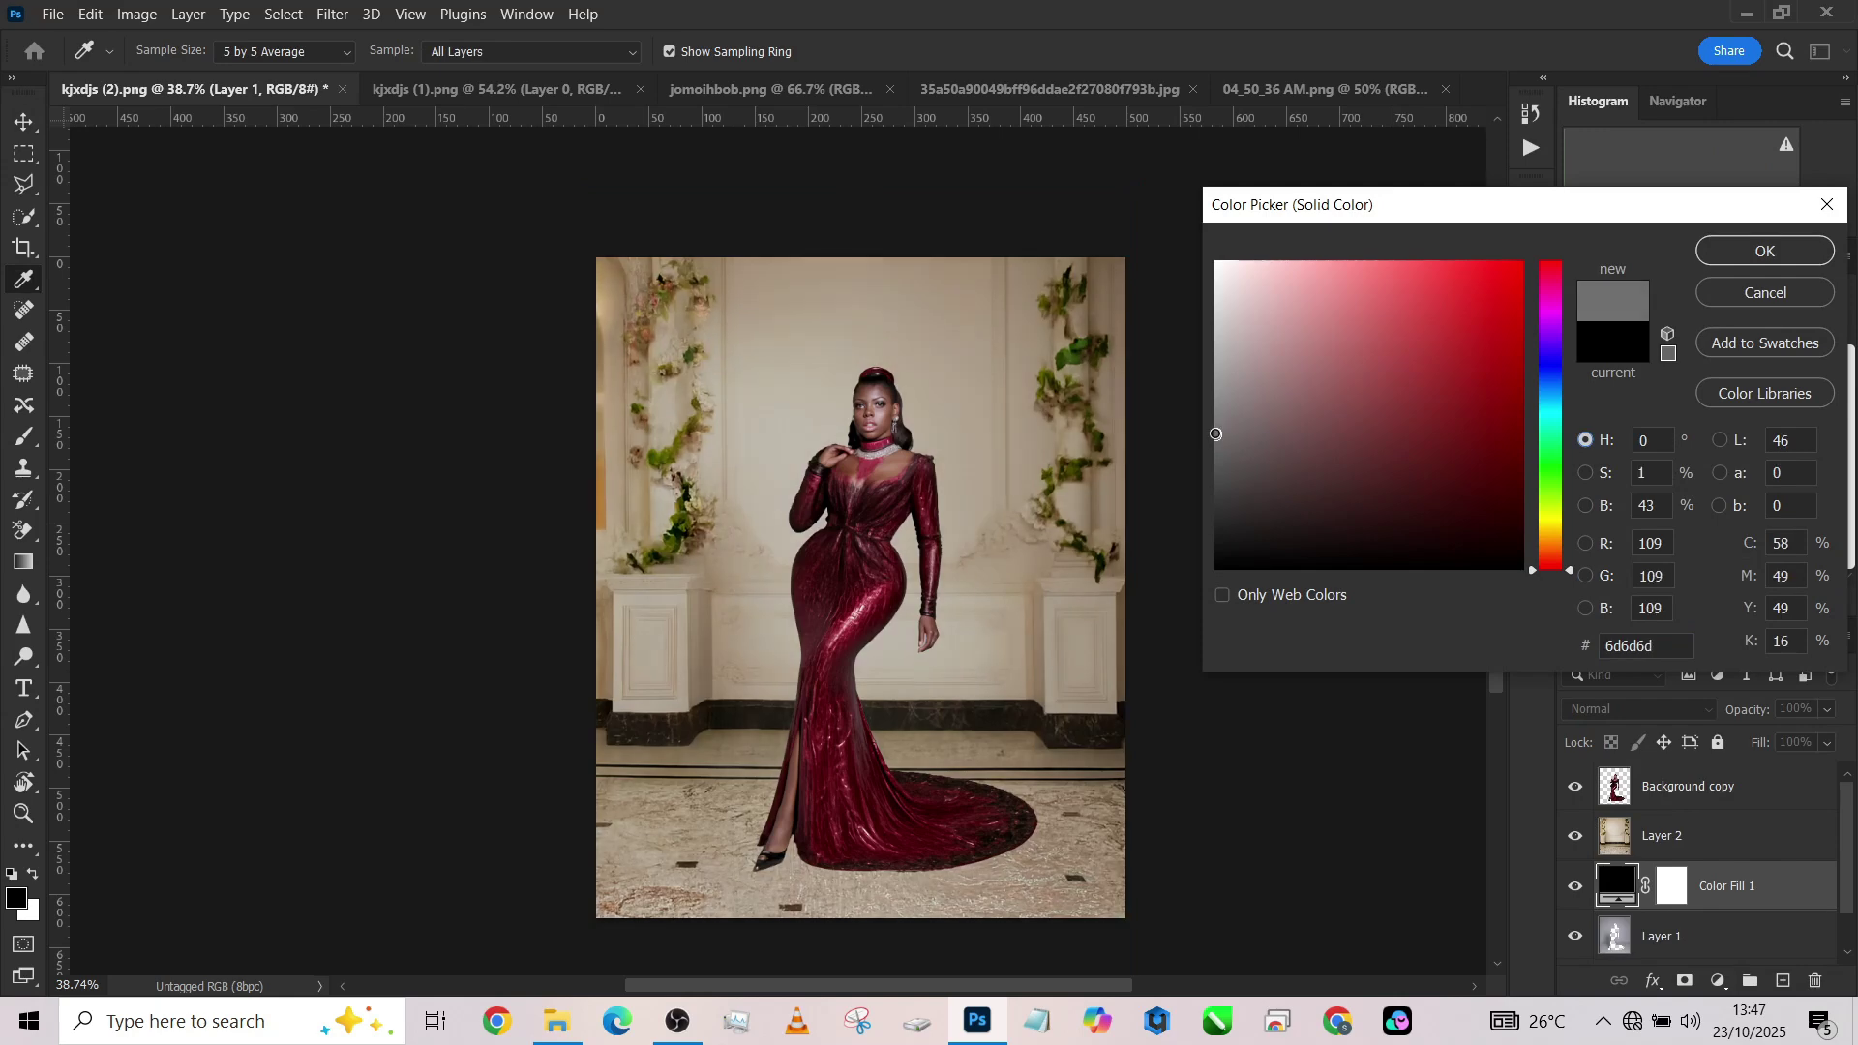
click(1766, 253)
Set the grey fill layer to Multiply at 60% fill.
click(1621, 711)
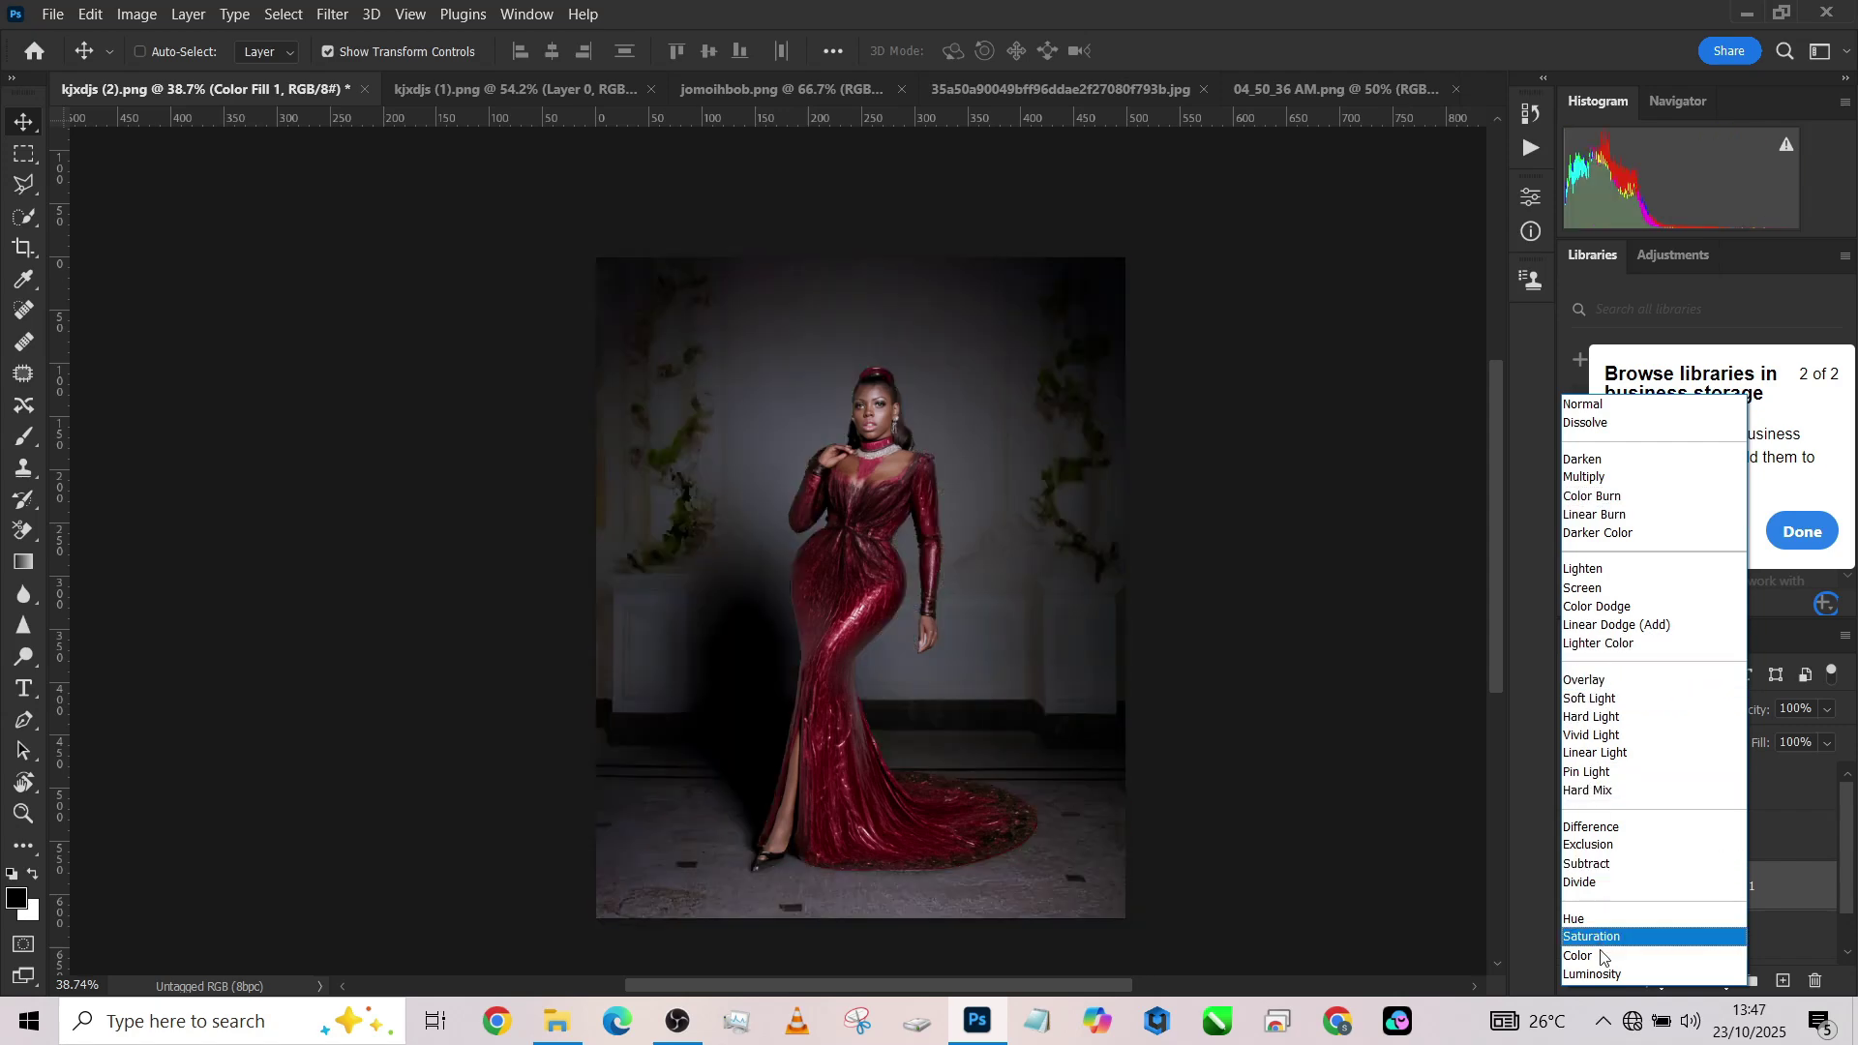
click(1585, 478)
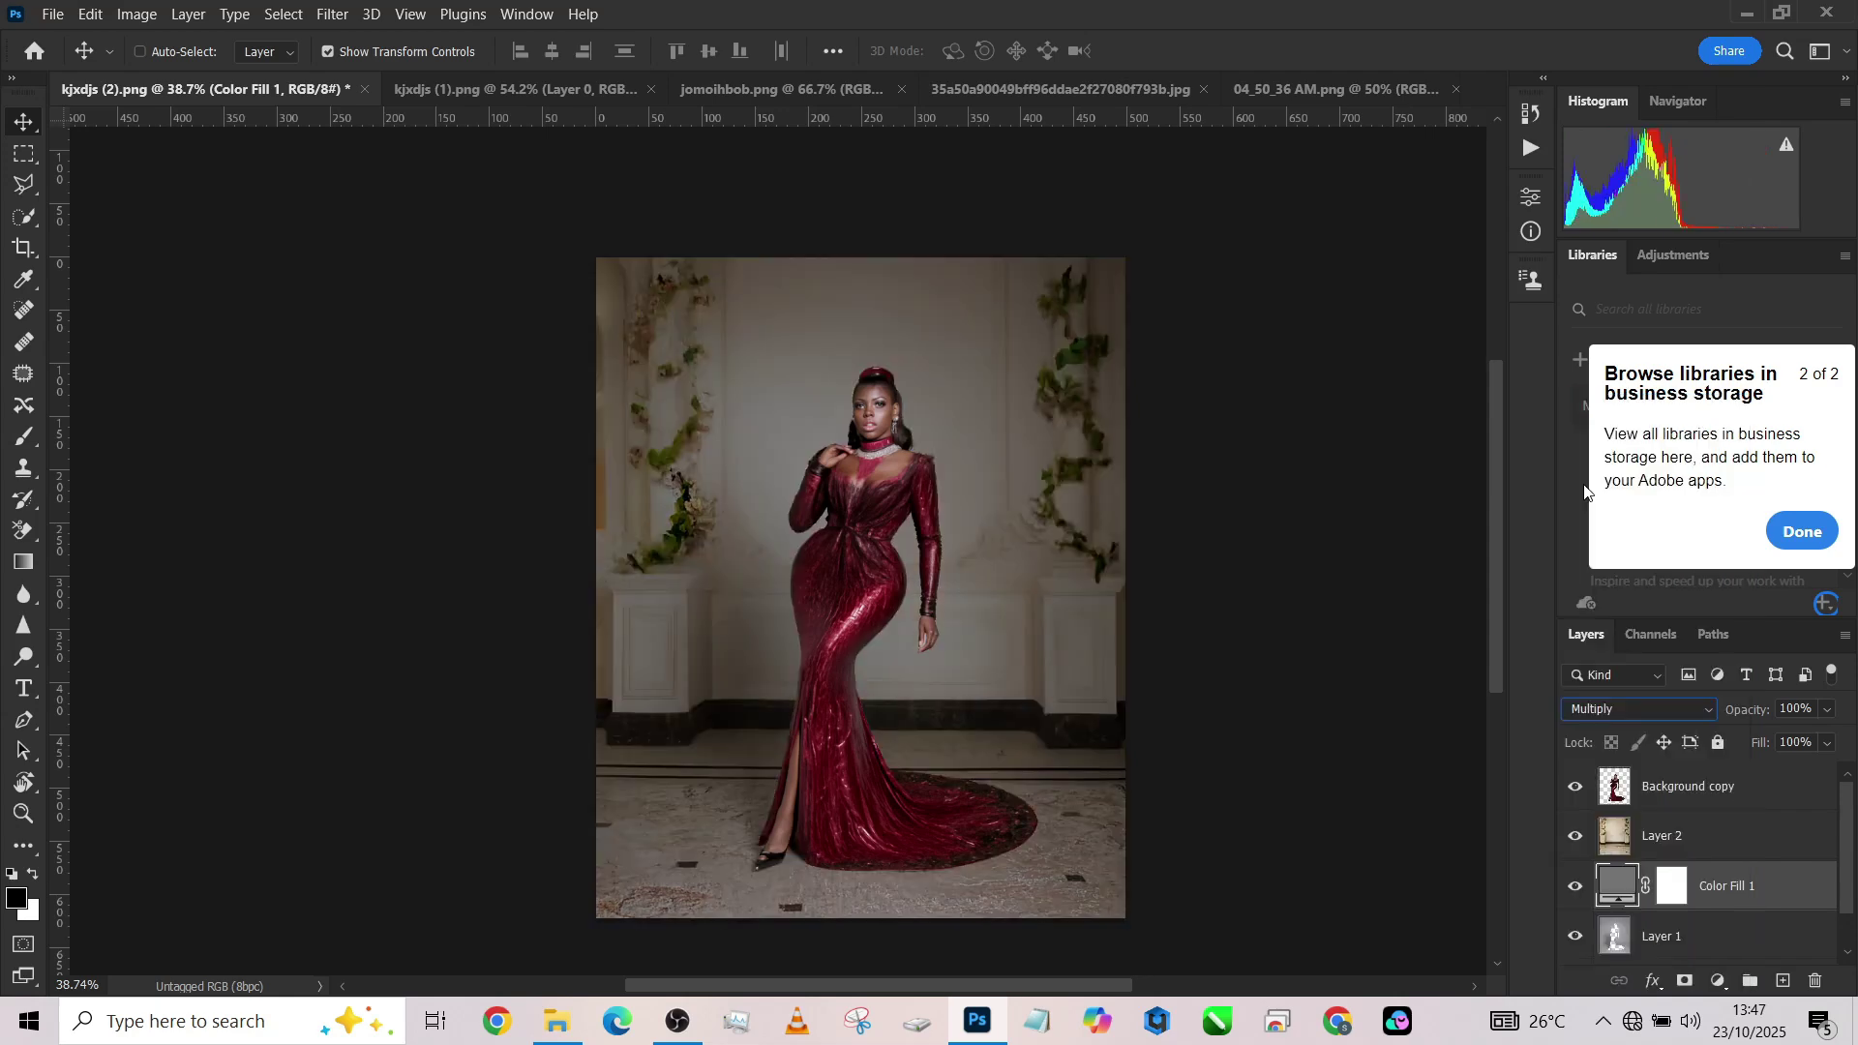
click(1827, 743)
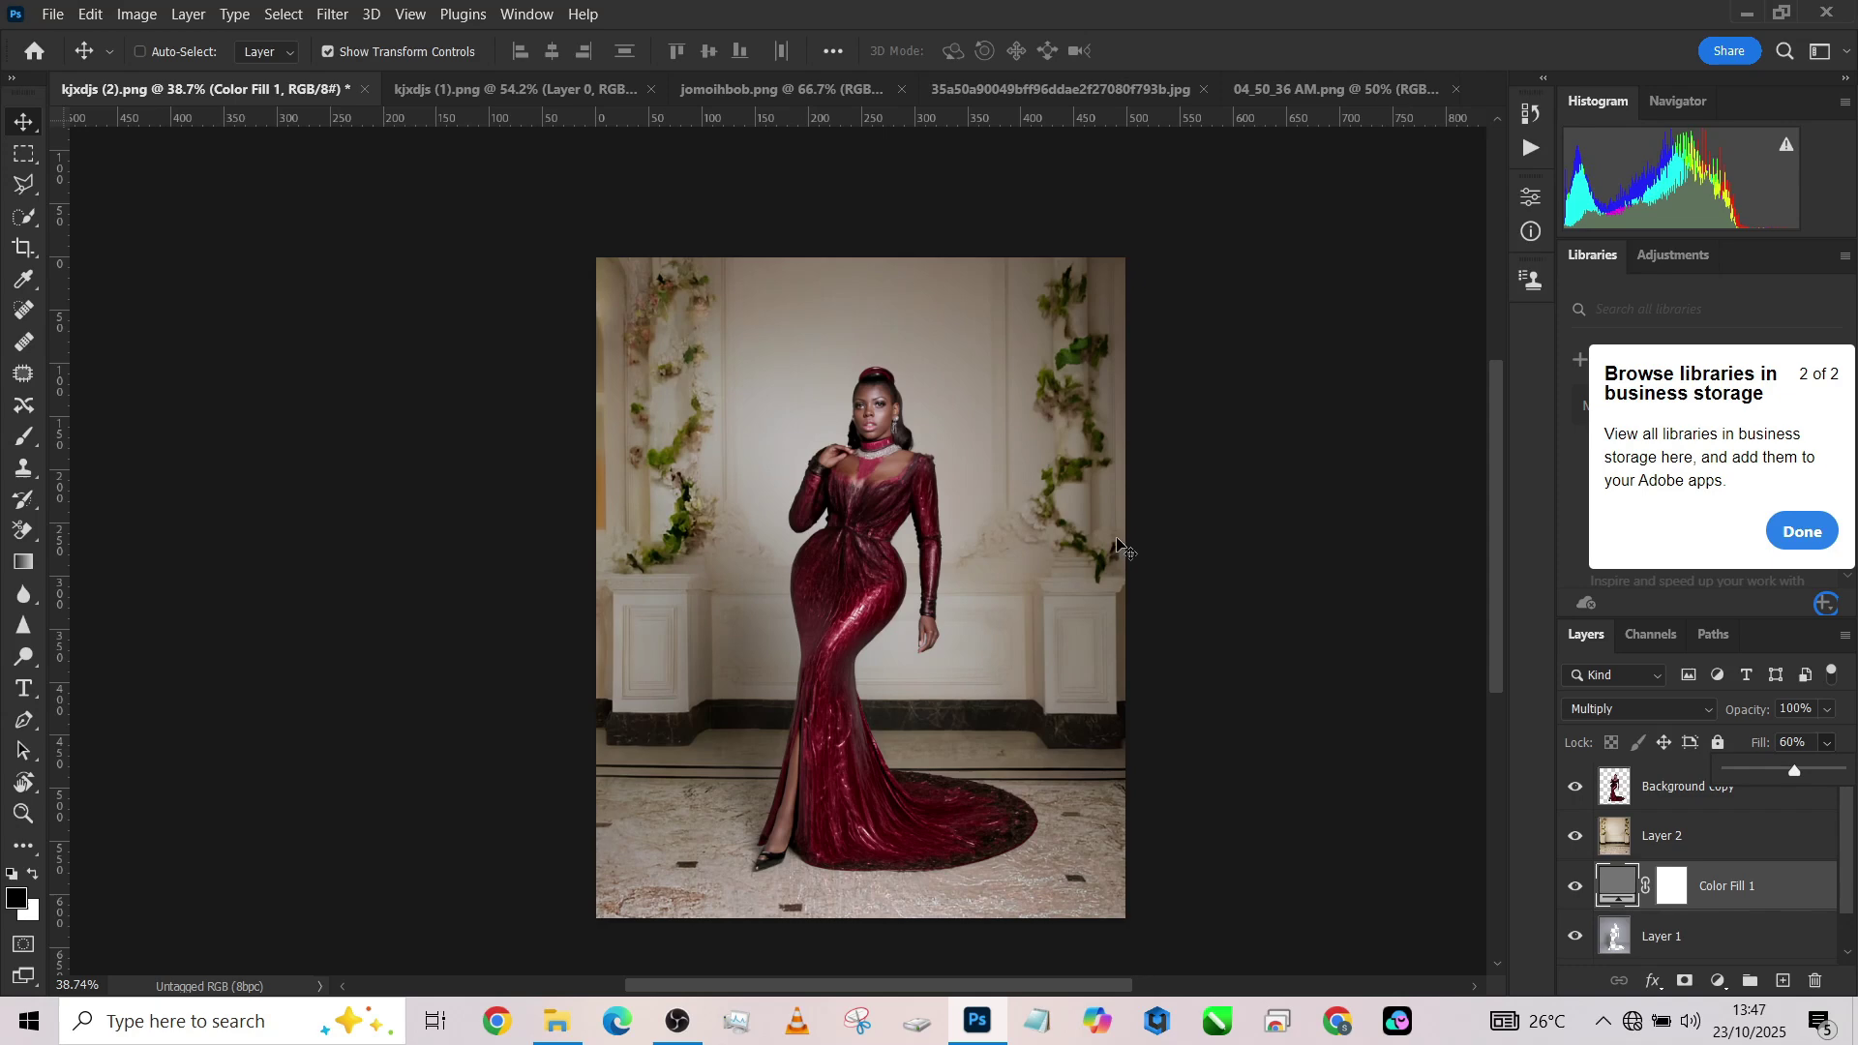
scroll(982, 464, up, 1)
scroll(971, 487, down, 2)
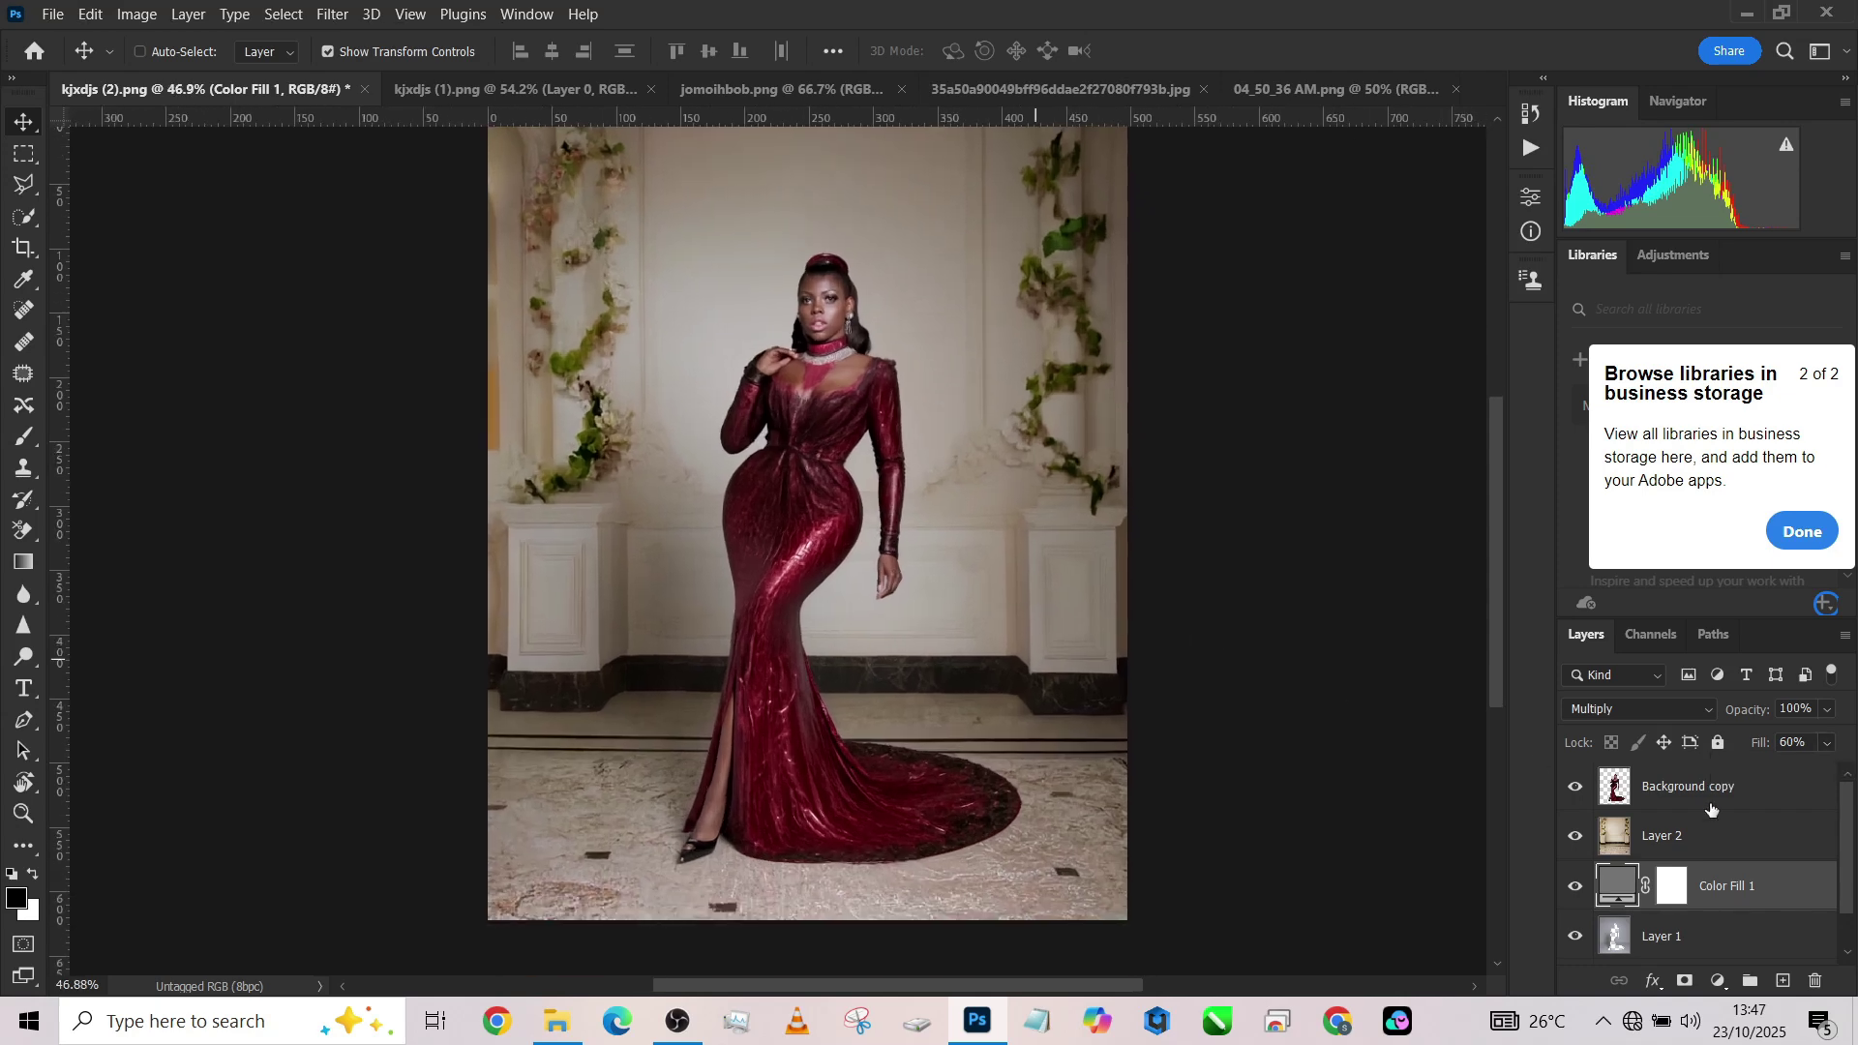
click(1577, 890)
click(1577, 890)
Hide the interior layer and drag the grey water texture into the woman's document as Layer 3.
click(1575, 837)
click(1713, 841)
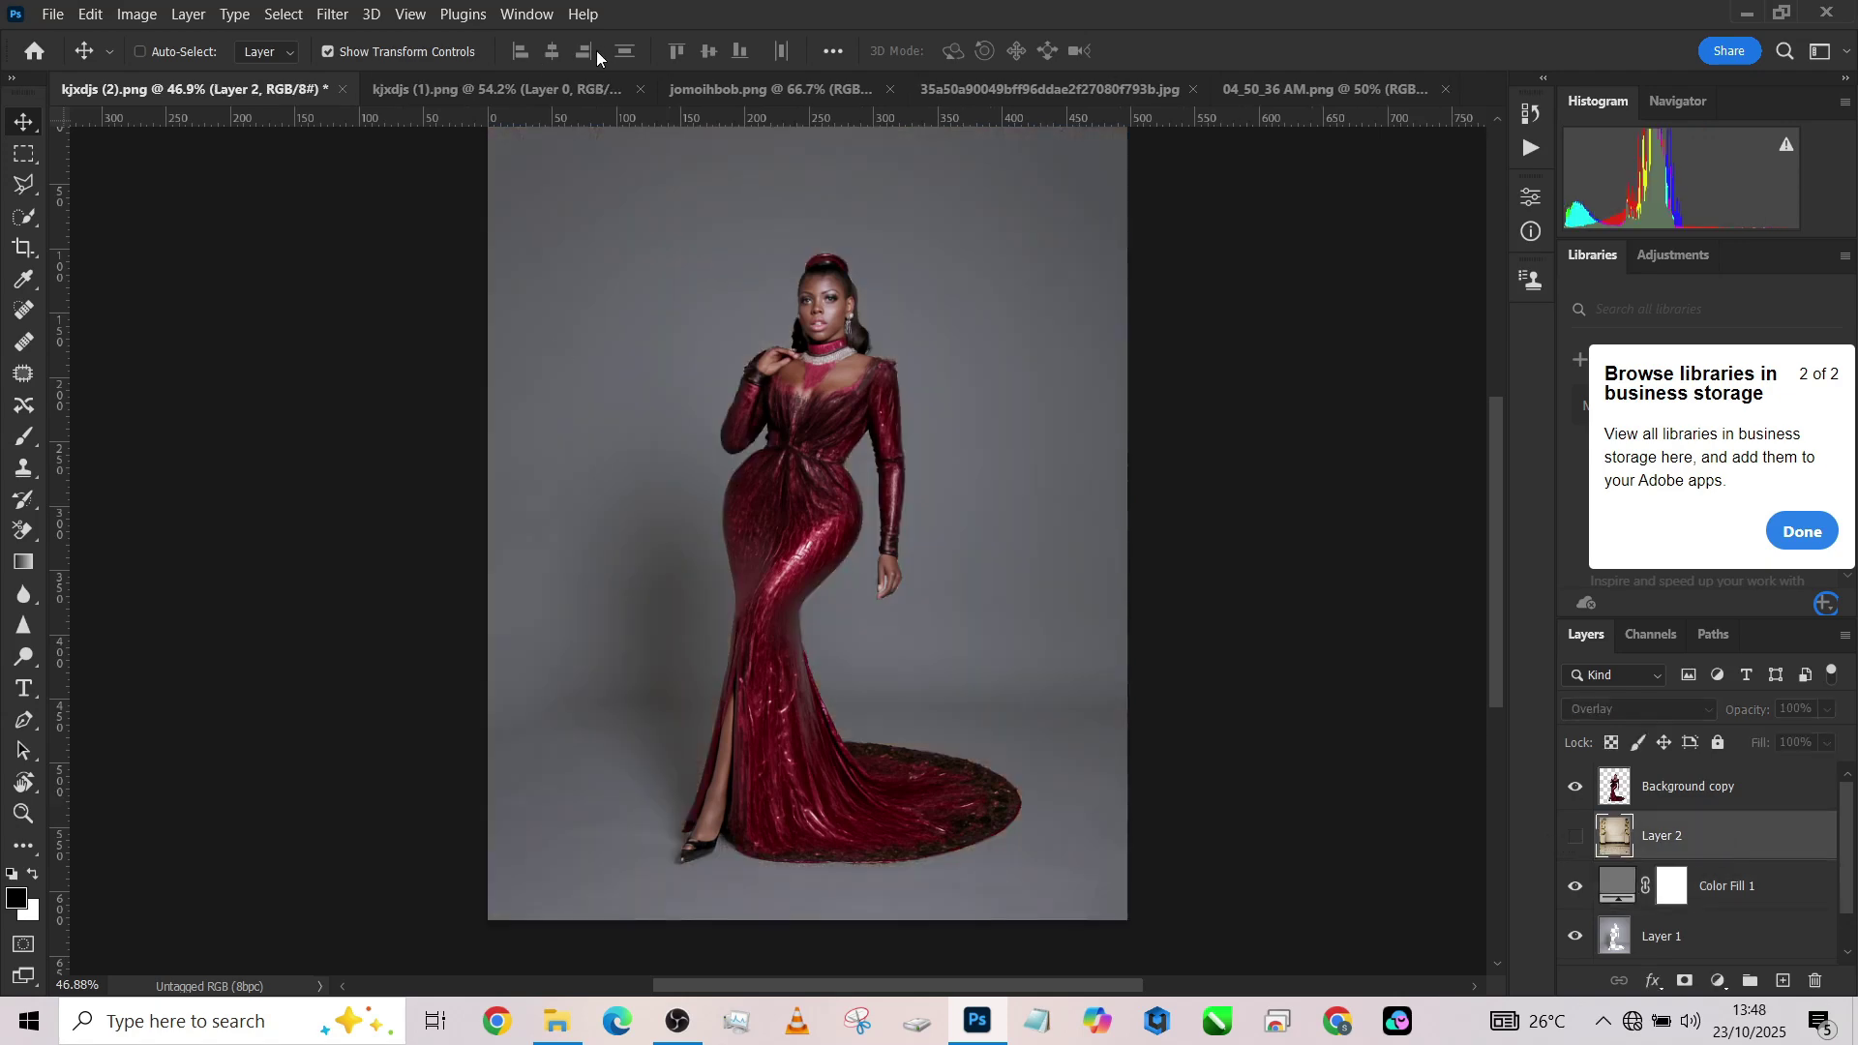
click(519, 85)
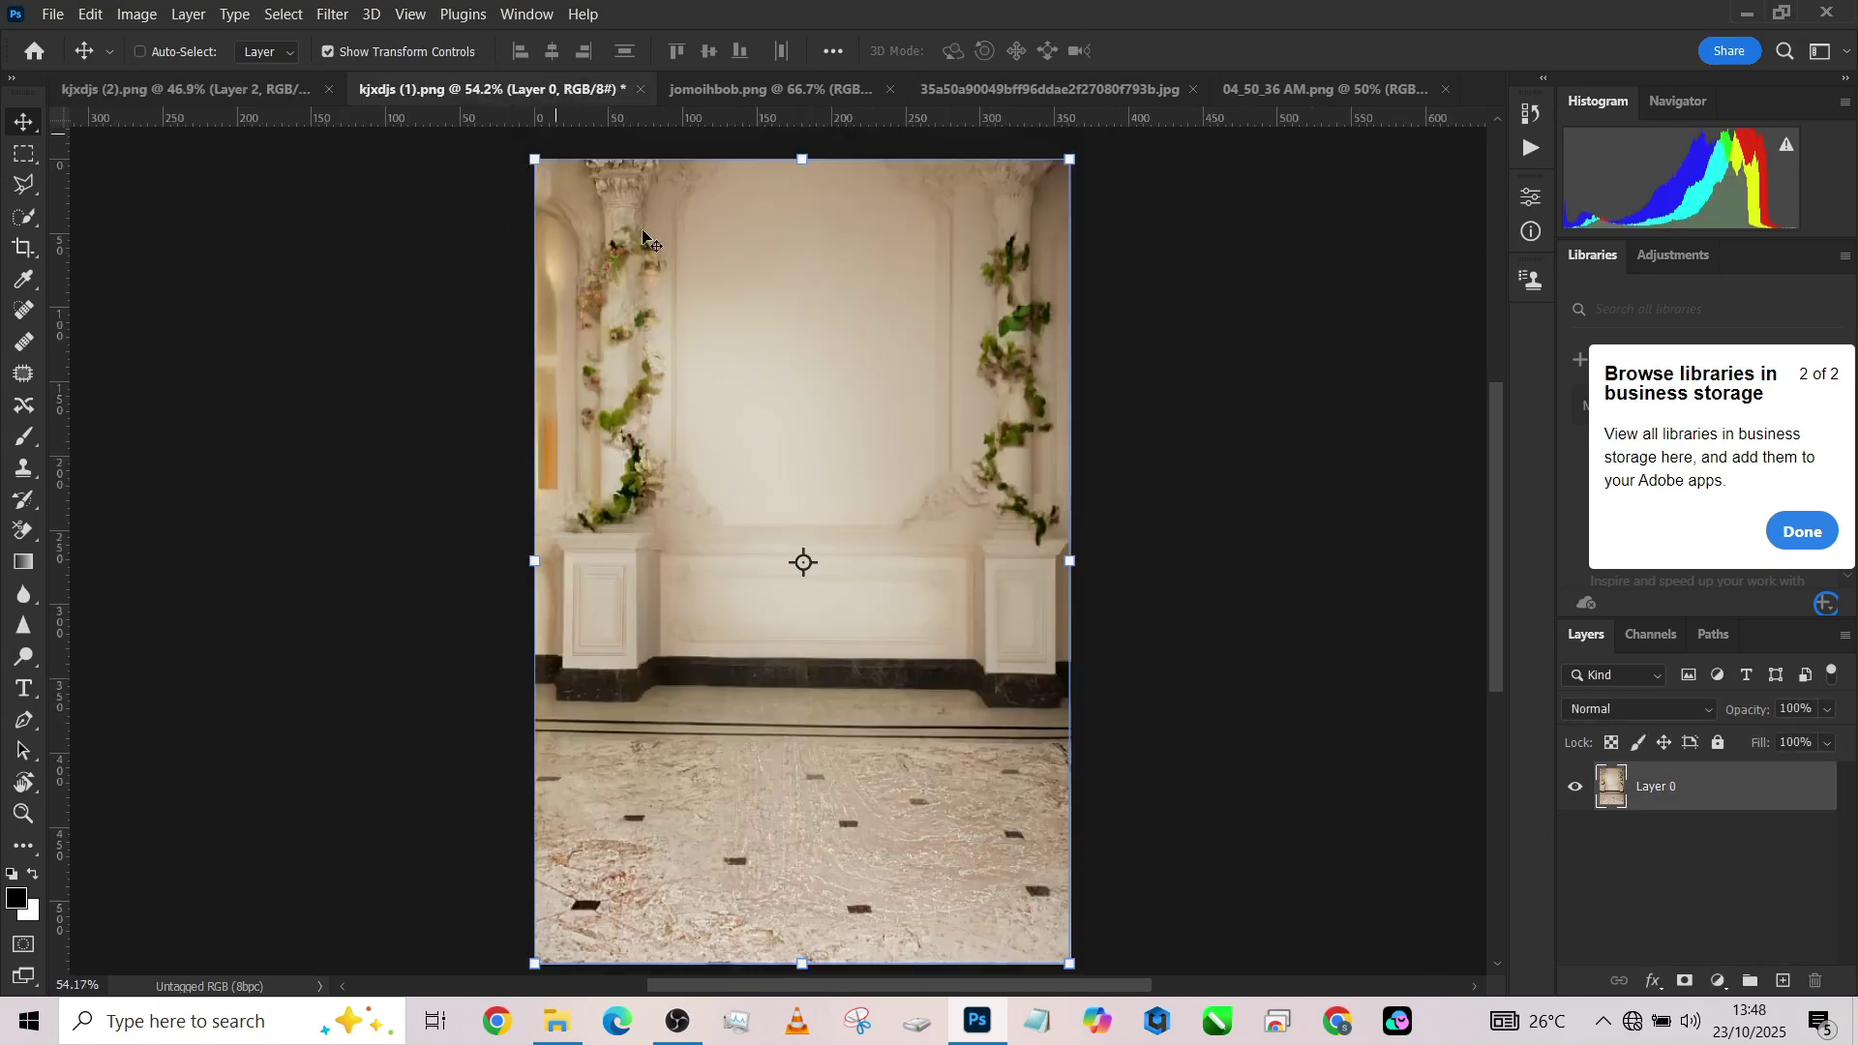
click(763, 76)
click(1811, 788)
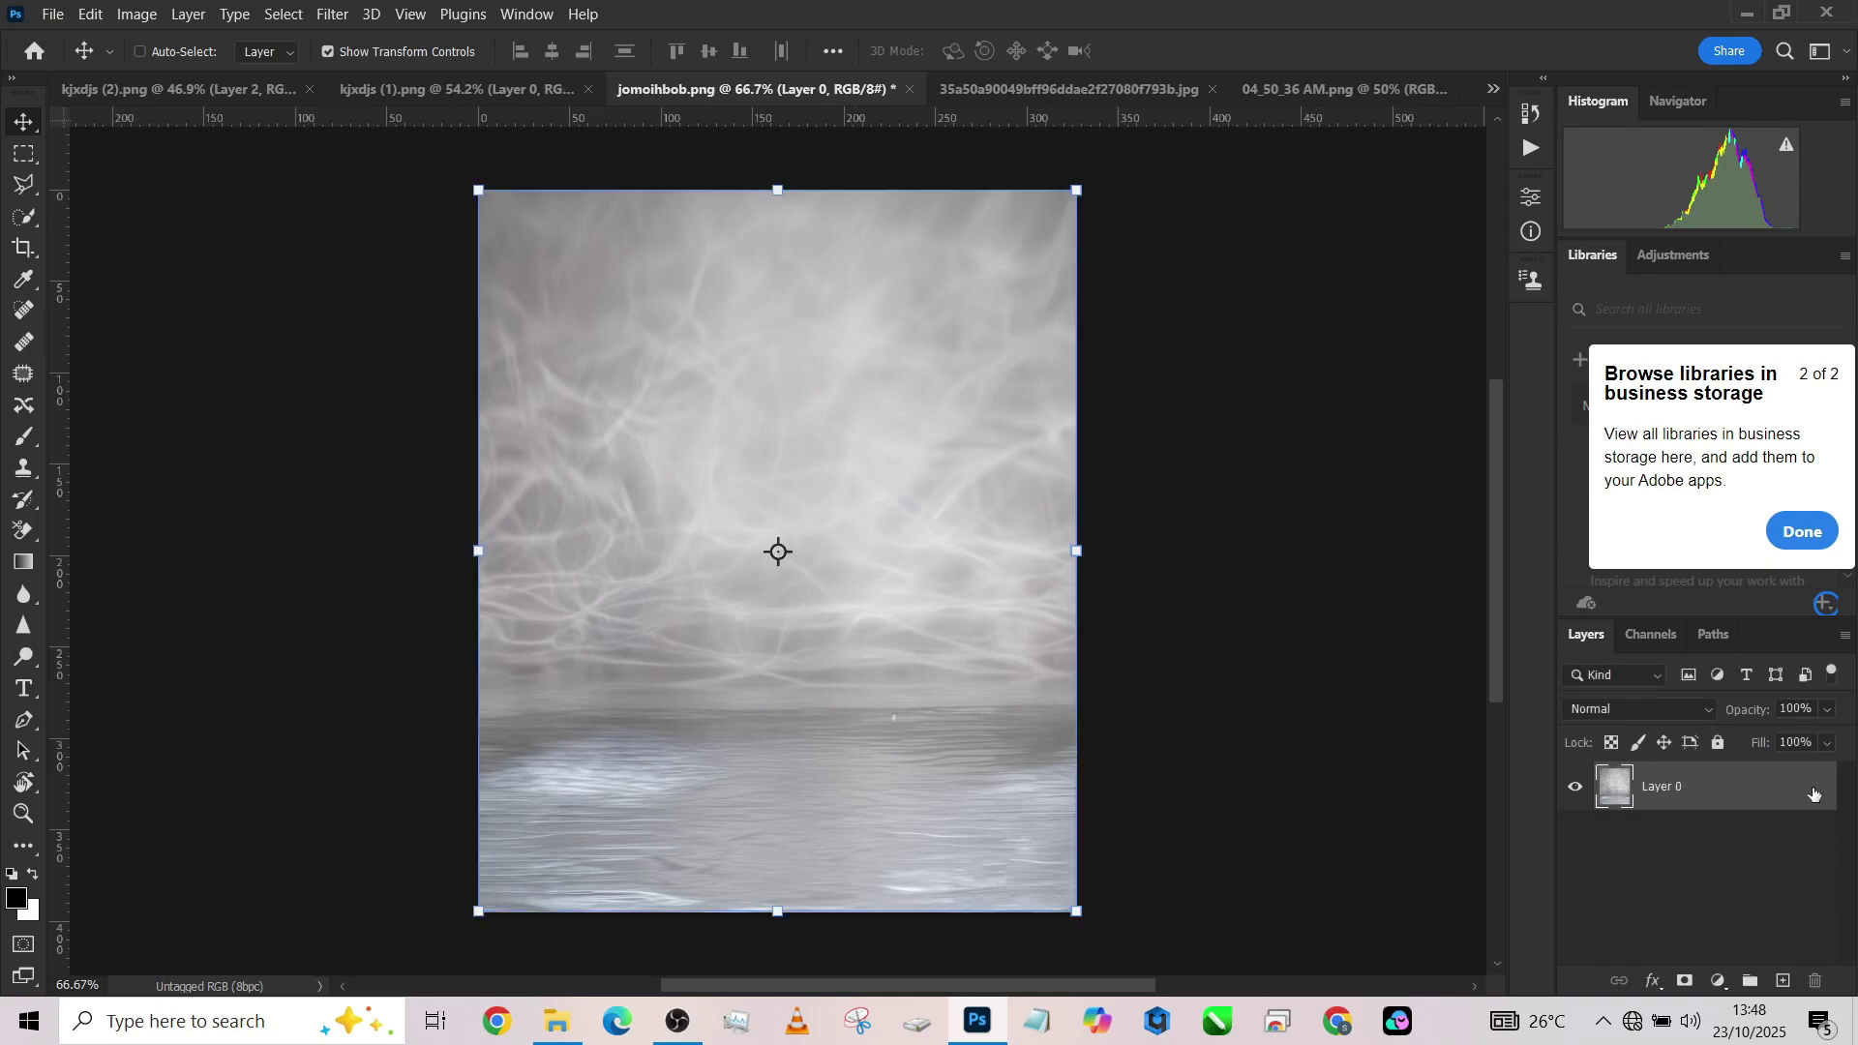
drag(880, 552, 265, 88)
drag(728, 491, 726, 486)
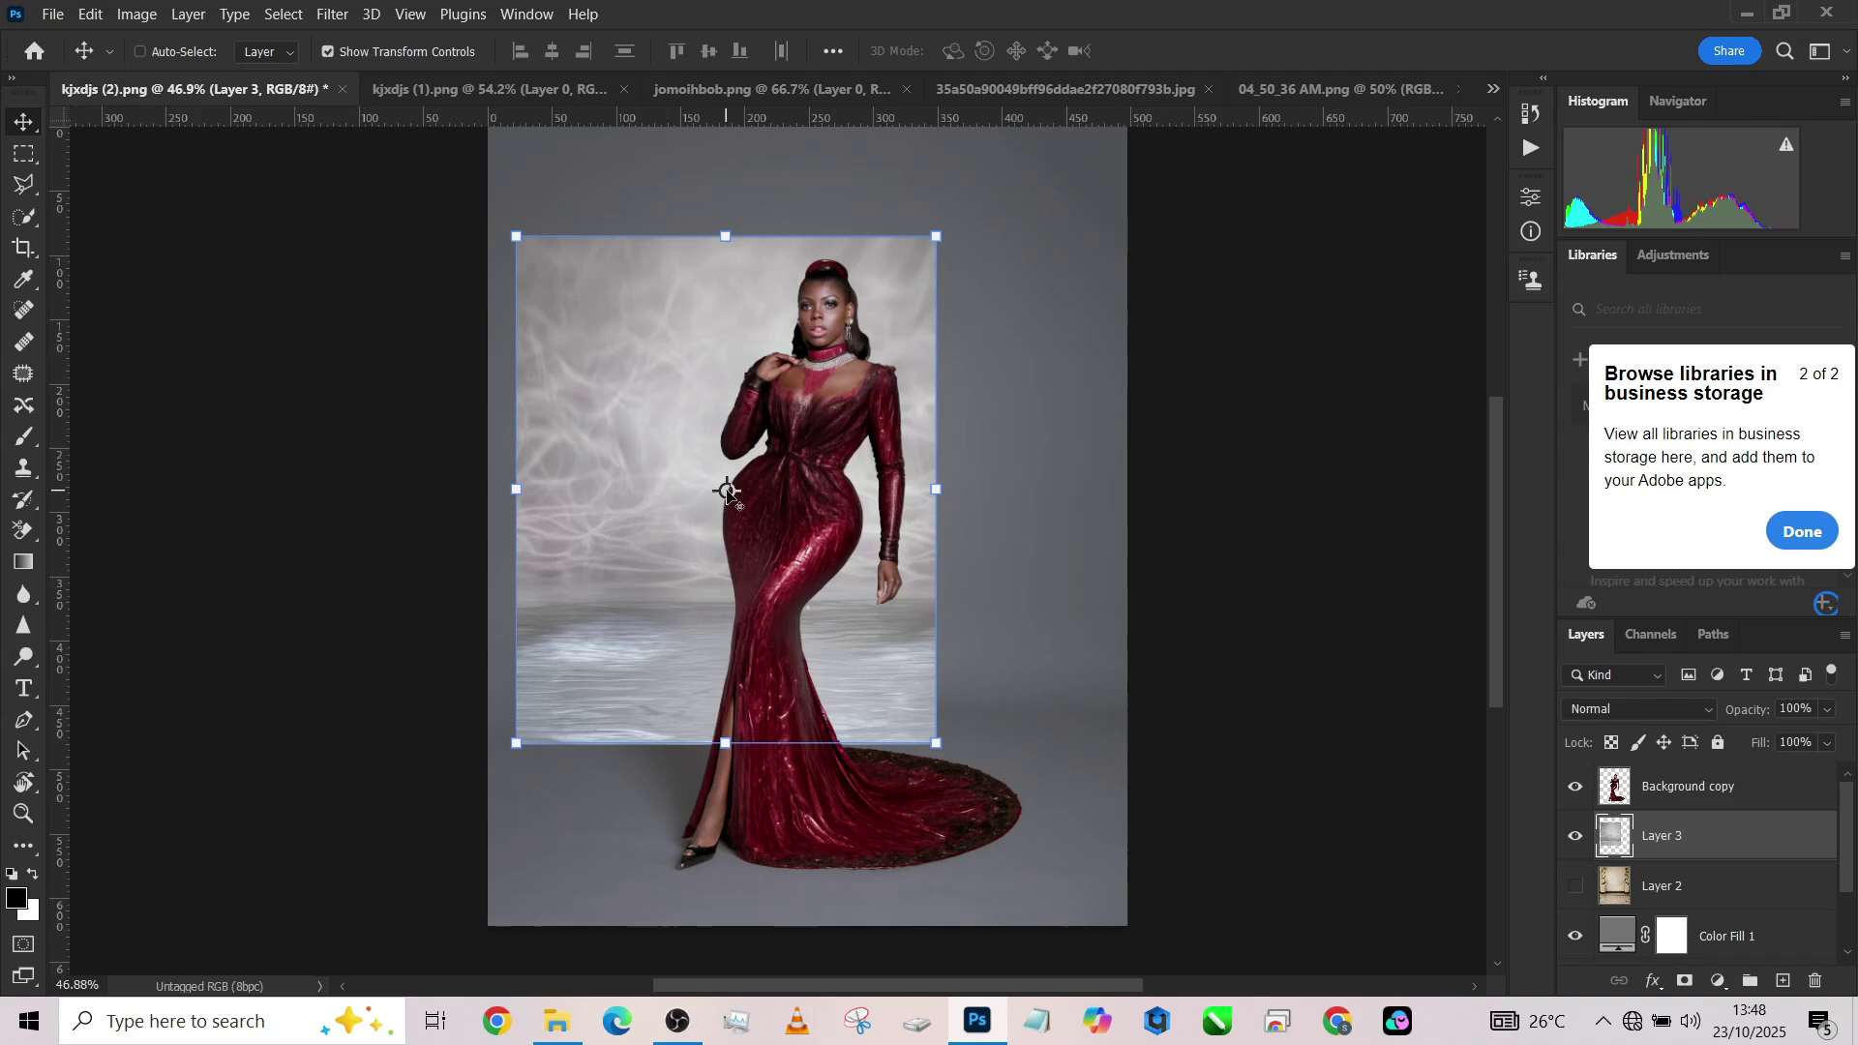
Scale the water texture to about 172% so it covers the whole canvas.
drag(886, 332, 973, 404)
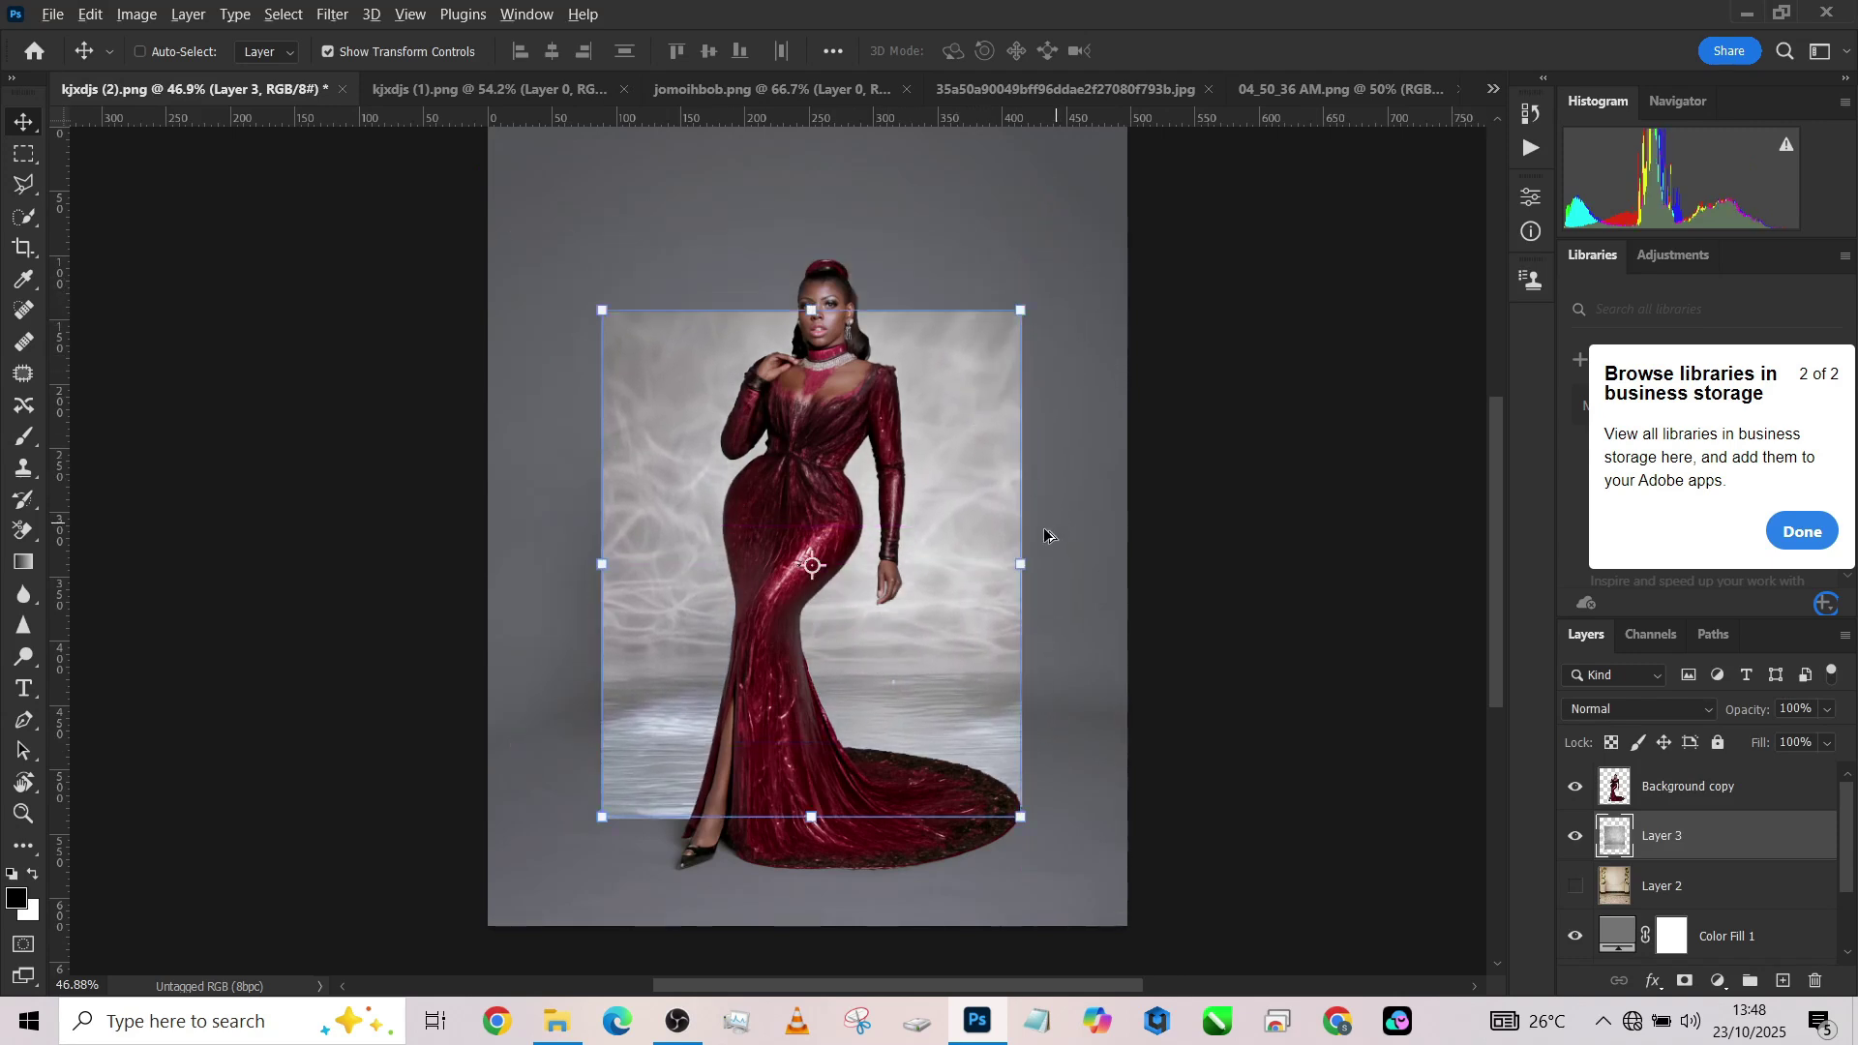
drag(1016, 567, 1089, 566)
scroll(1078, 511, down, 2)
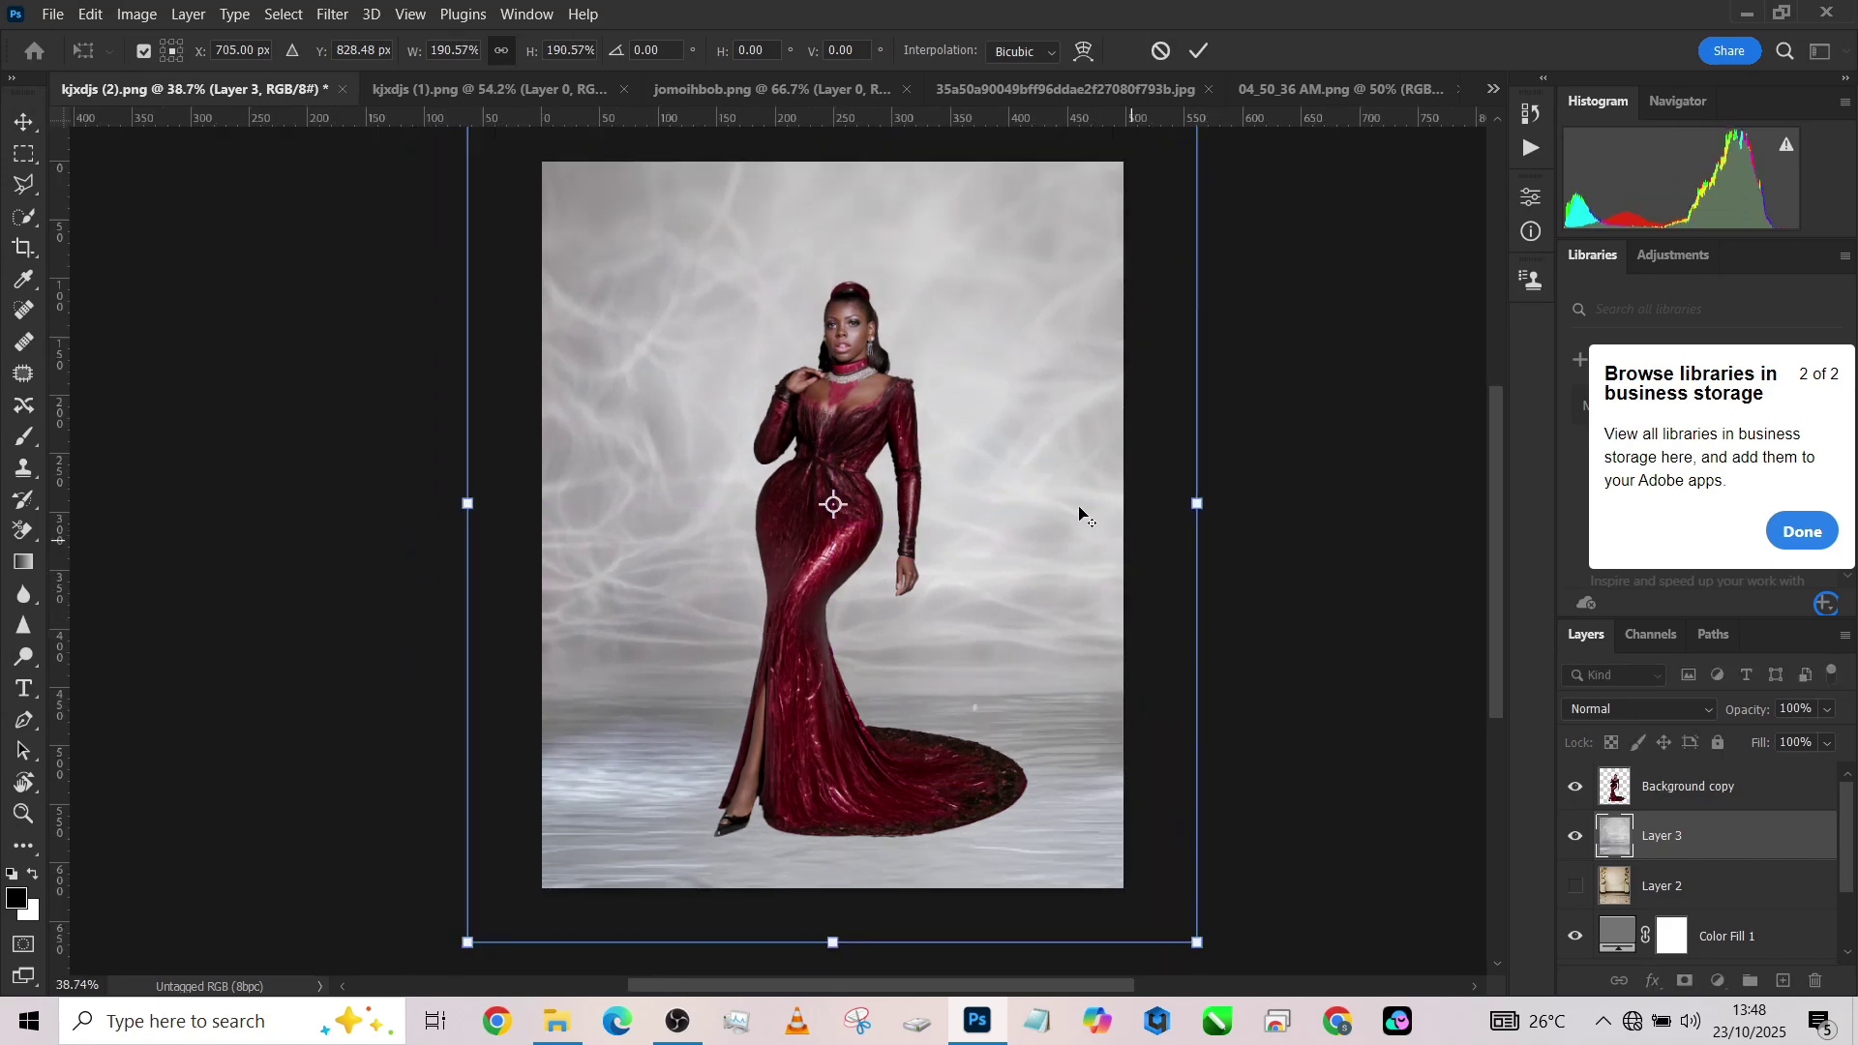
drag(875, 868, 875, 832)
drag(965, 693, 954, 676)
Commit the texture's resize and blend Layer 3 in Overlay mode.
click(1210, 60)
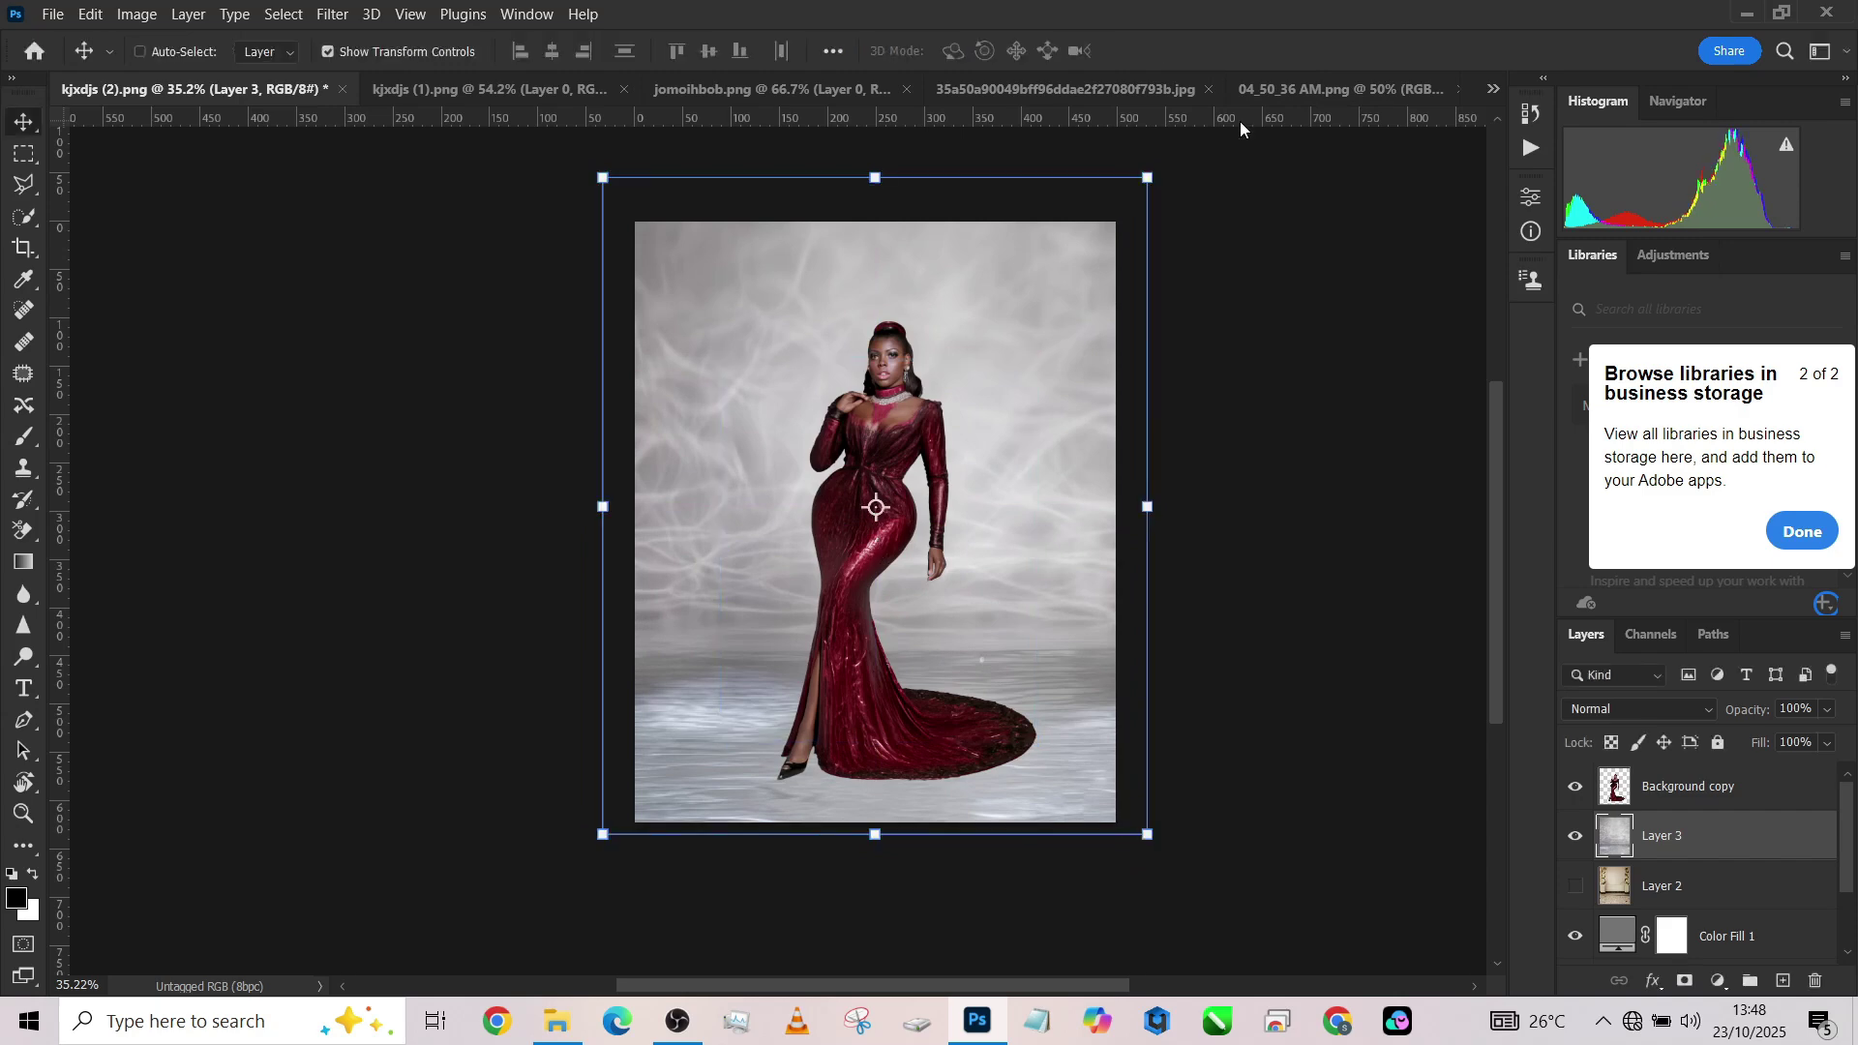
click(1614, 712)
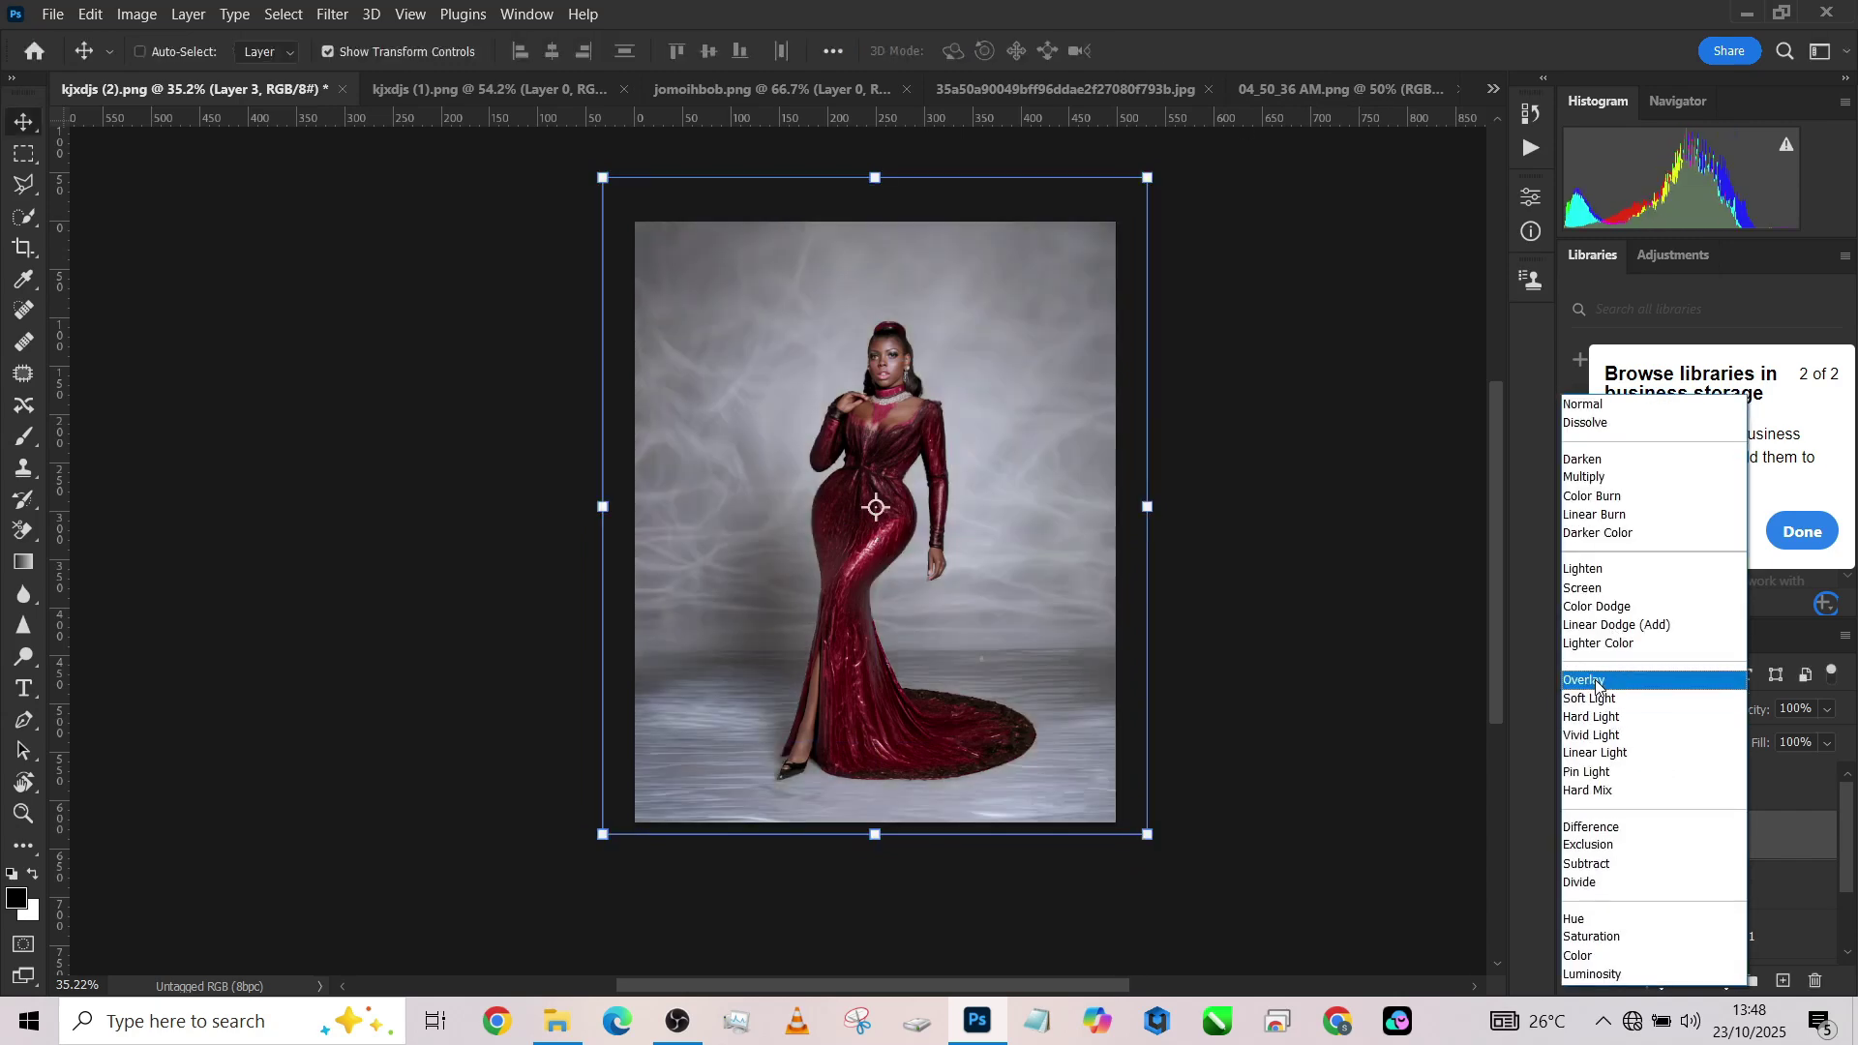
click(1596, 682)
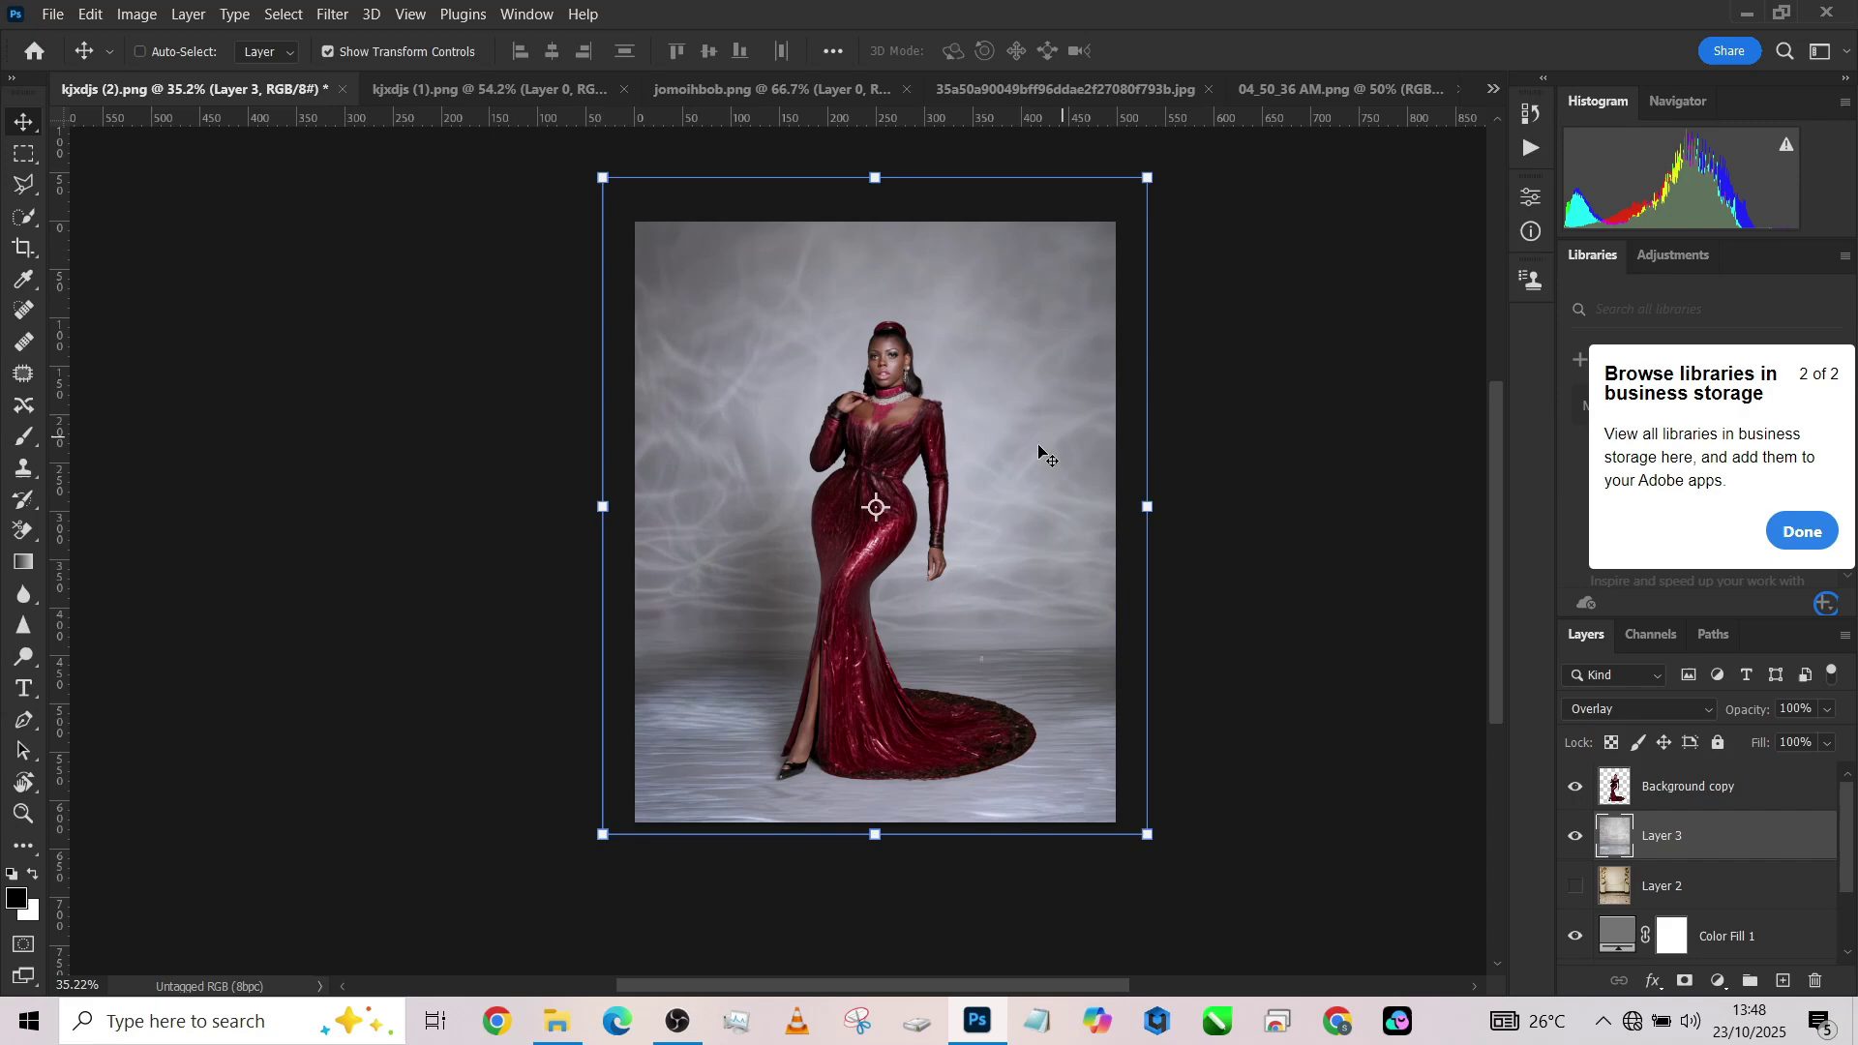
scroll(977, 448, up, 2)
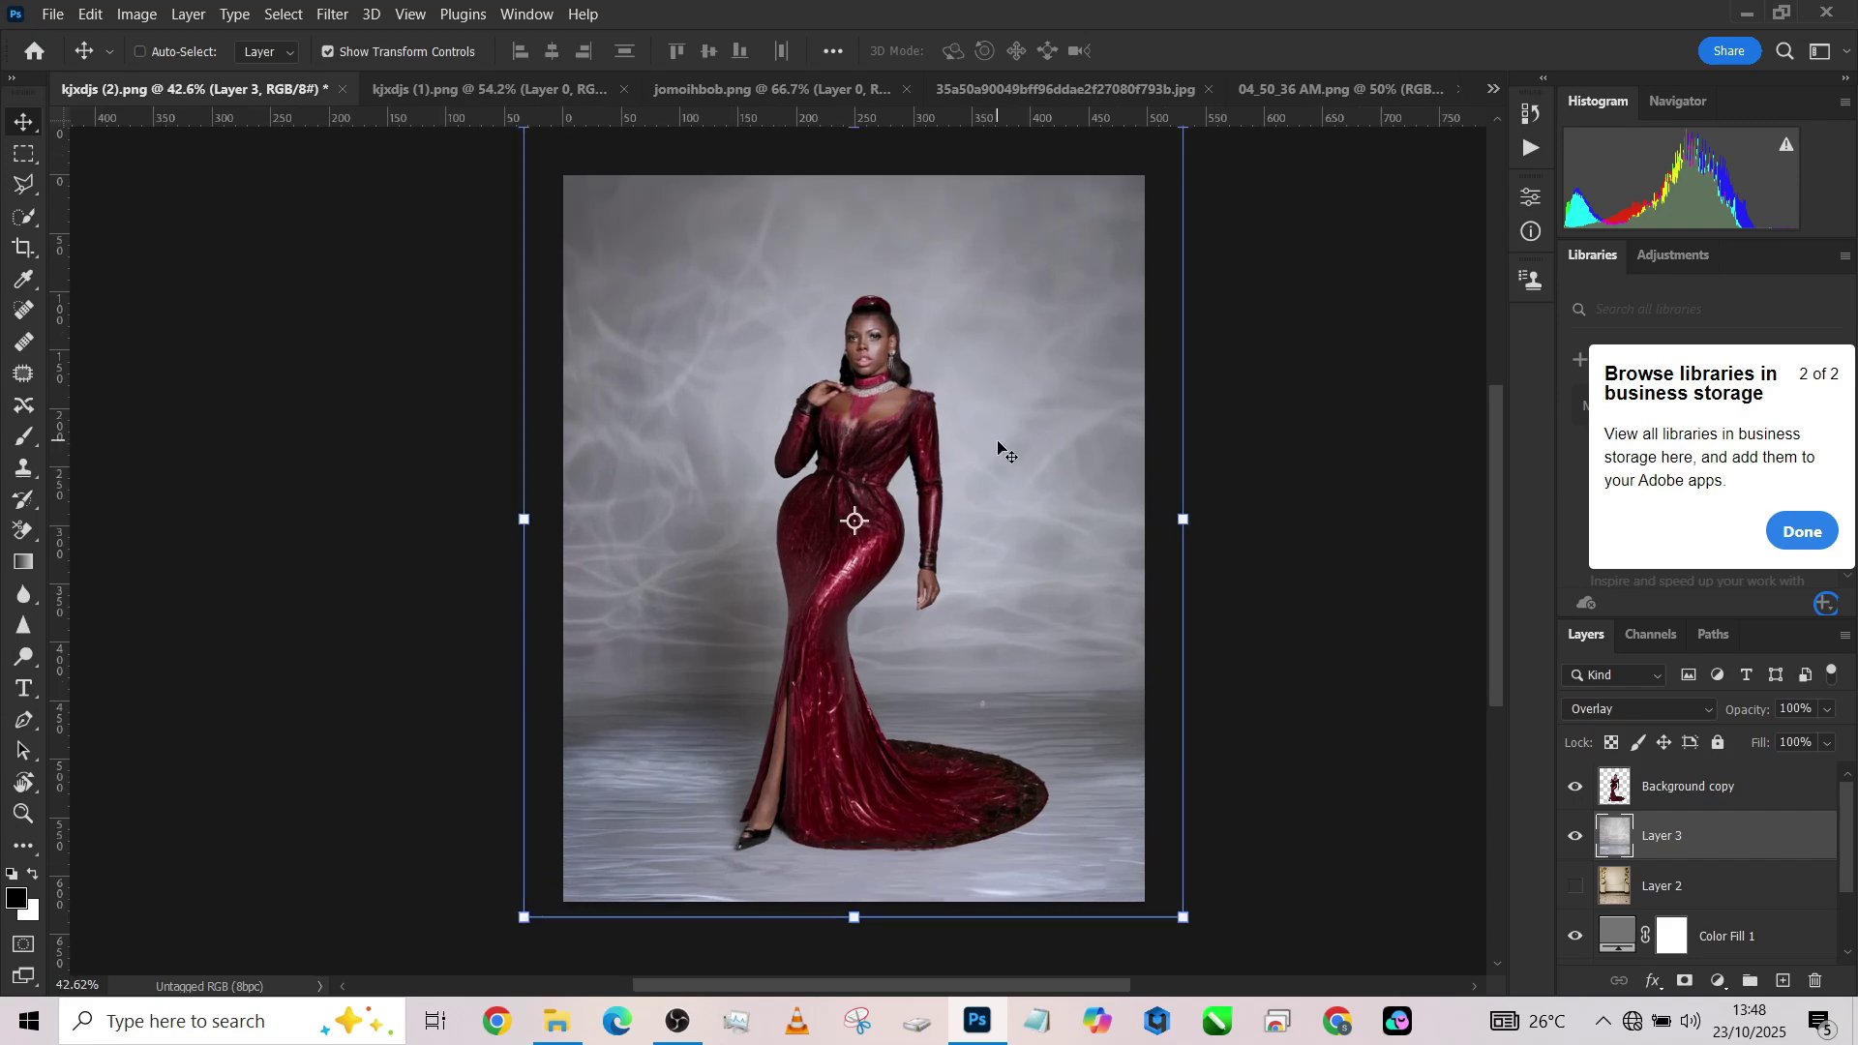
Add a pink Solid Color fill sampled from the image, in Color mode at 49% opacity.
click(1719, 983)
click(1693, 560)
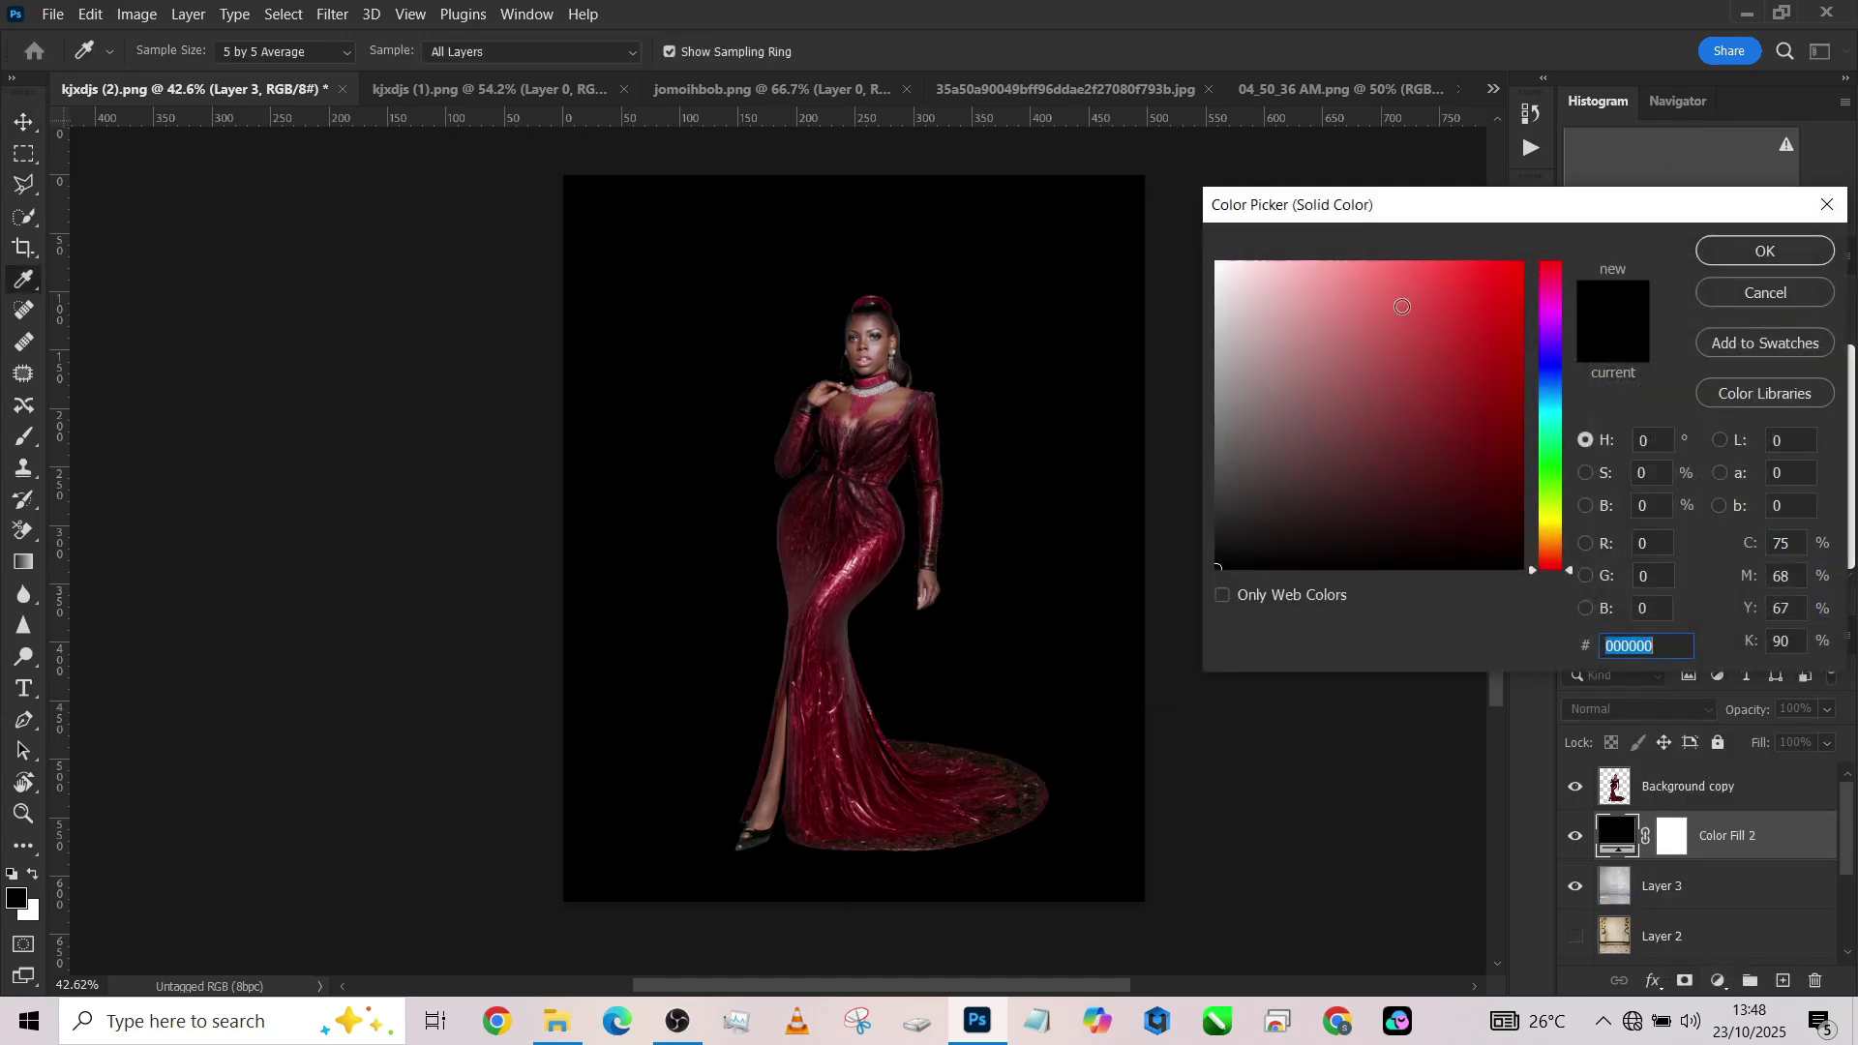
click(834, 579)
click(1727, 240)
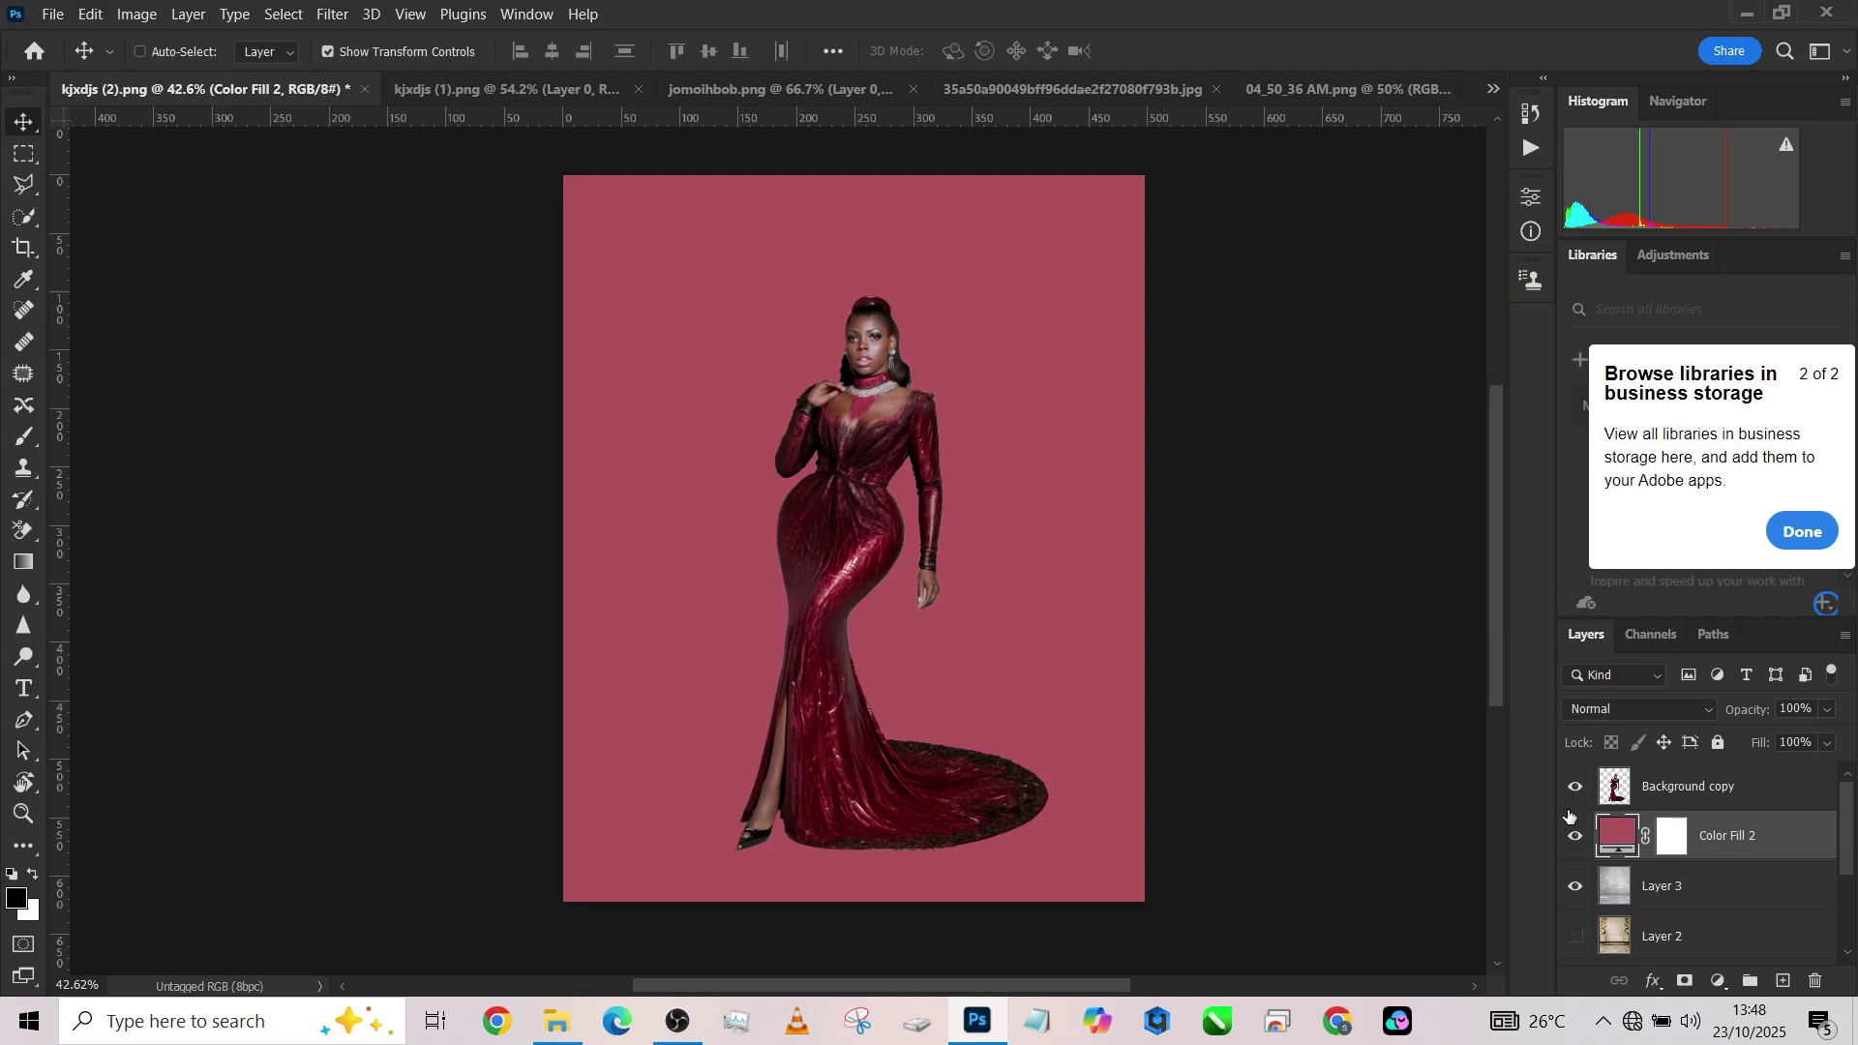
click(1595, 710)
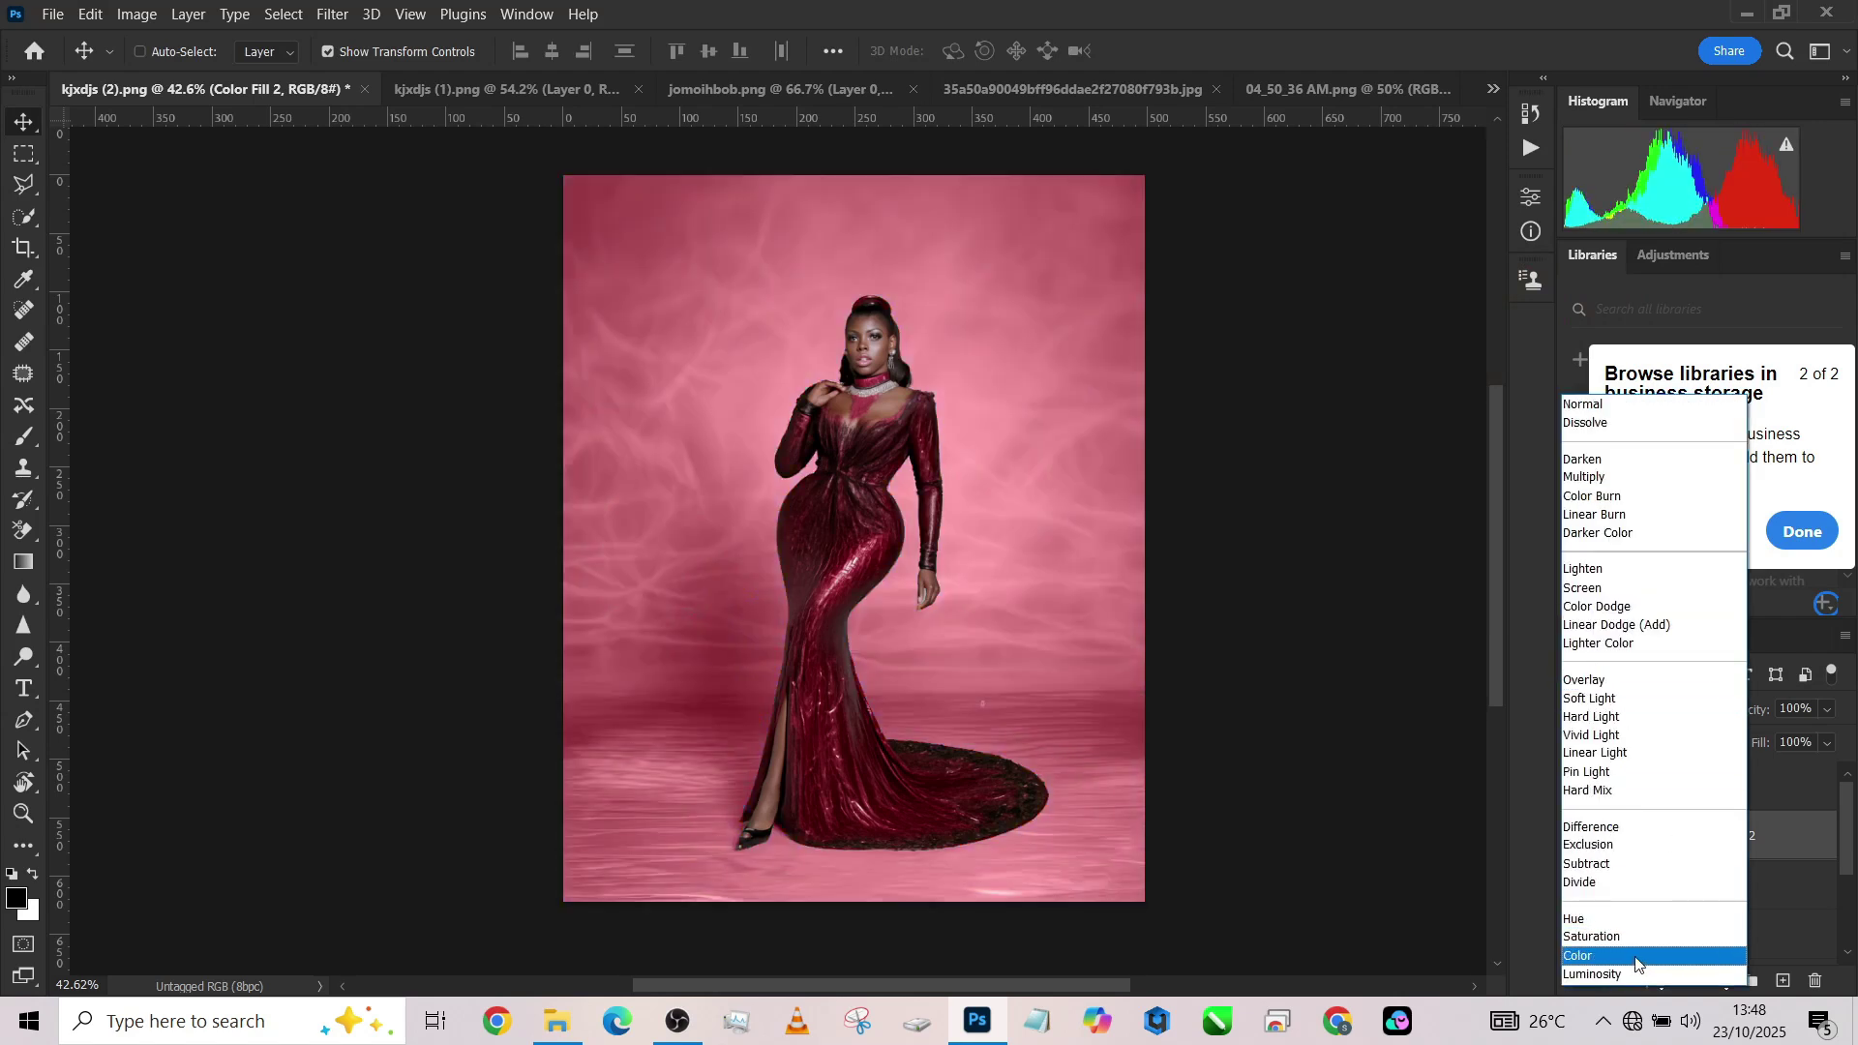
click(1636, 956)
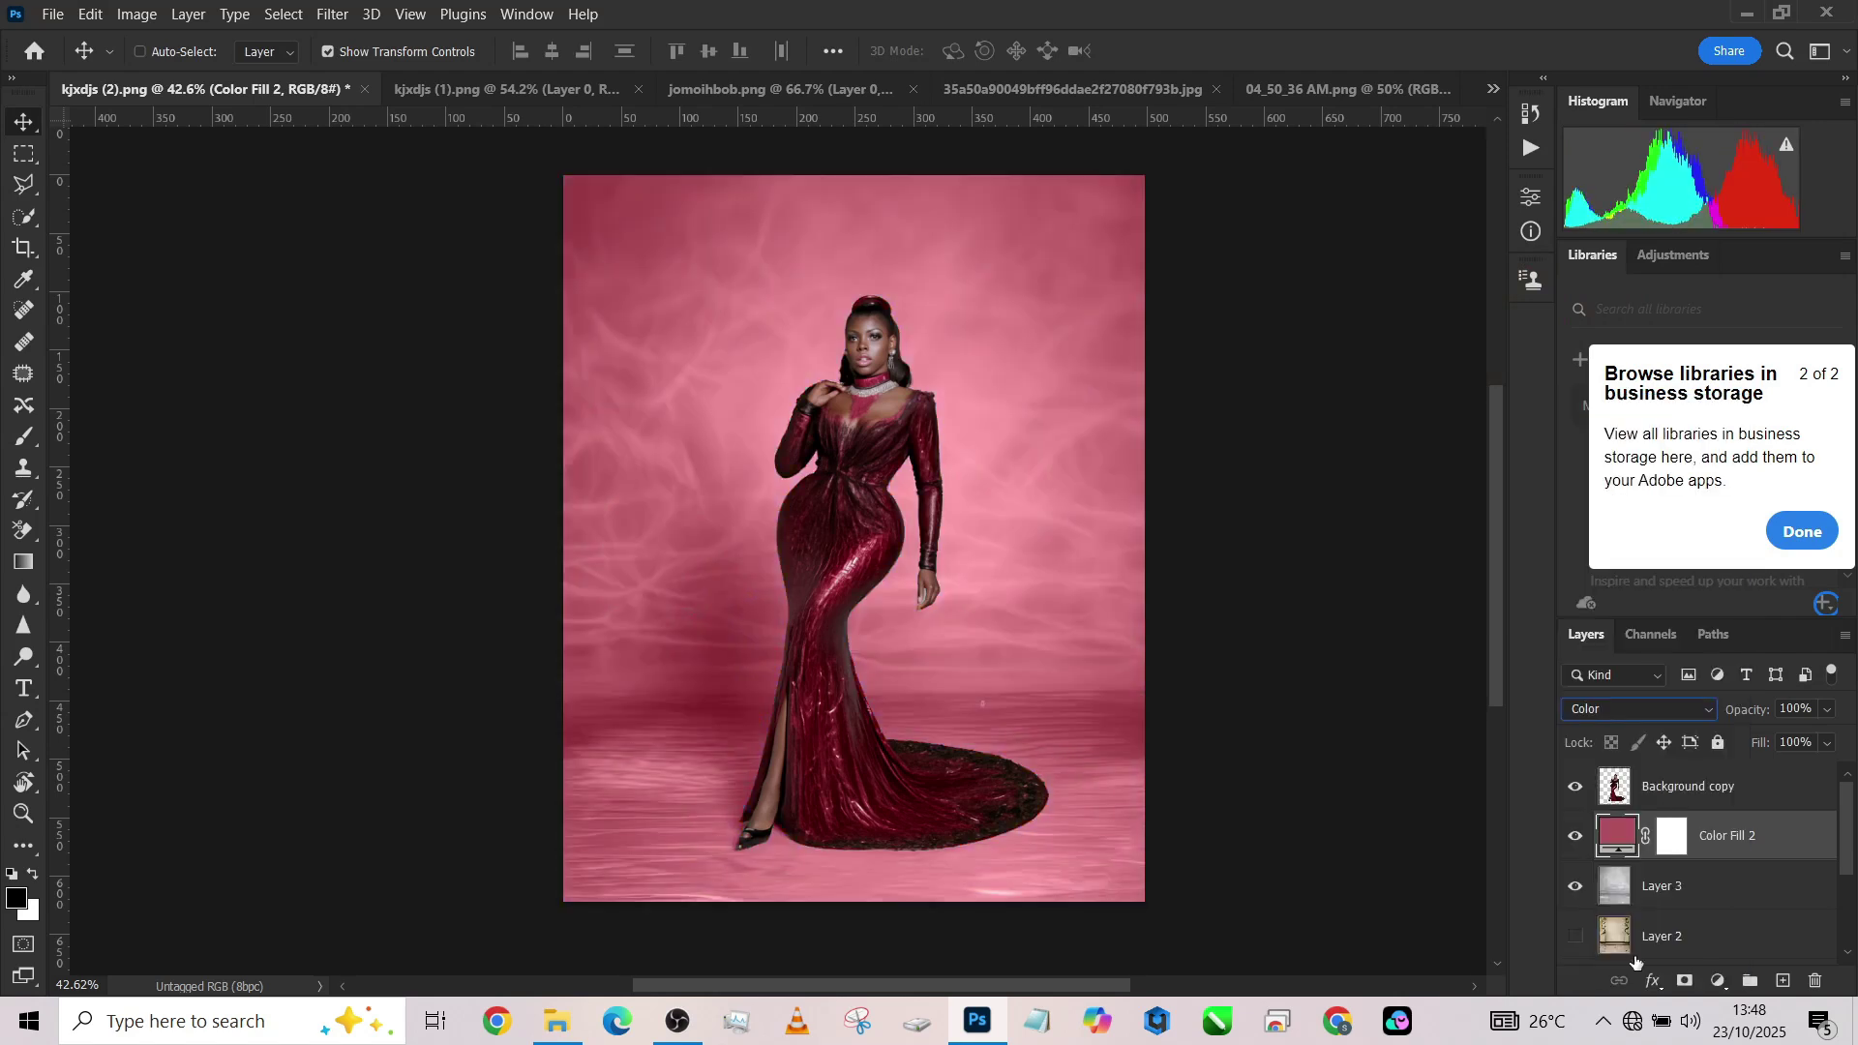
click(1791, 740)
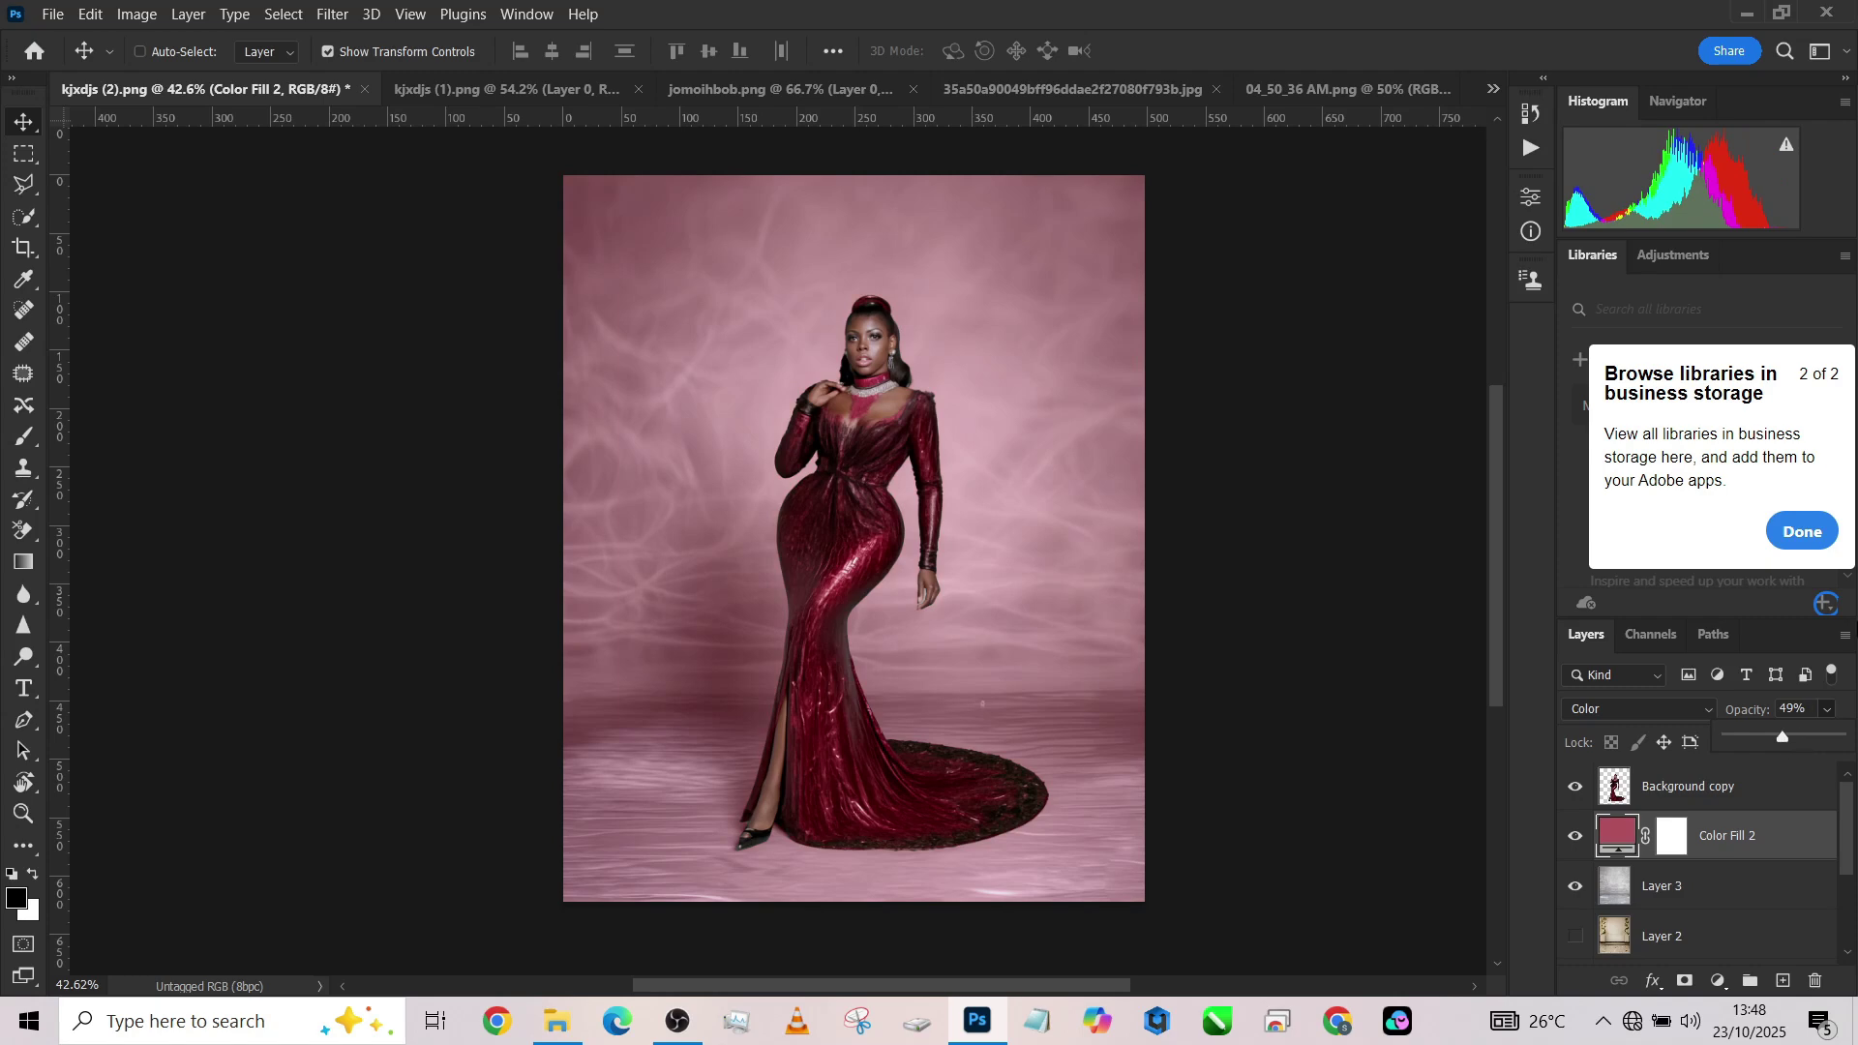
Change Color Fill 2 to a periwinkle blue and reduce its Fill to 77%.
double_click(1618, 835)
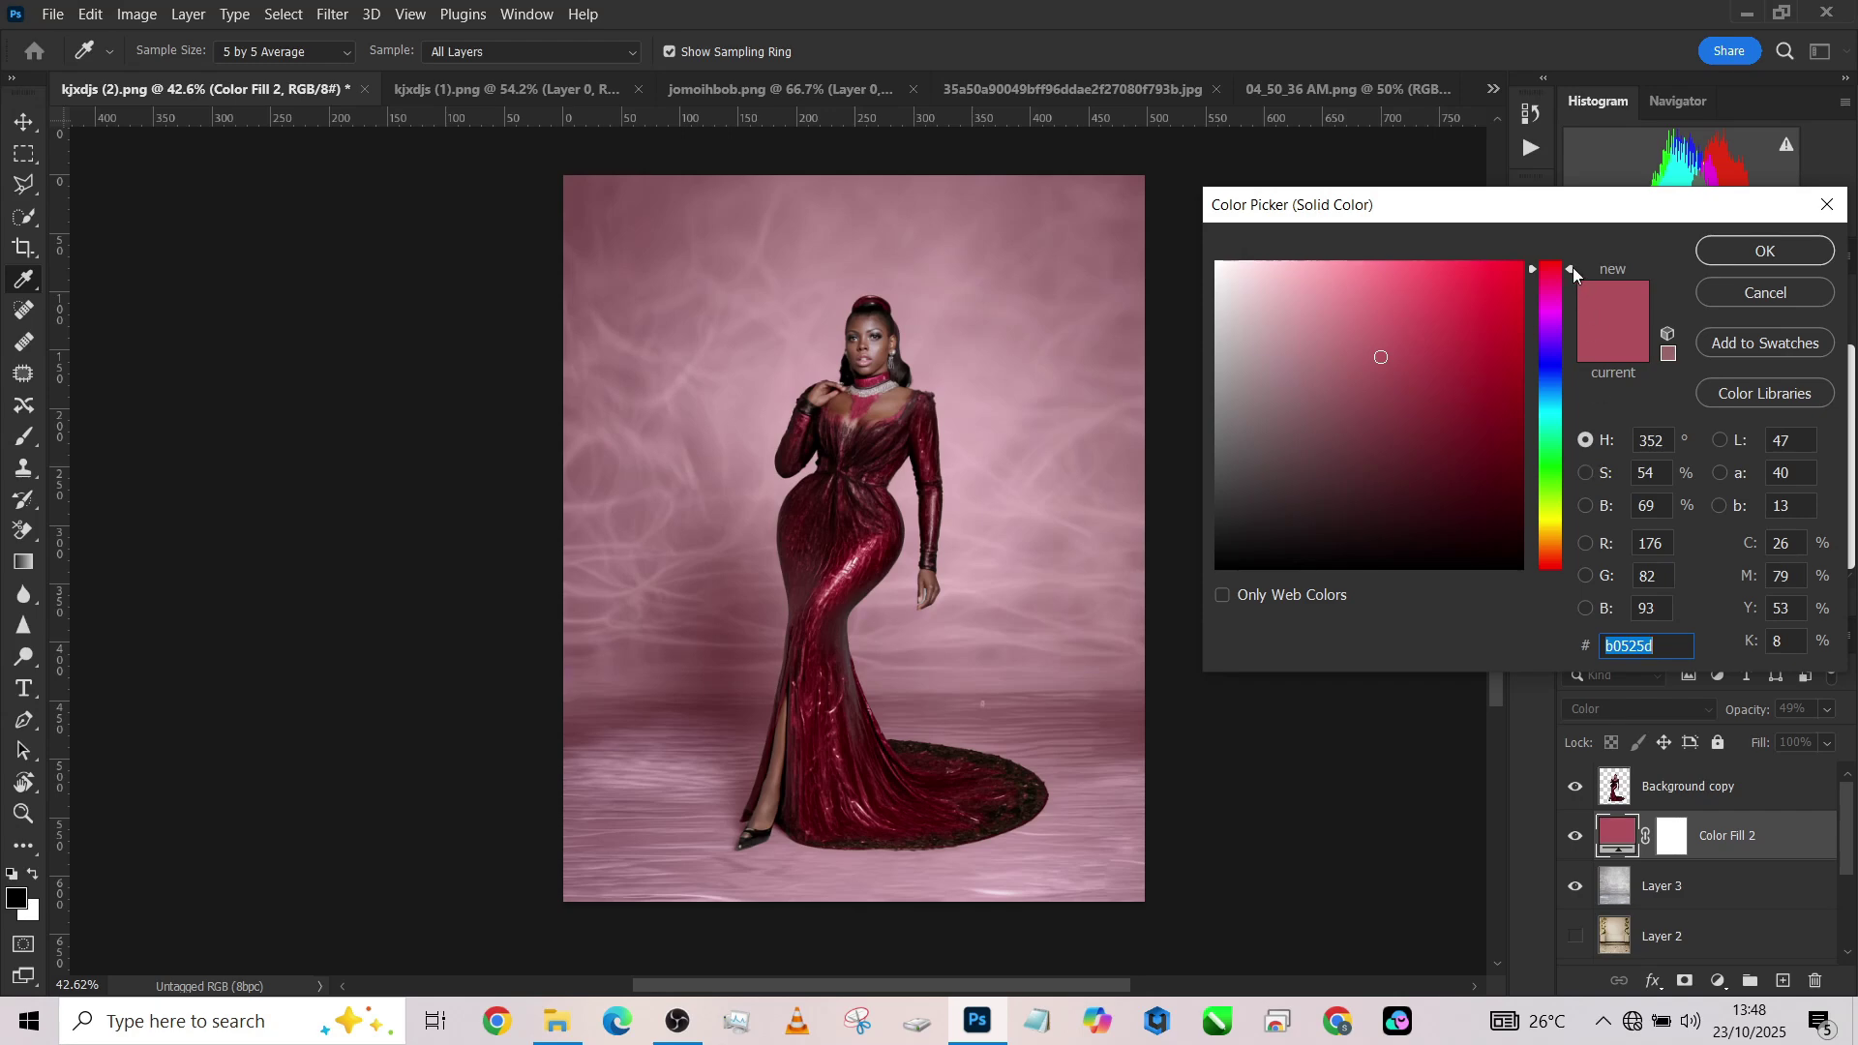
drag(1571, 268, 1603, 408)
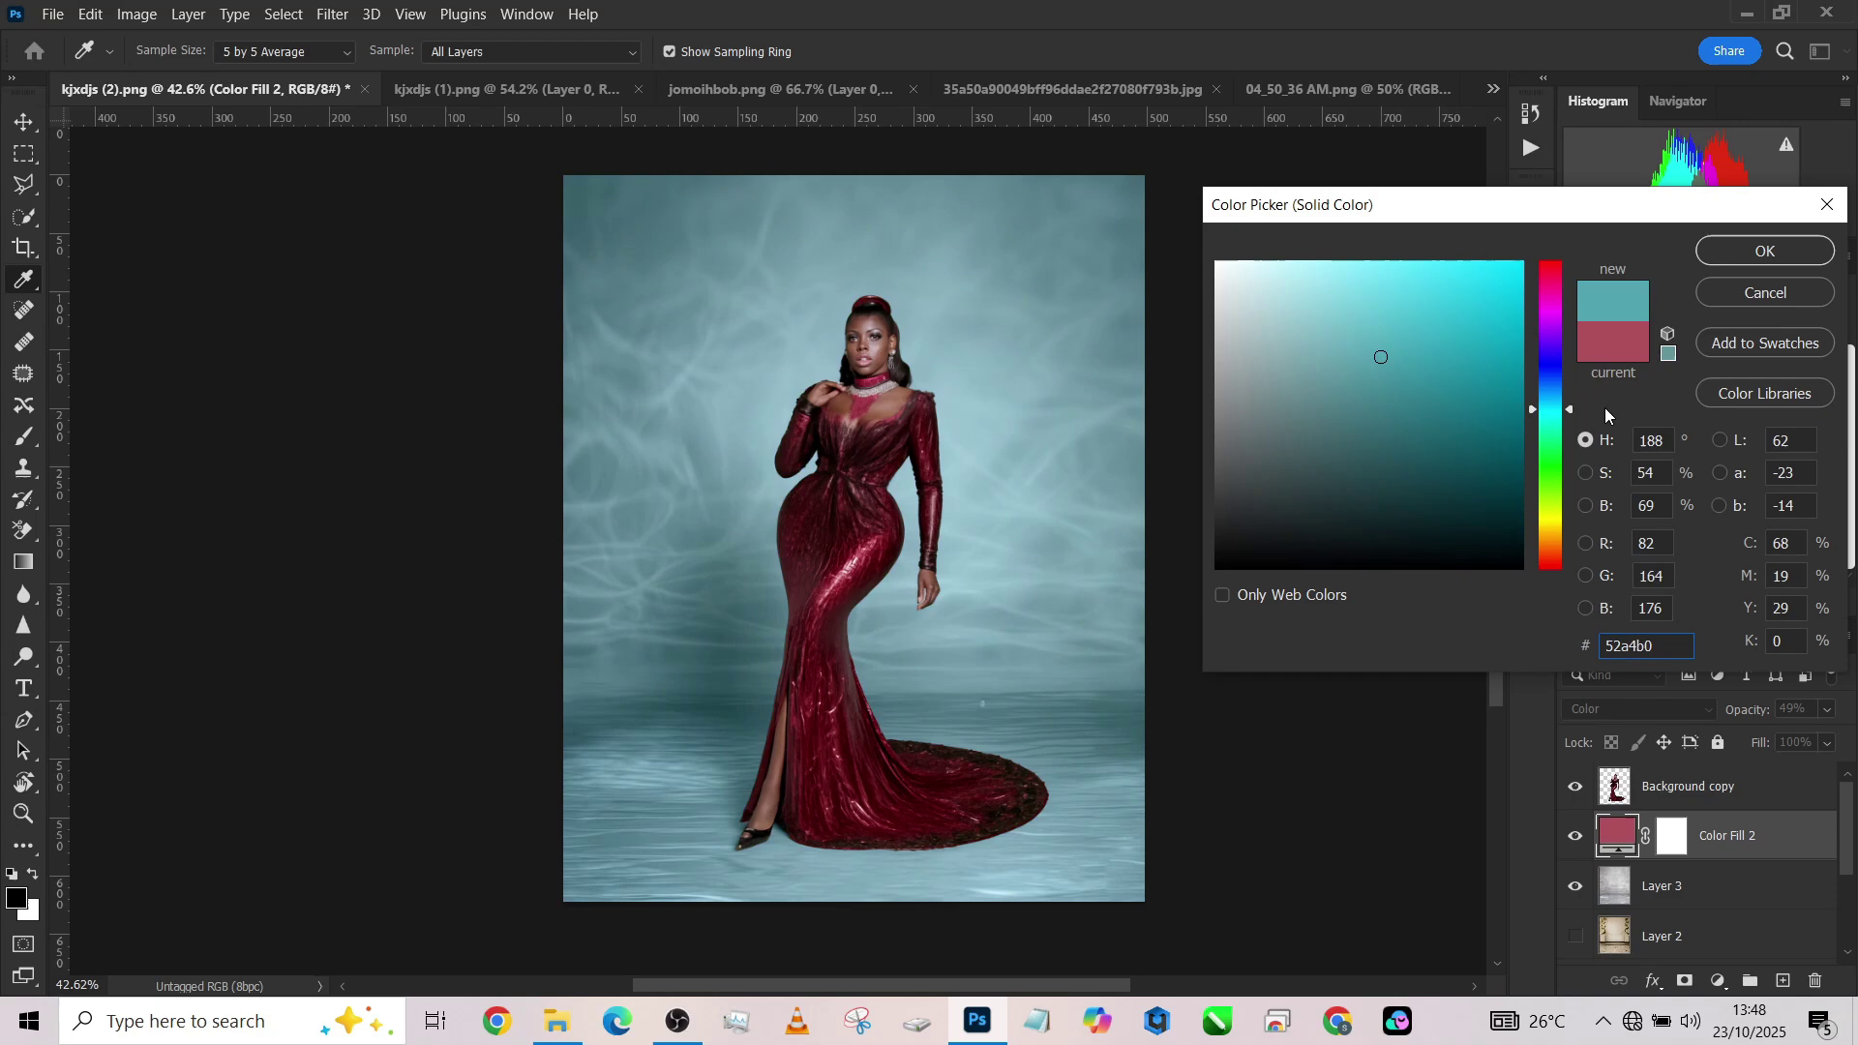
drag(1604, 408, 1622, 376)
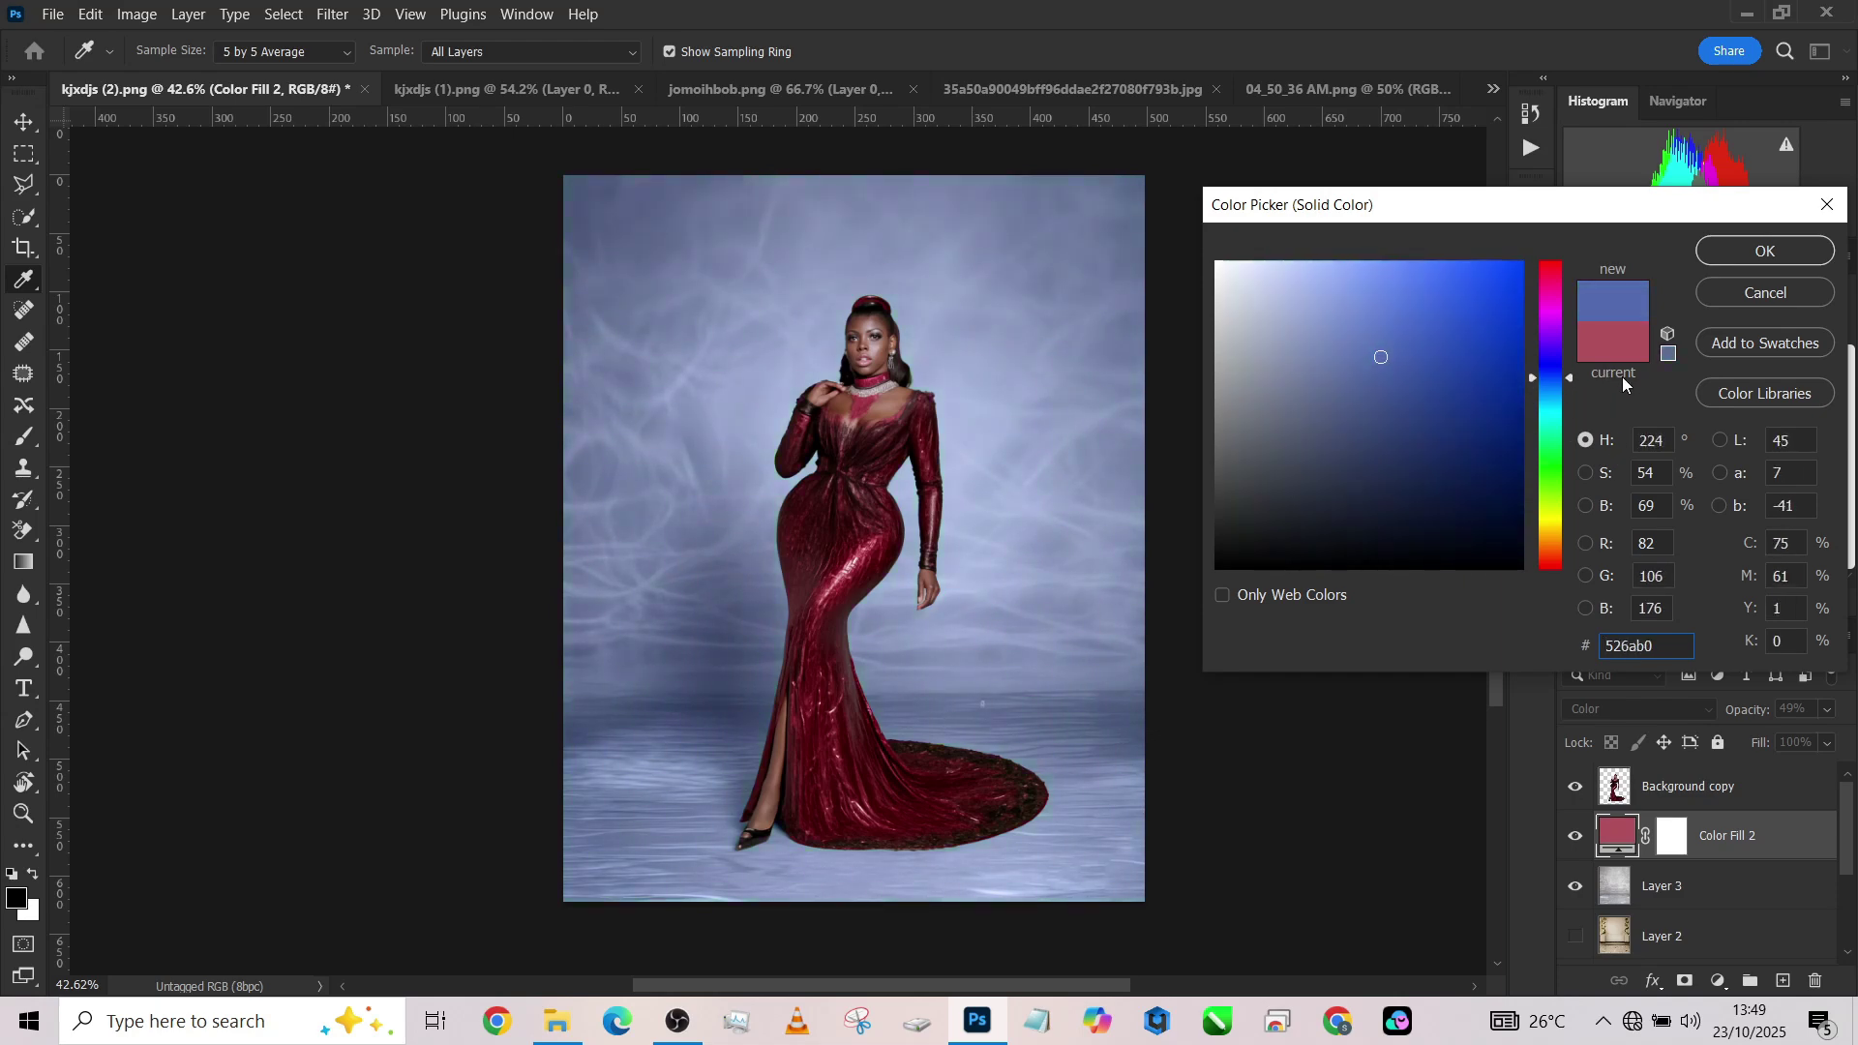
click(1785, 253)
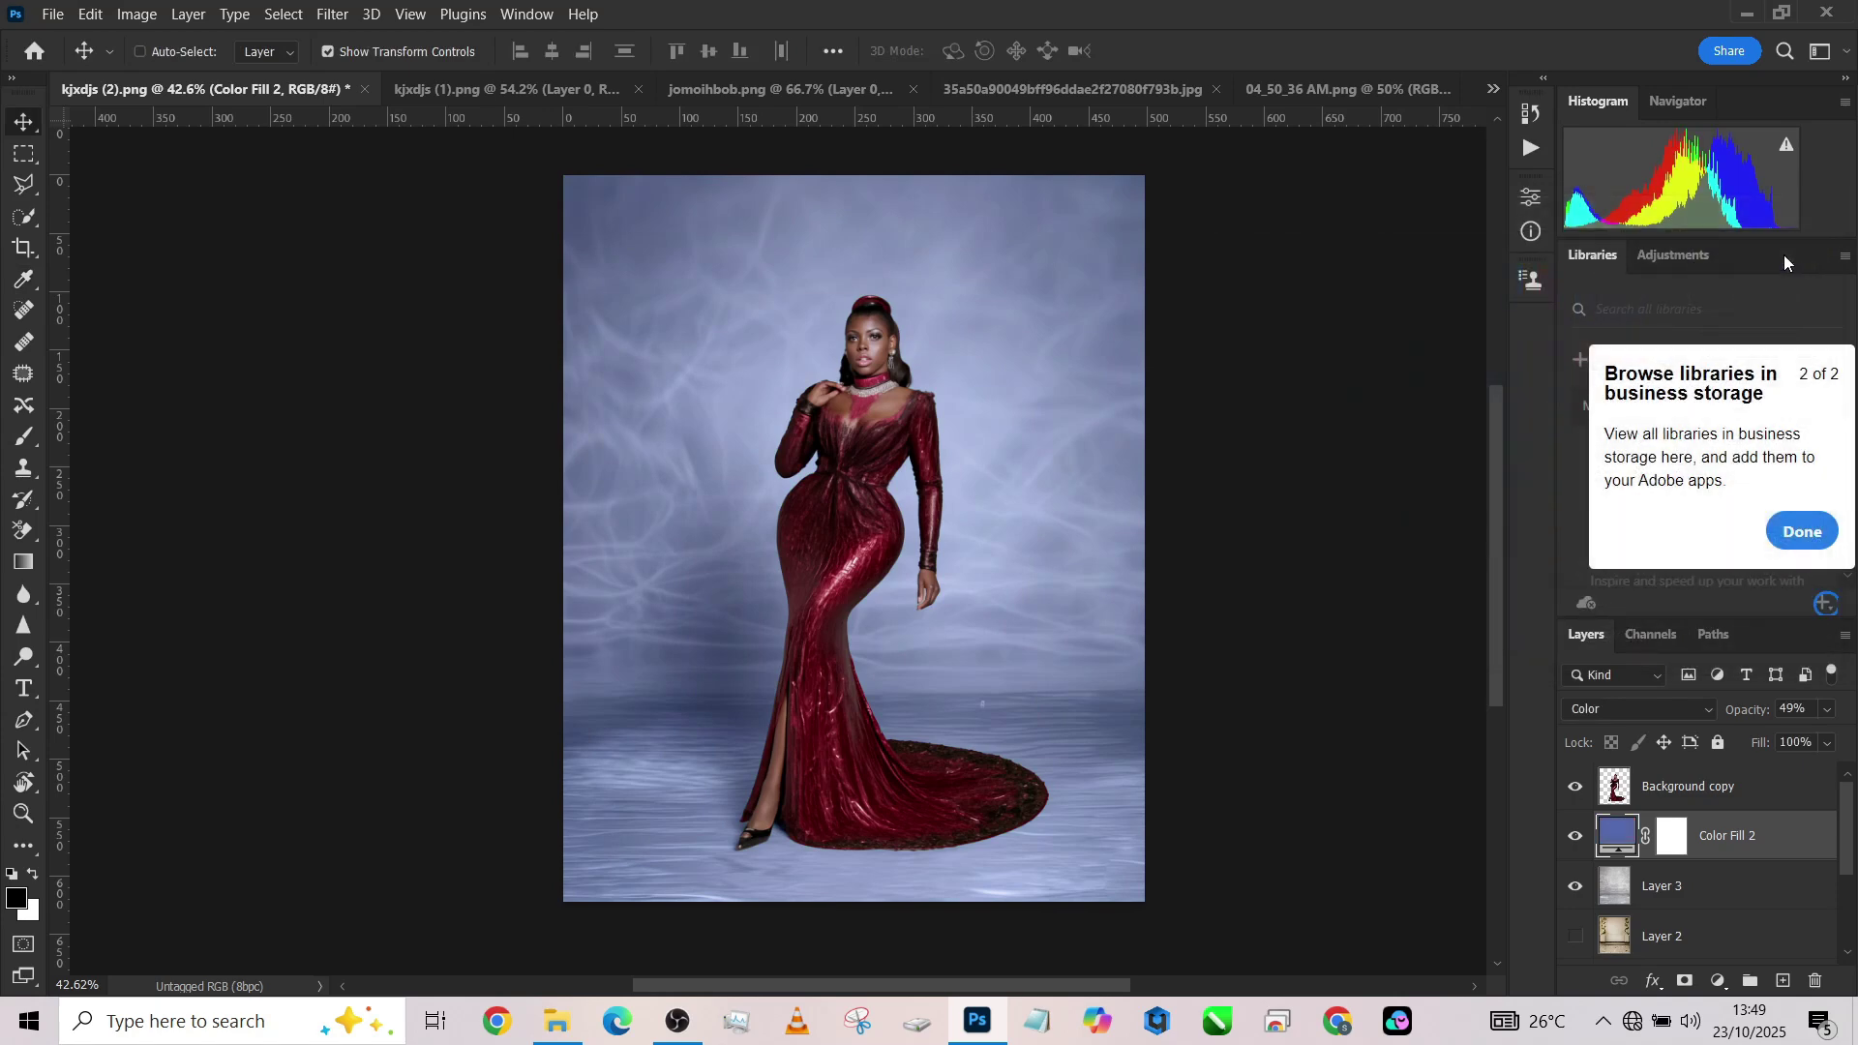
click(1828, 743)
drag(1840, 773, 1819, 779)
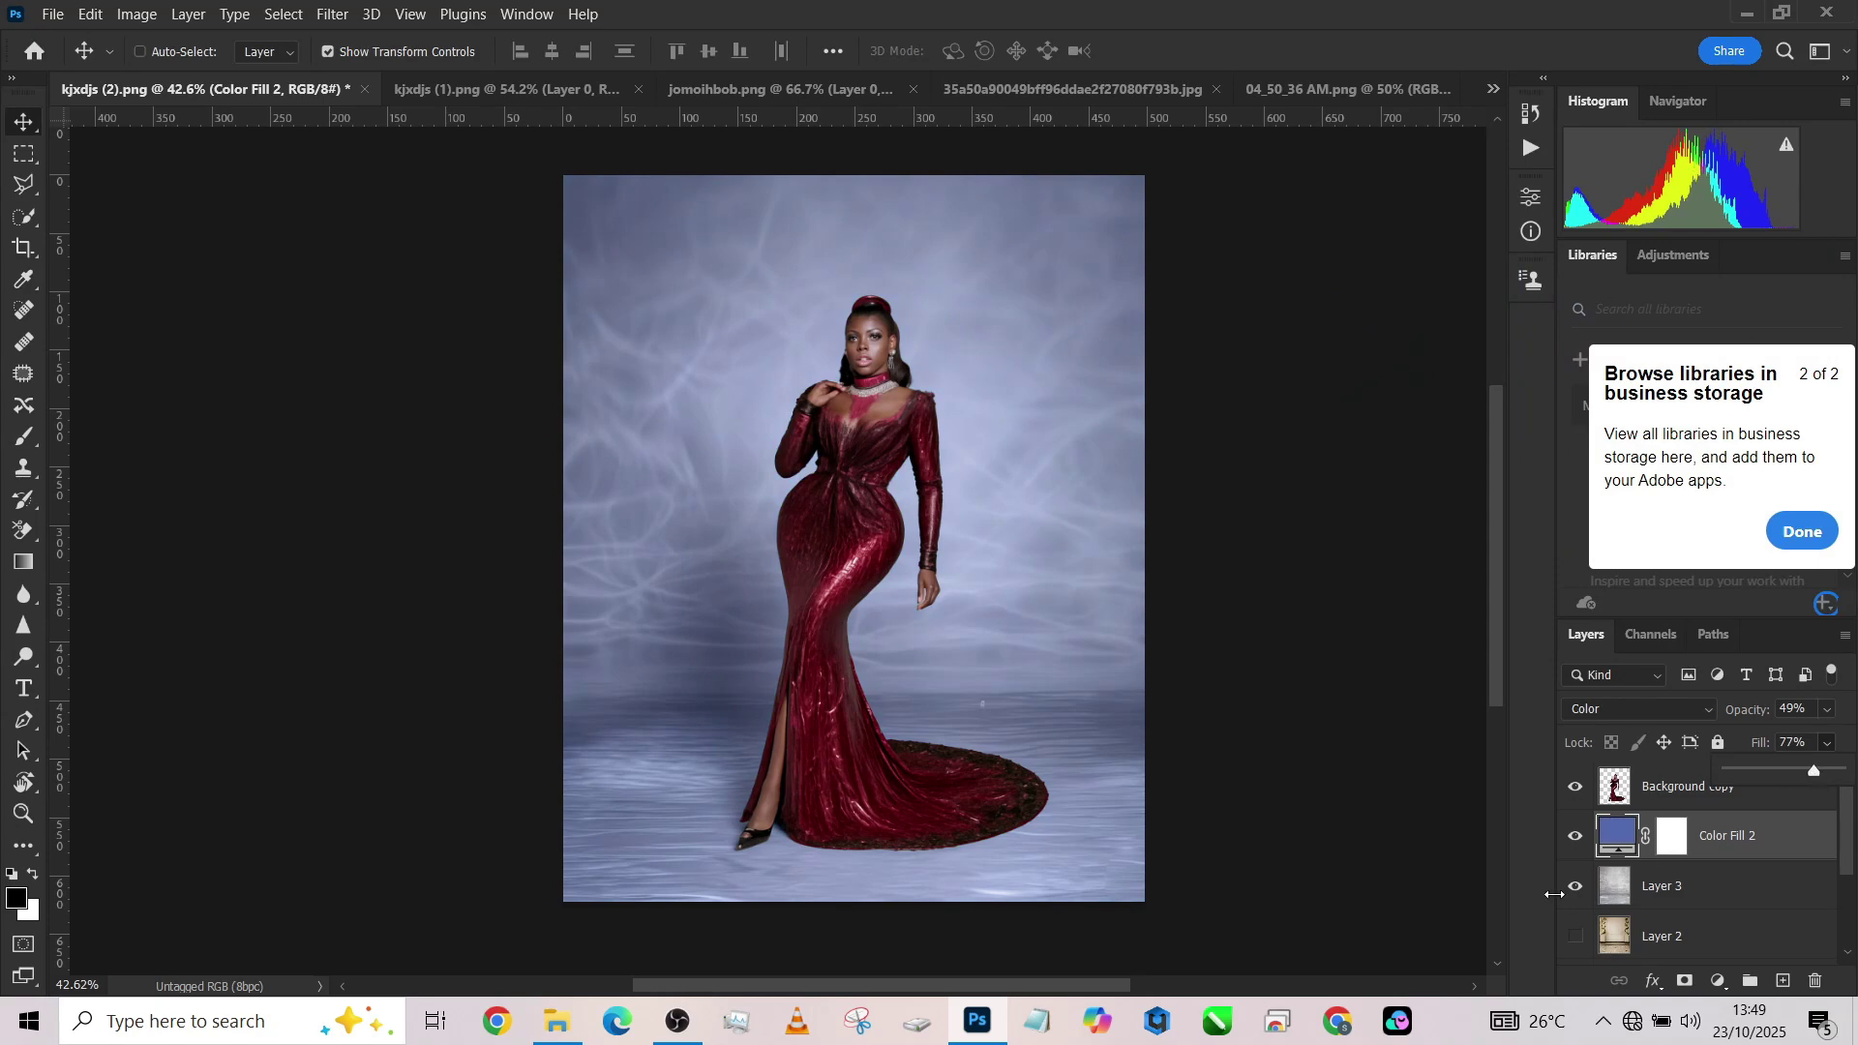
Compare layer visibility and finish with the blue colour fill hidden.
click(1574, 838)
click(1574, 839)
click(1573, 886)
click(1575, 937)
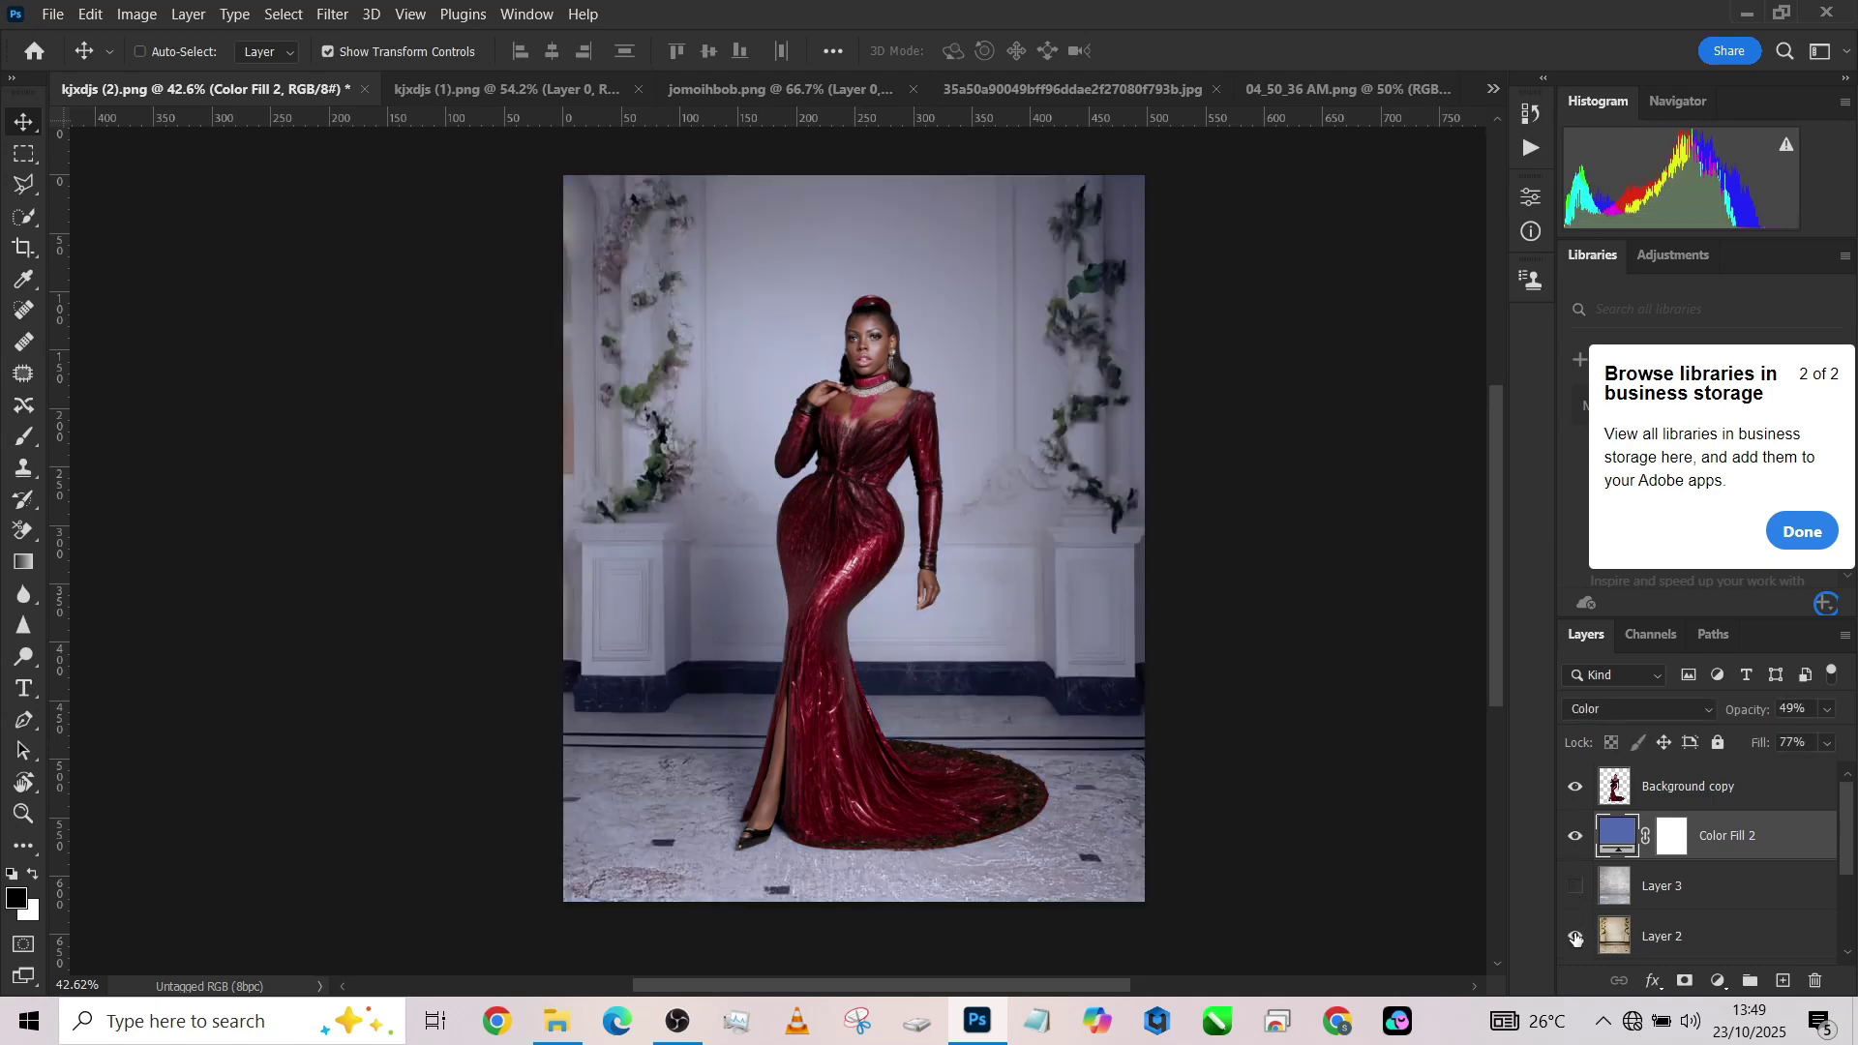
click(1576, 937)
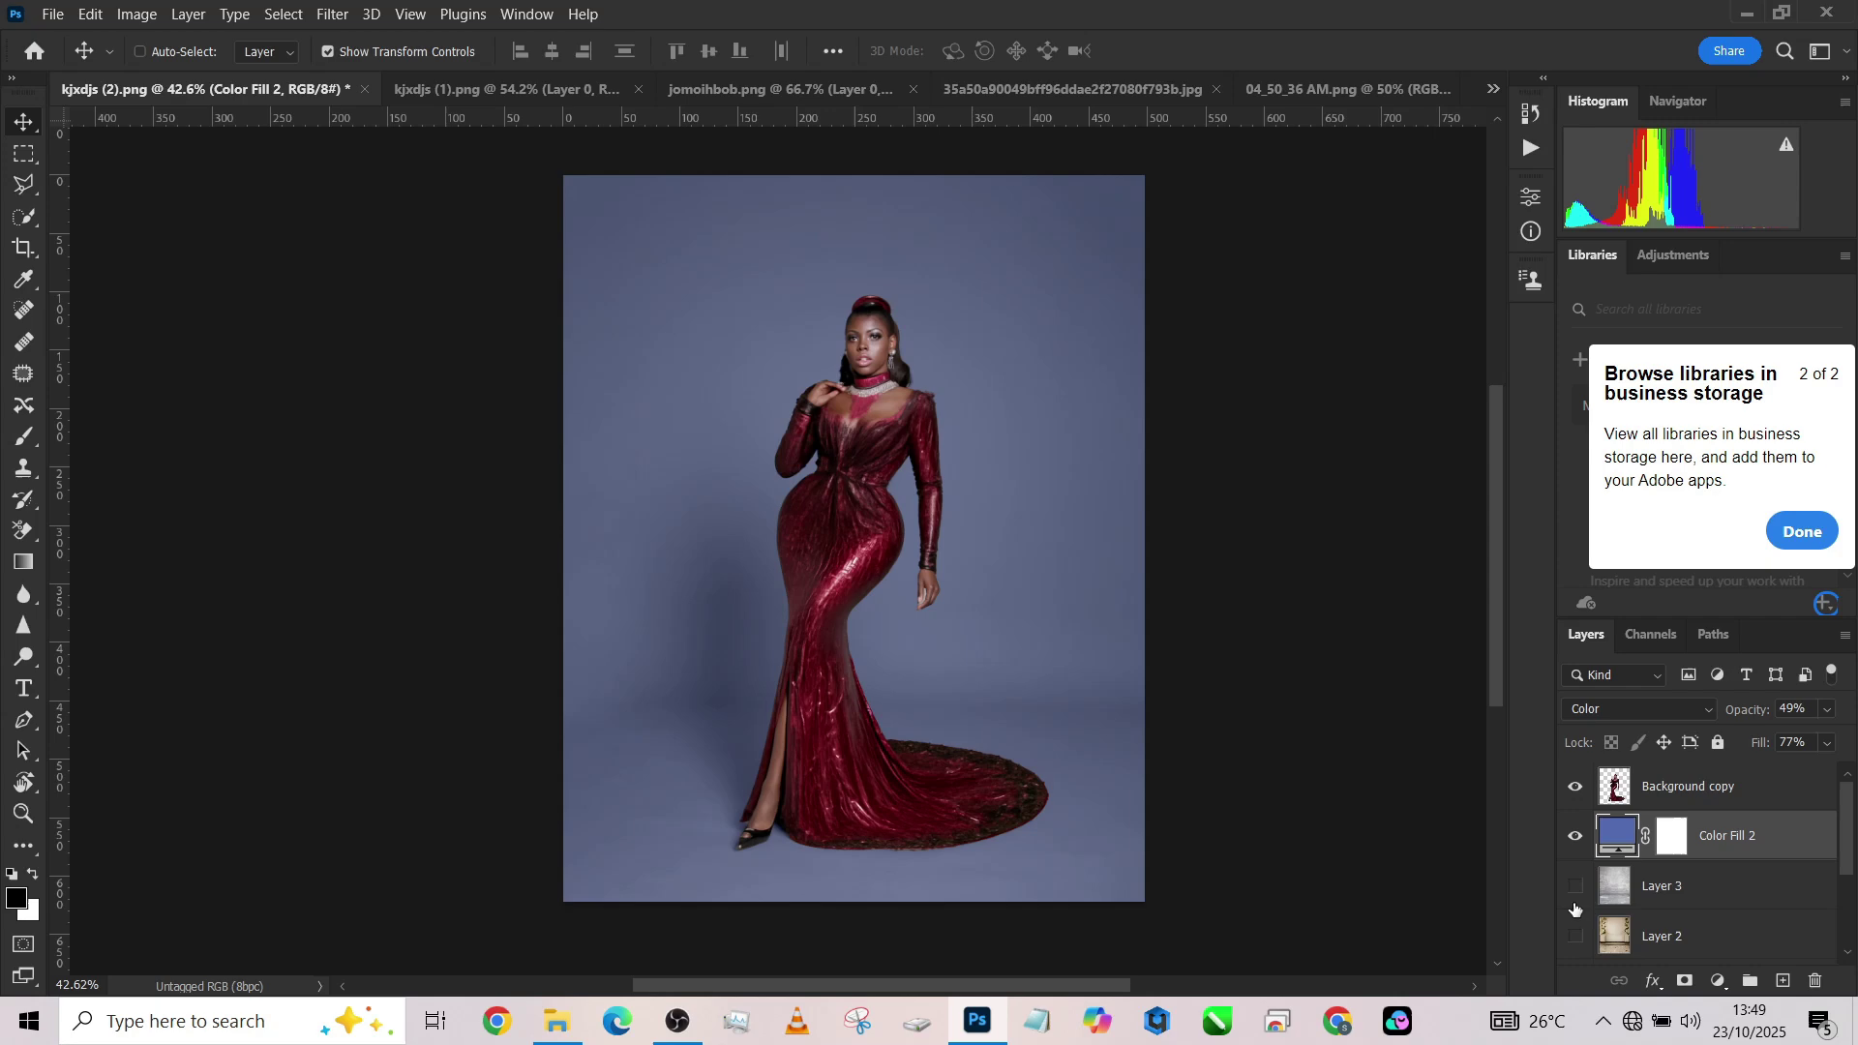
click(1574, 886)
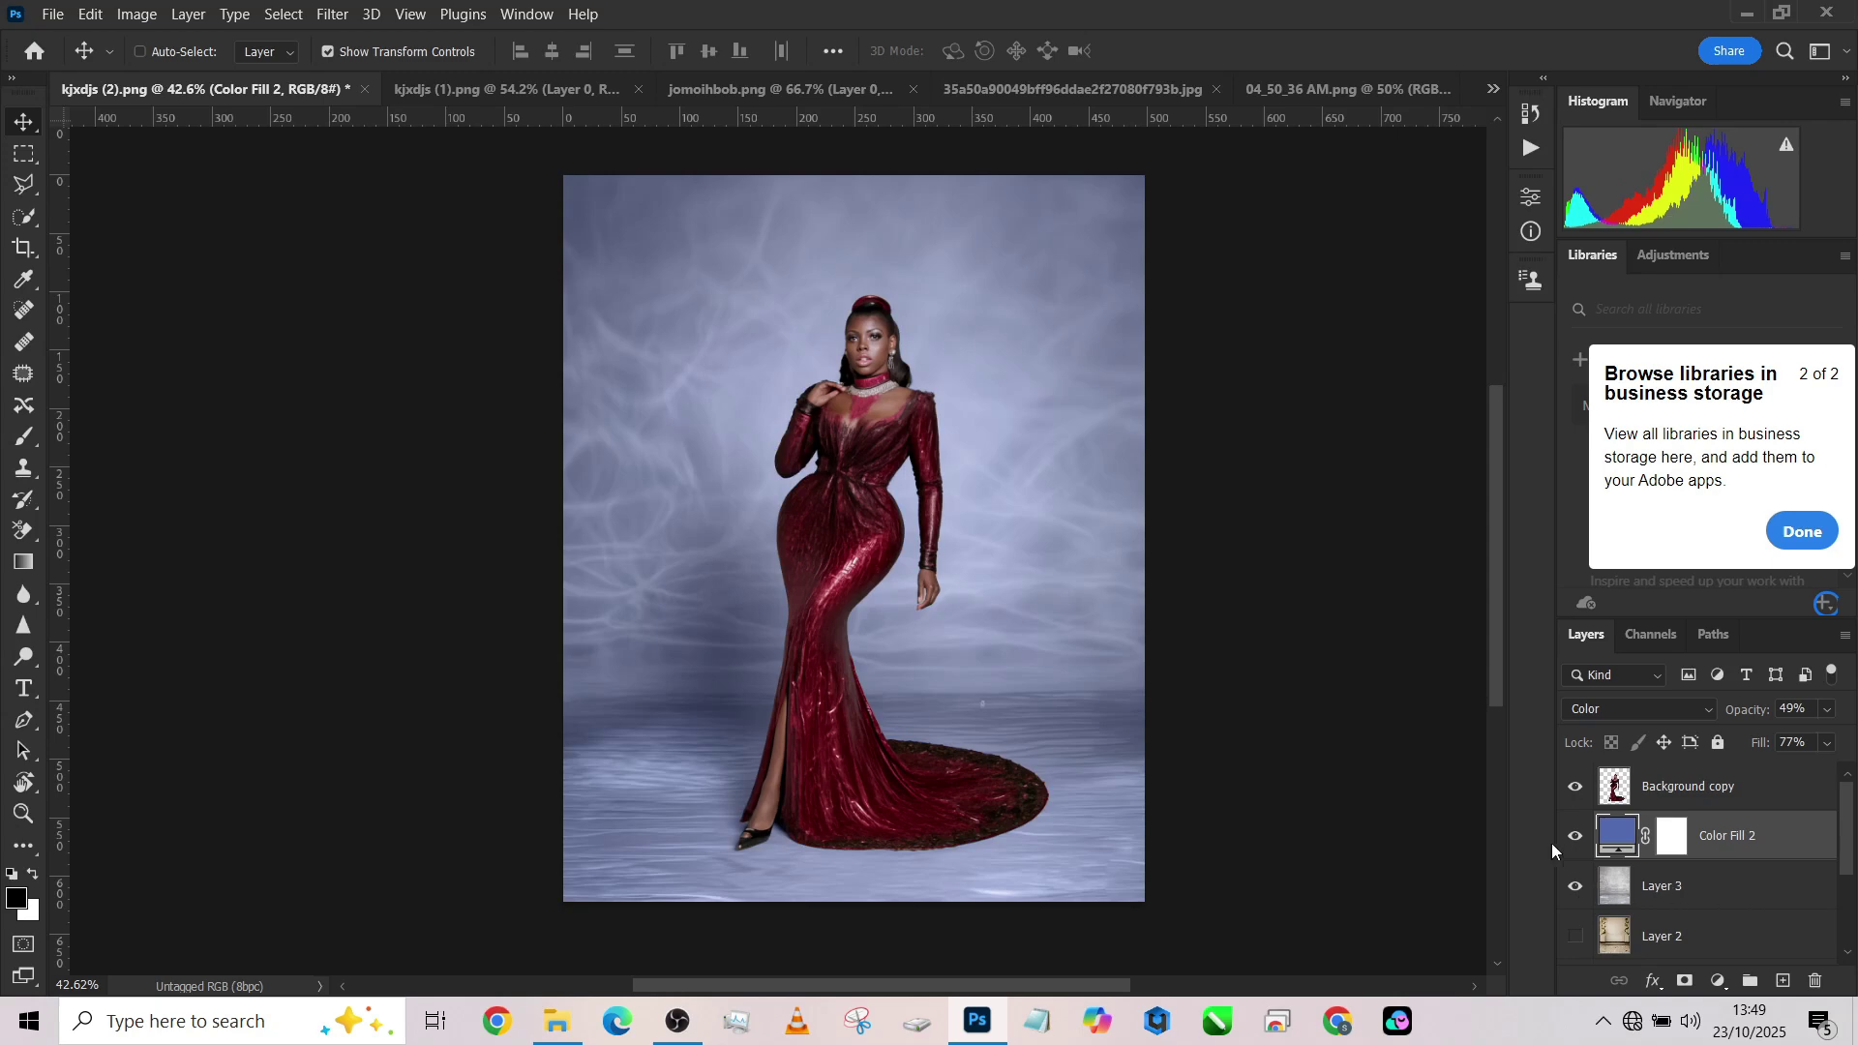
click(1576, 836)
Hide the textured backdrop and drag the round-shelf interior into the portrait as Layer 4.
click(1576, 888)
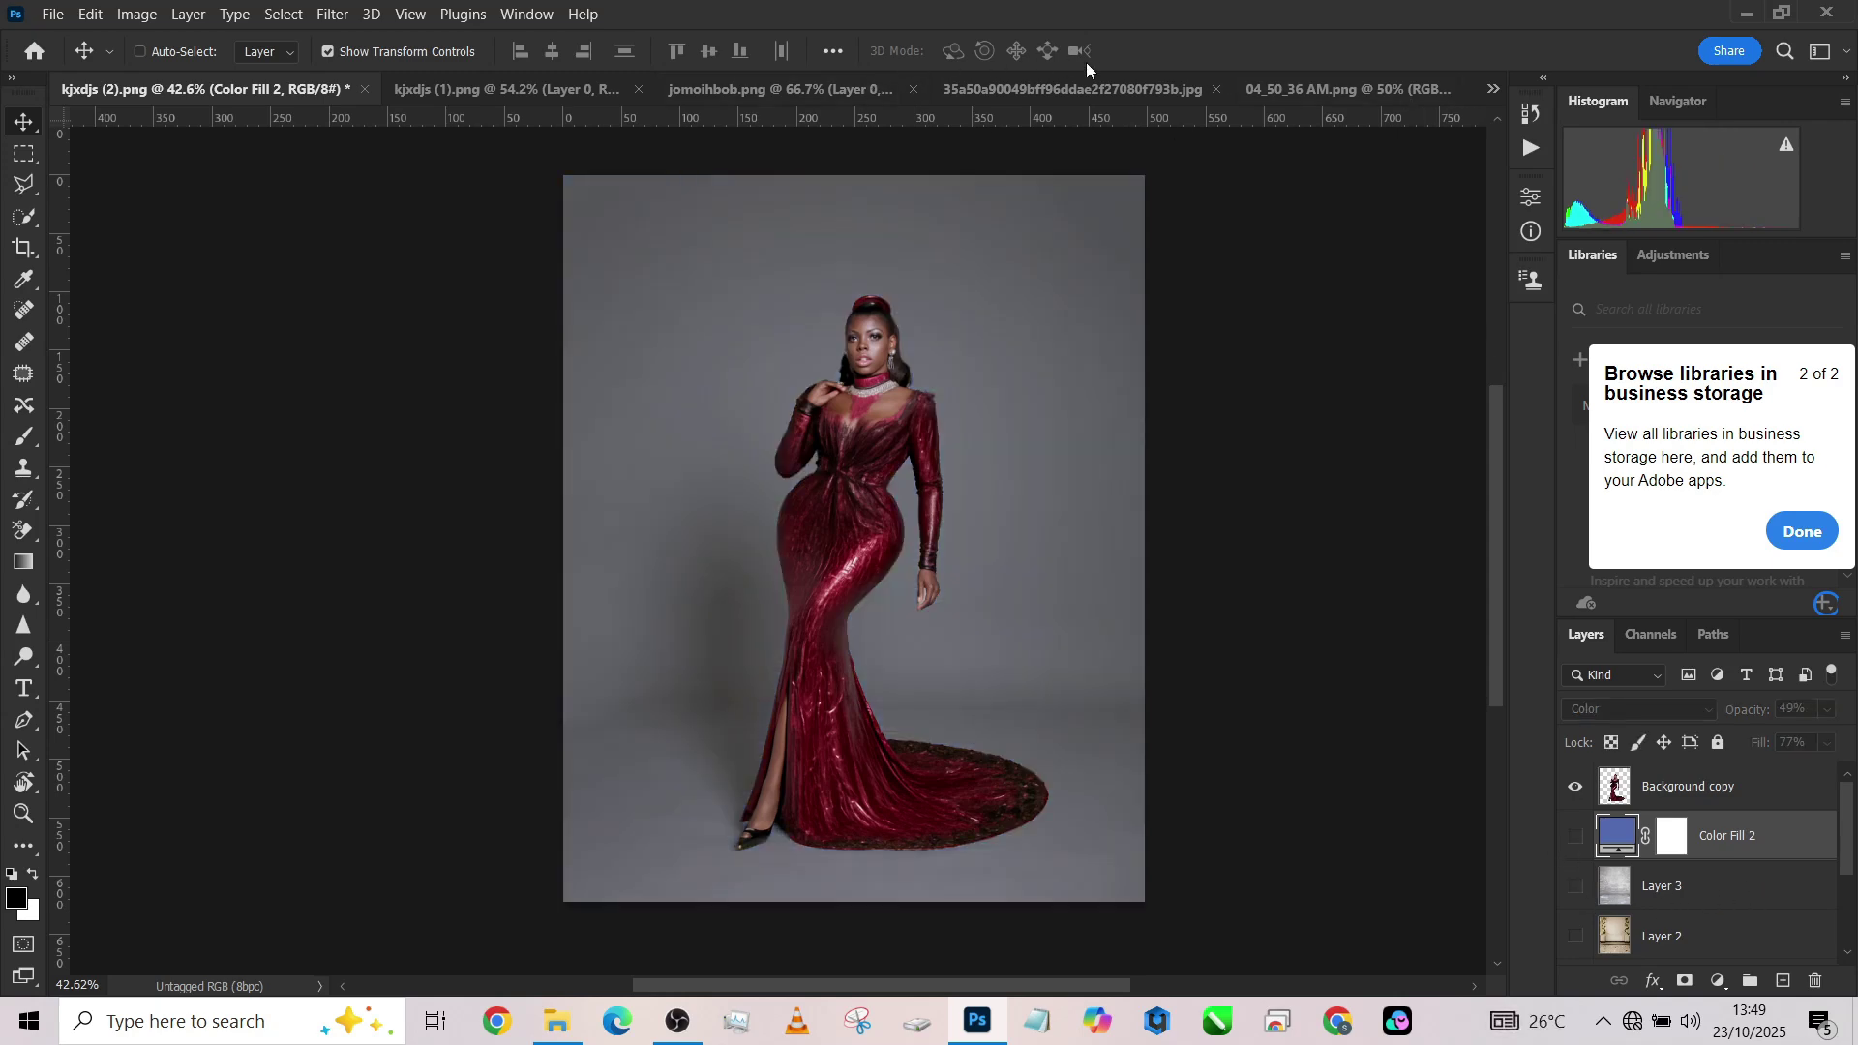
click(1025, 82)
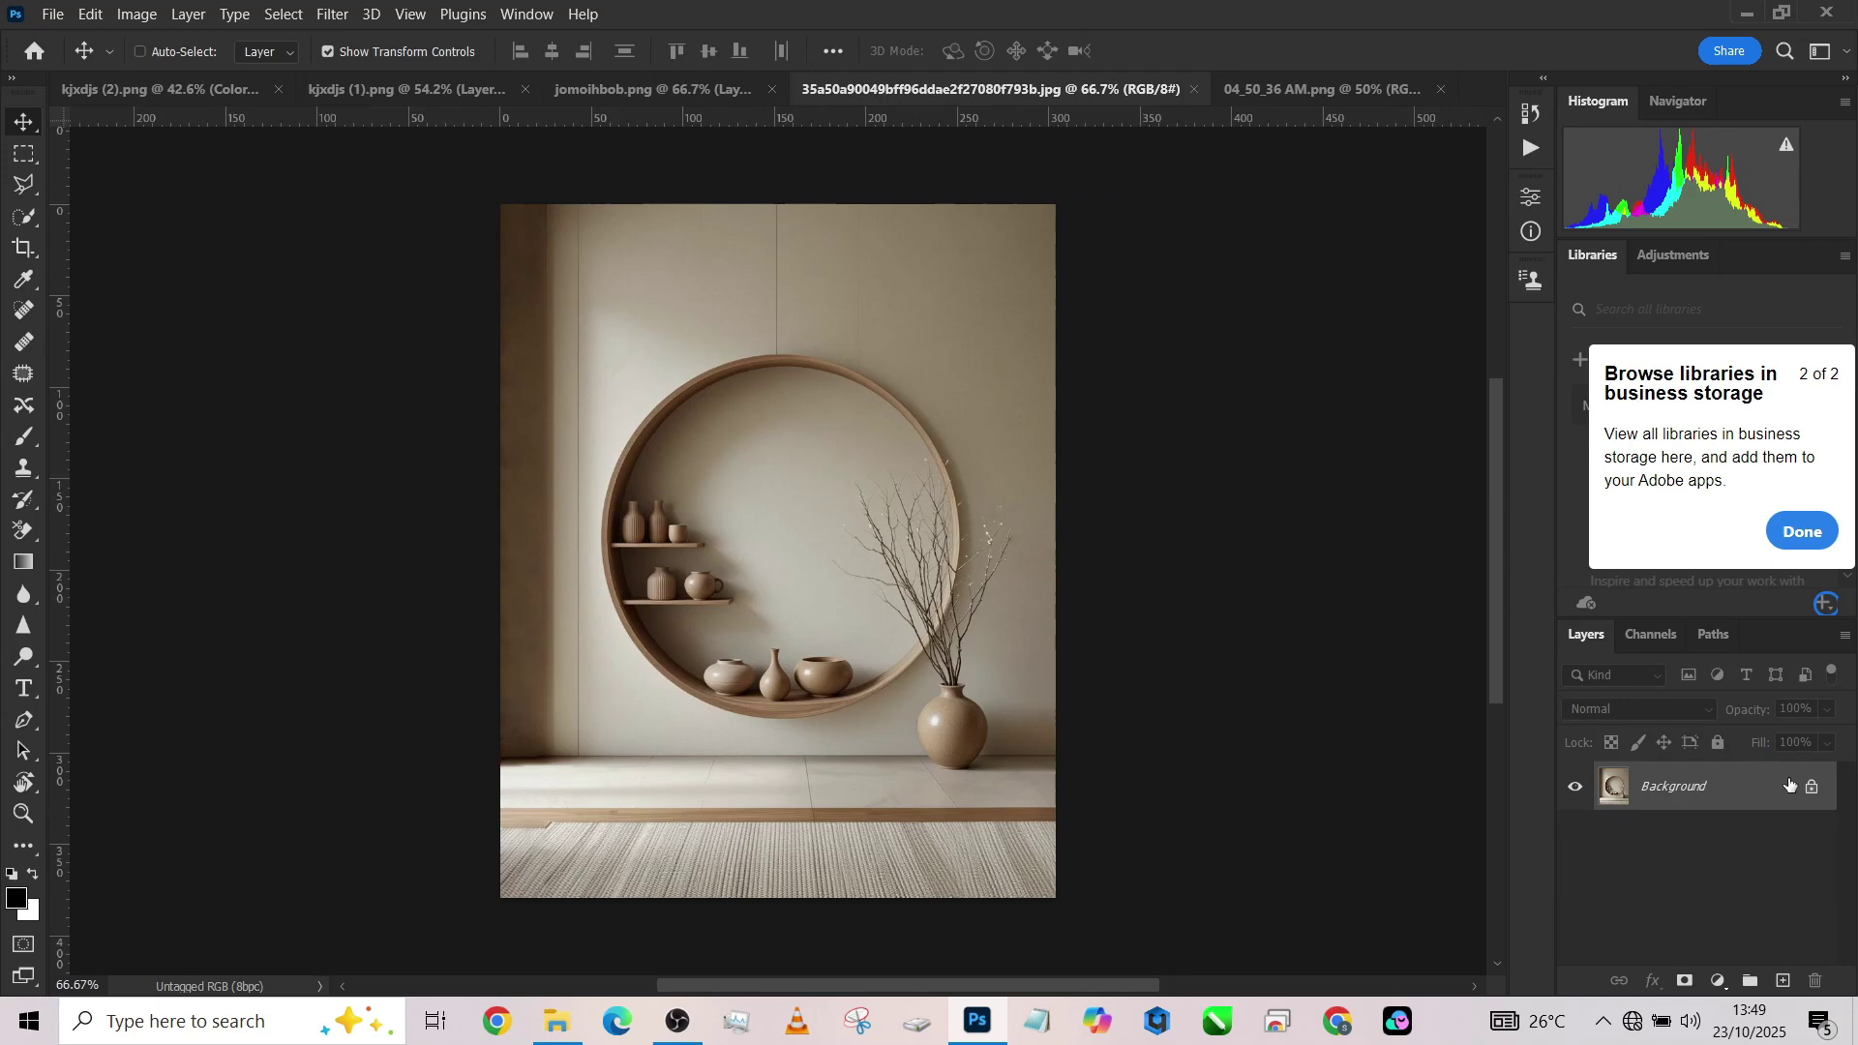
click(1810, 790)
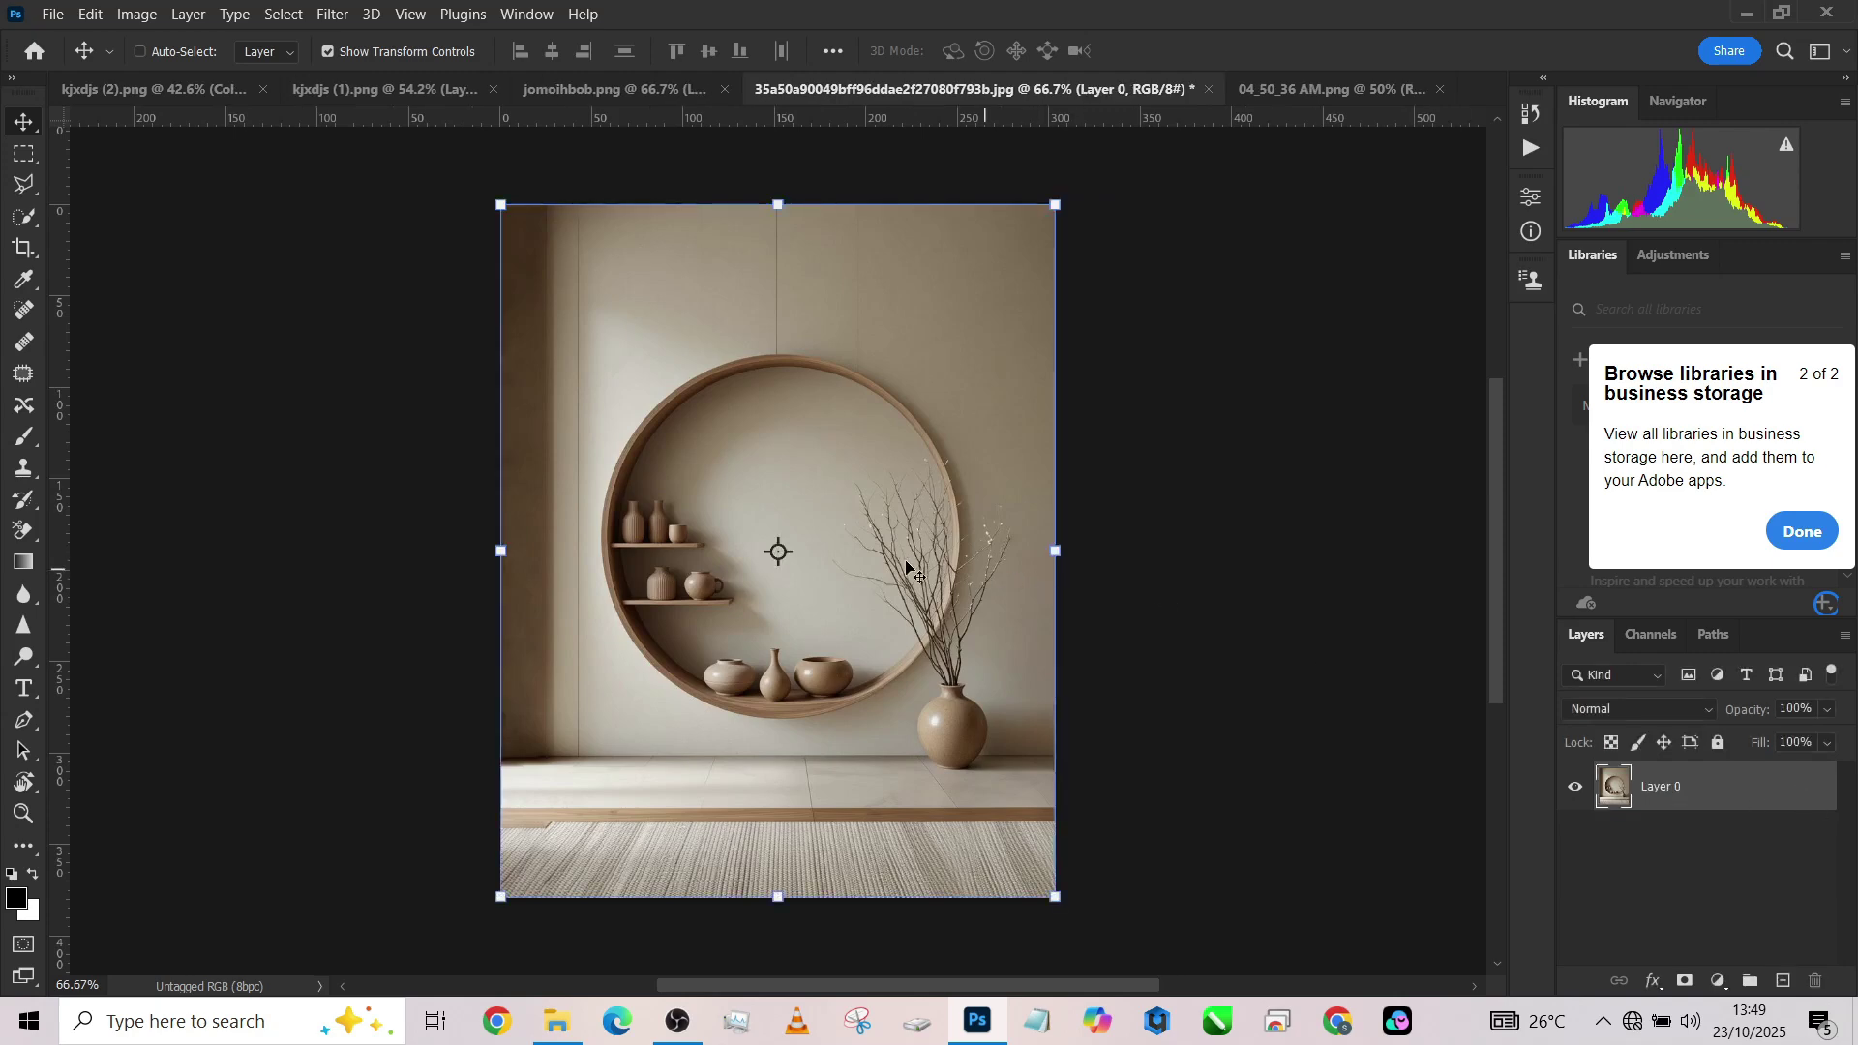
drag(711, 326, 282, 131)
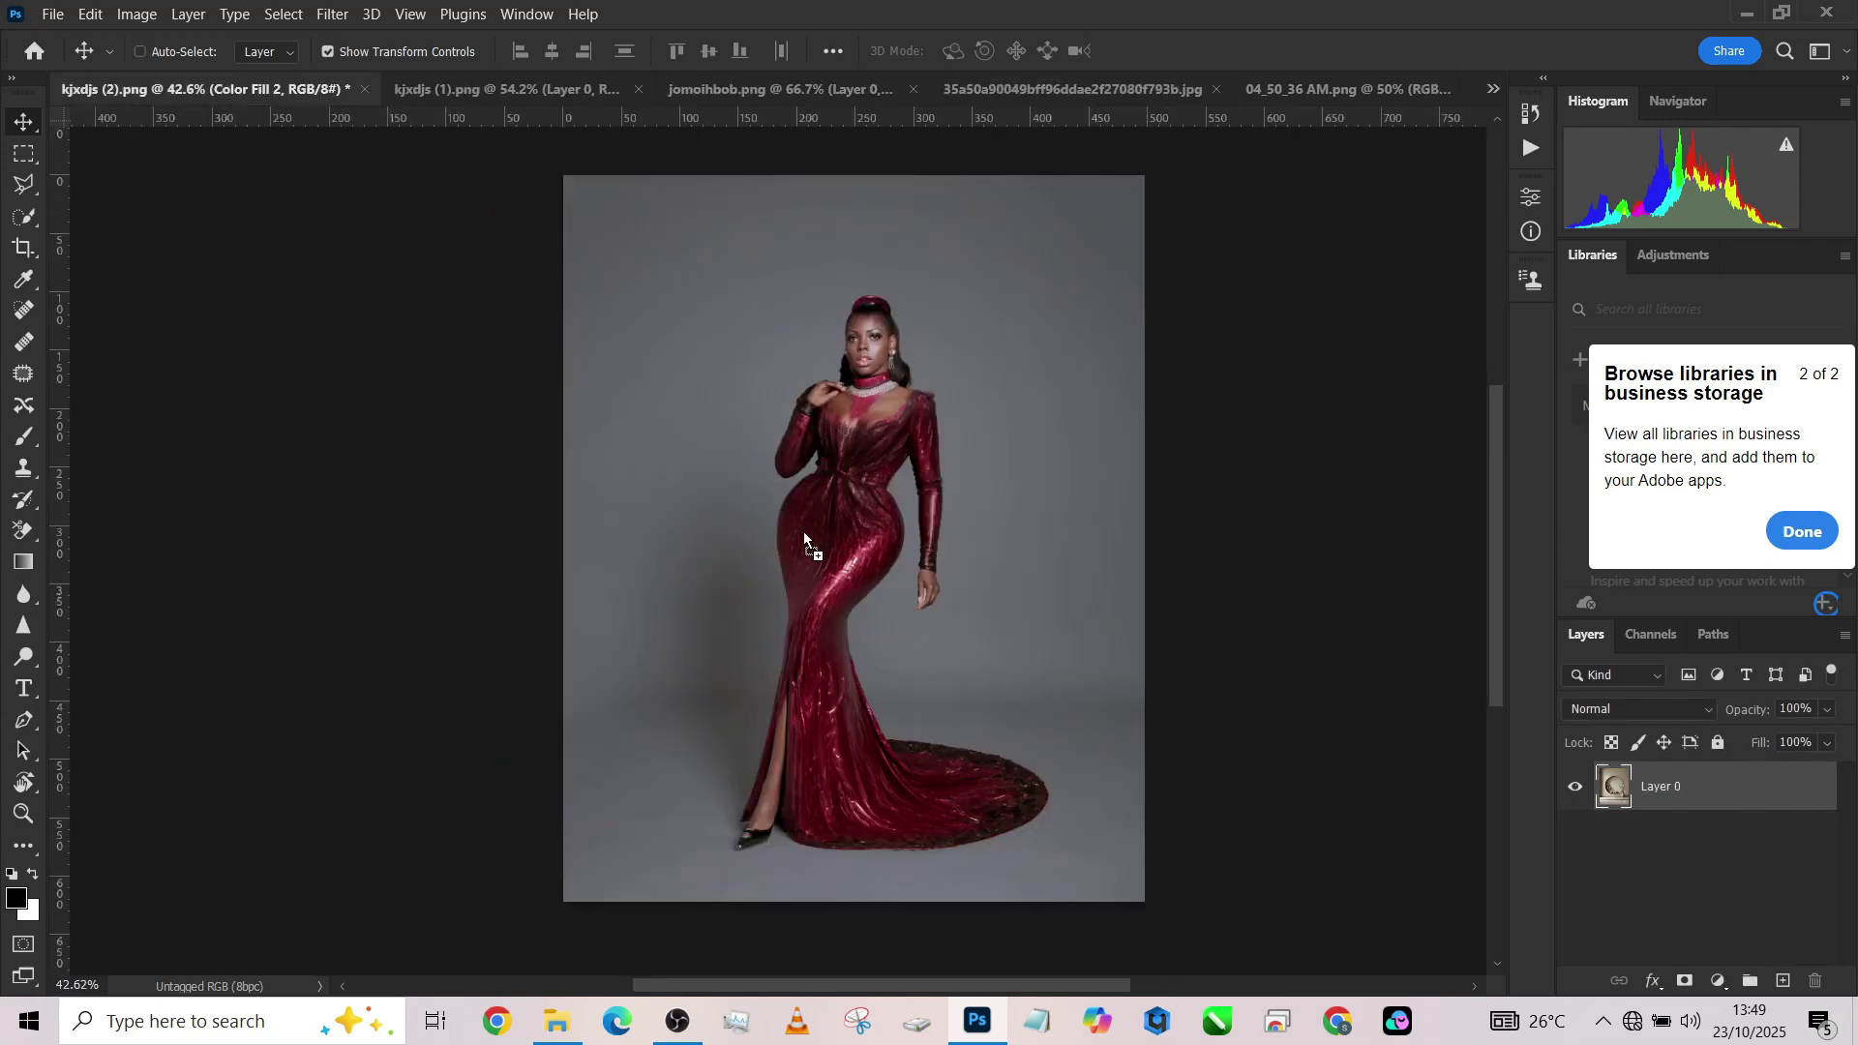
drag(803, 532, 808, 532)
drag(950, 536, 1144, 549)
Scale the round-shelf layer to about 196% so it covers the canvas behind the model.
drag(1011, 589, 1042, 552)
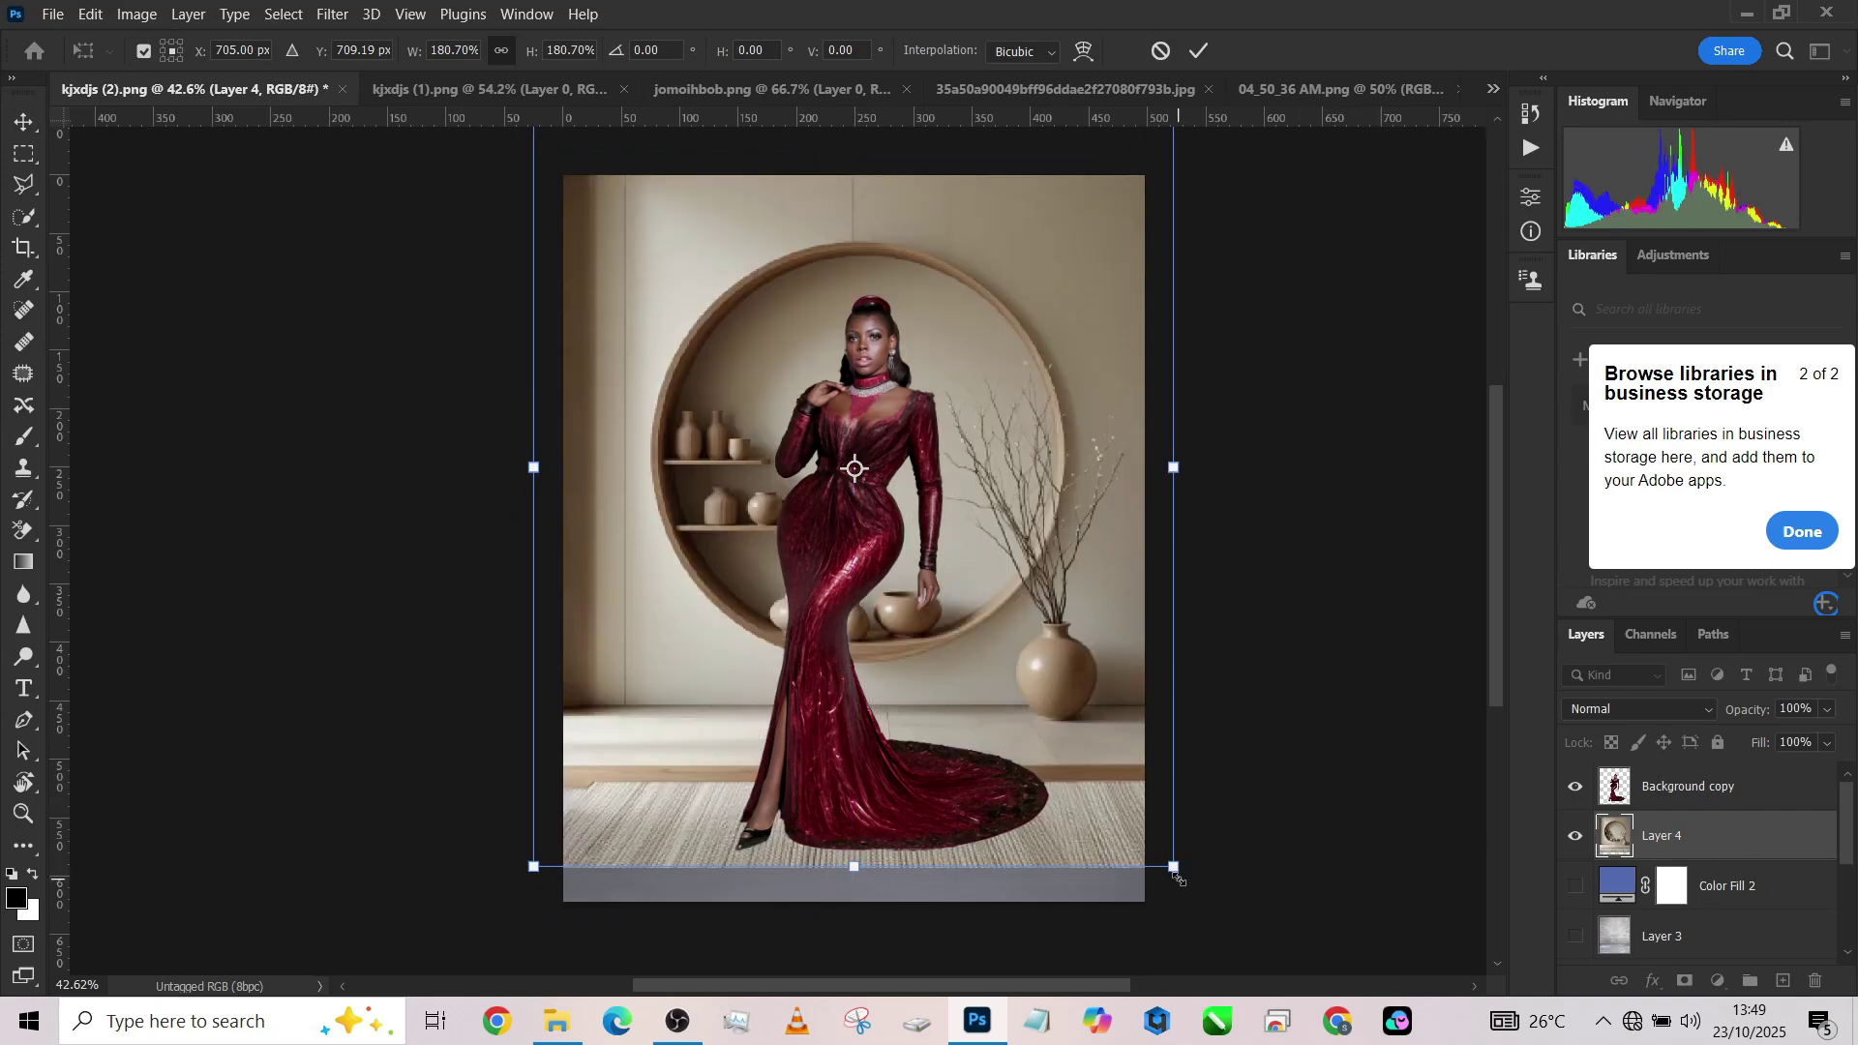
drag(1174, 868, 1204, 903)
drag(1074, 760, 1075, 730)
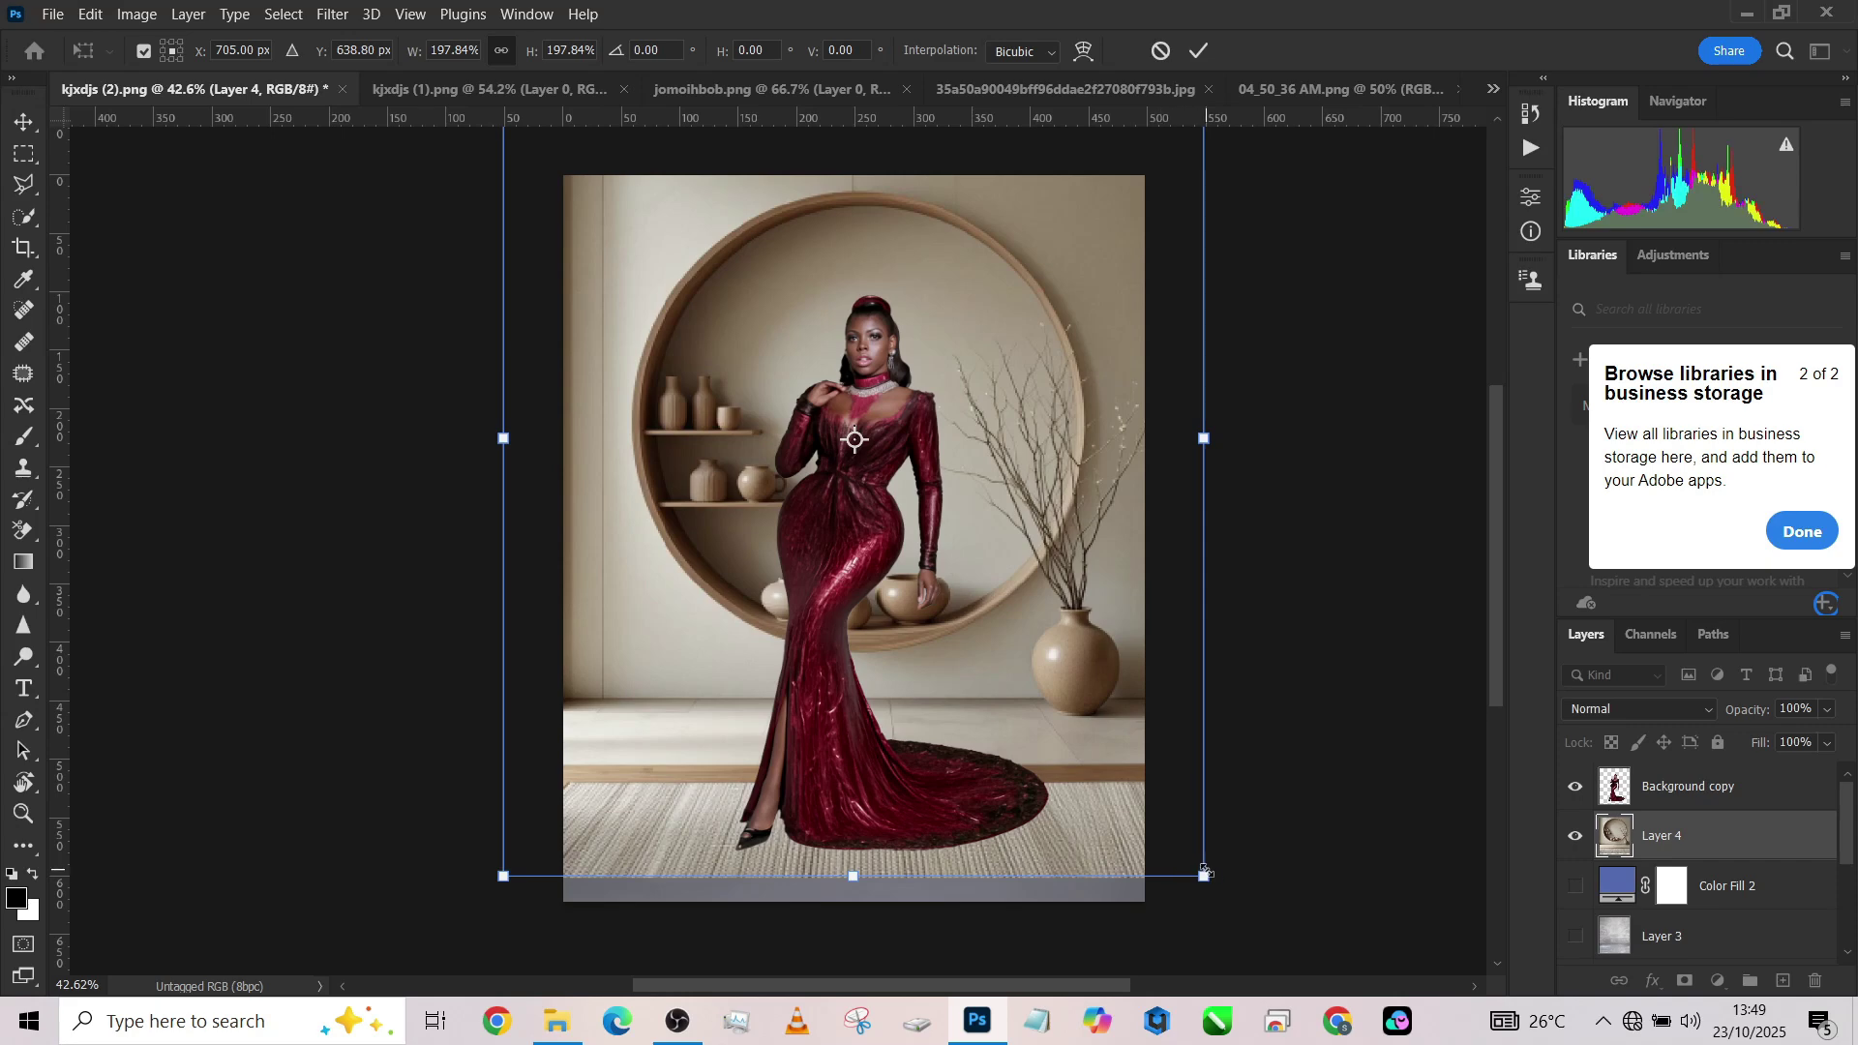
drag(1204, 876, 1224, 901)
mouse_move(1059, 816)
mouse_down()
mouse_move(1059, 782)
mouse_move(1060, 827)
mouse_up()
drag(850, 929, 872, 867)
scroll(914, 750, down, 2)
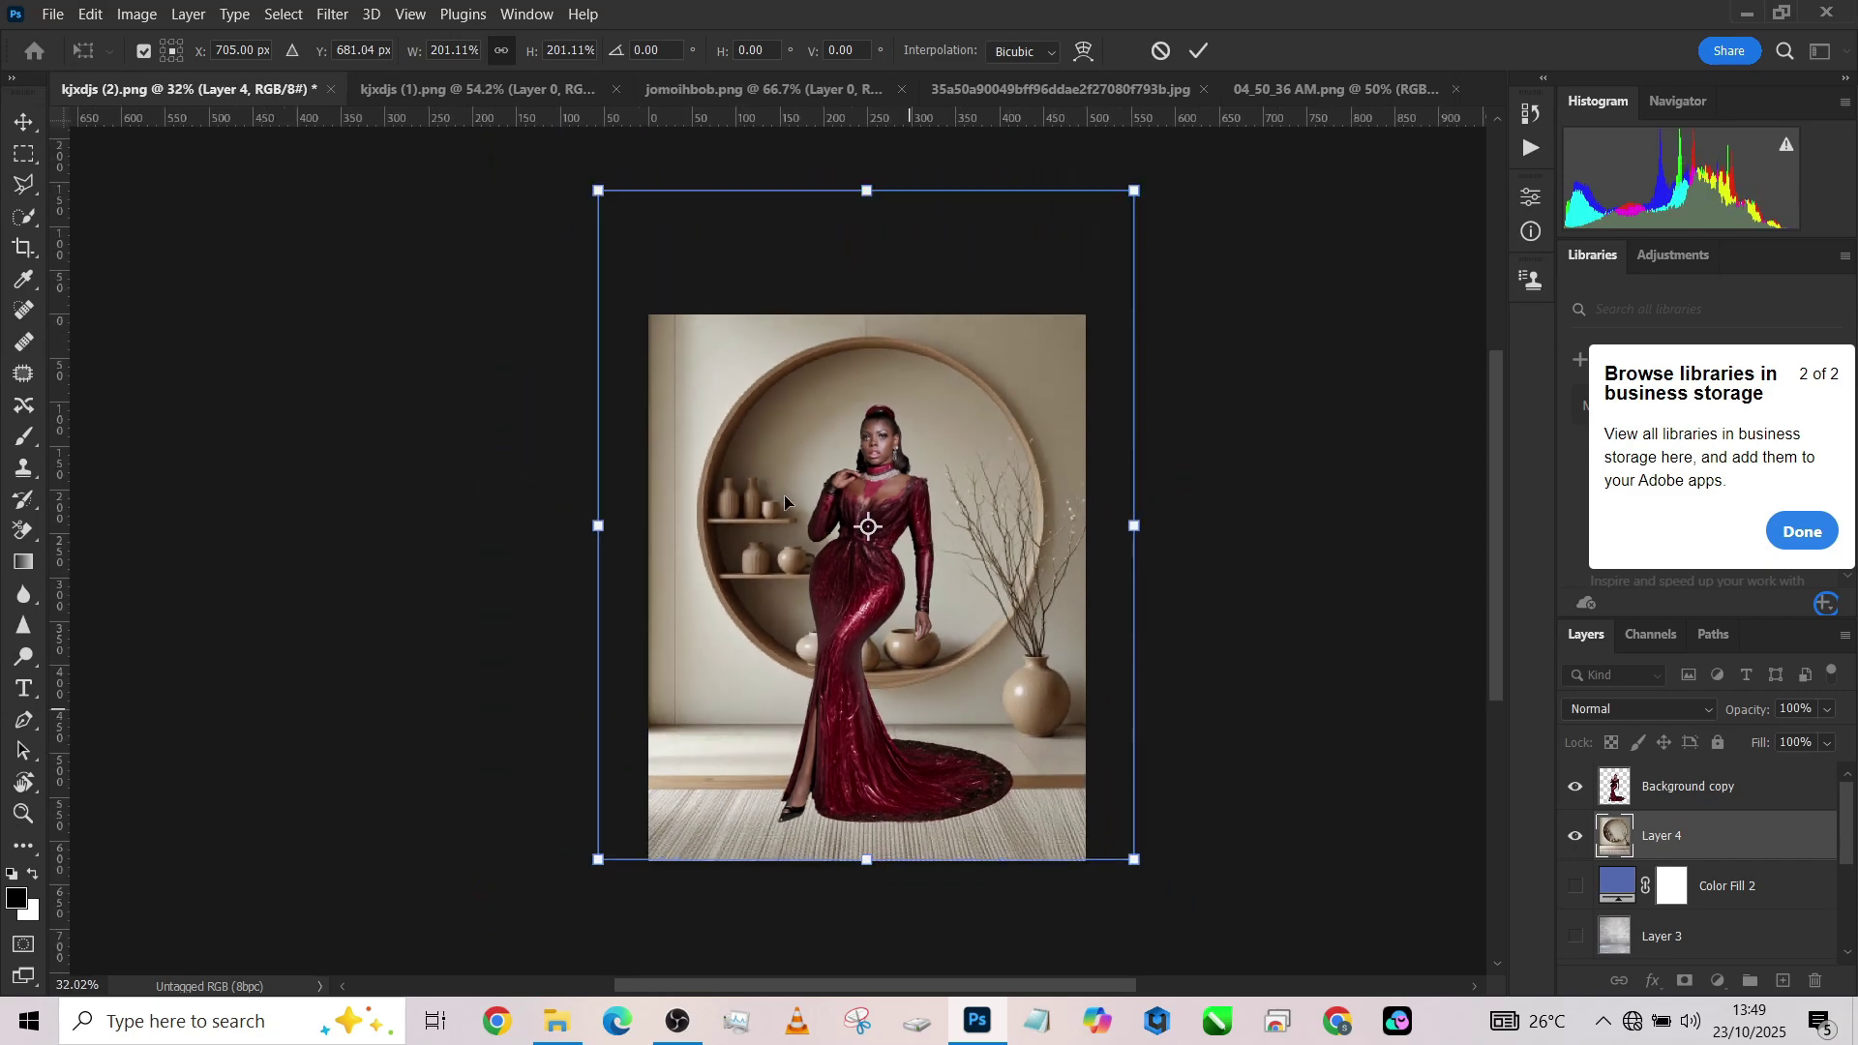
drag(597, 189, 620, 240)
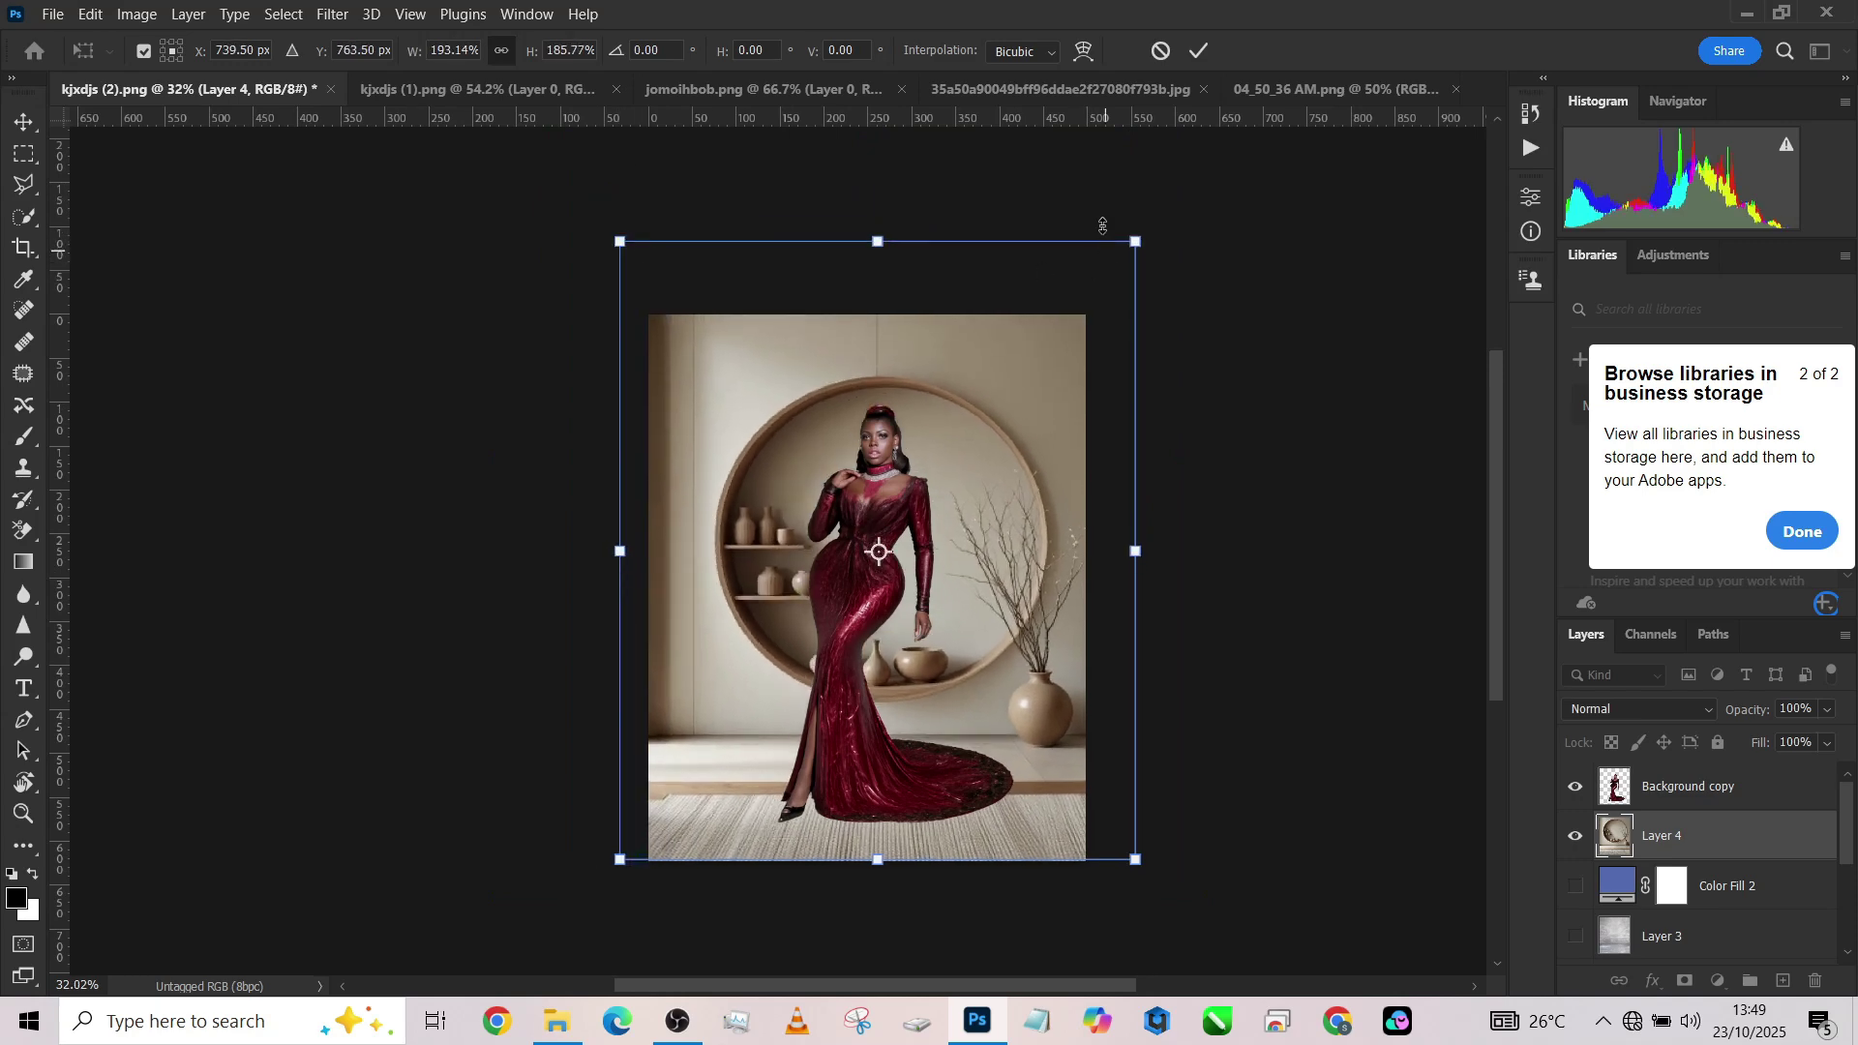
drag(1135, 241, 1113, 239)
drag(620, 239, 606, 228)
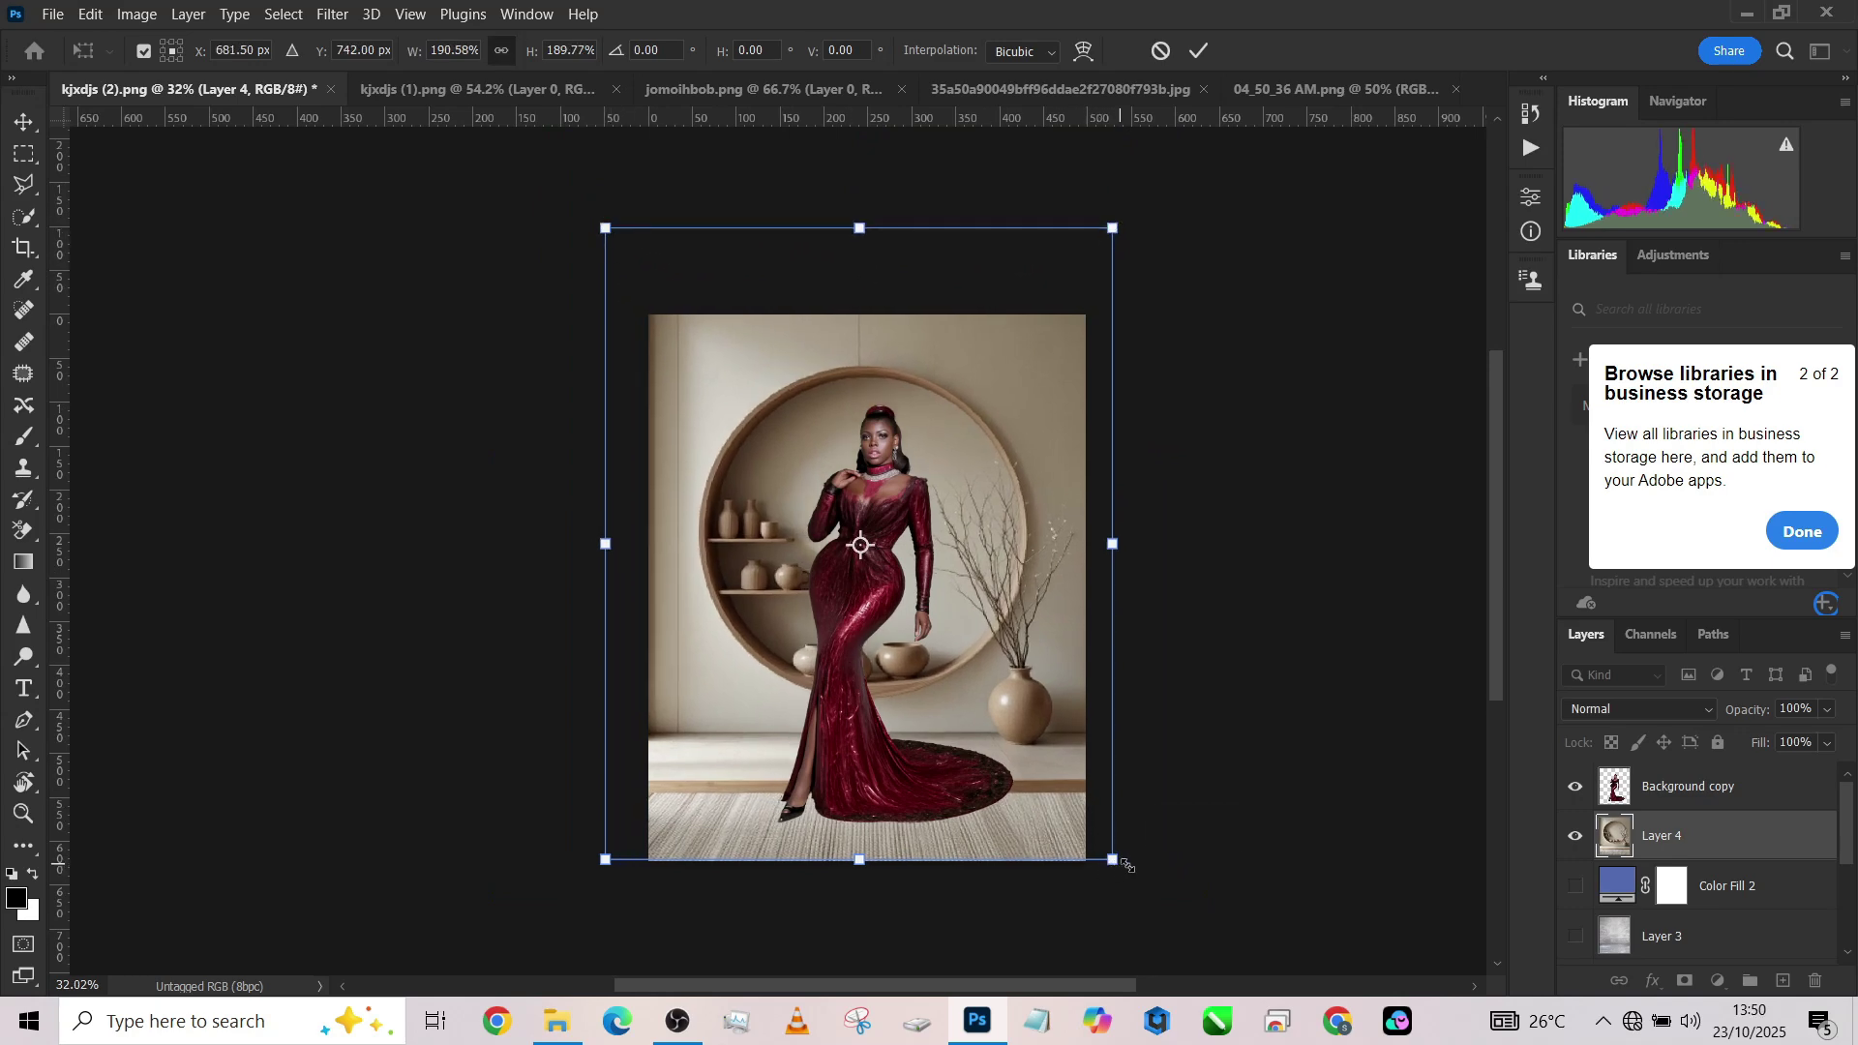
drag(1112, 229, 1127, 211)
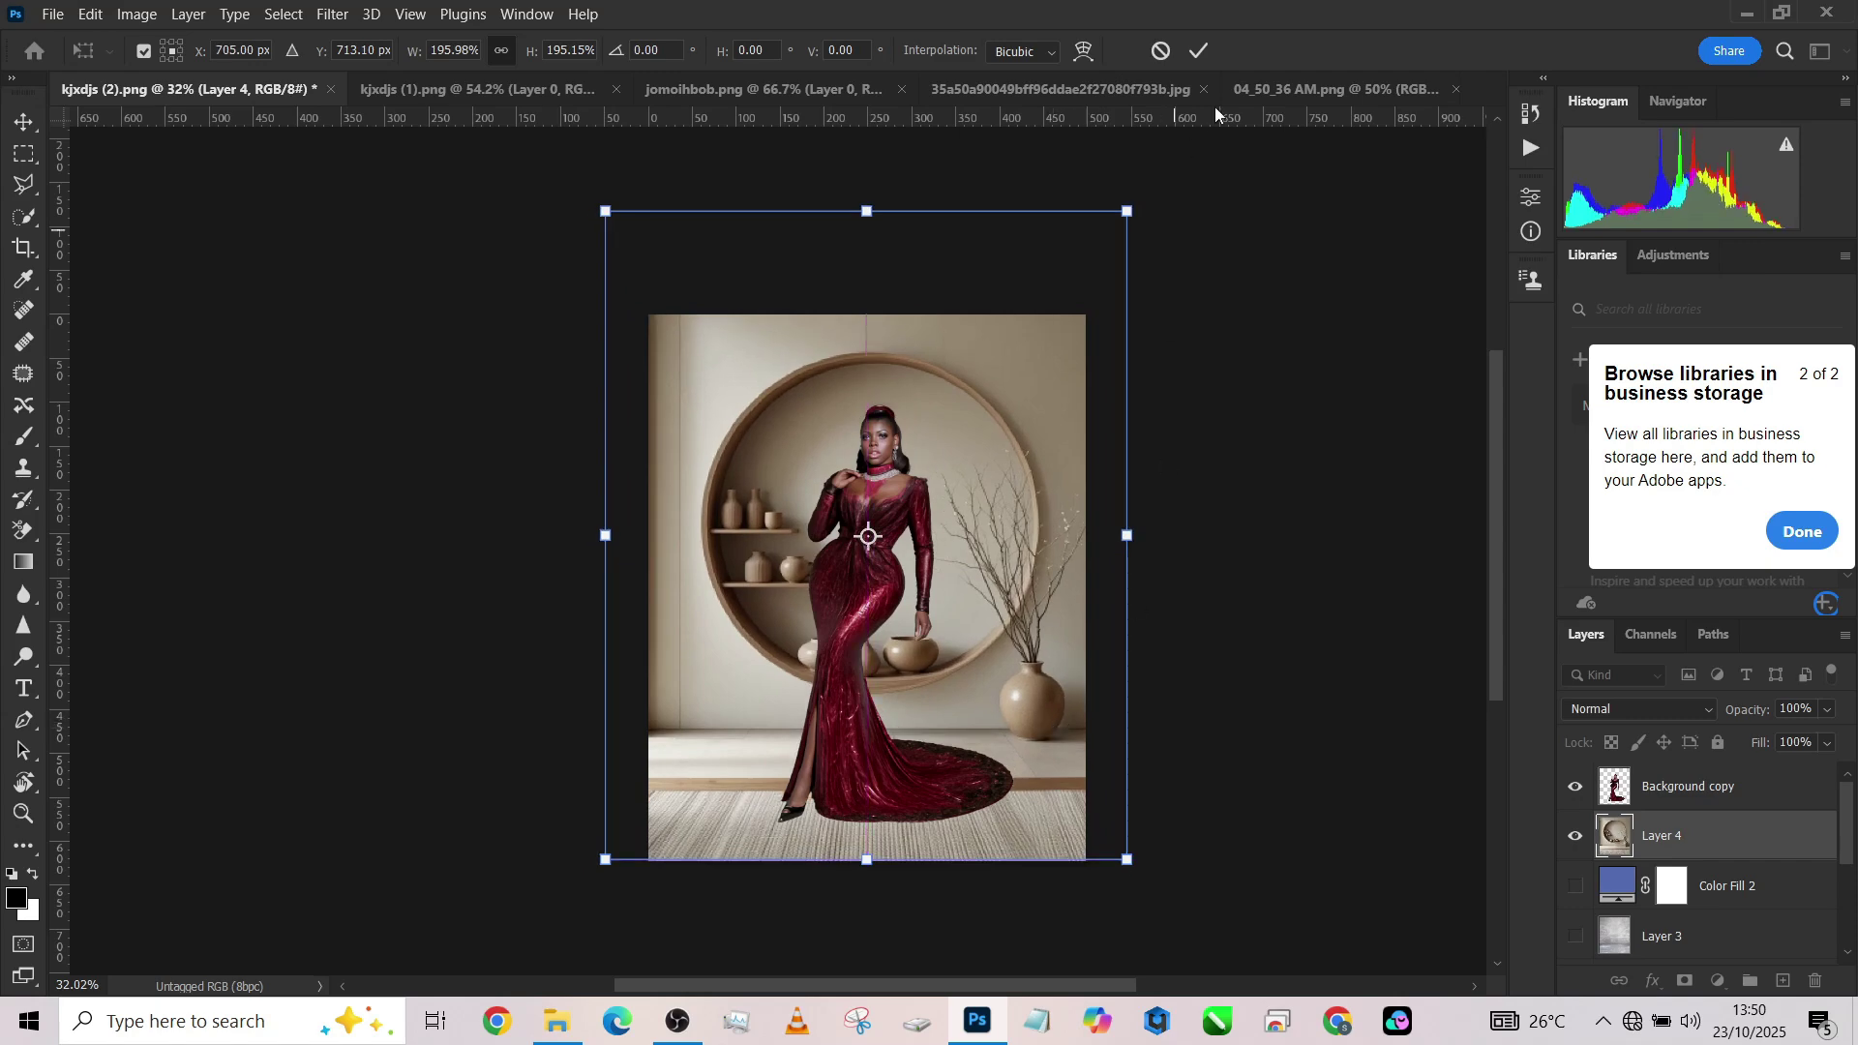
Commit the resize and set the room layer to Overlay blend mode.
click(1200, 50)
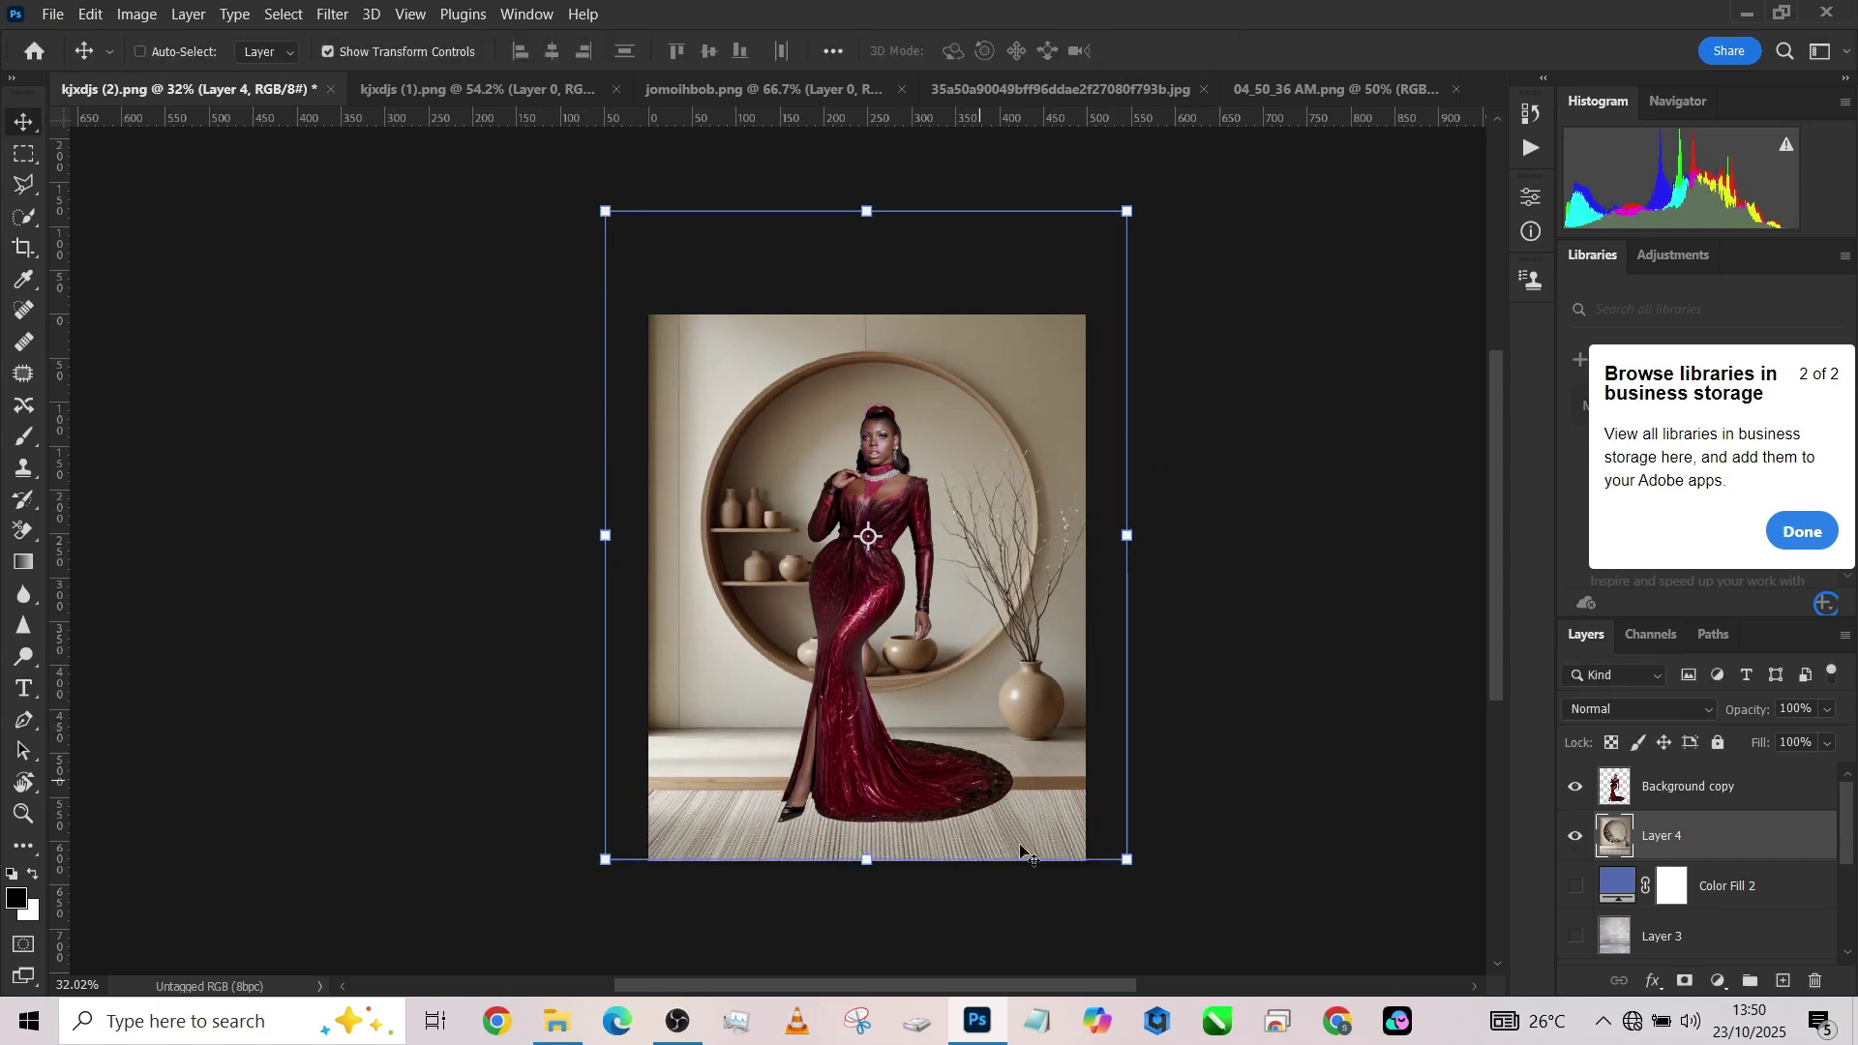
click(1587, 710)
click(1585, 689)
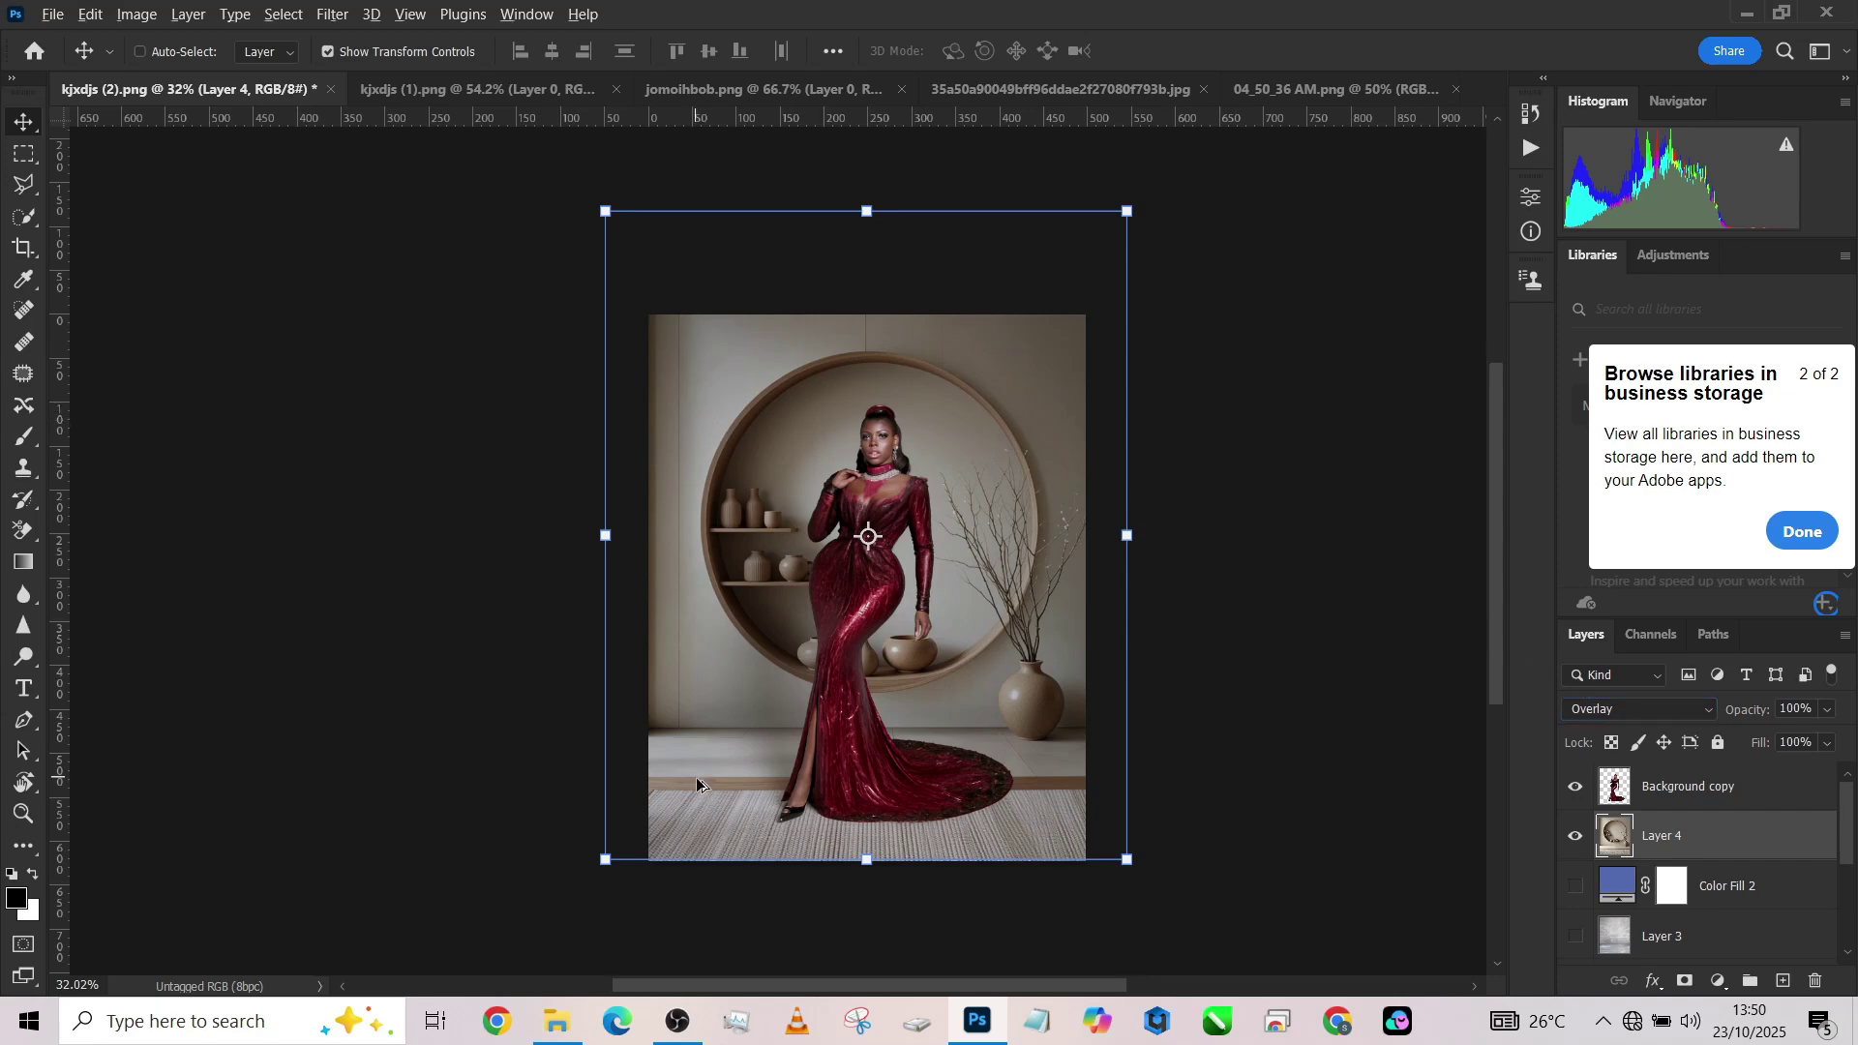
Recentre the composite and select Layer 1, Color Fill 1 and the Background layer in turn.
scroll(697, 780, up, 2)
drag(982, 714, 896, 838)
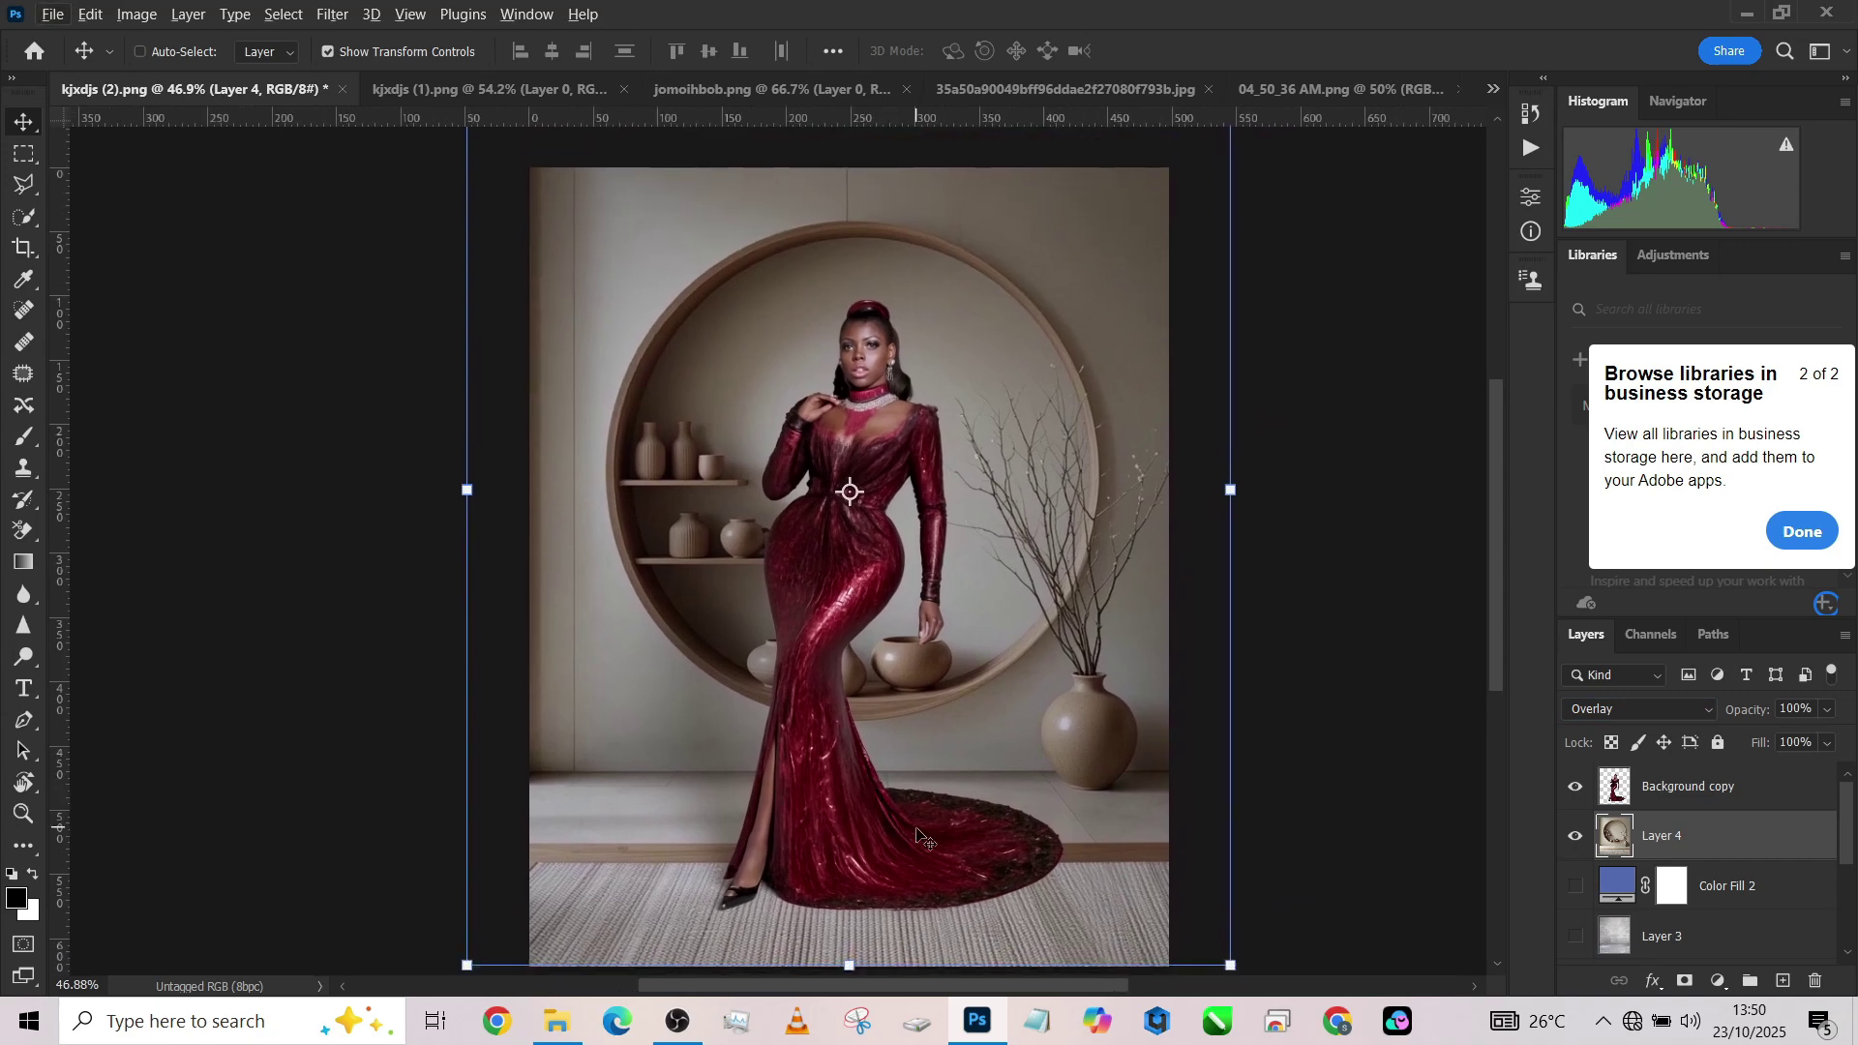
scroll(844, 635, down, 1)
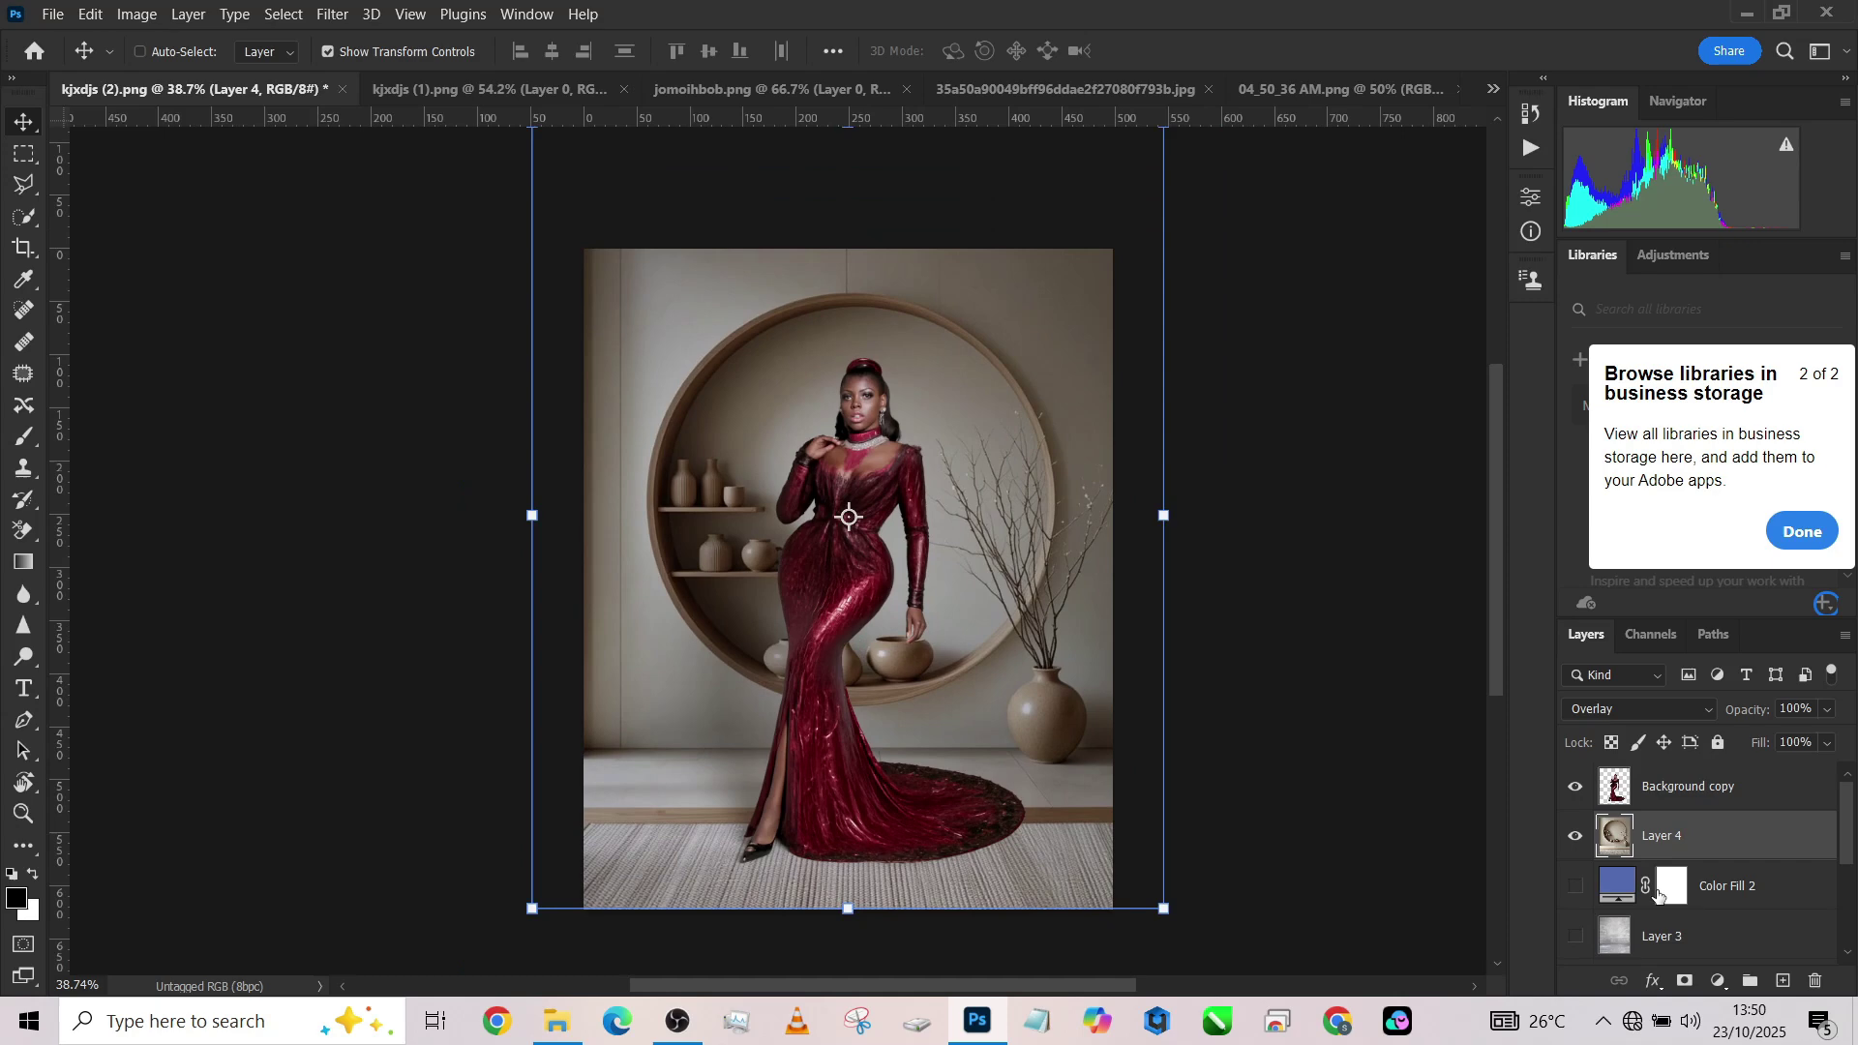
scroll(1699, 878, down, 1)
scroll(1699, 877, down, 3)
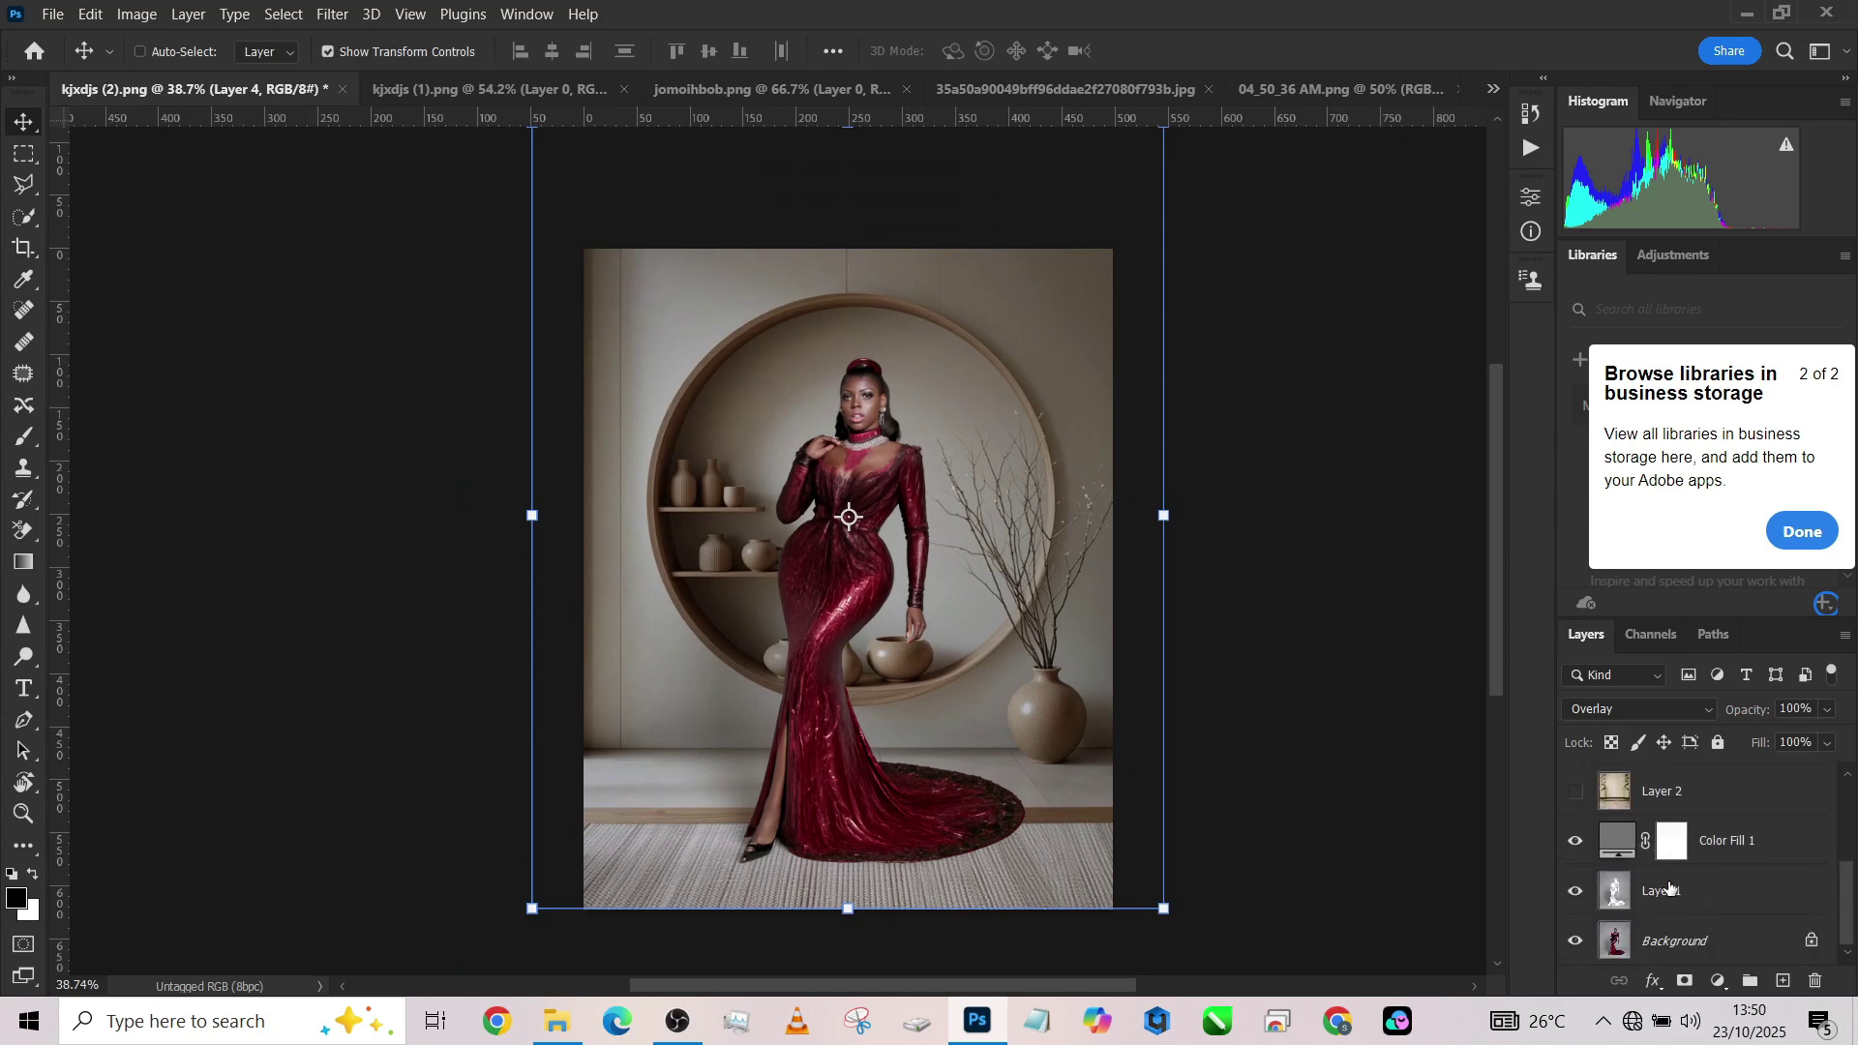
click(1681, 891)
click(1788, 841)
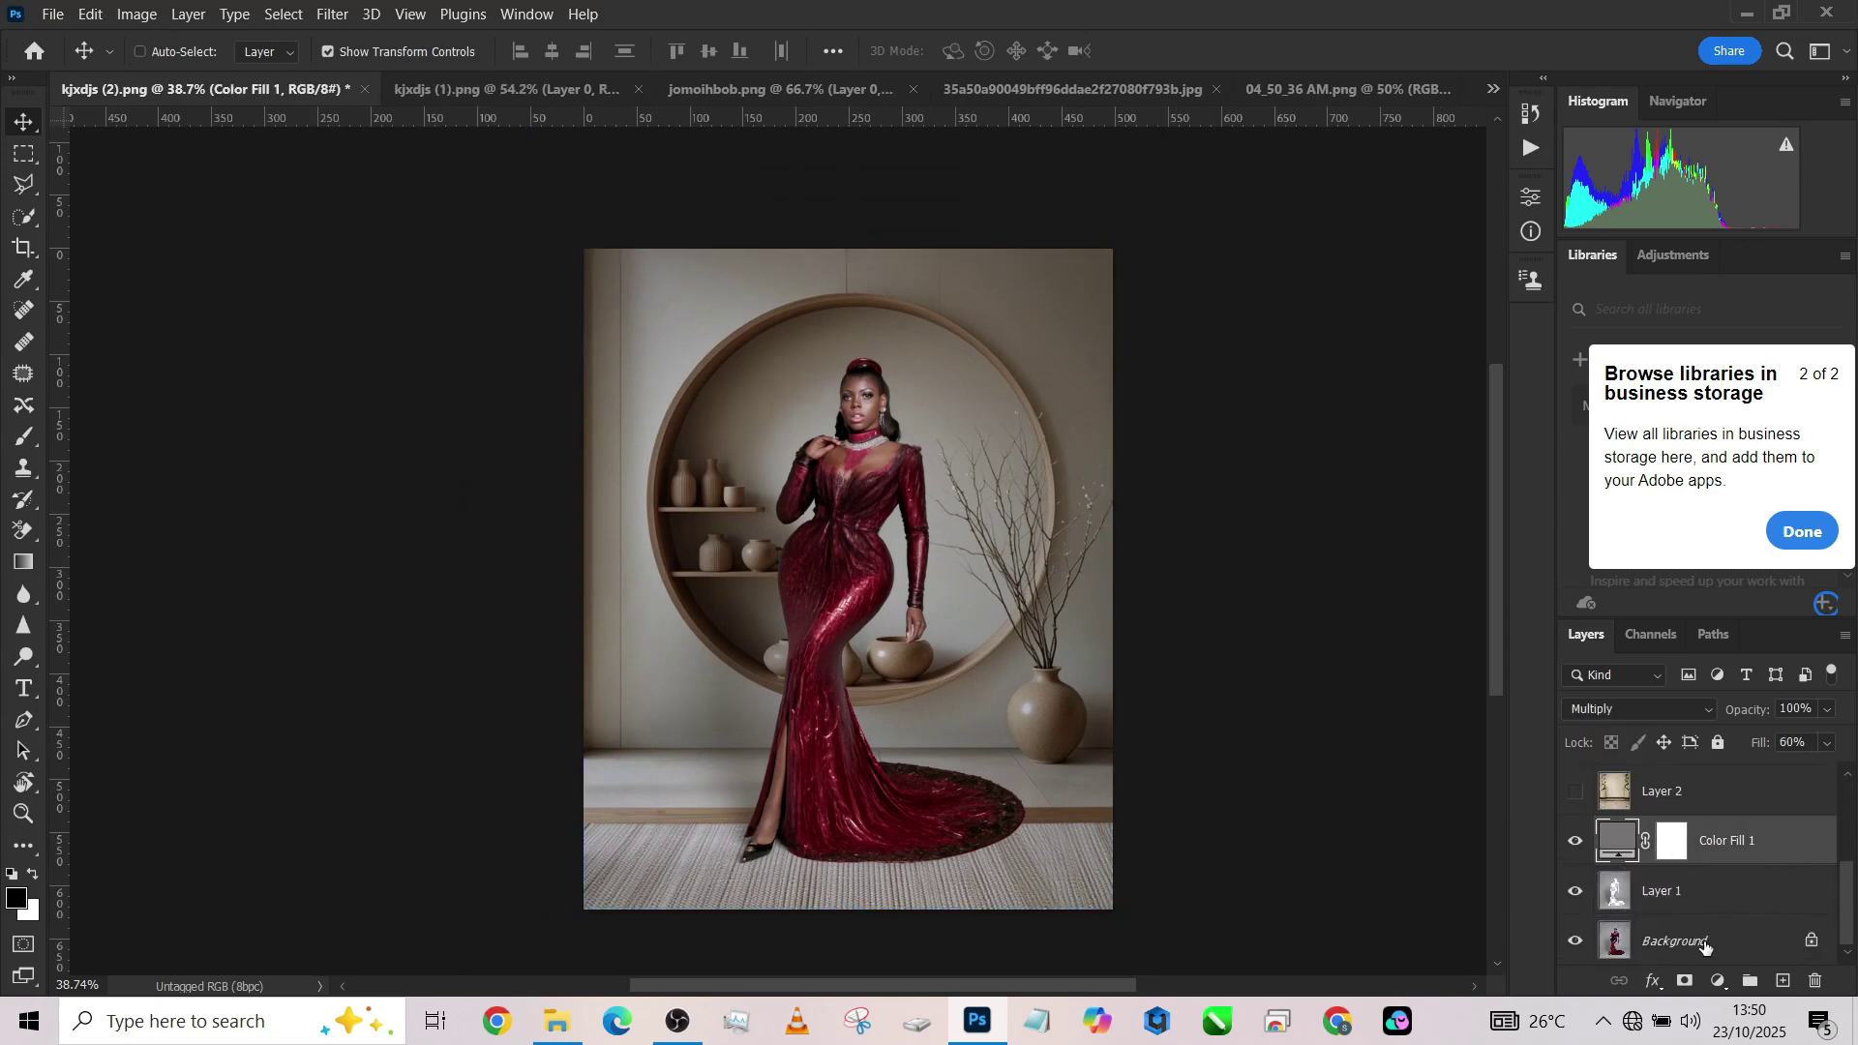
click(1708, 939)
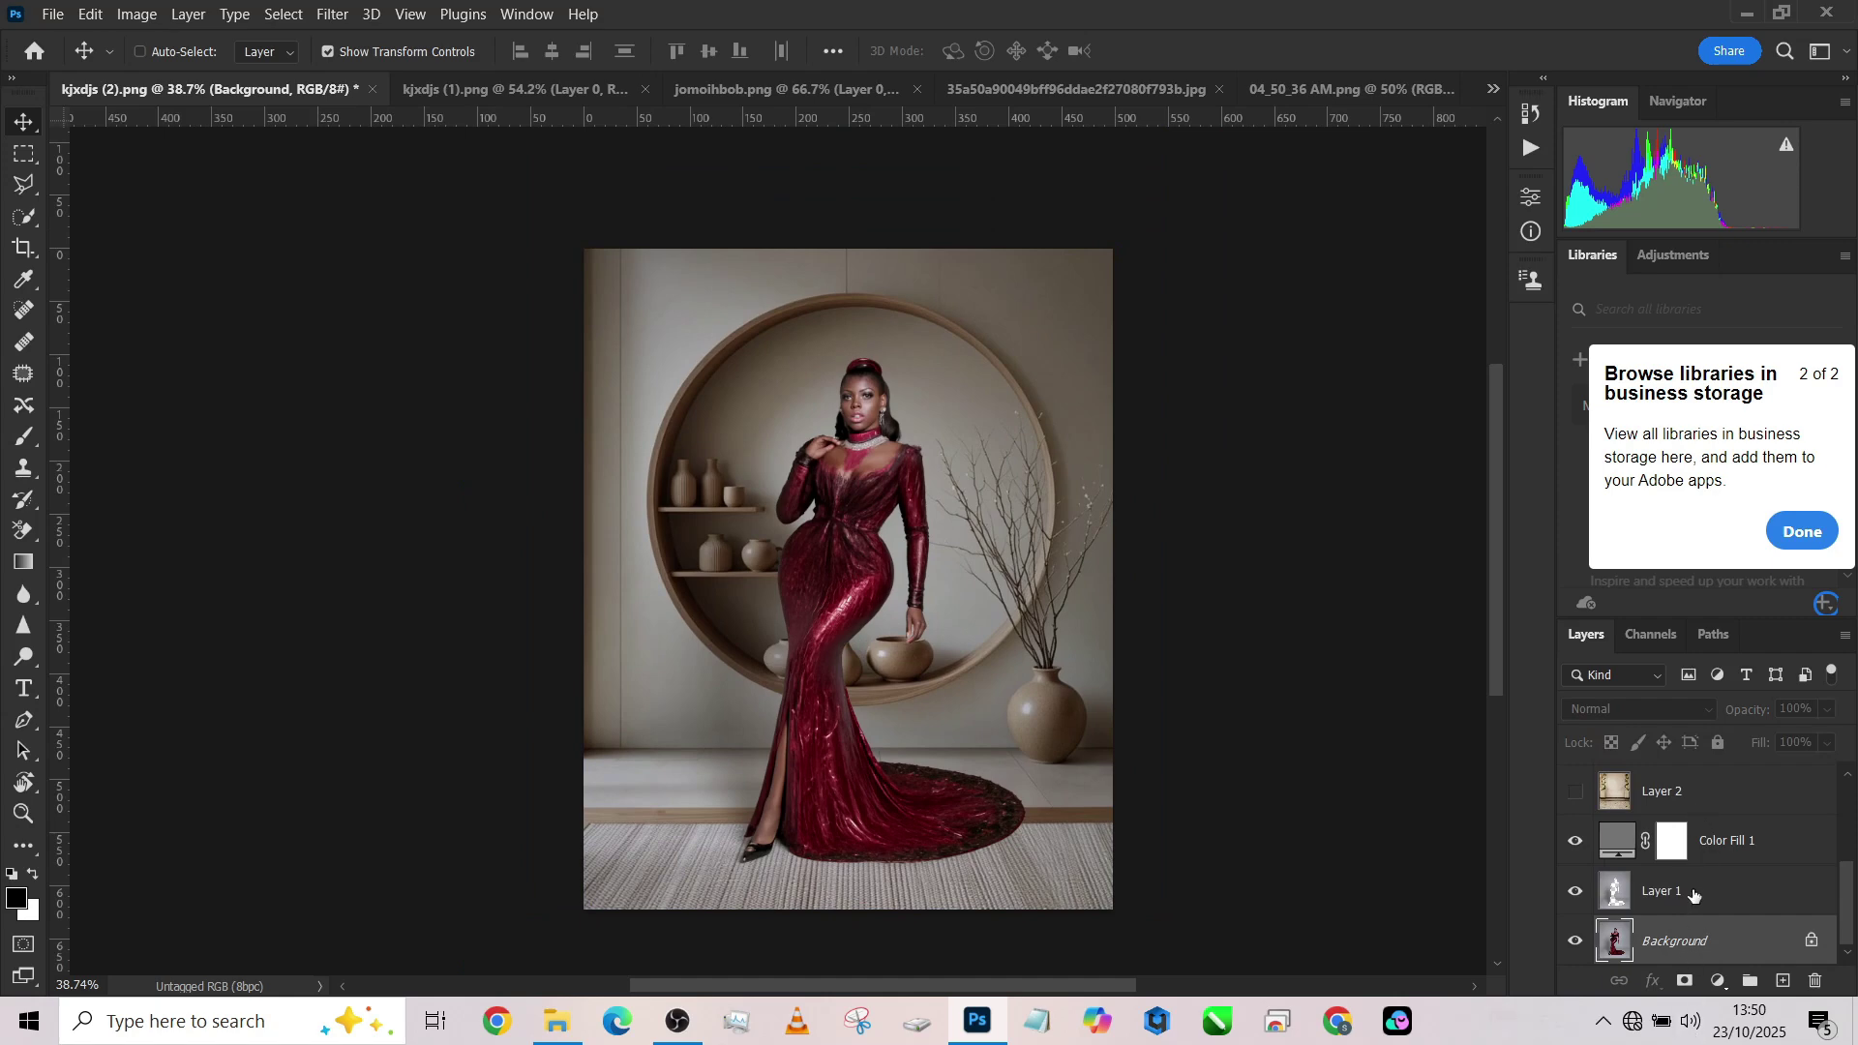
Preview the Color Fill 2 blue tint, hide the round-shelf Layer 4, and bring up 04_50_36 AM.png.
scroll(1697, 890, up, 3)
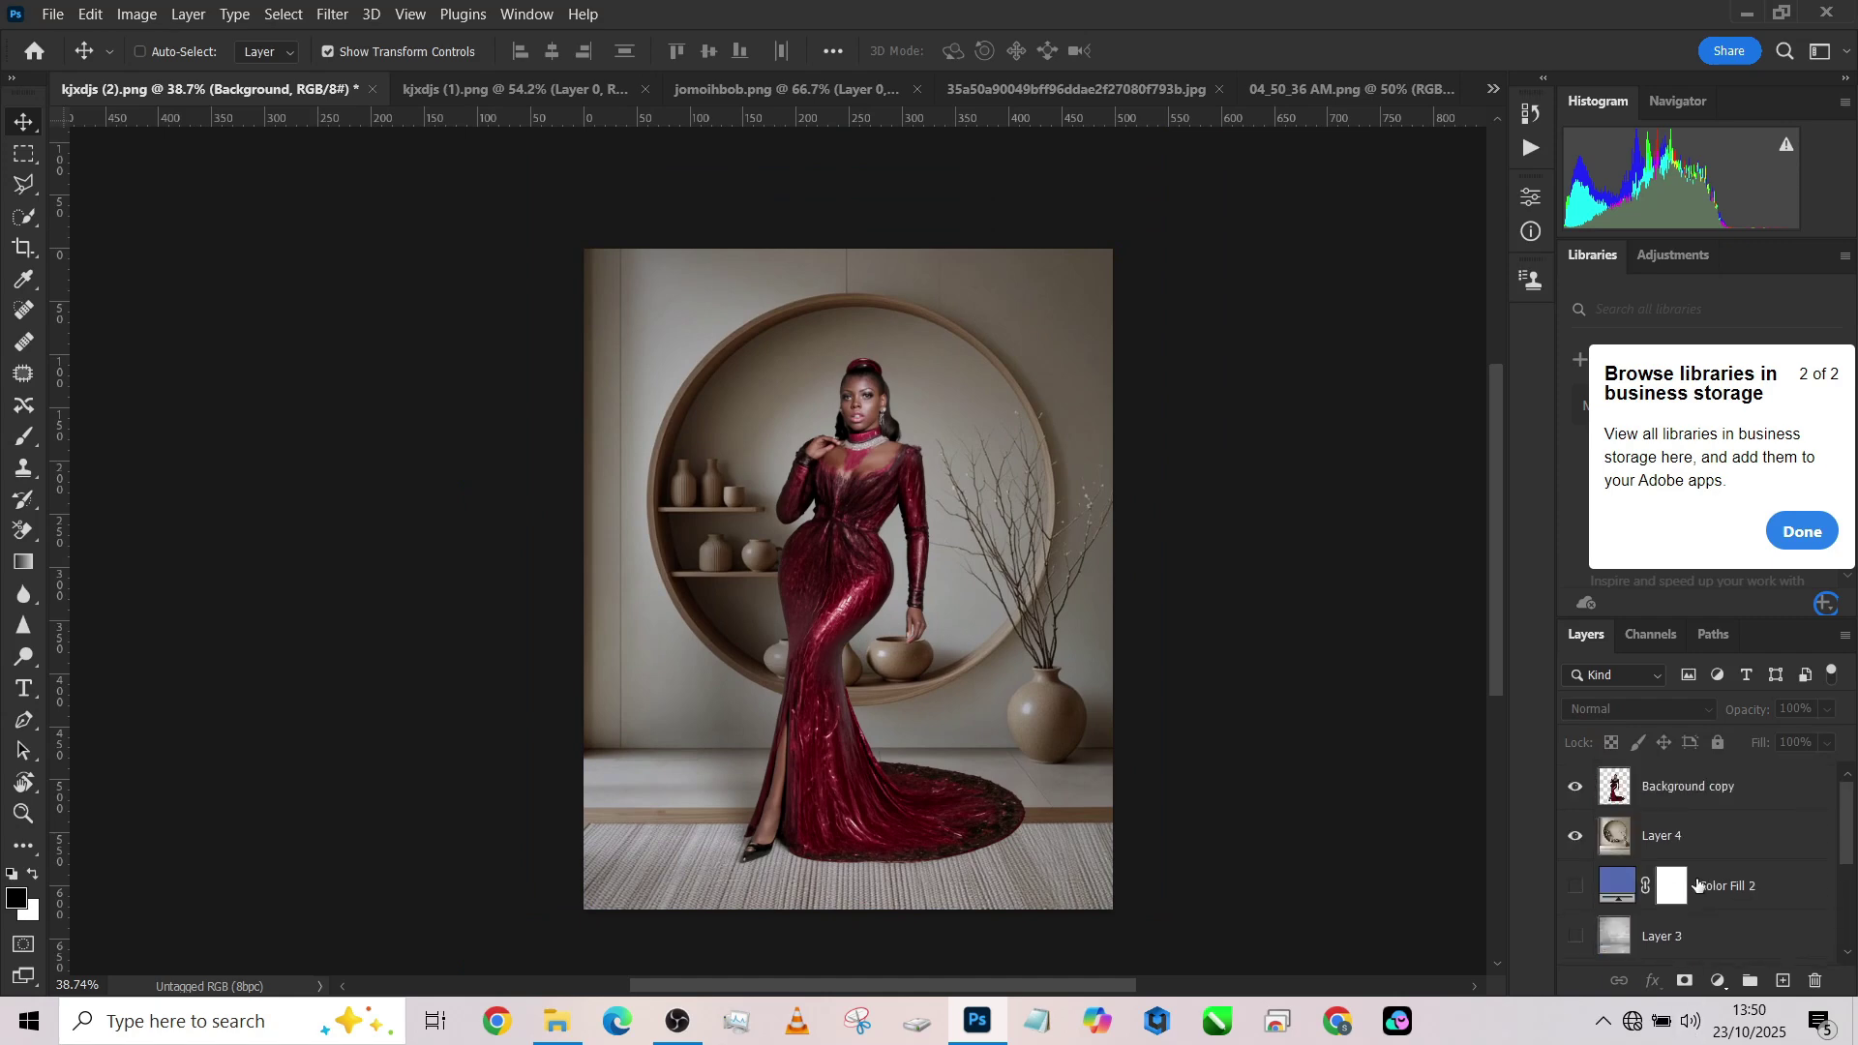
click(1577, 886)
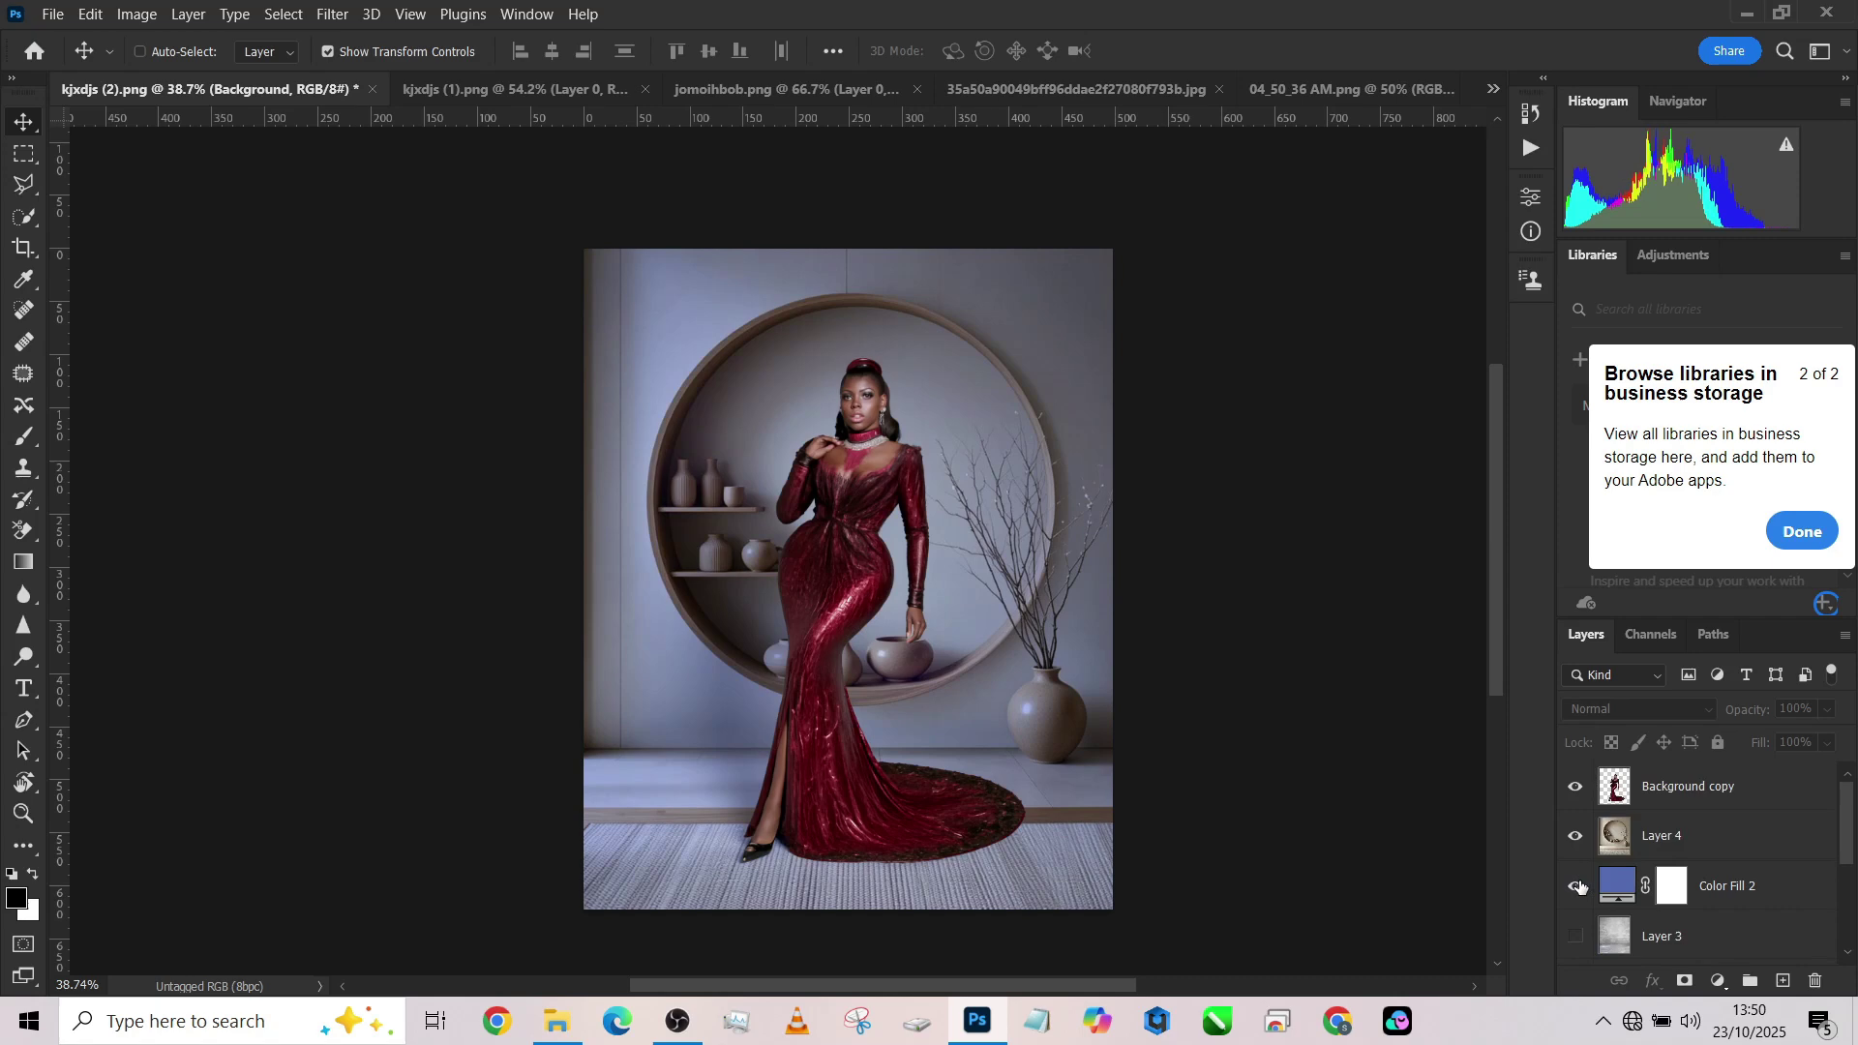
click(1578, 887)
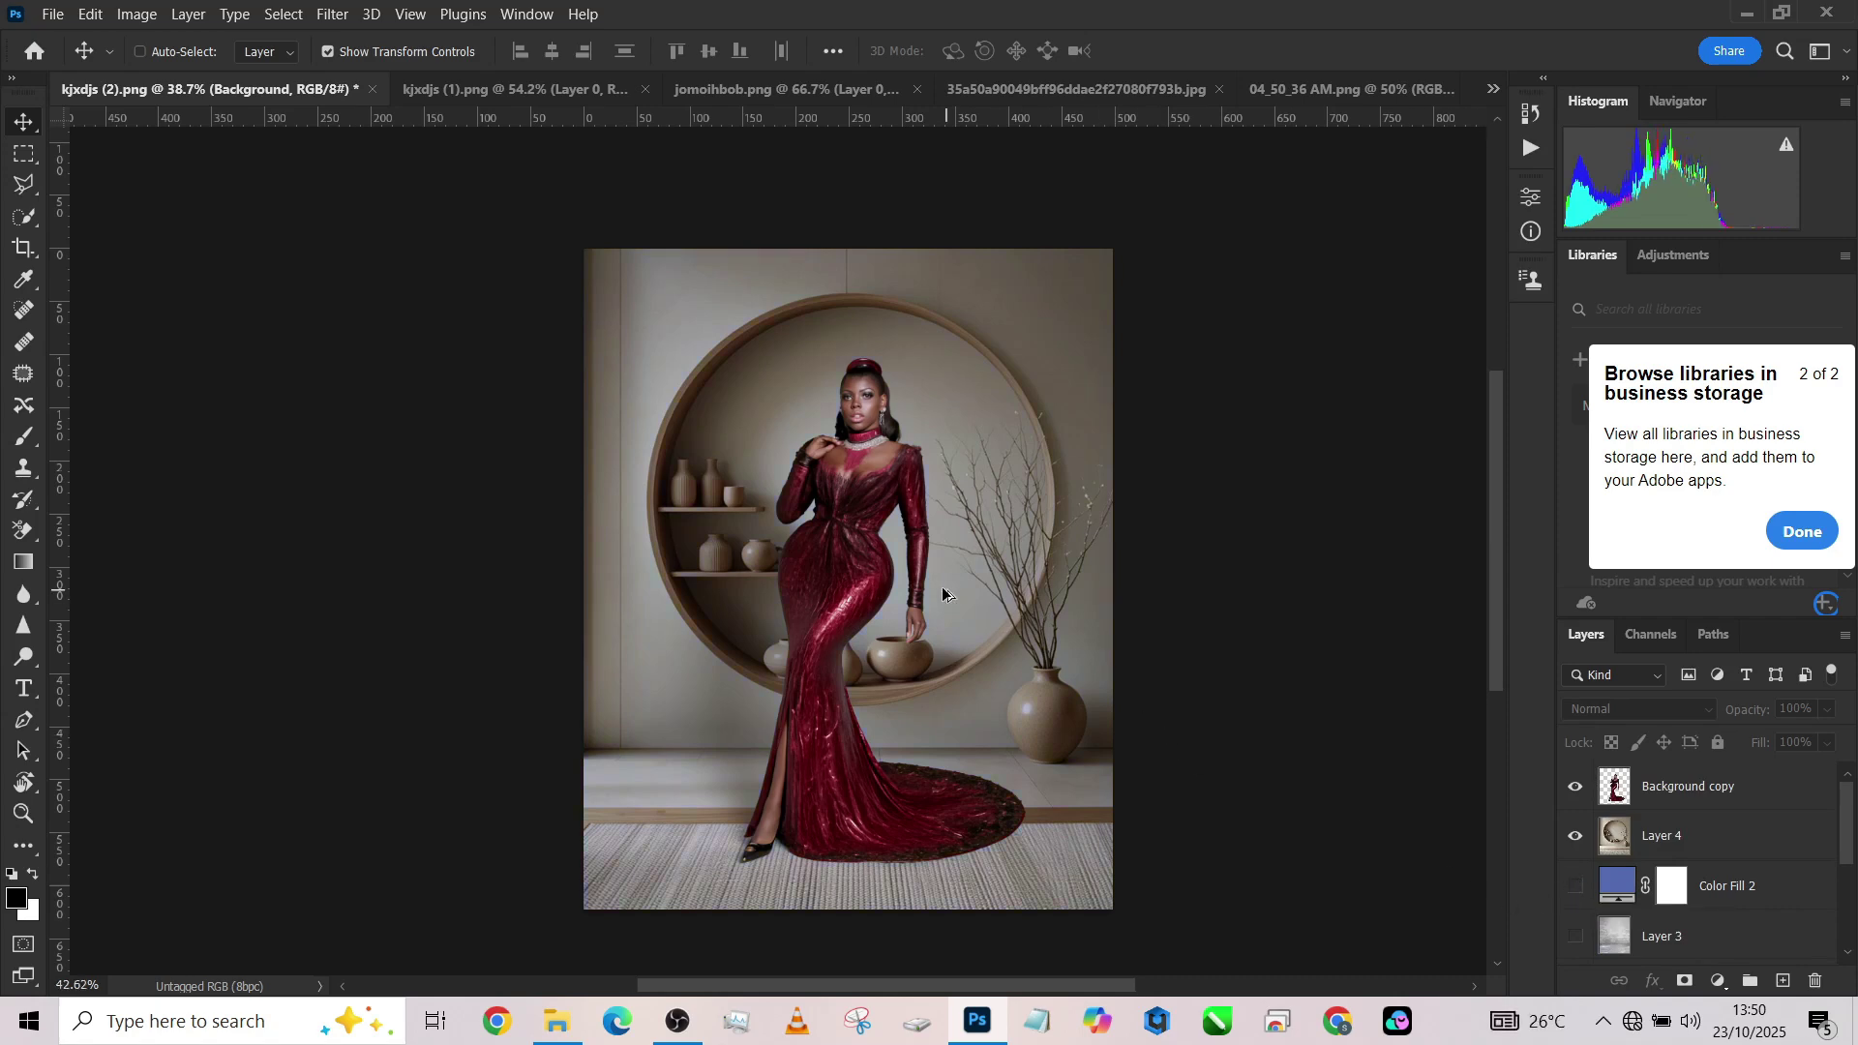
scroll(943, 594, up, 1)
click(1576, 835)
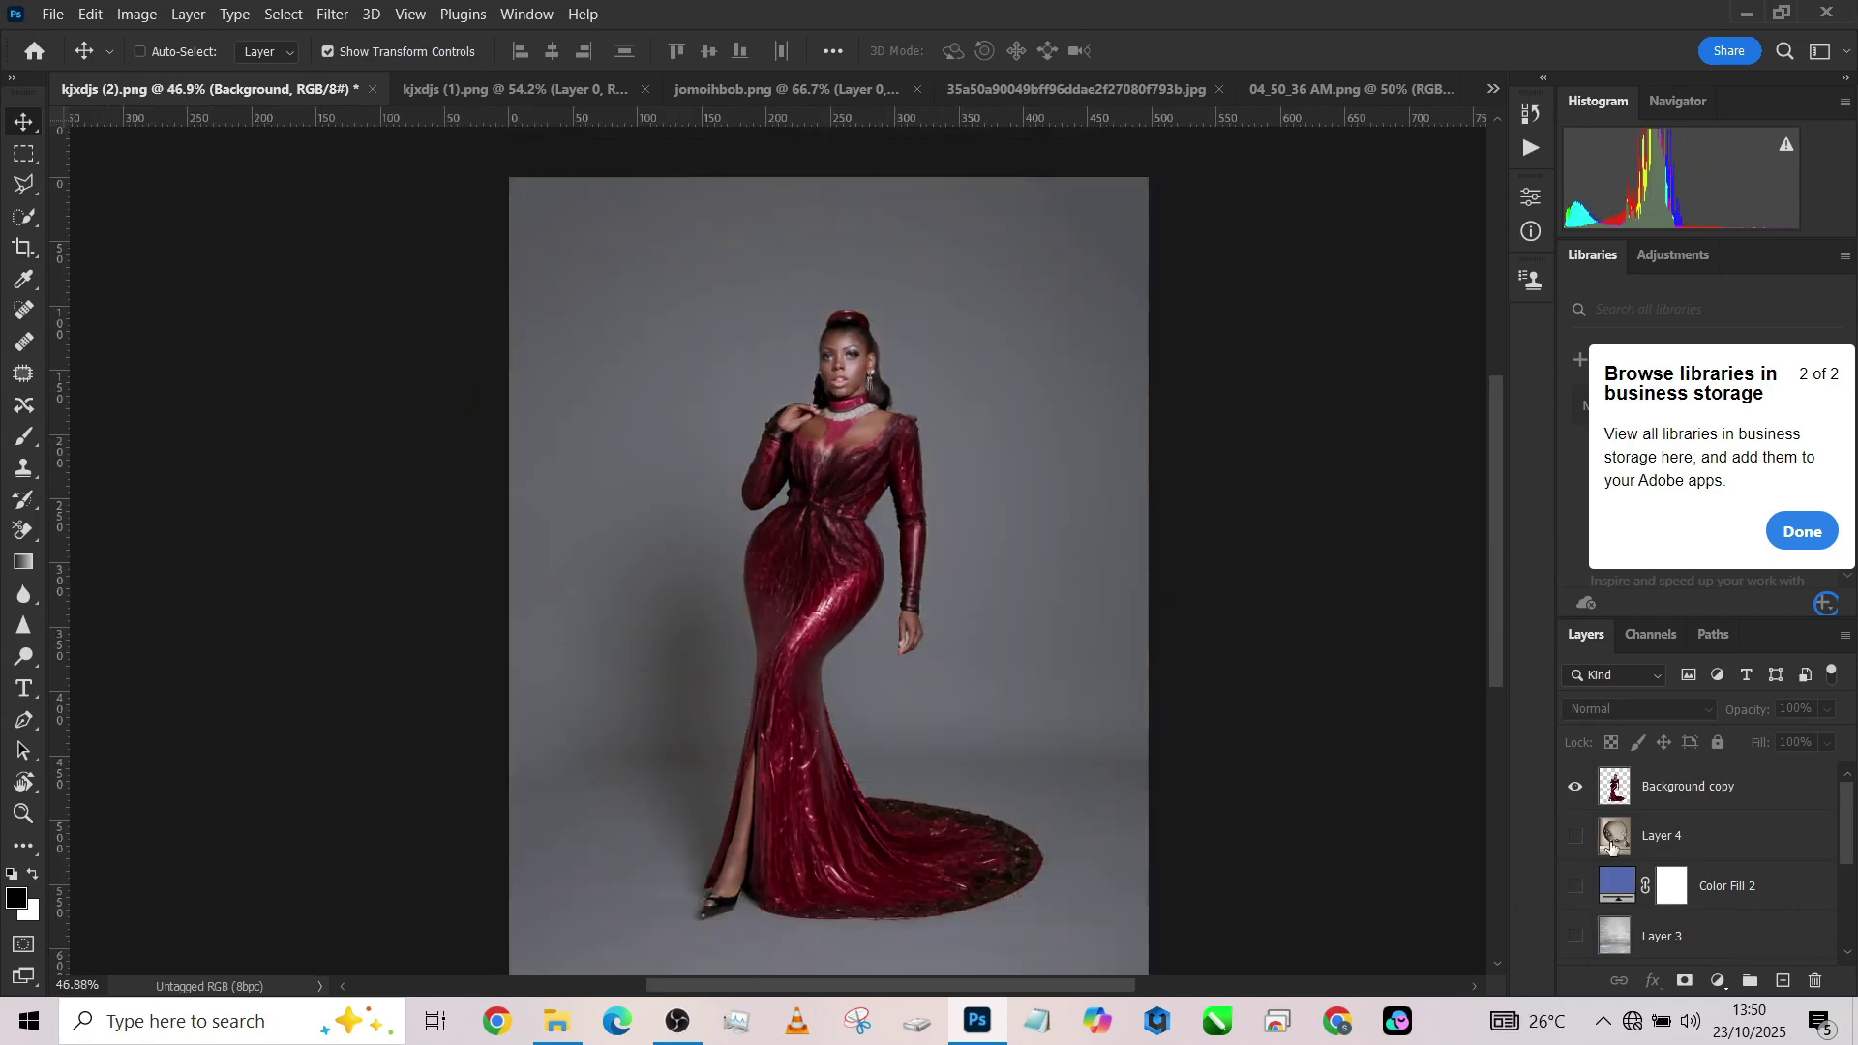
click(1745, 840)
click(1277, 89)
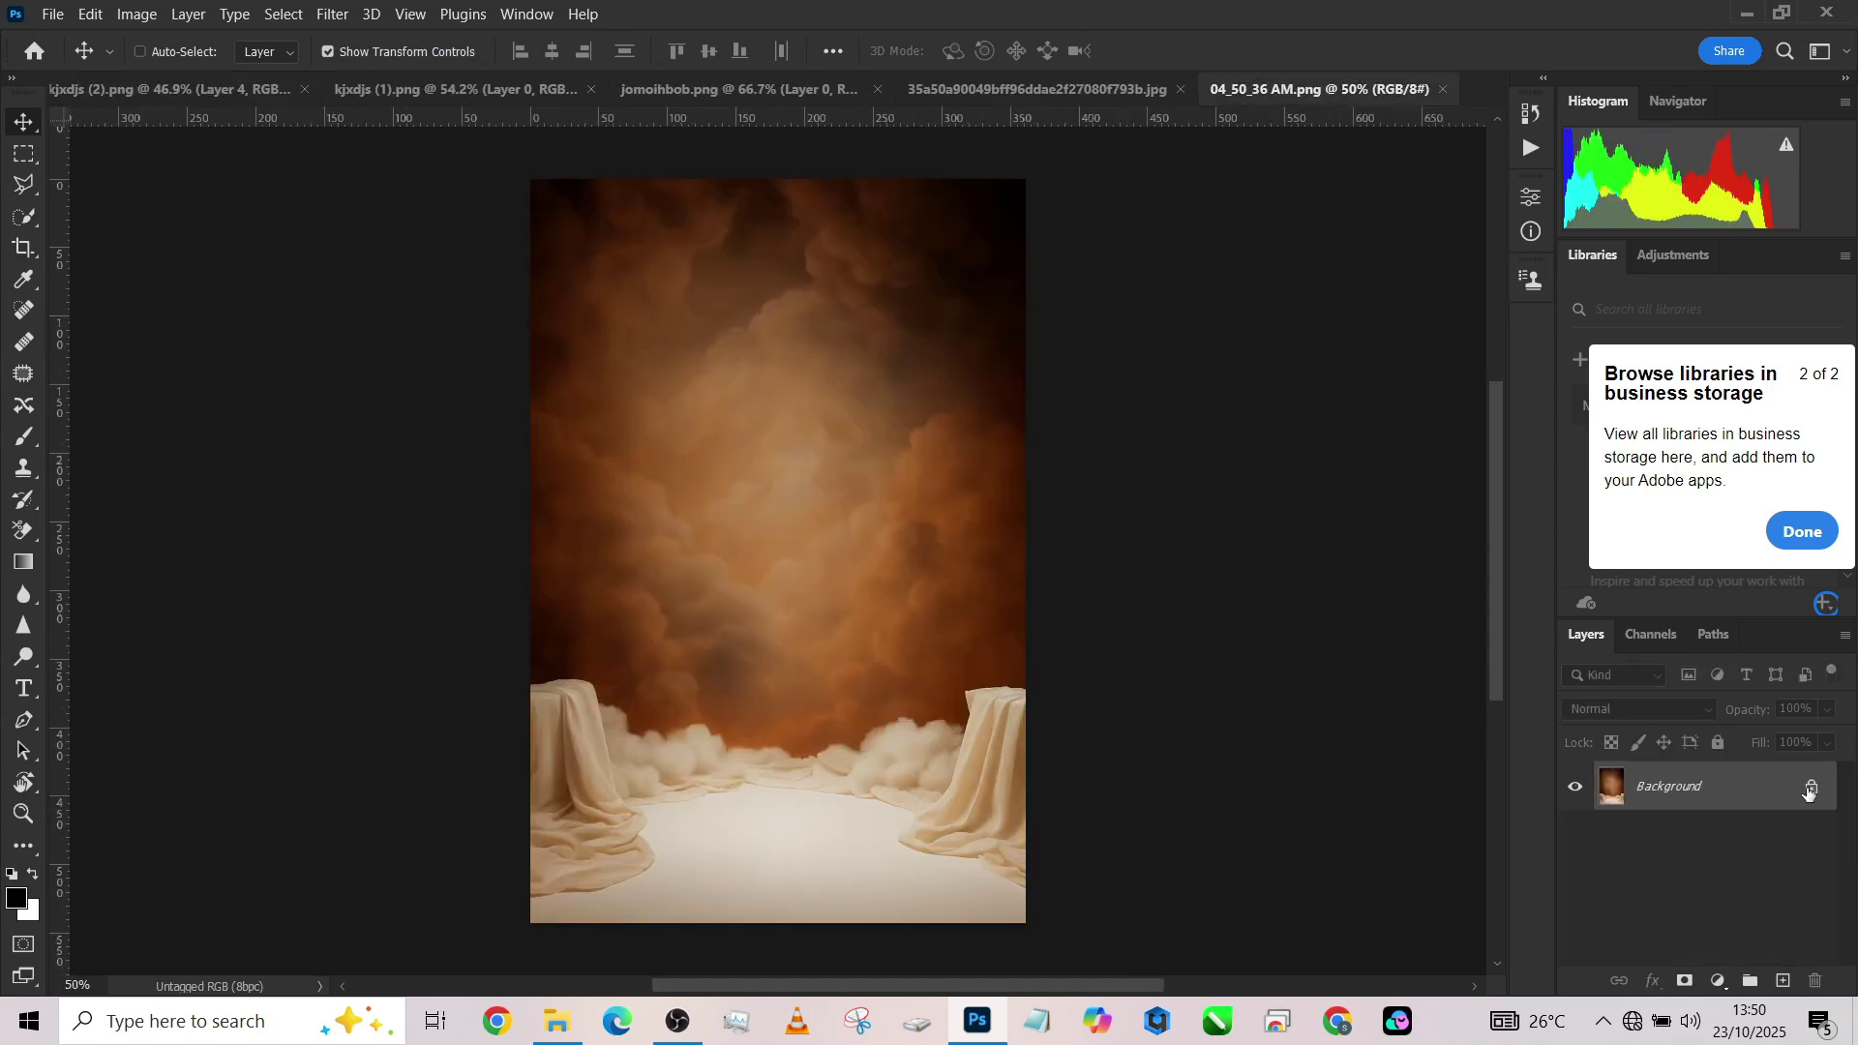
Unlock the cloud image's Background layer and drag it into the gown composite as a new layer.
click(1810, 792)
drag(820, 422, 554, 289)
drag(746, 515, 787, 550)
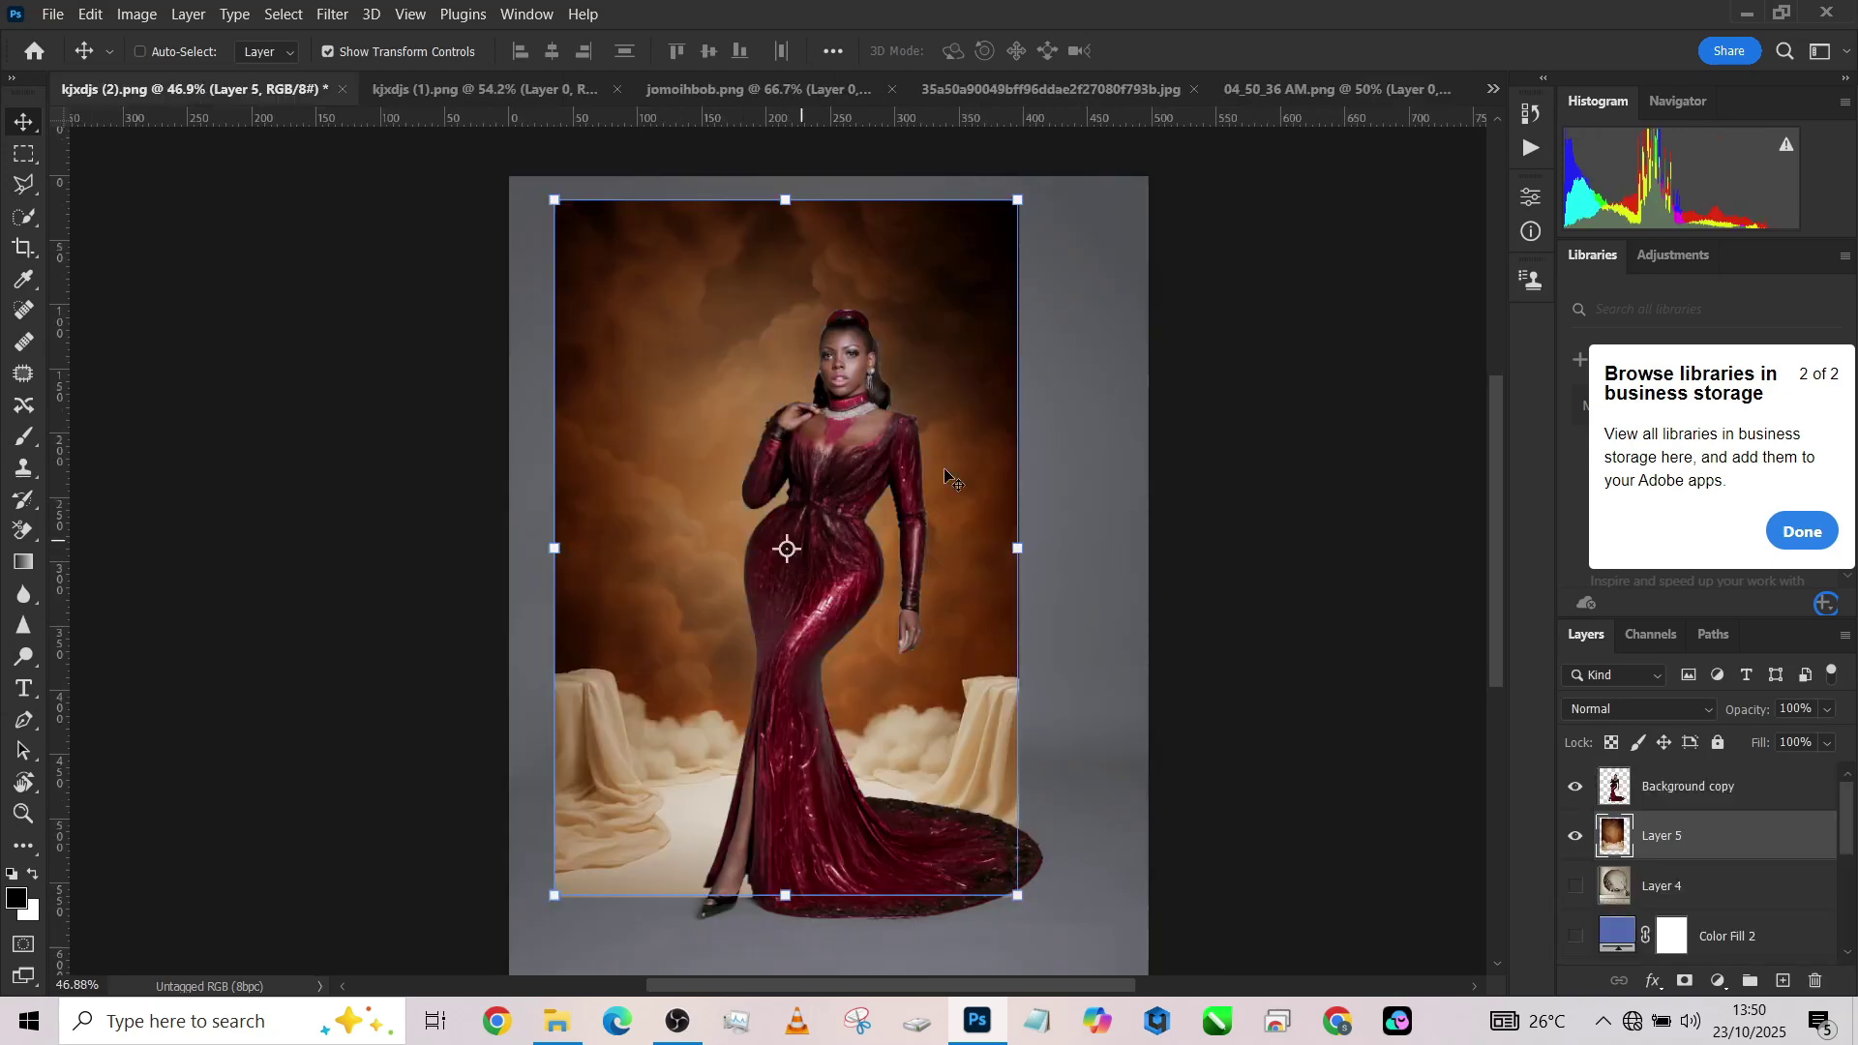
drag(973, 493, 999, 474)
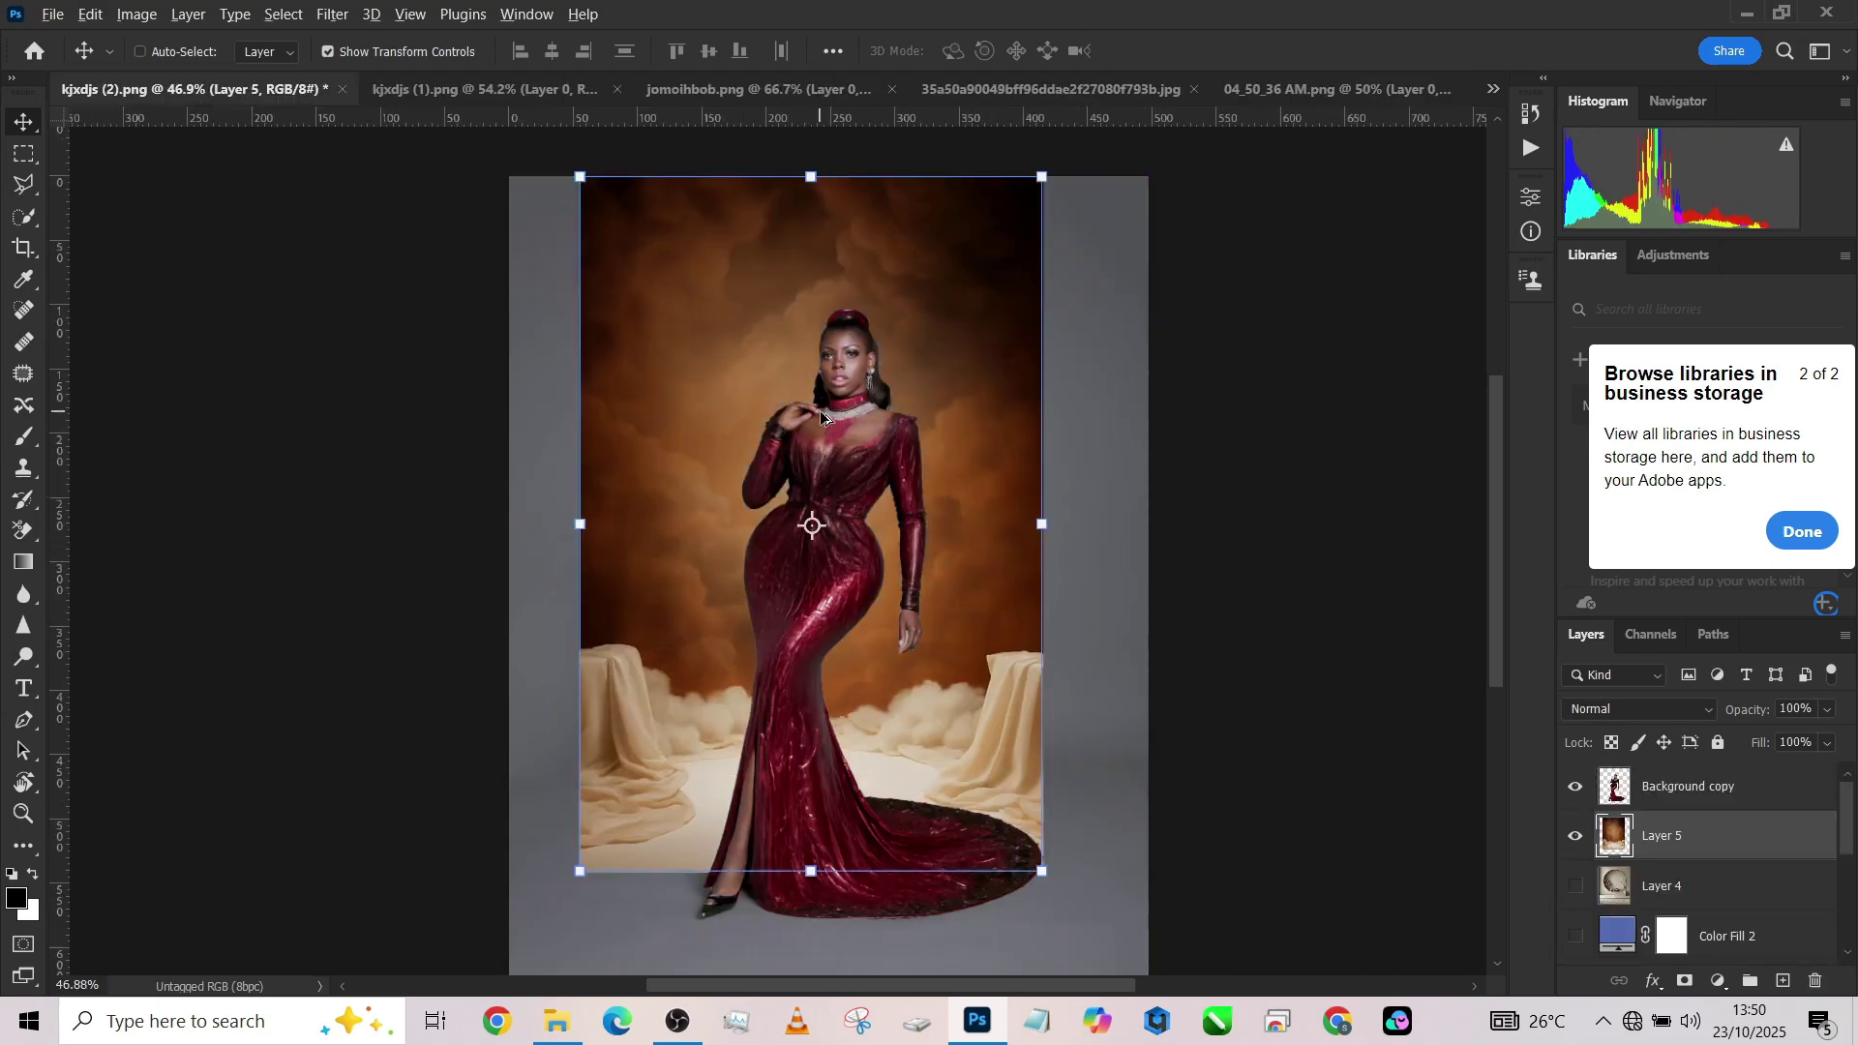
Free-transform the cloud backdrop, enlarging it to about 152% and shifting it up-right.
click(1045, 474)
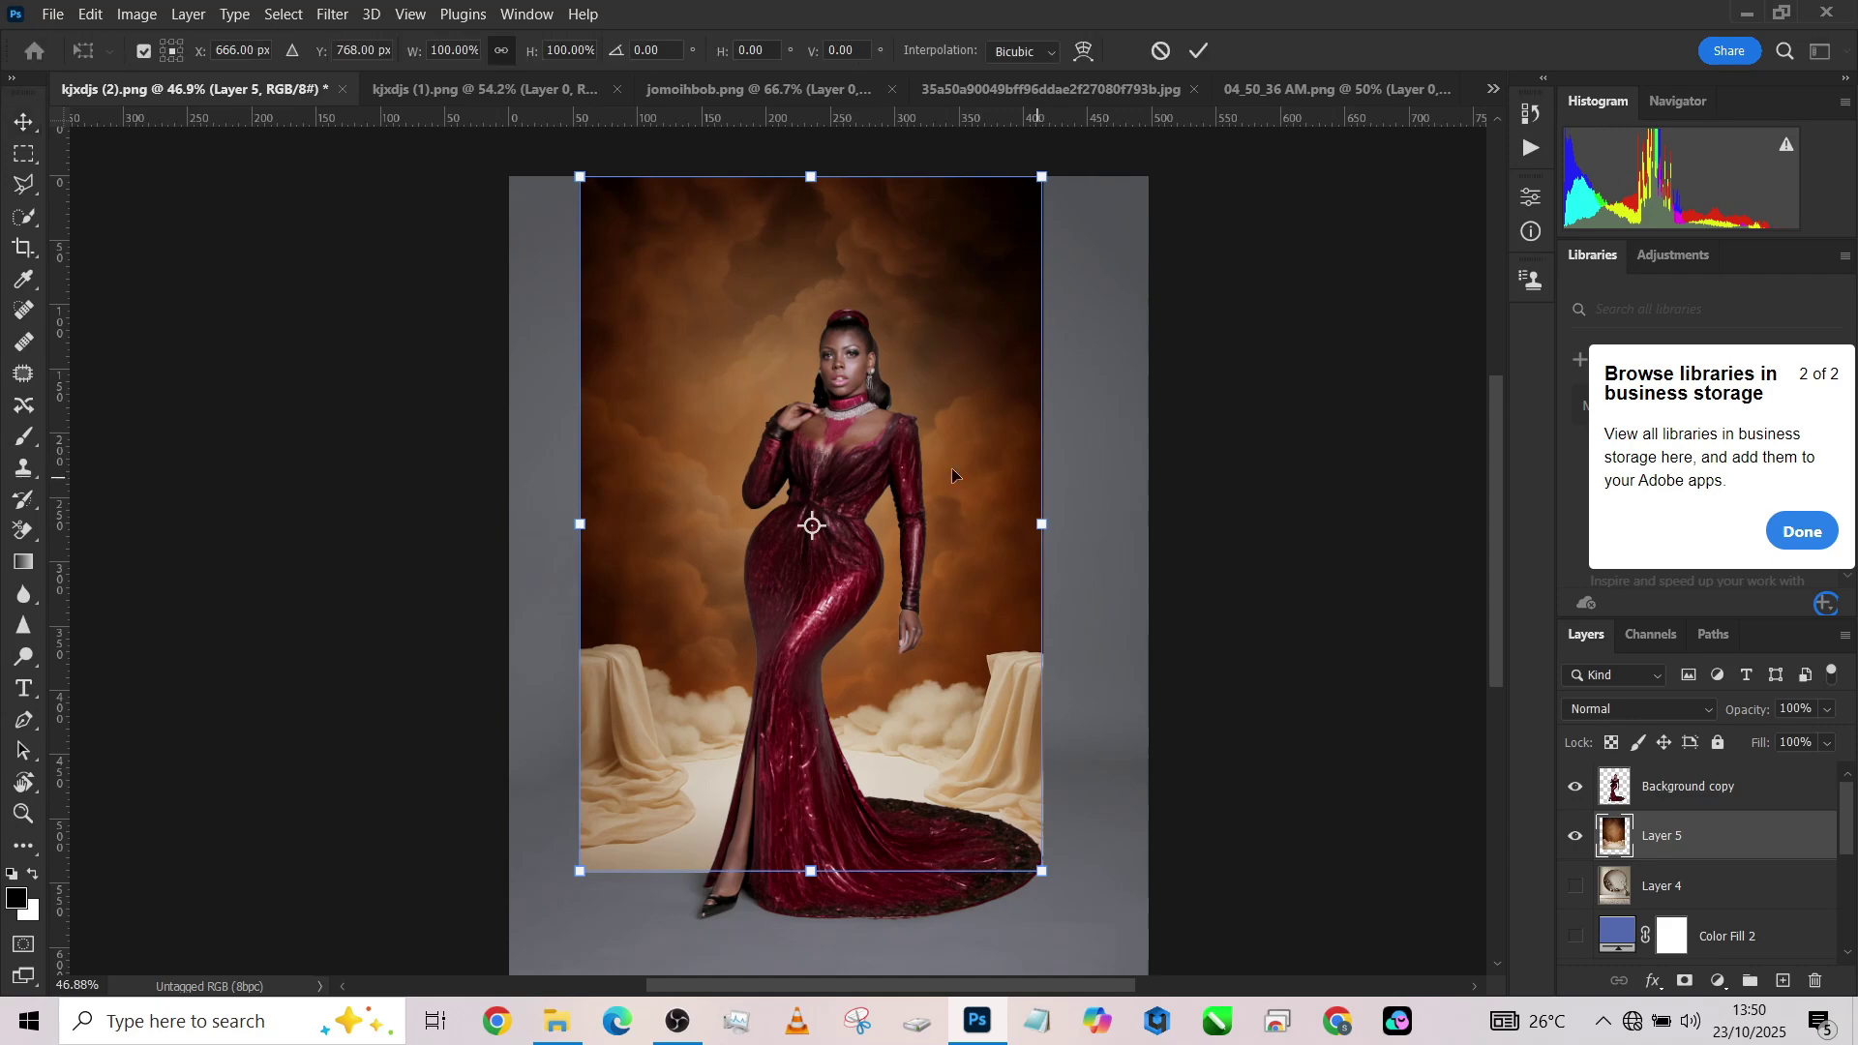
alt+click(841, 418)
drag(811, 871, 830, 987)
drag(961, 587, 985, 534)
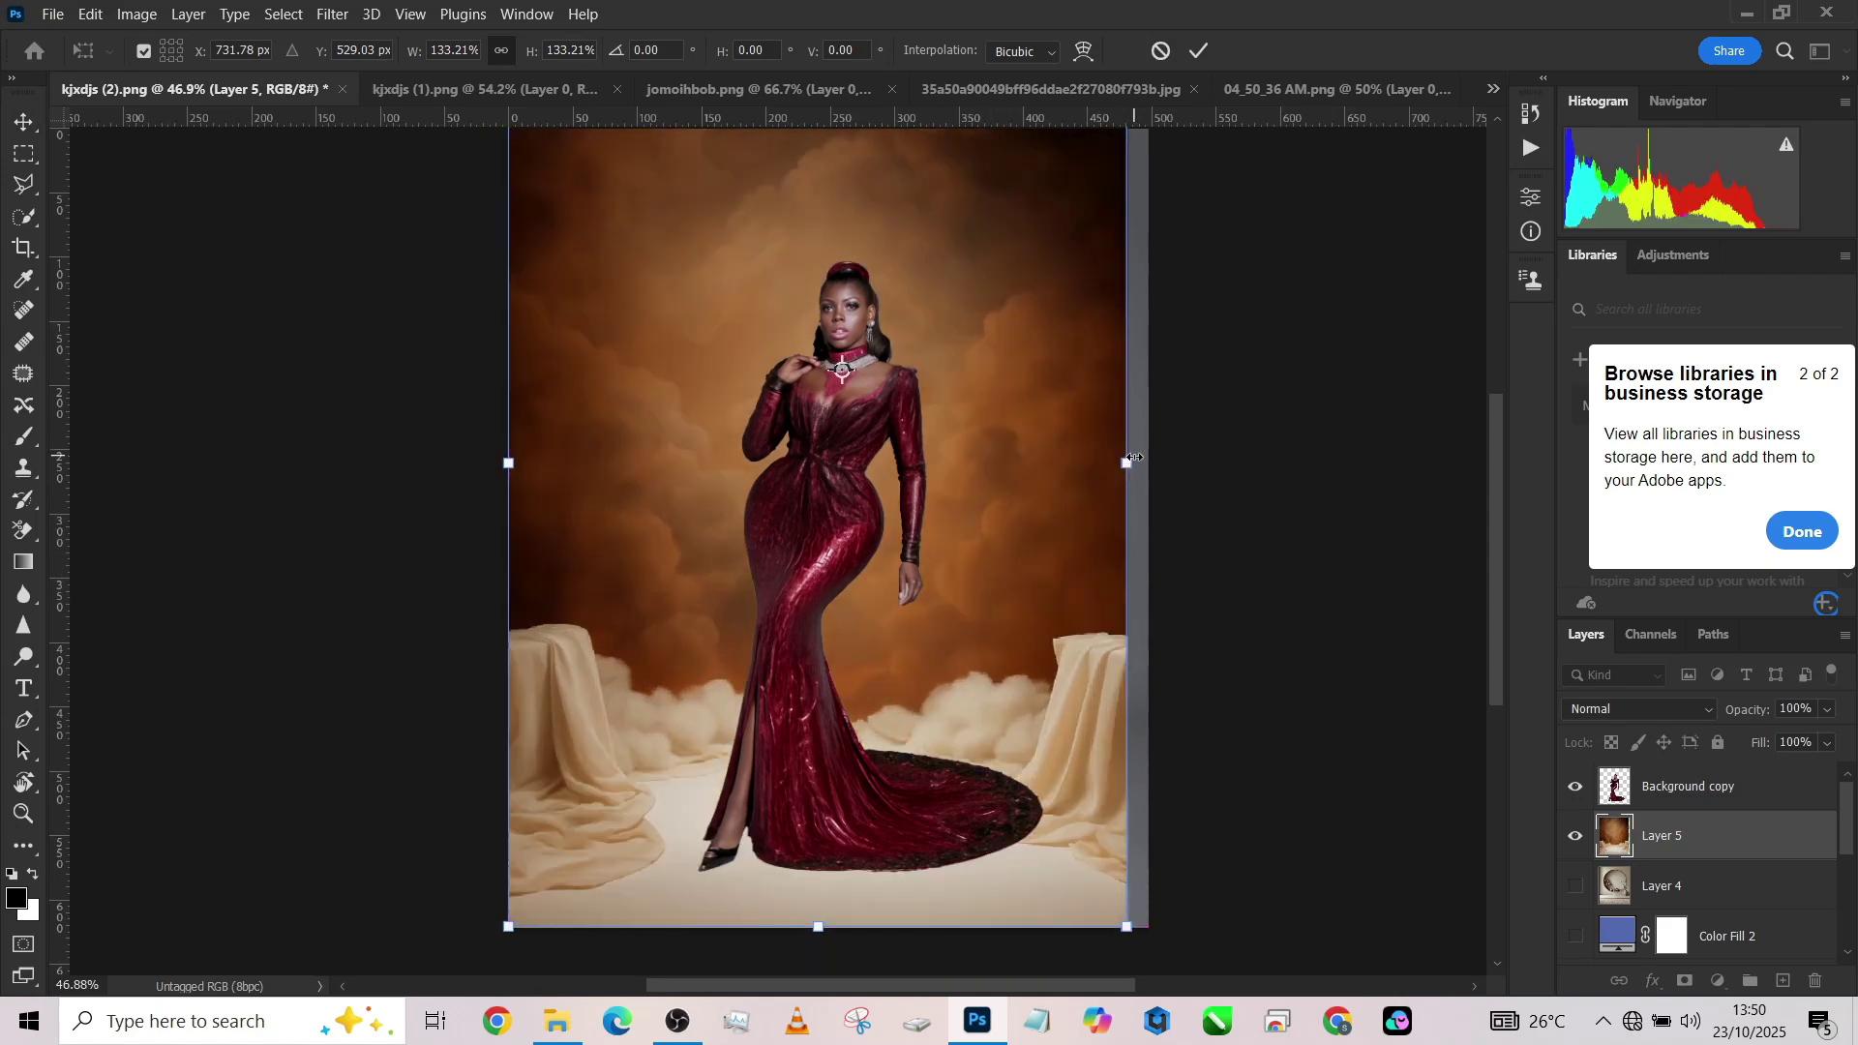
drag(1134, 458, 1175, 472)
drag(1049, 524, 1067, 421)
scroll(1014, 627, down, 3)
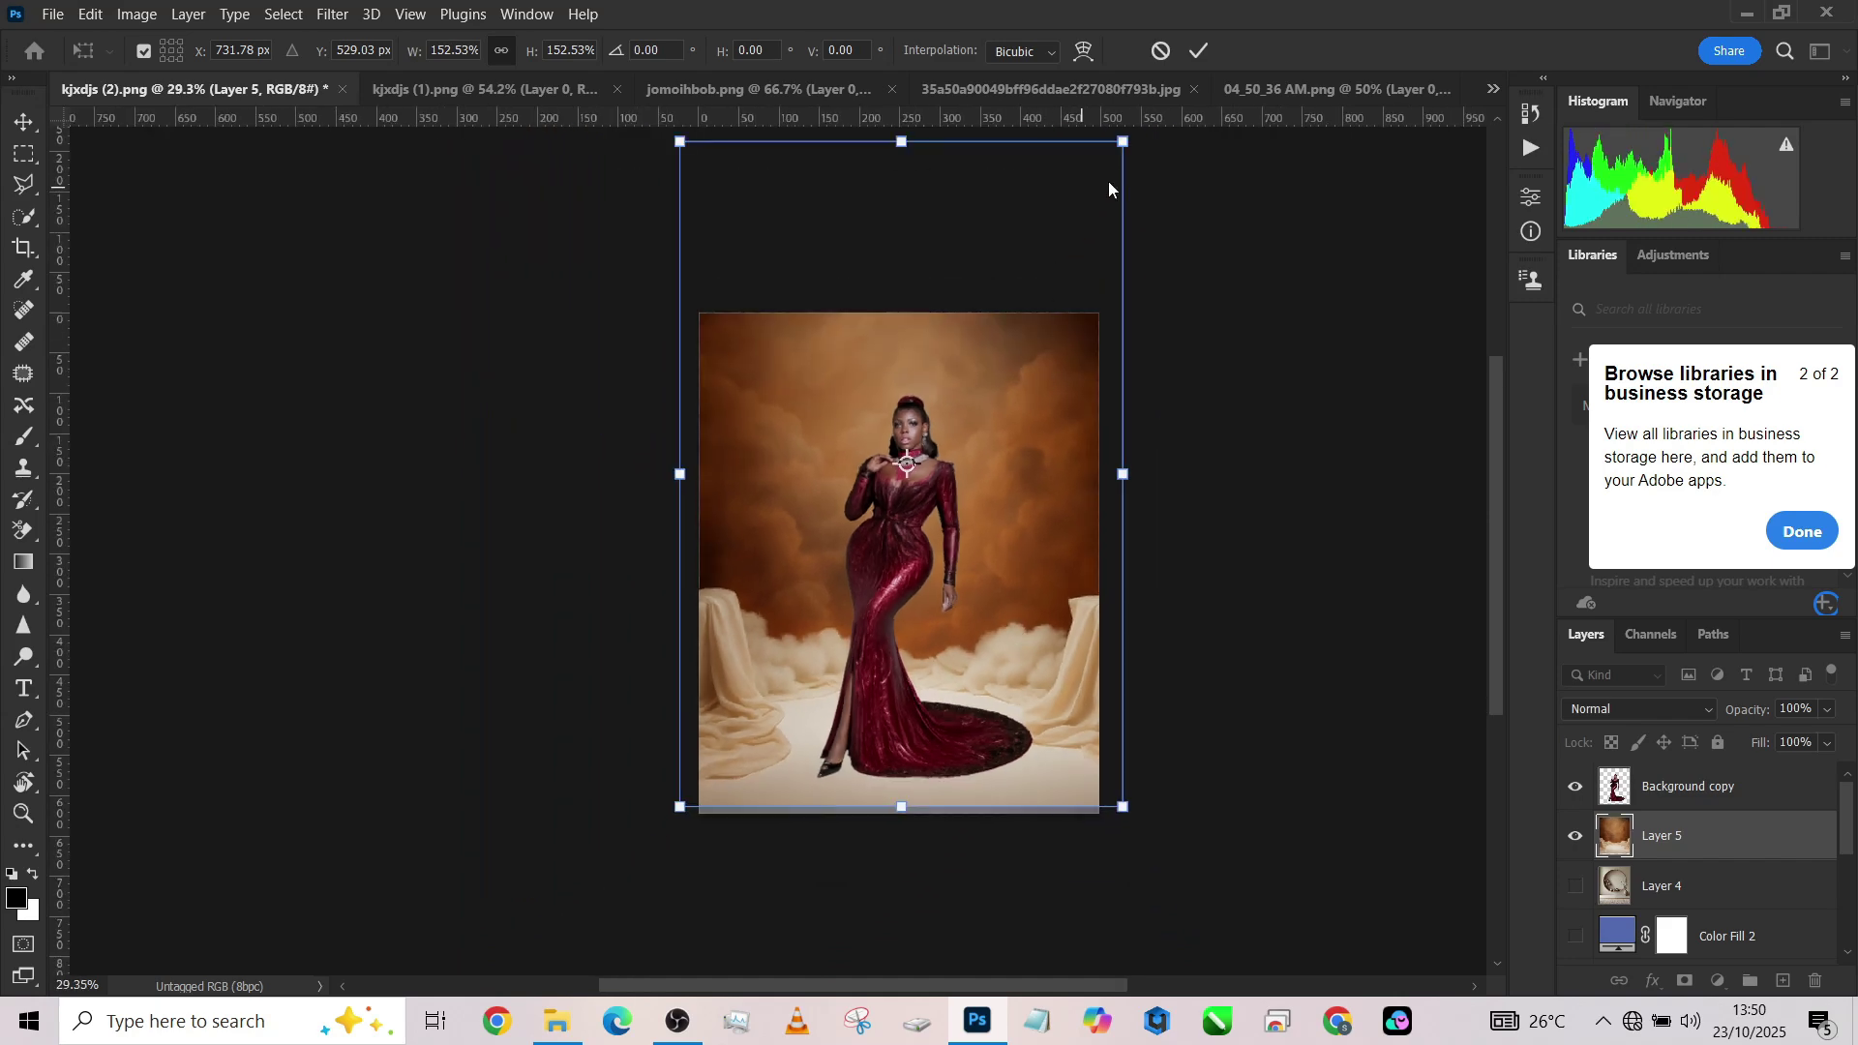
Fine-tune the backdrop to about 151% by 141% so it covers the canvas, then commit.
drag(1123, 142, 1105, 168)
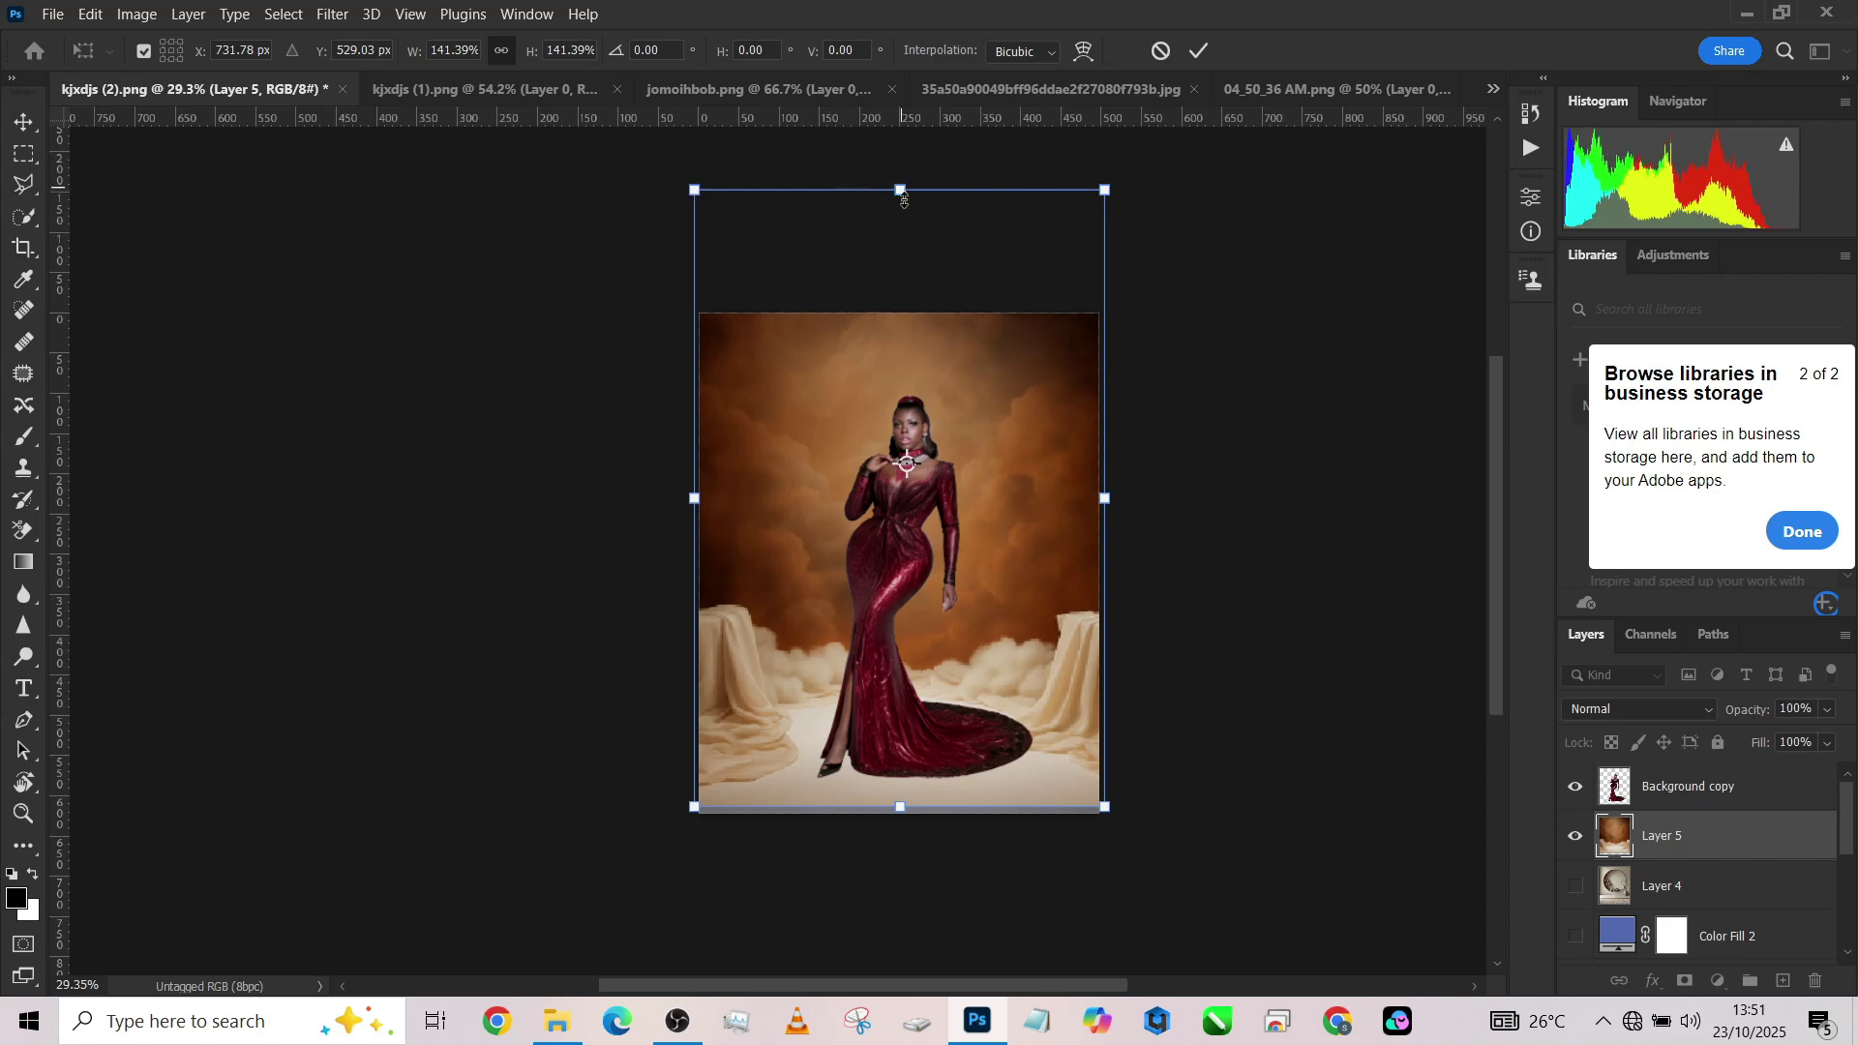
drag(898, 282, 892, 288)
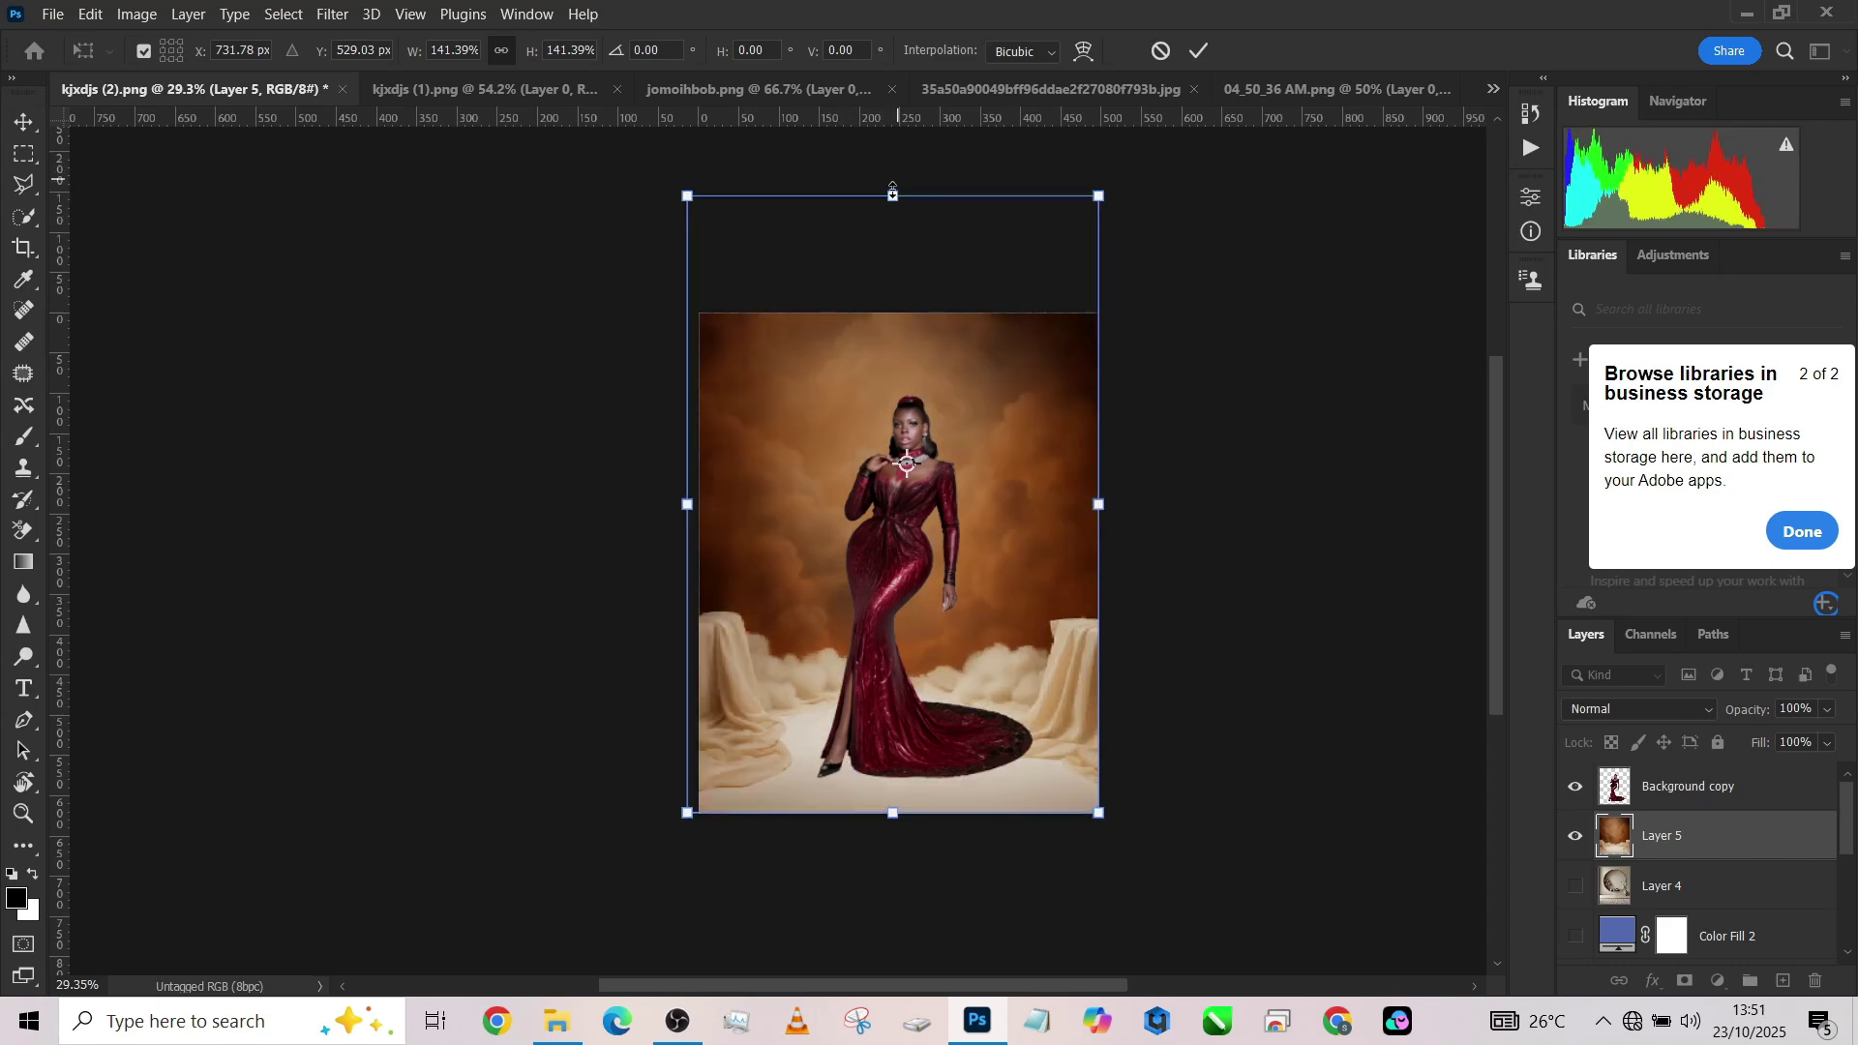
drag(892, 197, 892, 239)
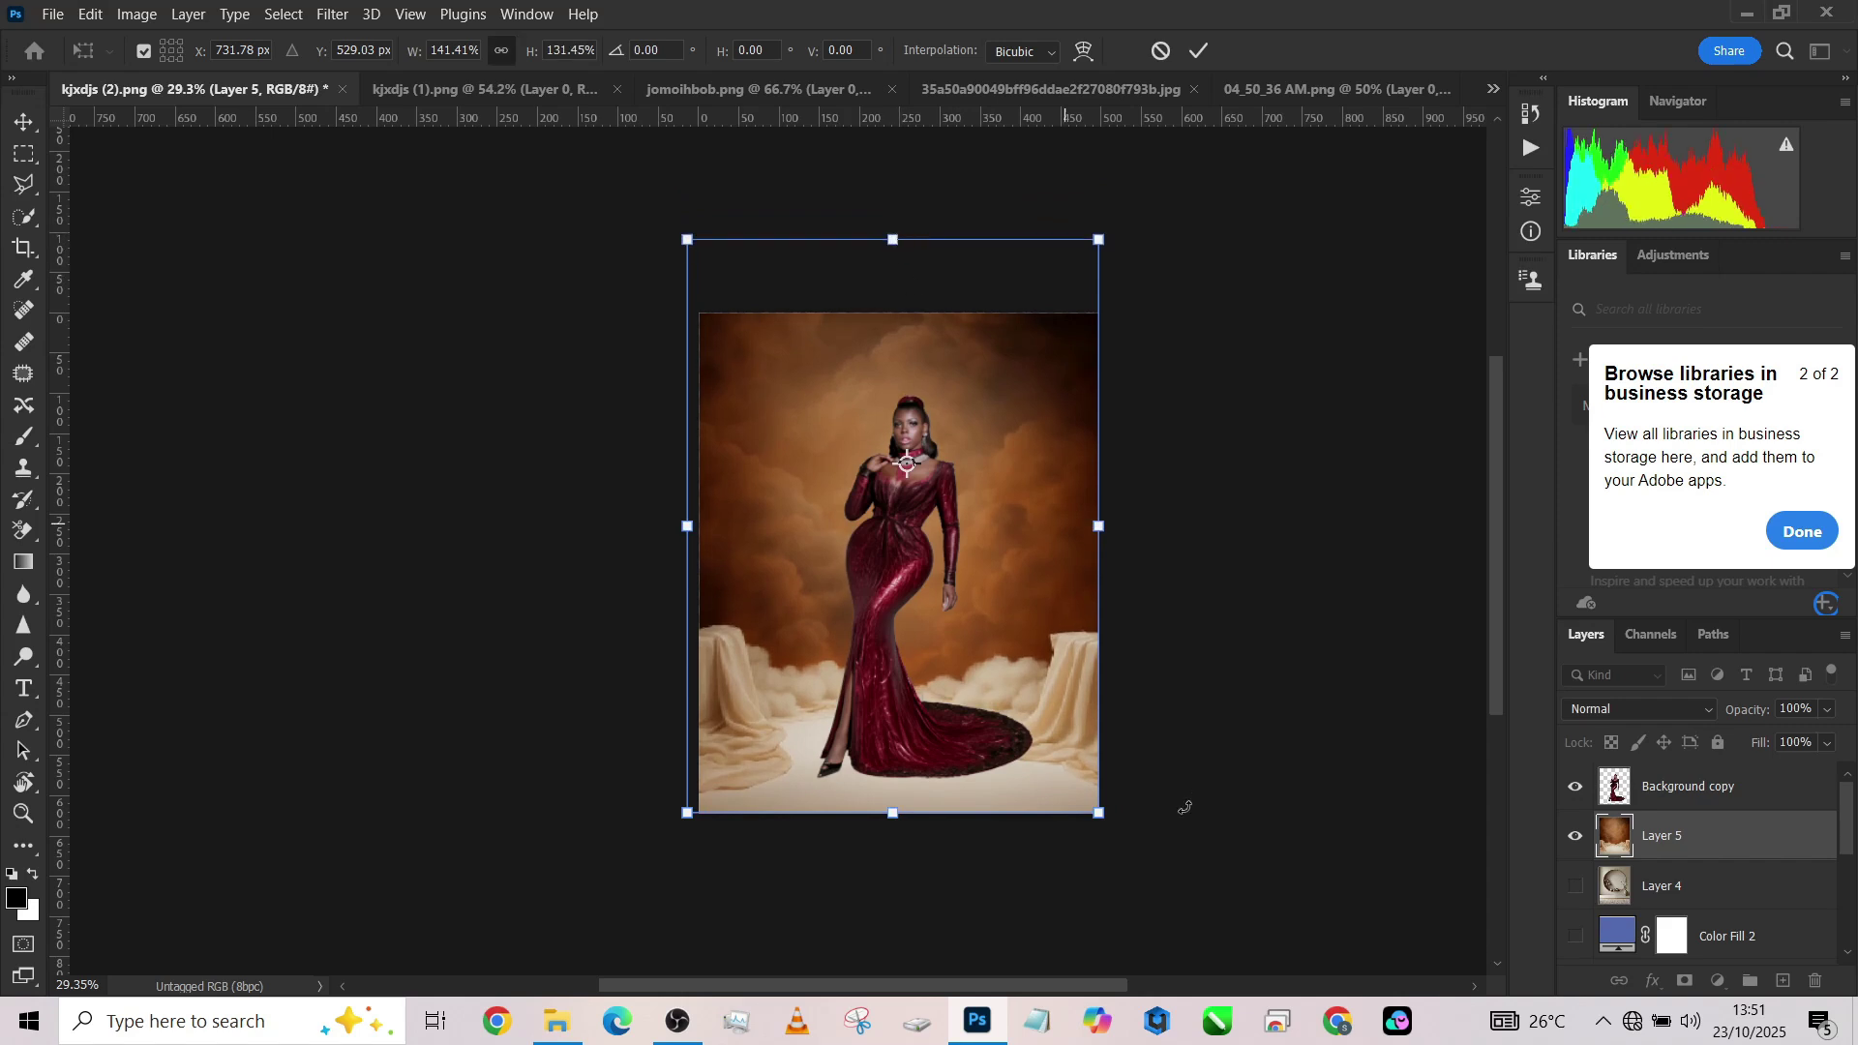
drag(1061, 717, 1068, 666)
drag(1109, 778, 1122, 800)
drag(1025, 675, 1050, 679)
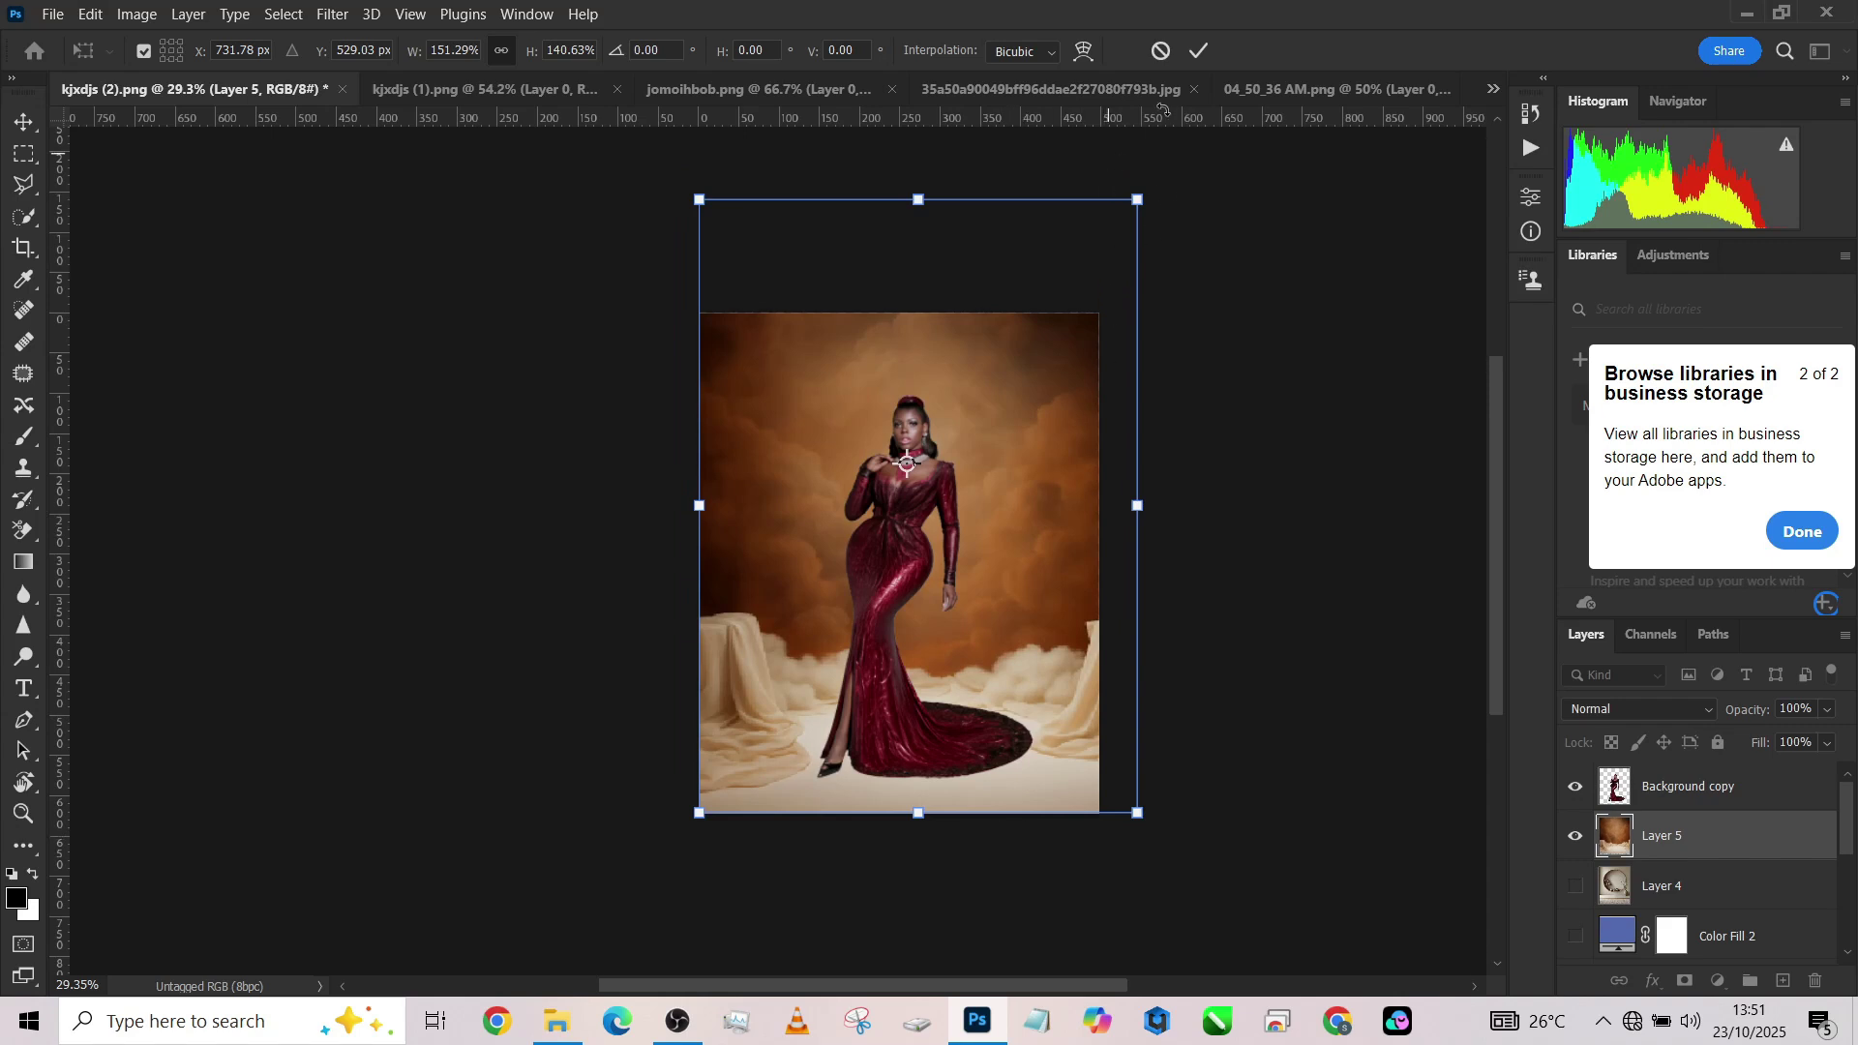
click(1192, 58)
Set the cloud Layer 5 blend mode to Overlay.
click(1587, 715)
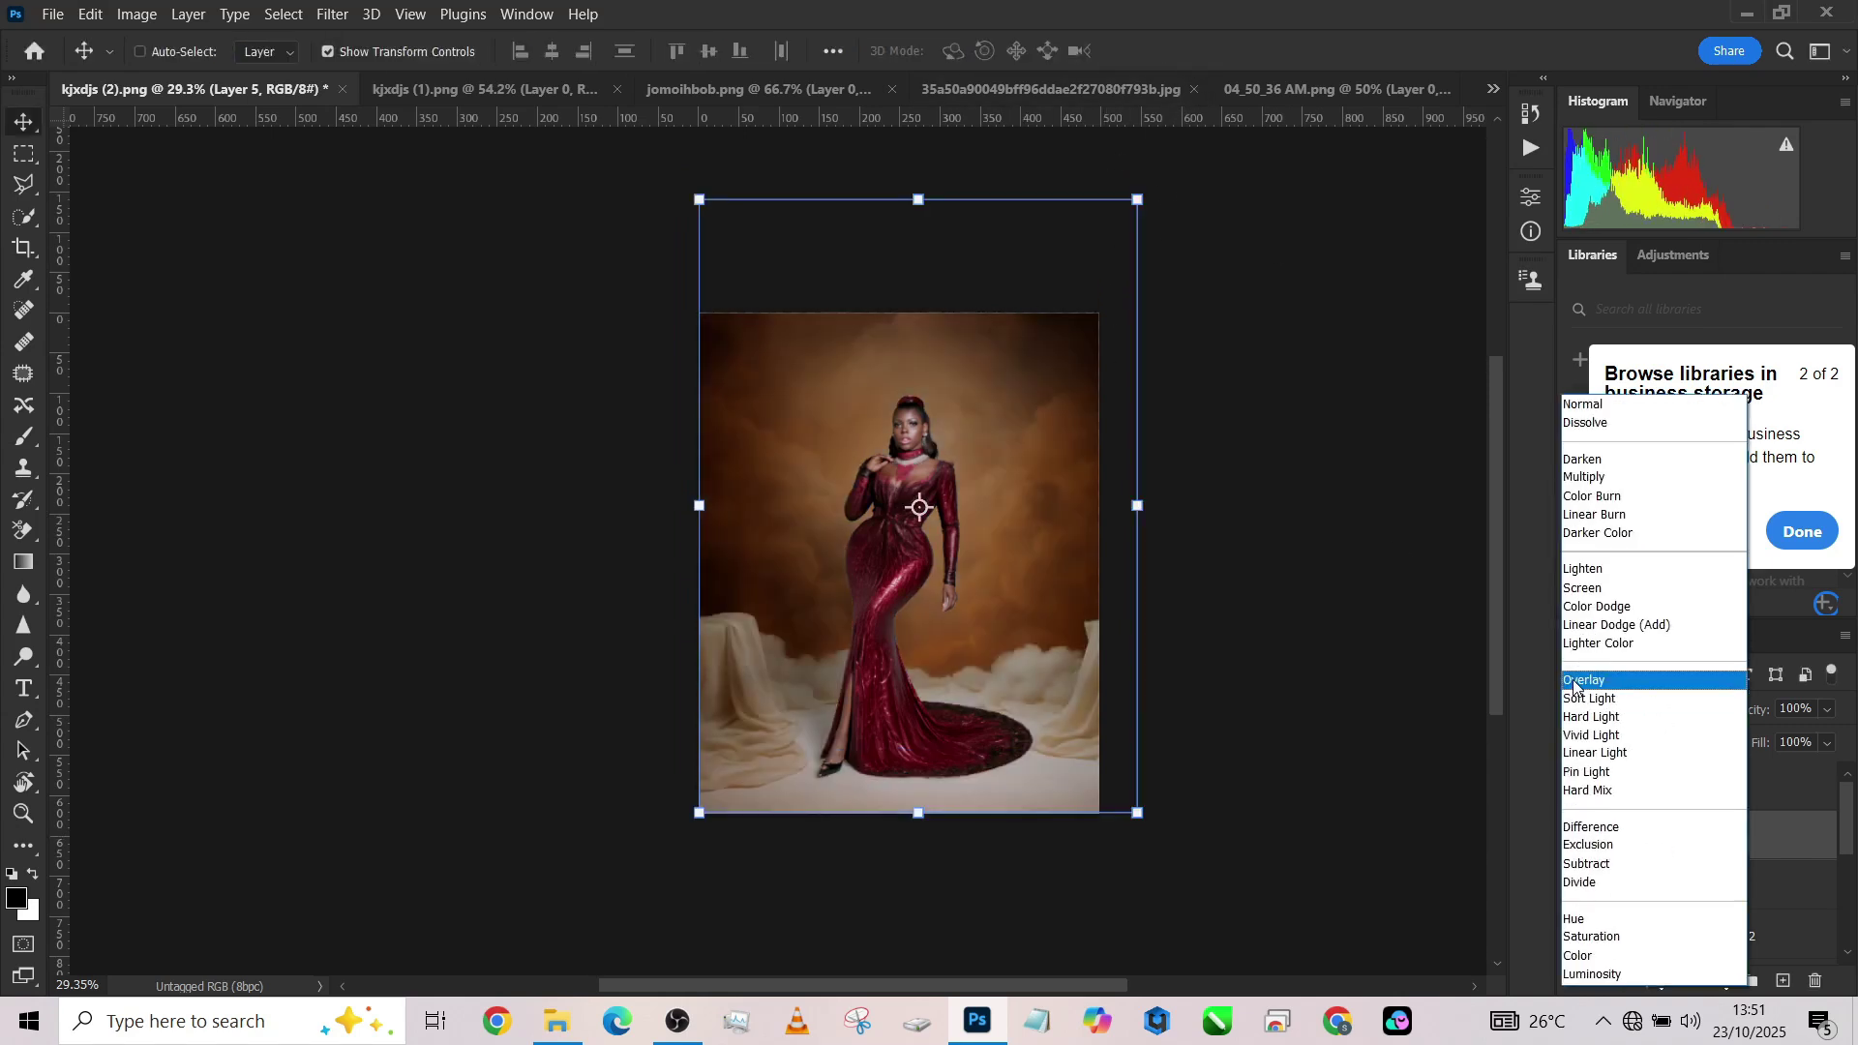
click(1574, 682)
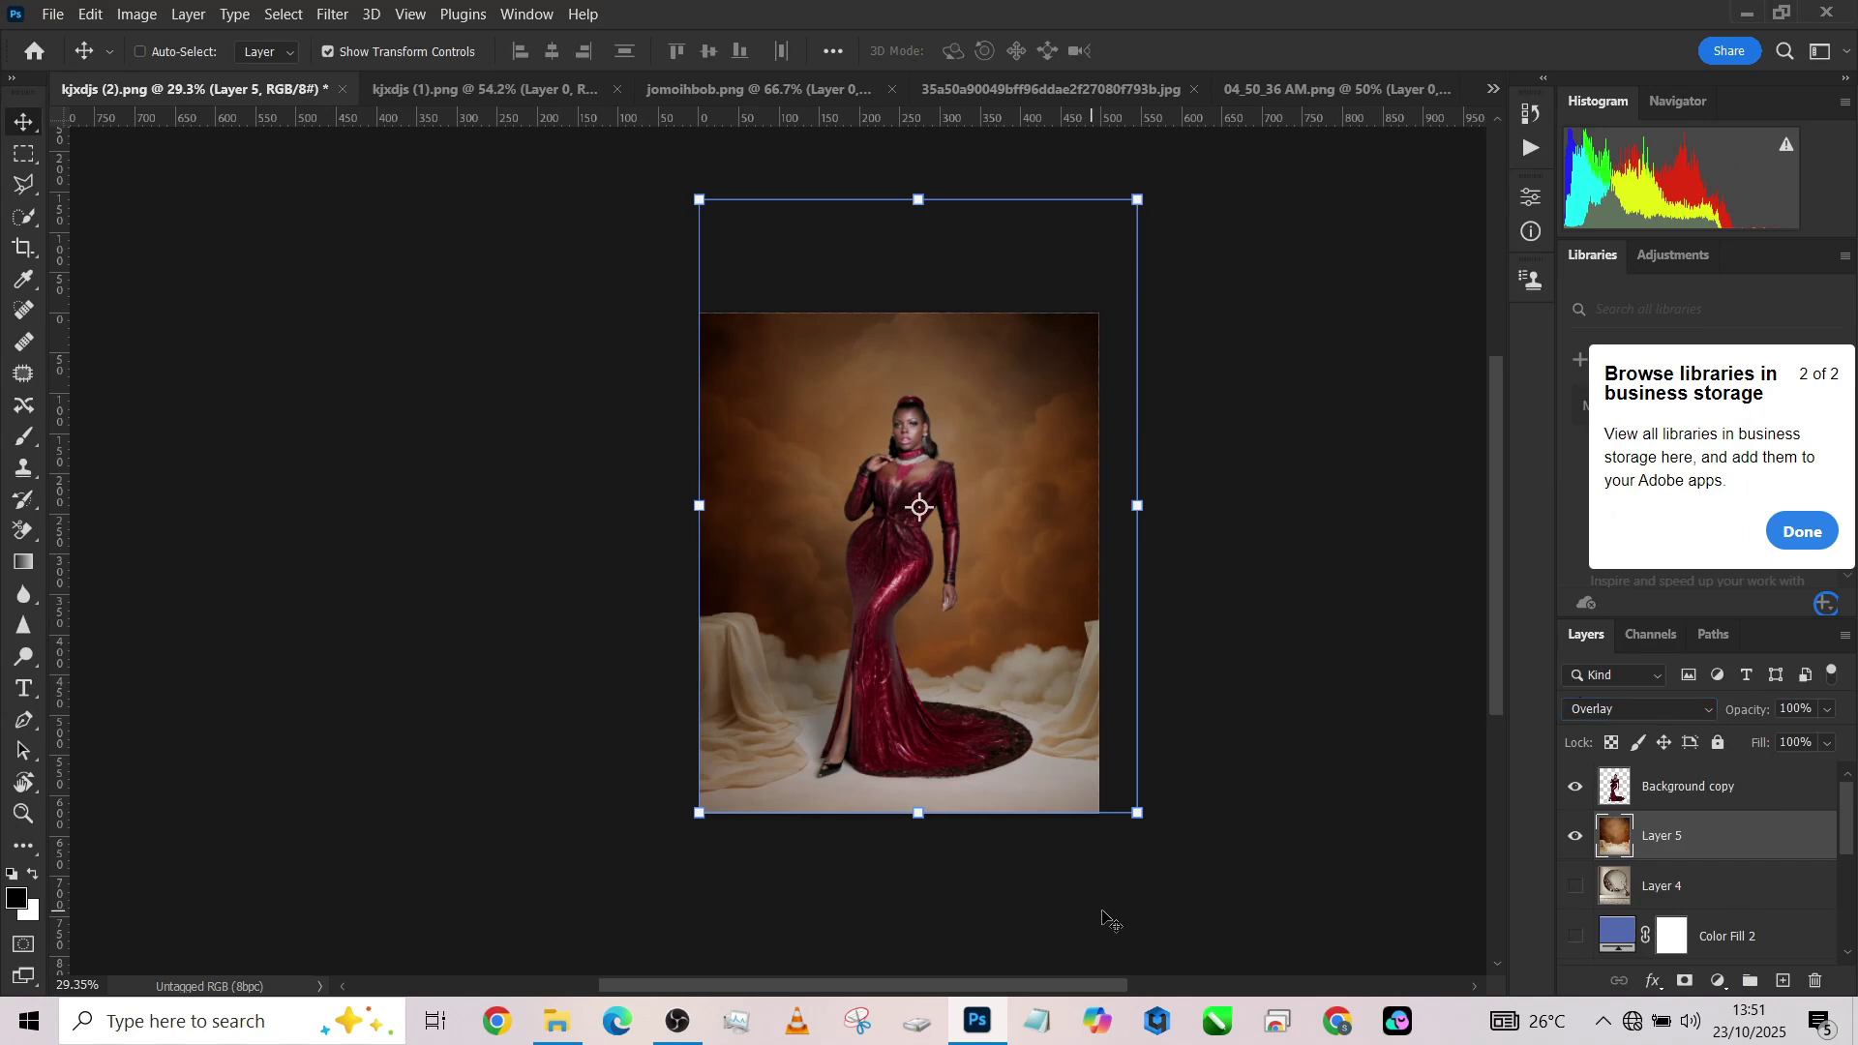
scroll(978, 822, up, 3)
drag(994, 702, 966, 830)
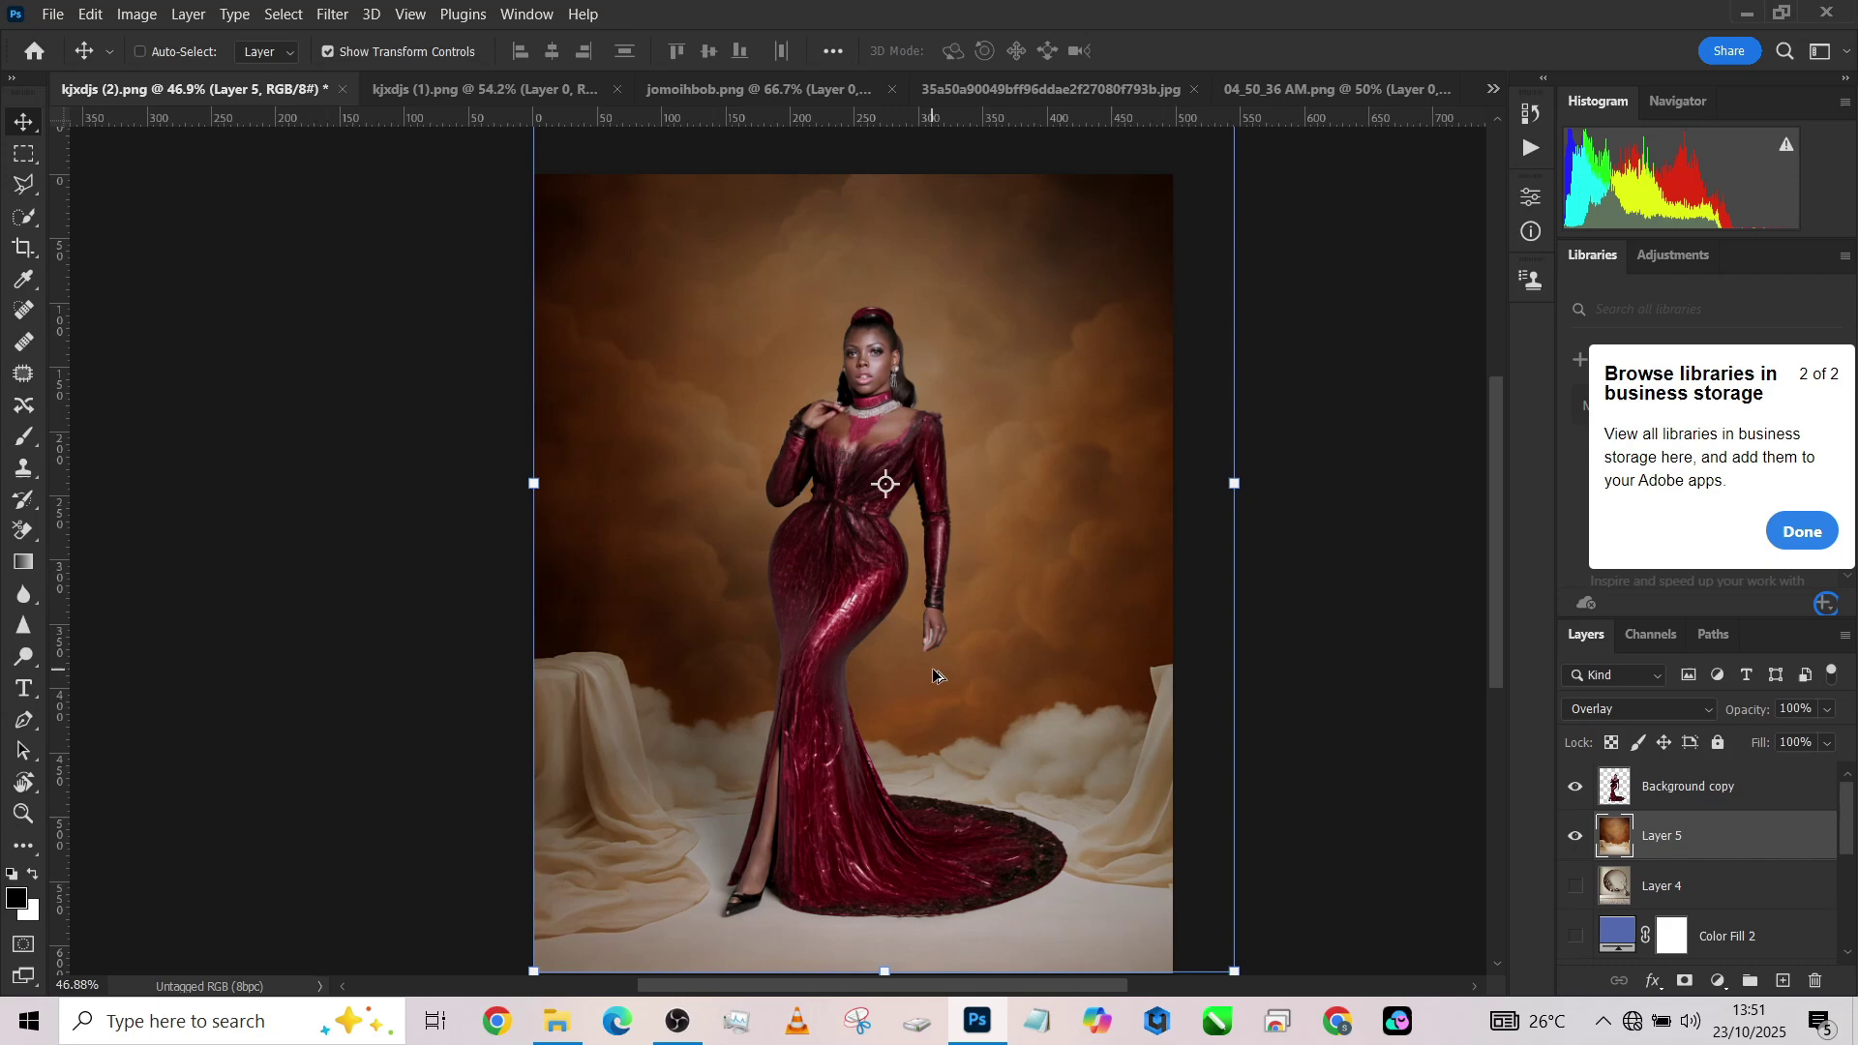
scroll(941, 676, down, 1)
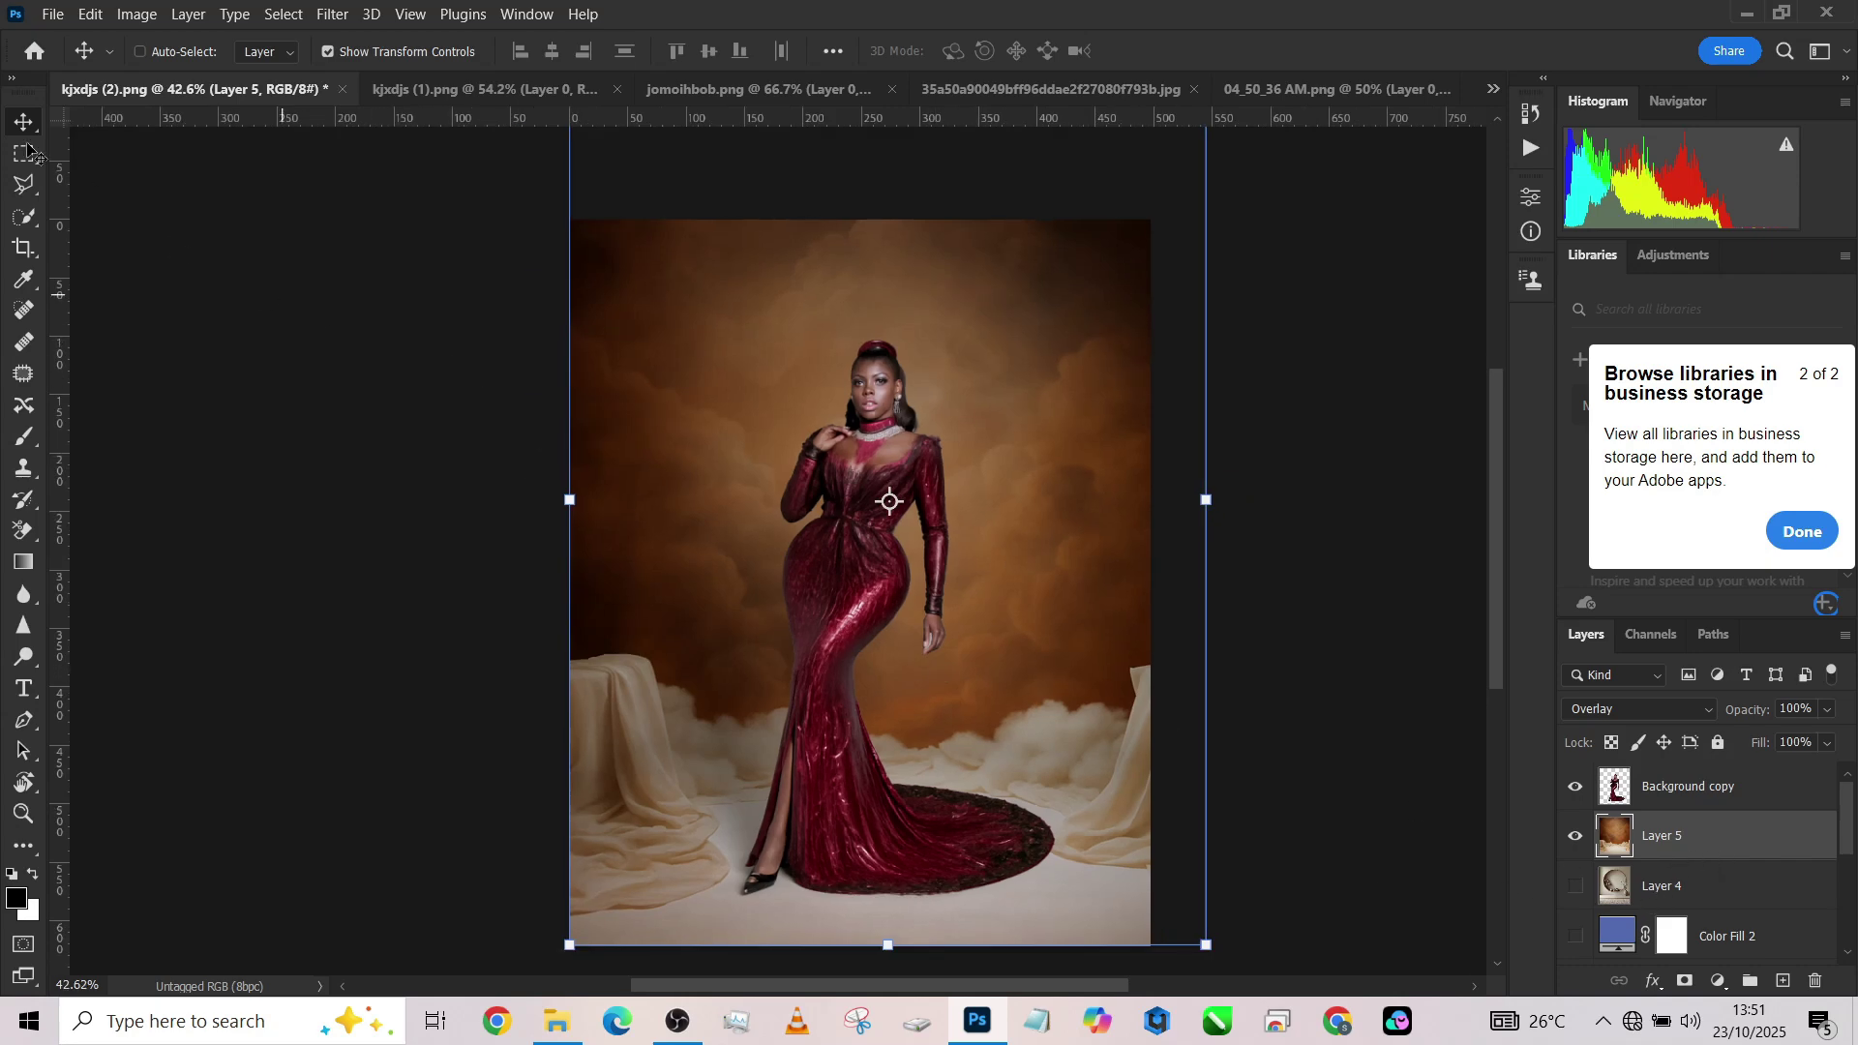
Draw a freehand Lasso selection around the floor along the bottom of the image.
click(24, 184)
click(116, 190)
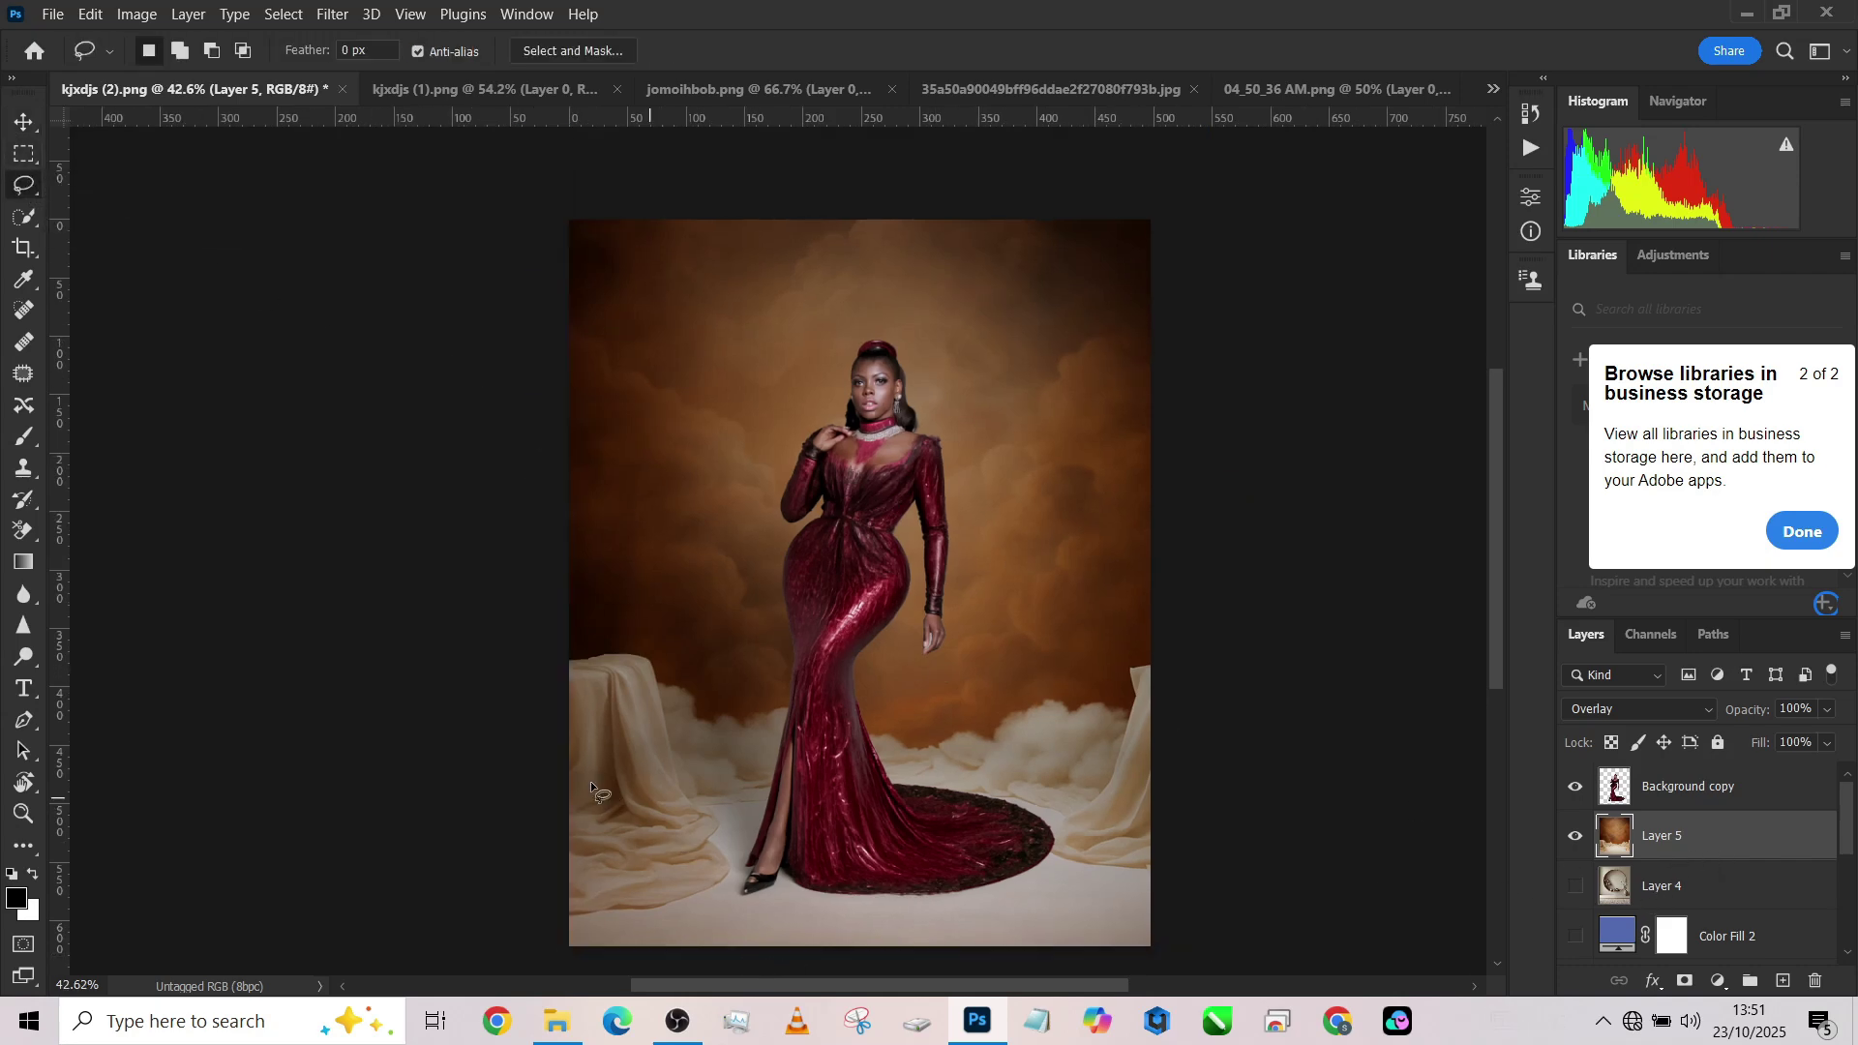
mouse_move(609, 780)
mouse_down()
mouse_move(1065, 783)
mouse_move(1297, 912)
mouse_move(1176, 994)
mouse_move(1035, 994)
mouse_move(489, 923)
mouse_move(495, 834)
mouse_up()
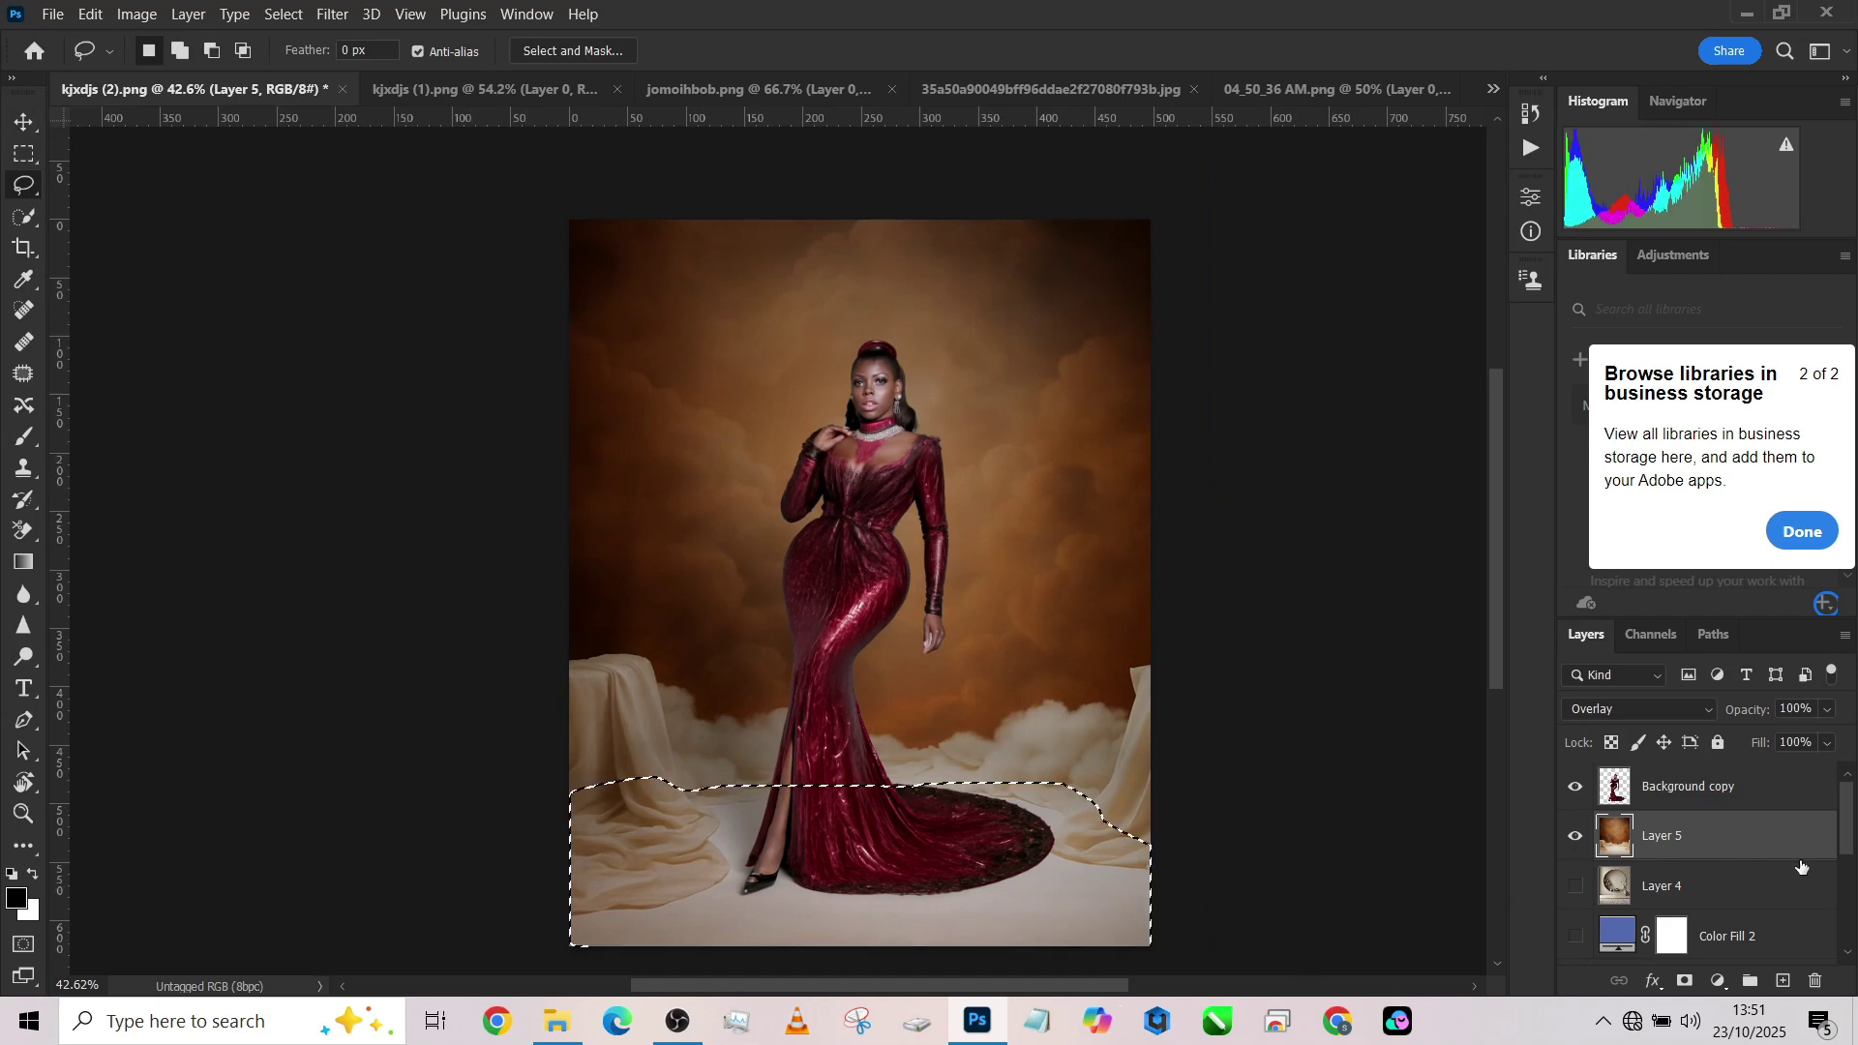
Add a Curves layer darkening the floor selection, feather its mask to 127.7 px, and compare it on/off.
click(1716, 986)
click(1704, 684)
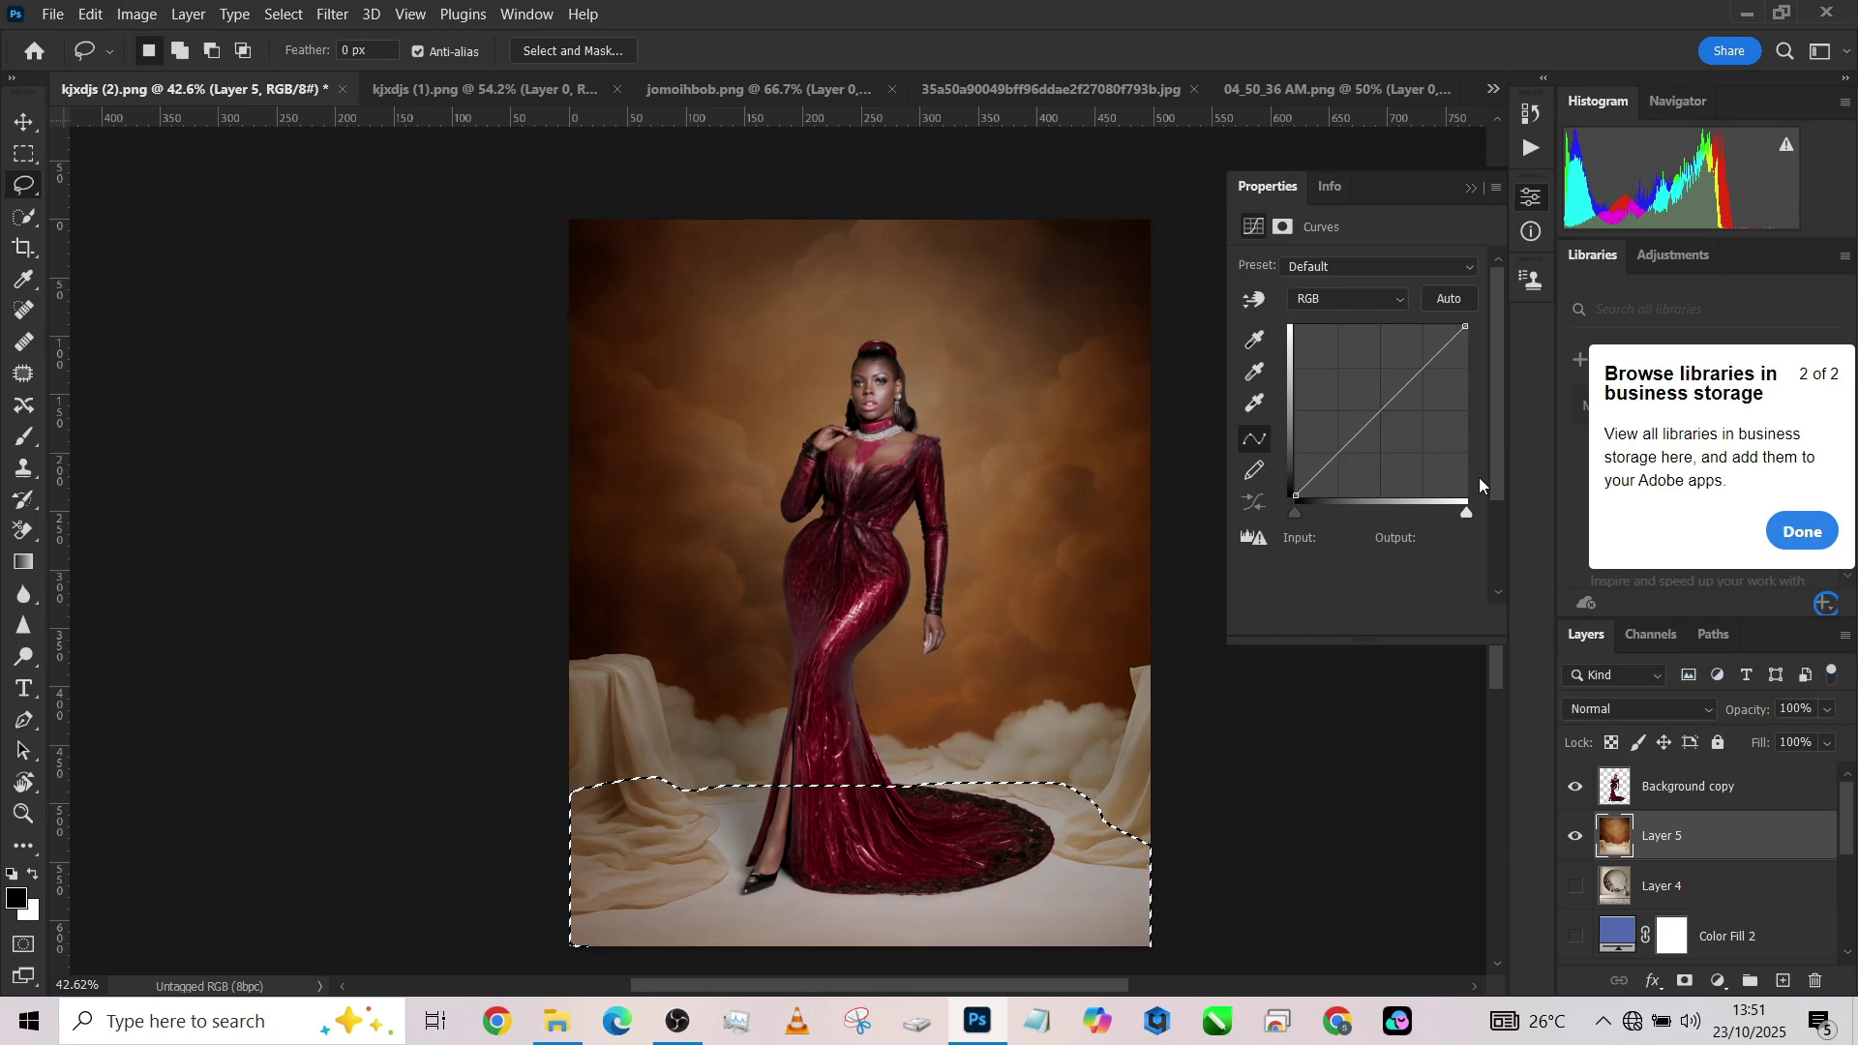
drag(1370, 423, 1380, 438)
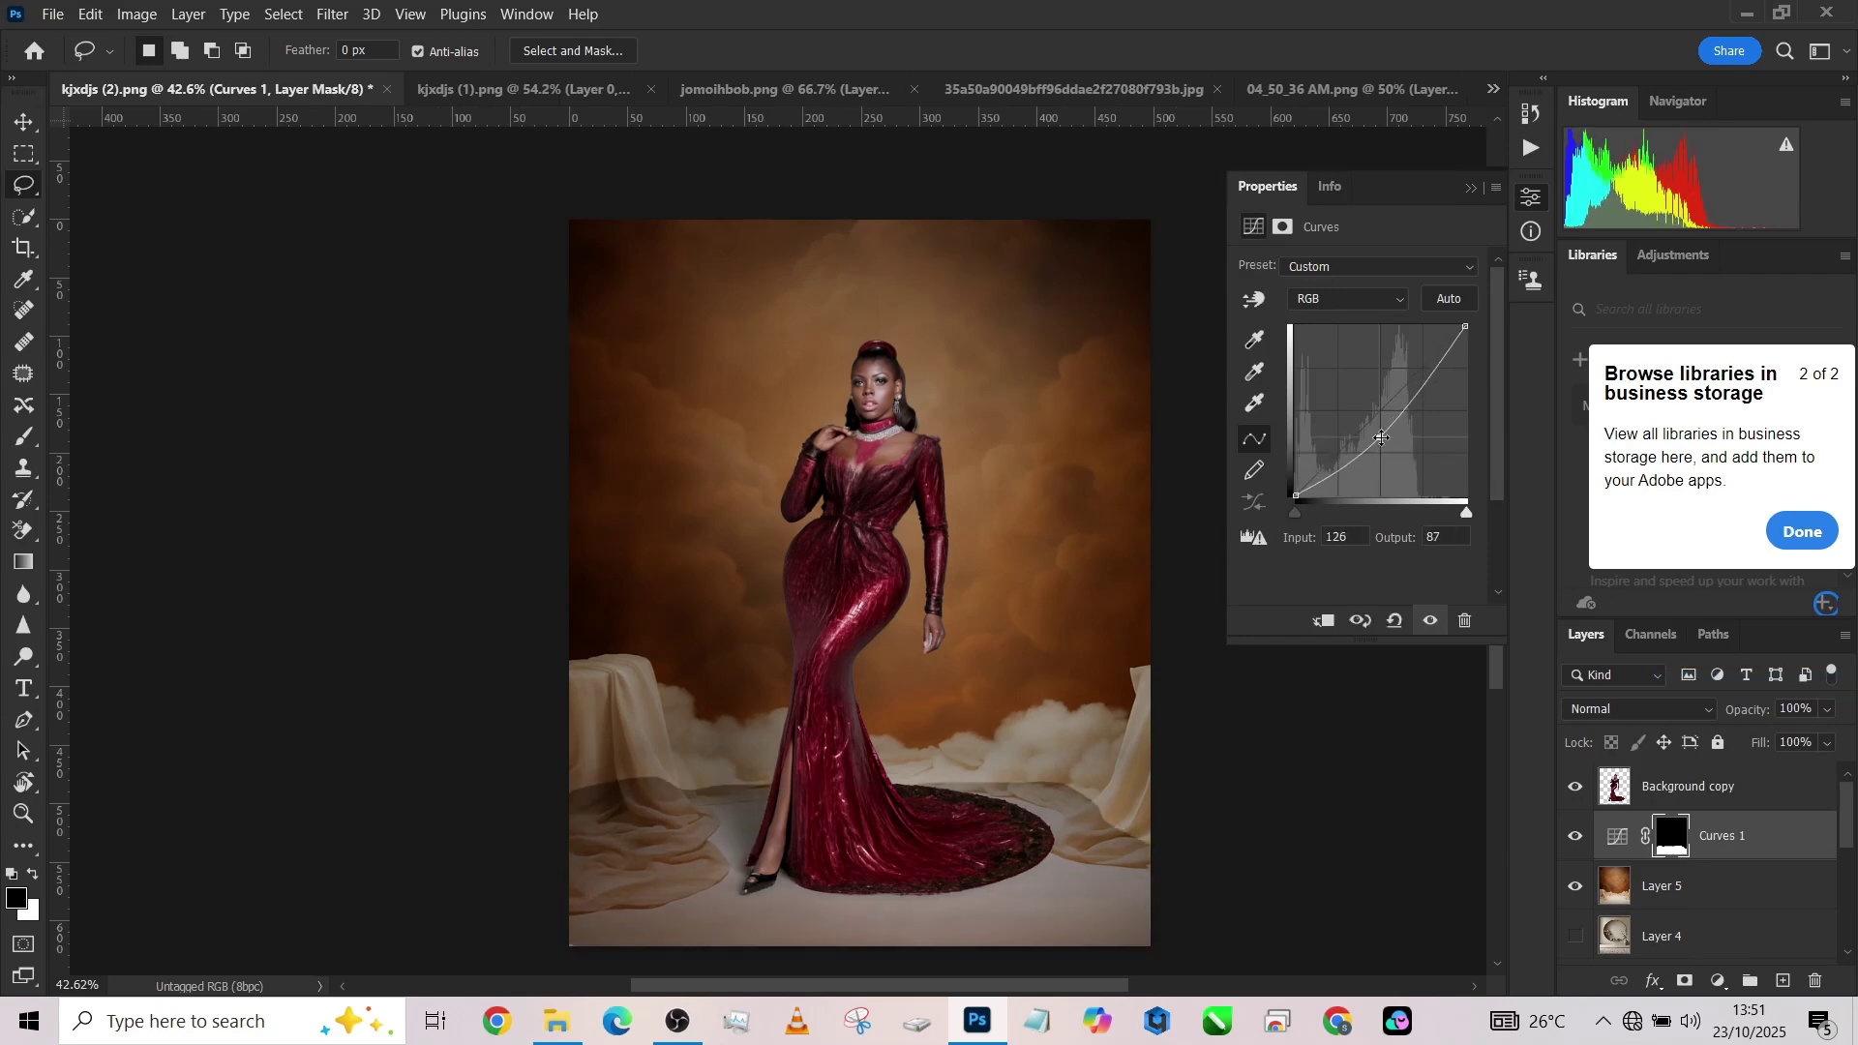
click(1616, 836)
click(1672, 837)
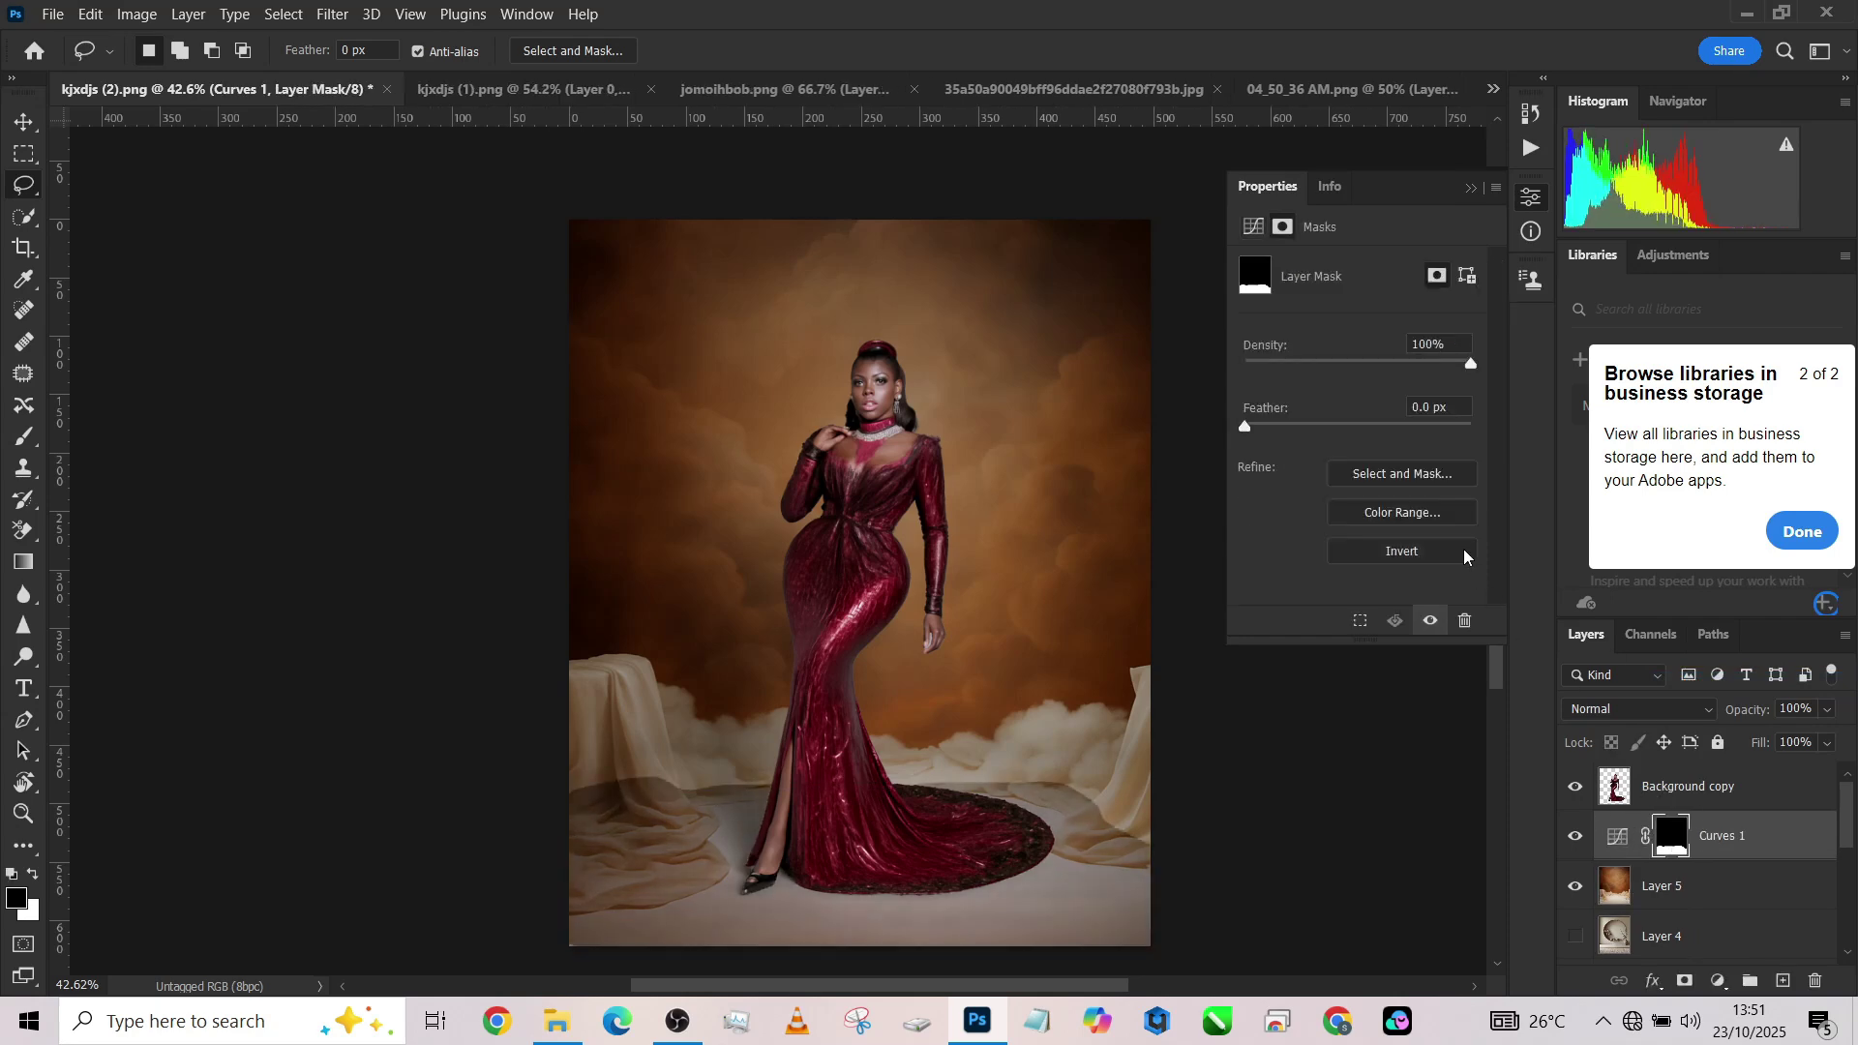
click(1400, 426)
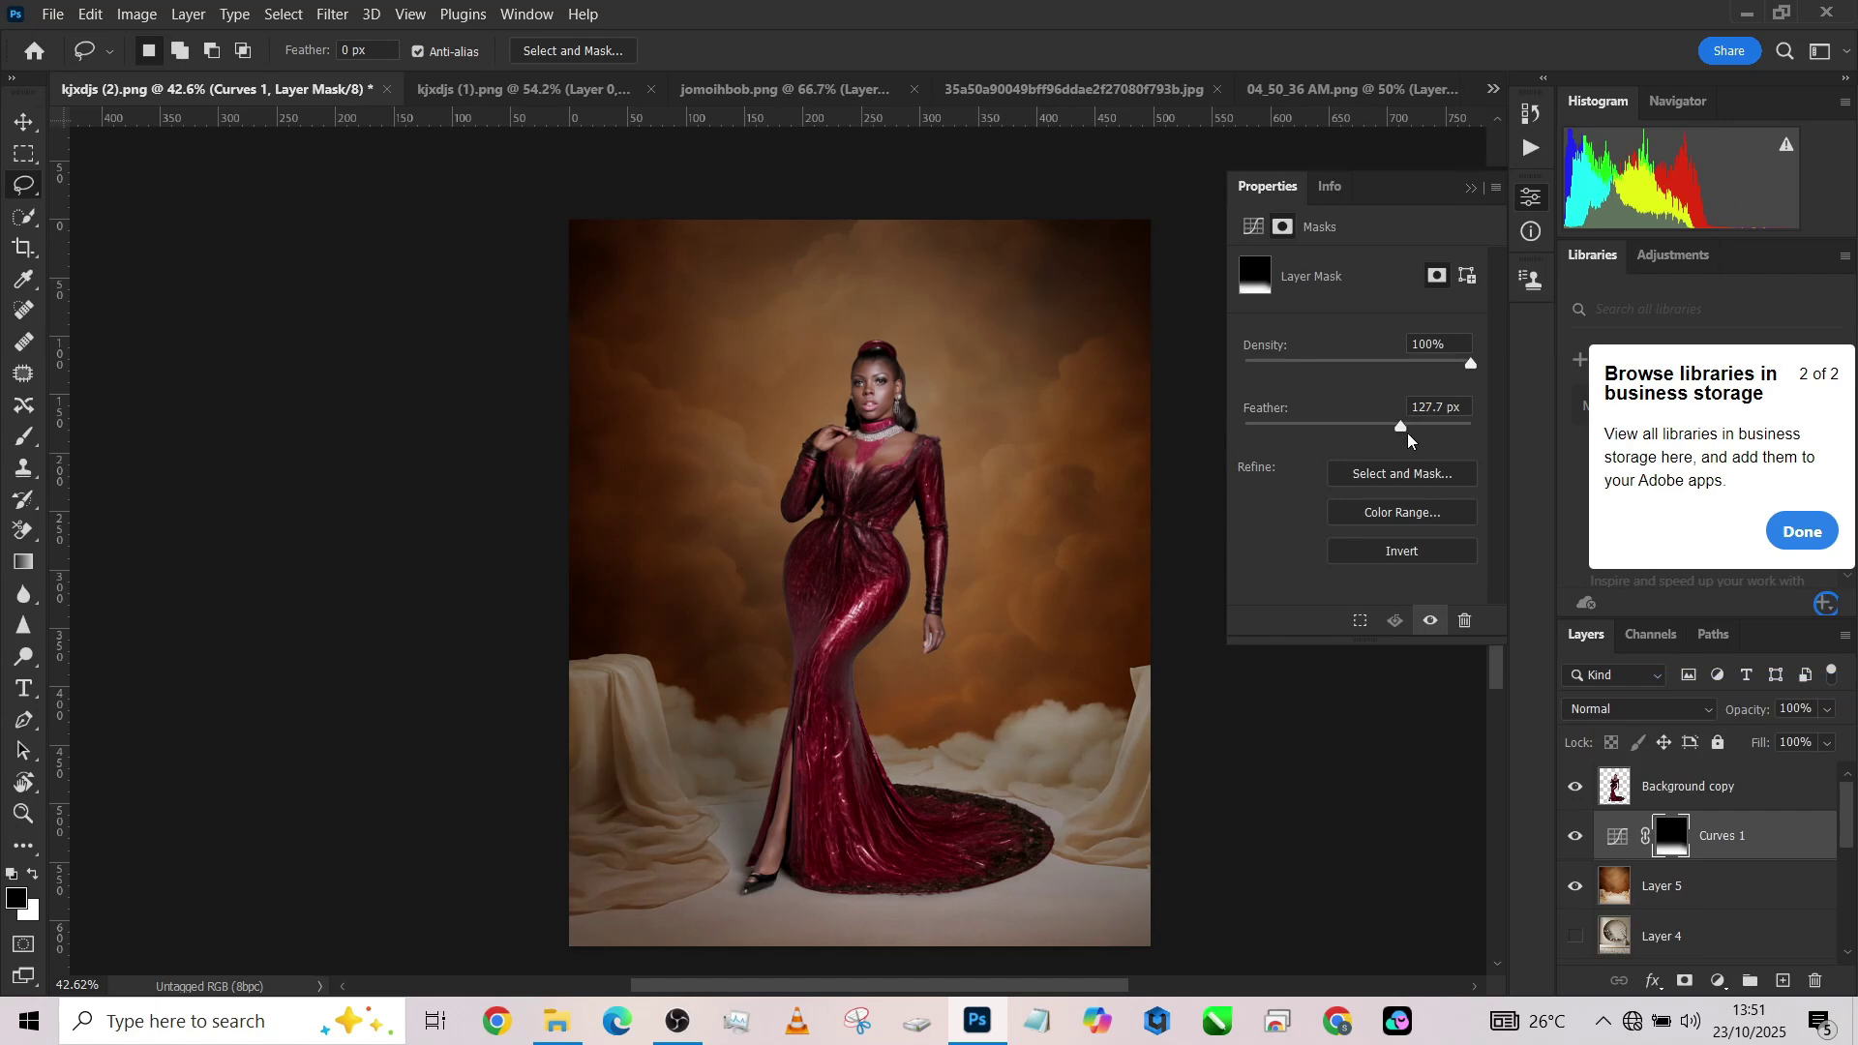
click(1582, 848)
click(1582, 848)
Hide Curves 1 and toggle the round-shelf, Color Fill 2, Layer 3 and Layer 2 backdrops to compare.
click(1576, 836)
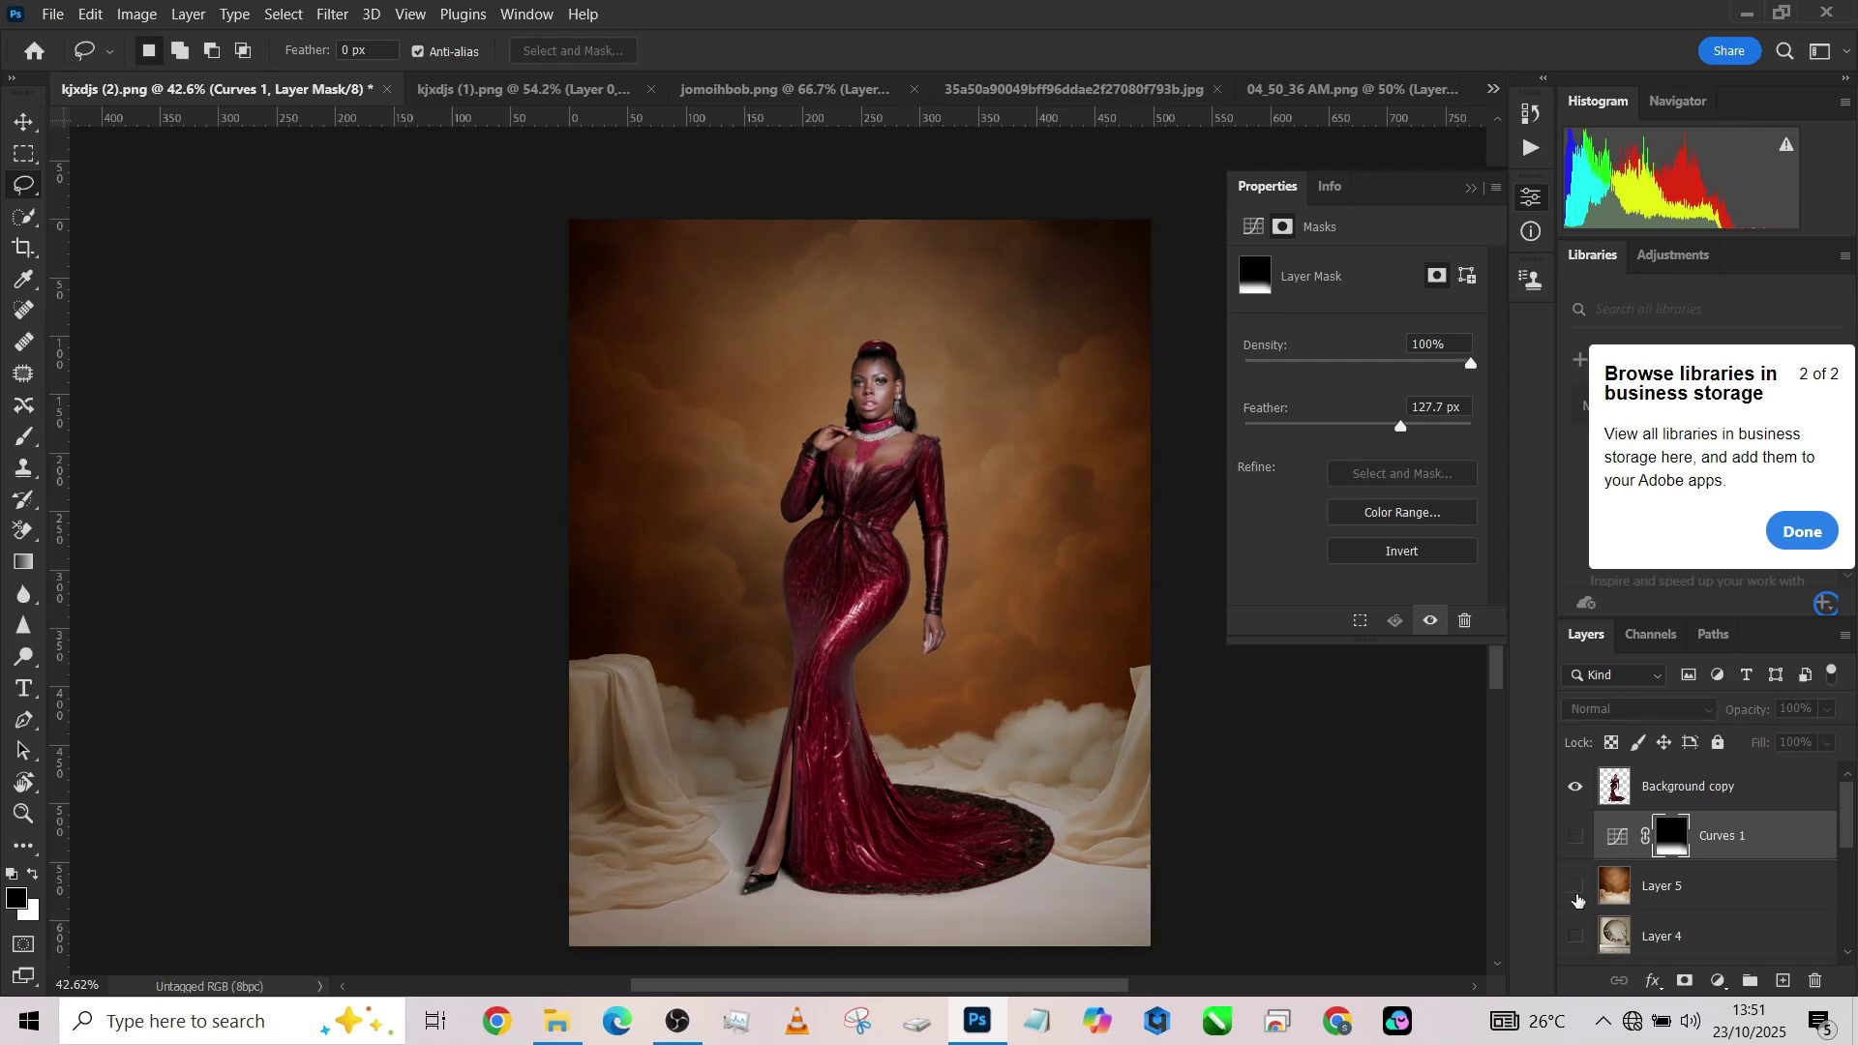
click(1576, 935)
scroll(1579, 935, down, 1)
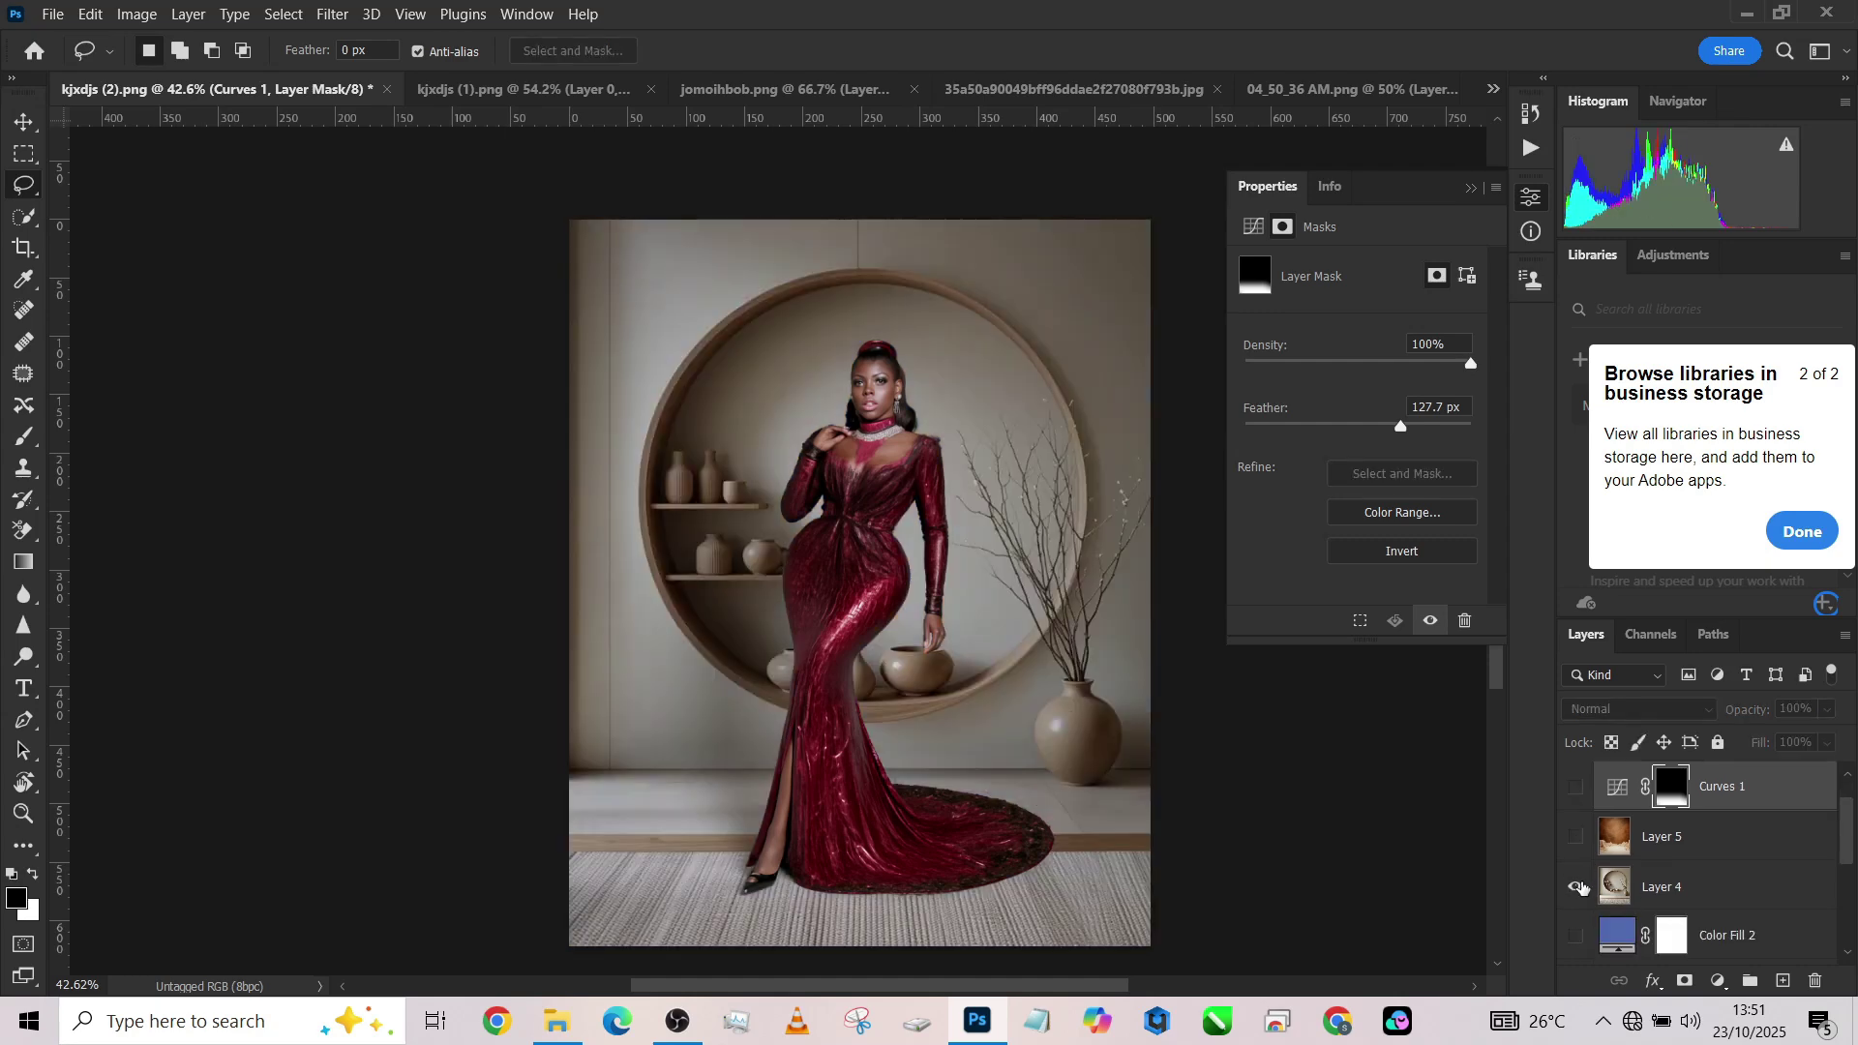
click(1575, 886)
click(1576, 935)
scroll(1580, 909, down, 2)
click(1578, 886)
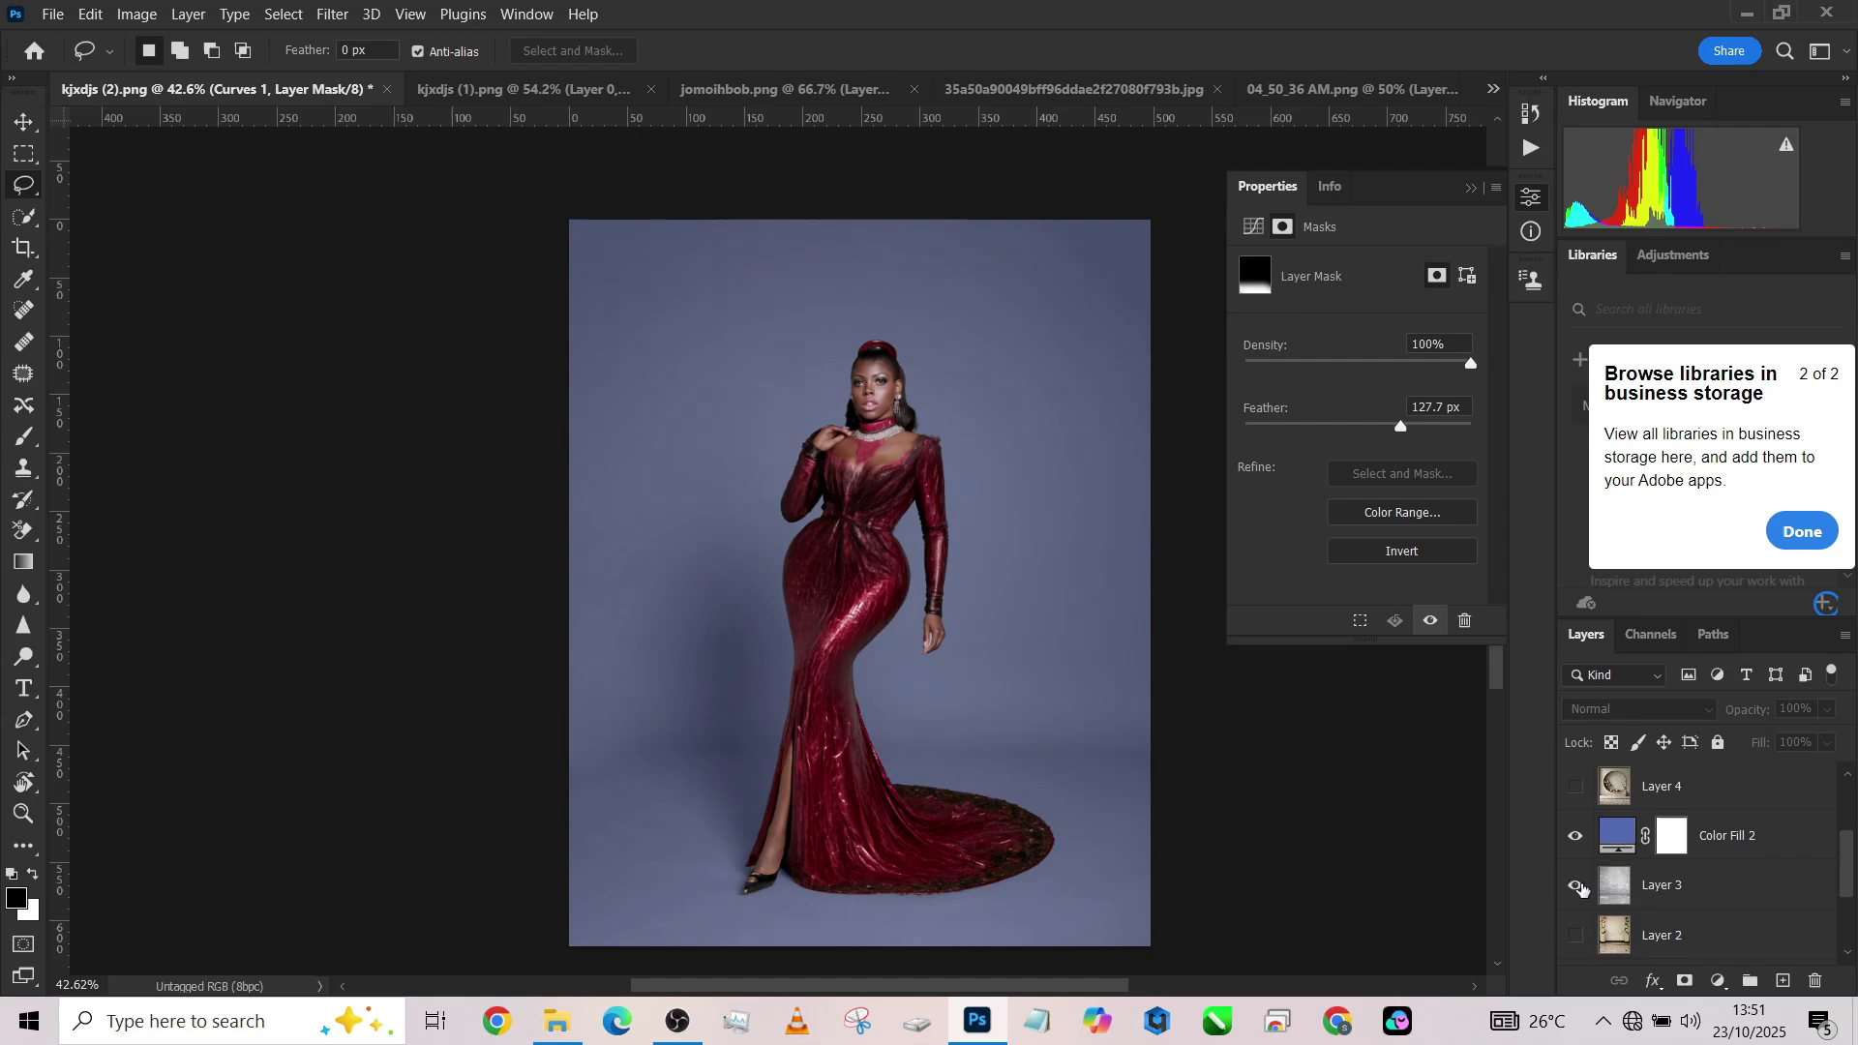
click(1578, 886)
scroll(1580, 887, down, 1)
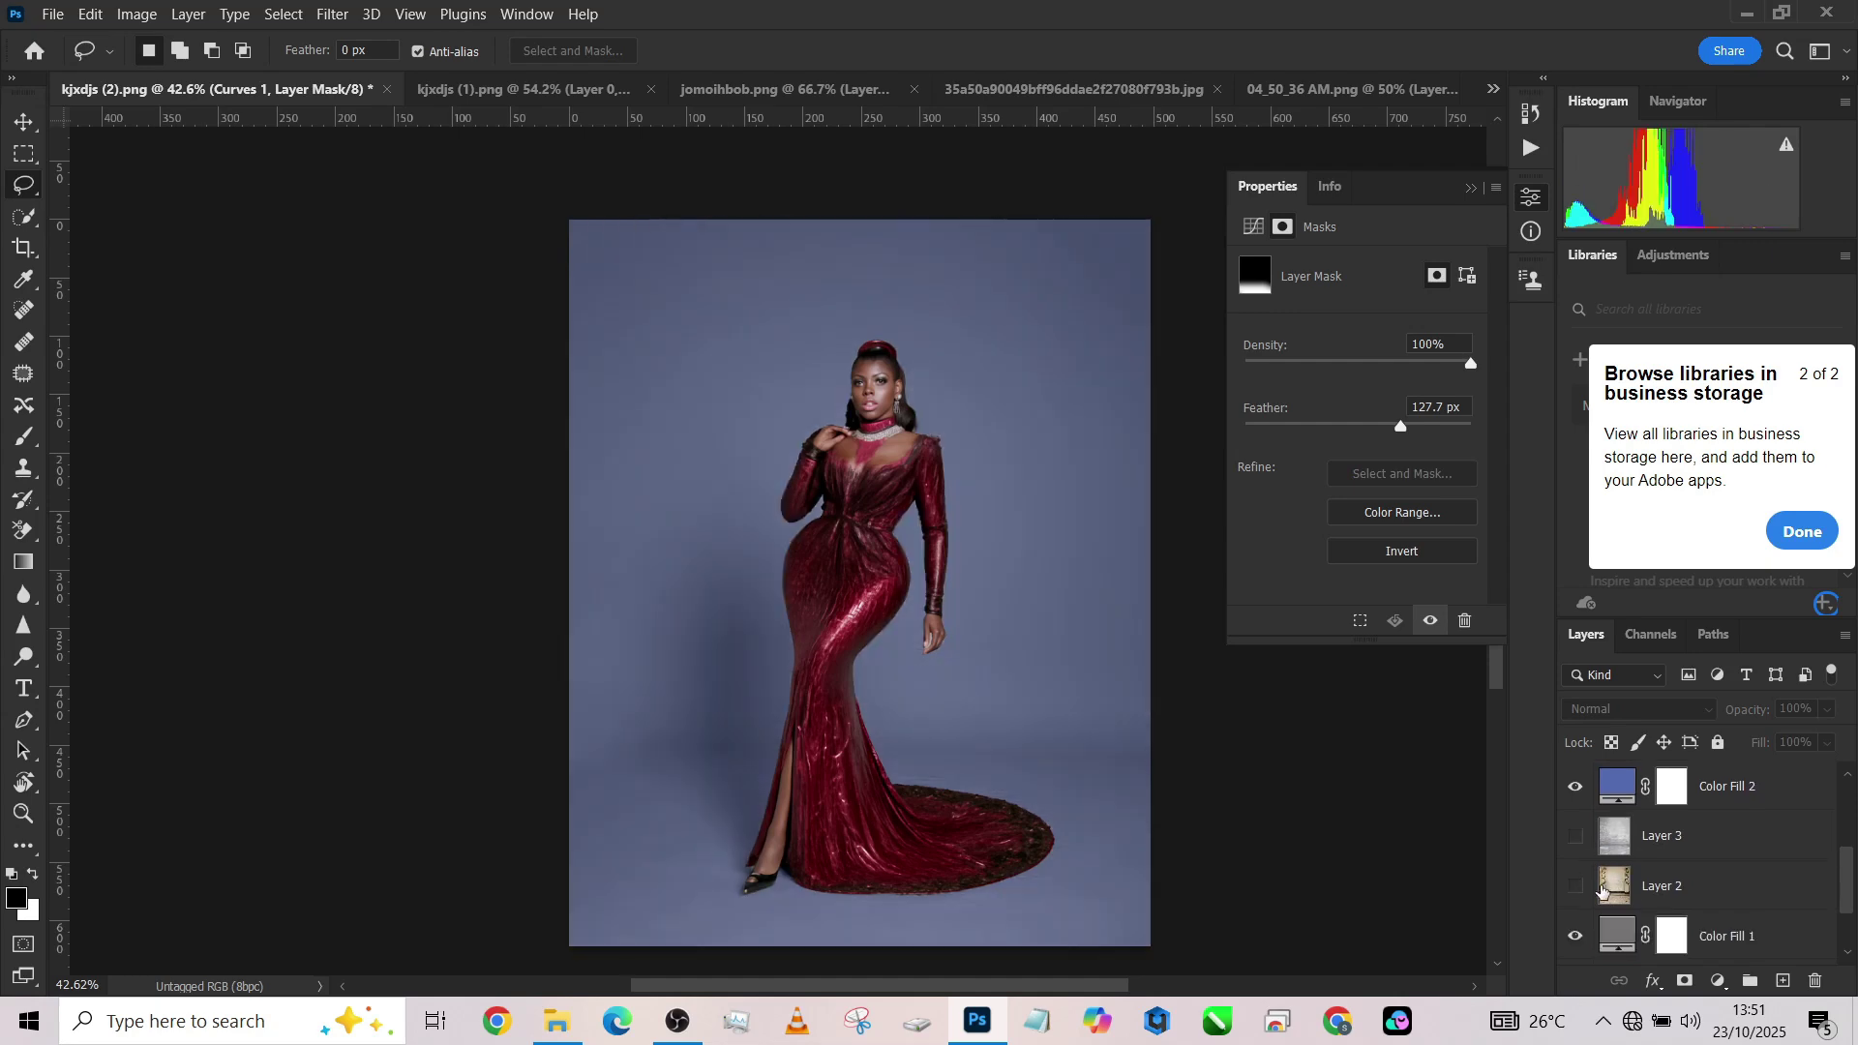
click(1578, 887)
Hide Color Fill 2, Layer 3 and the flowered Layer 2, leaving round-shelf Layer 4 behind the woman.
click(1578, 787)
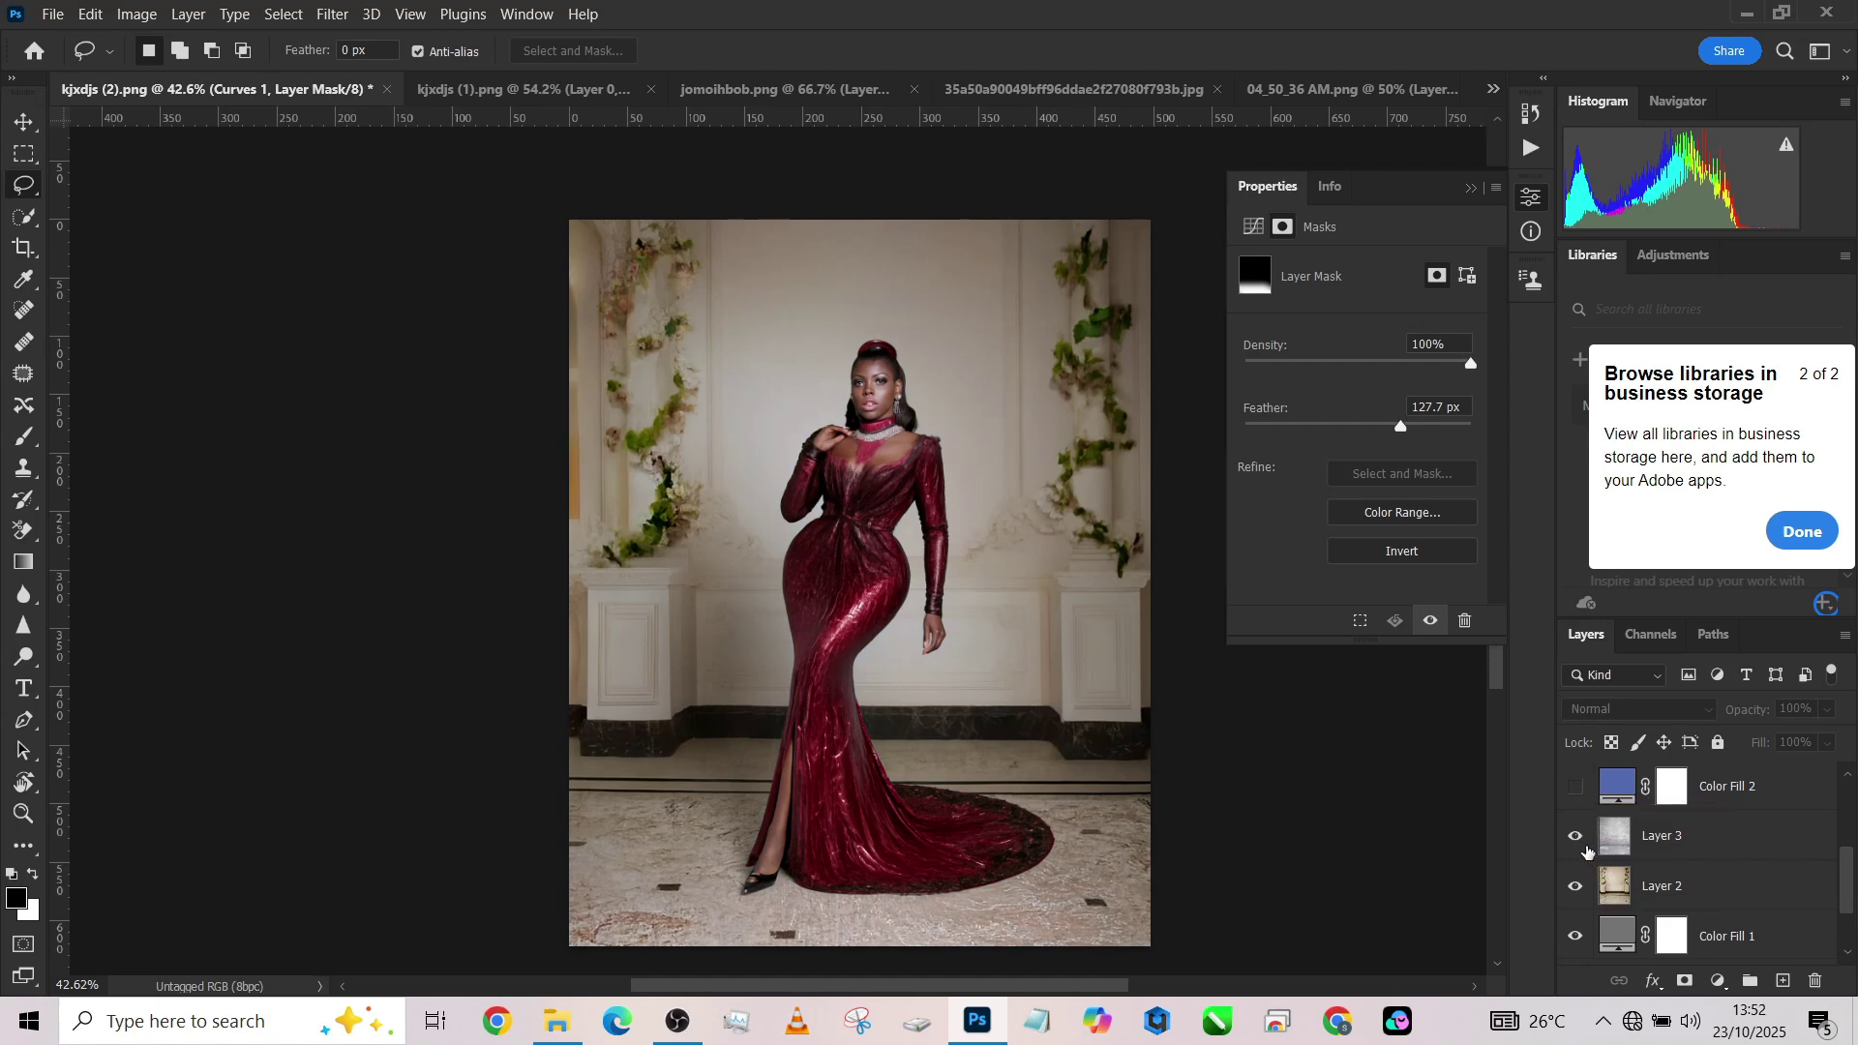
click(1577, 838)
click(1578, 888)
scroll(1580, 871, up, 2)
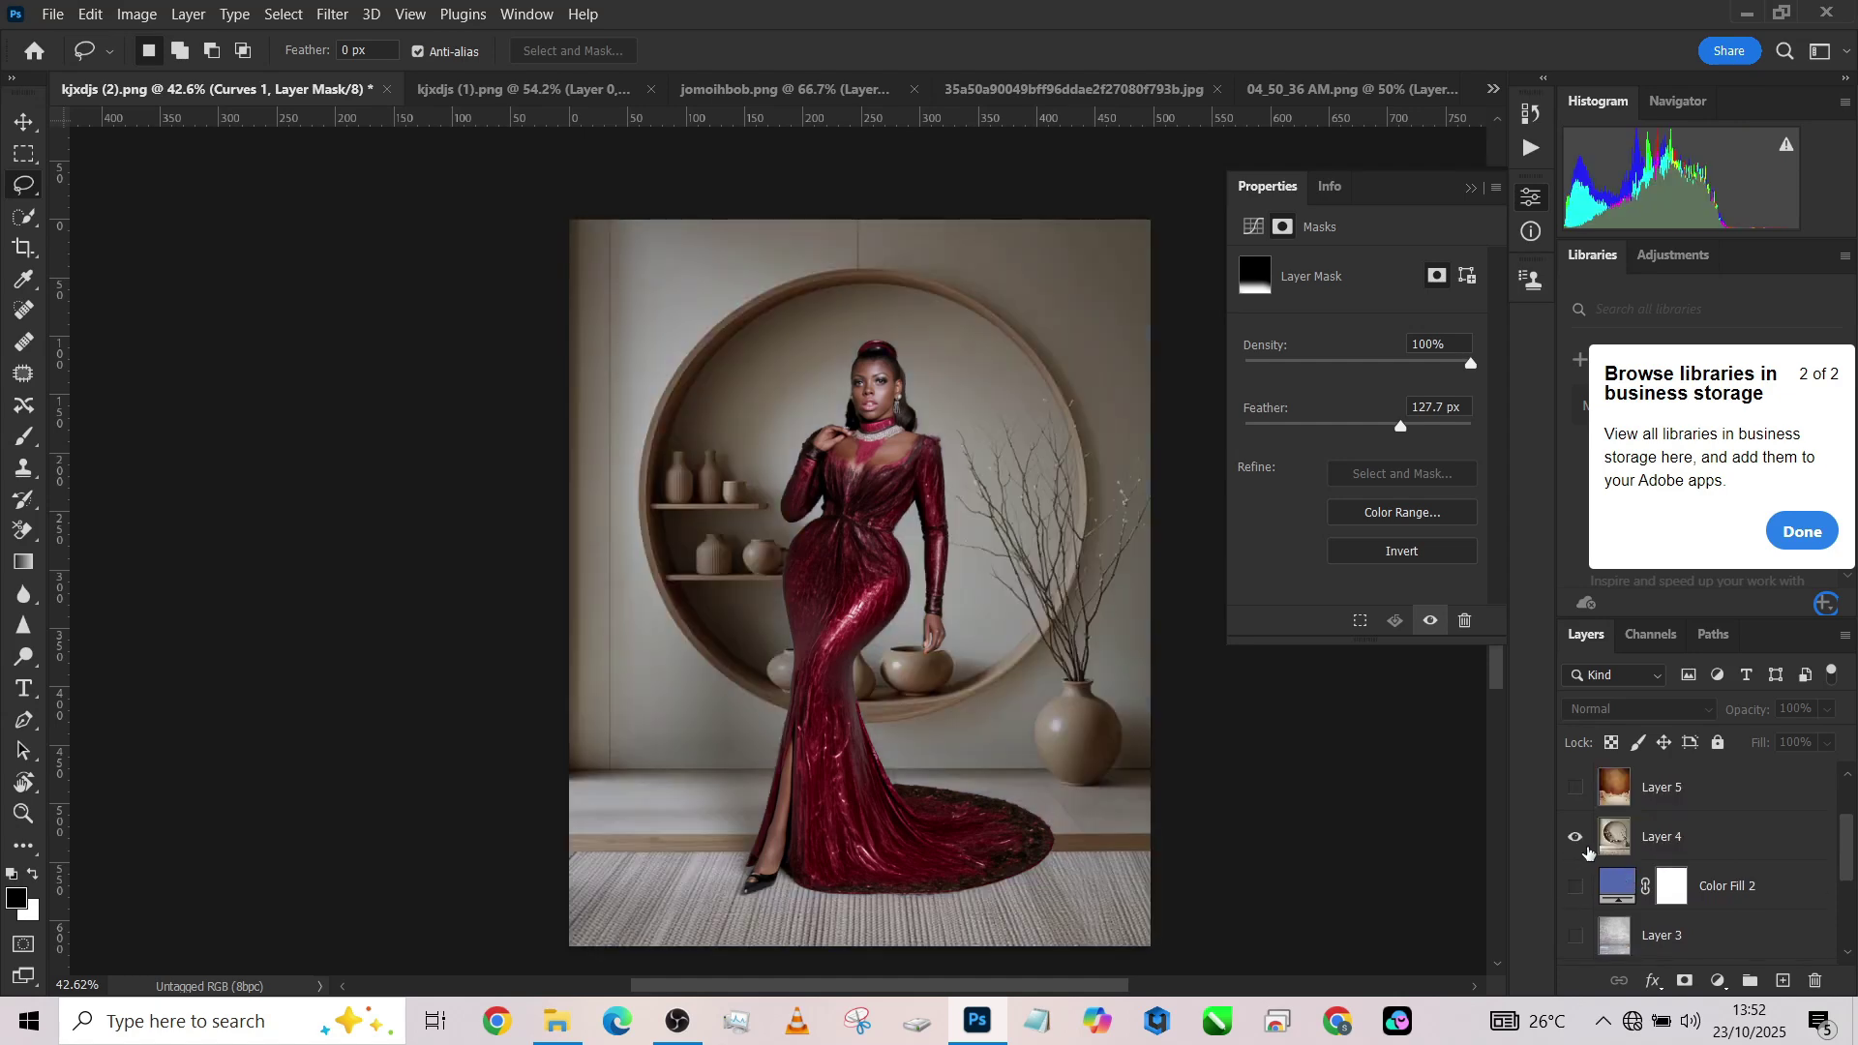
scroll(963, 682, up, 3)
drag(941, 712, 888, 649)
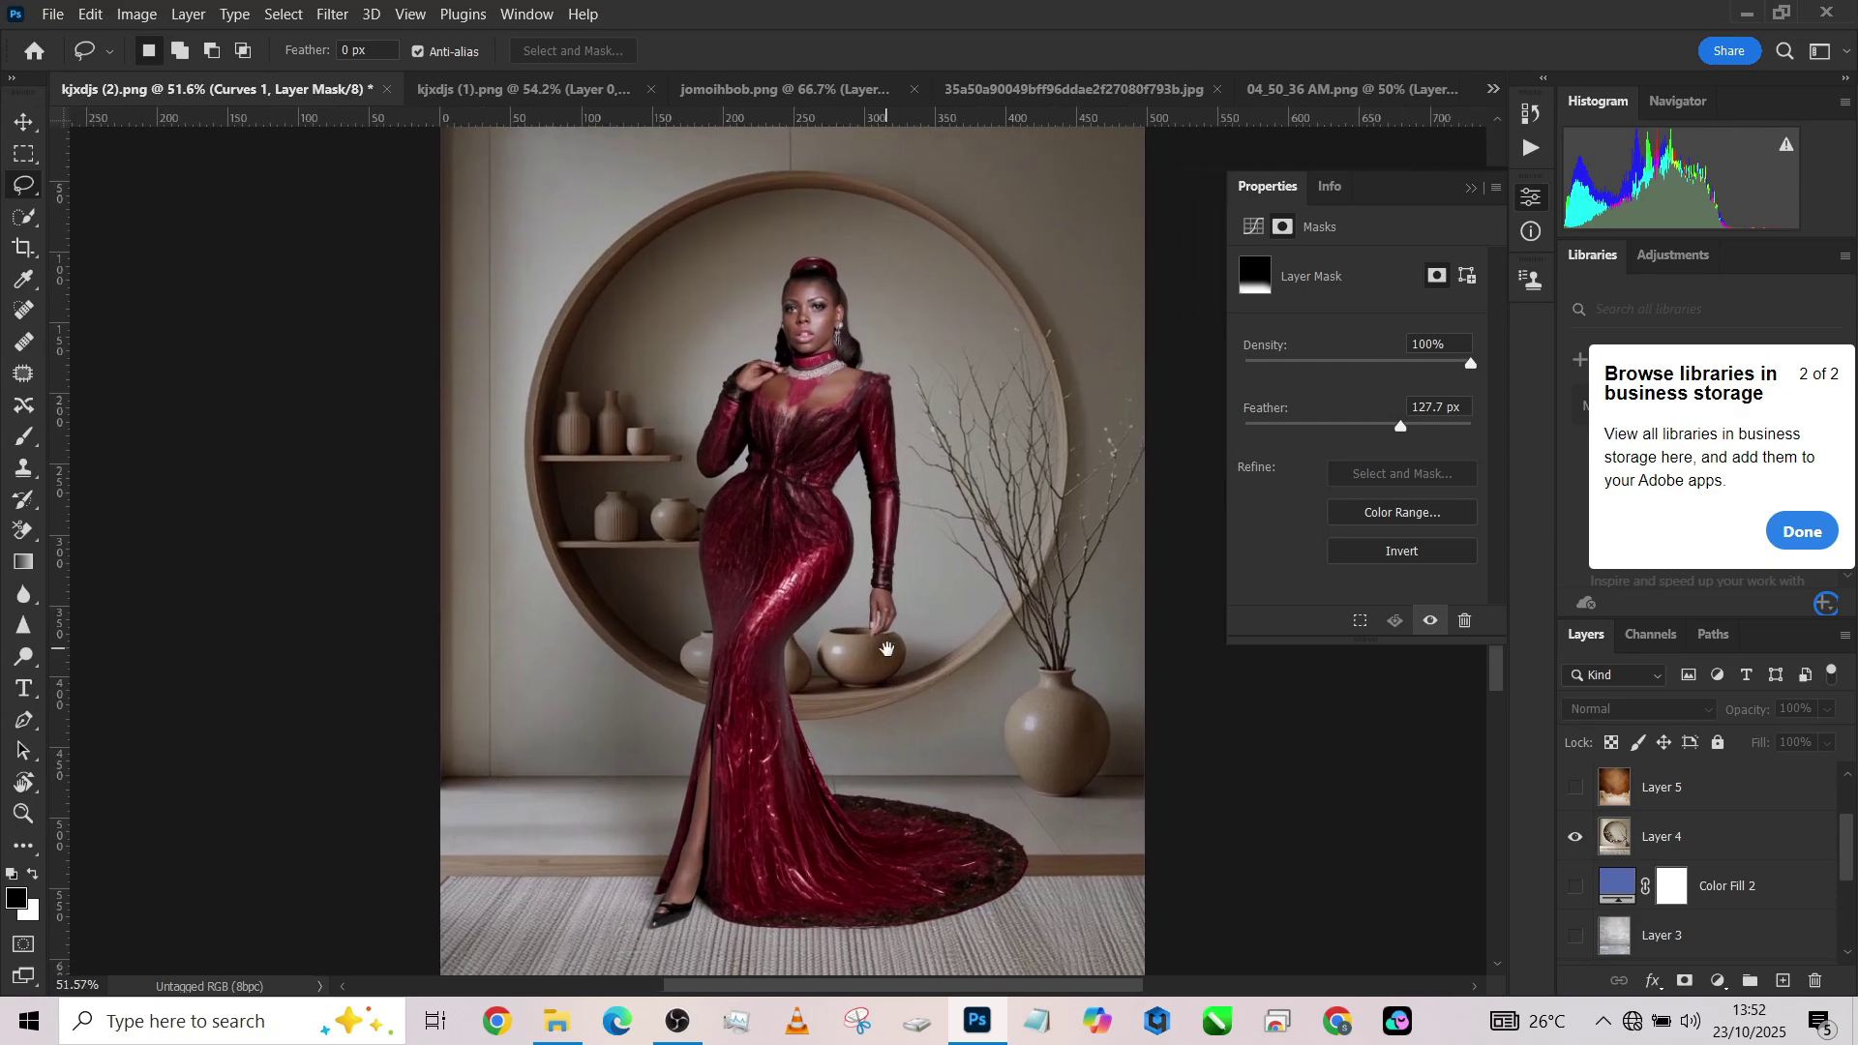
scroll(891, 654, down, 2)
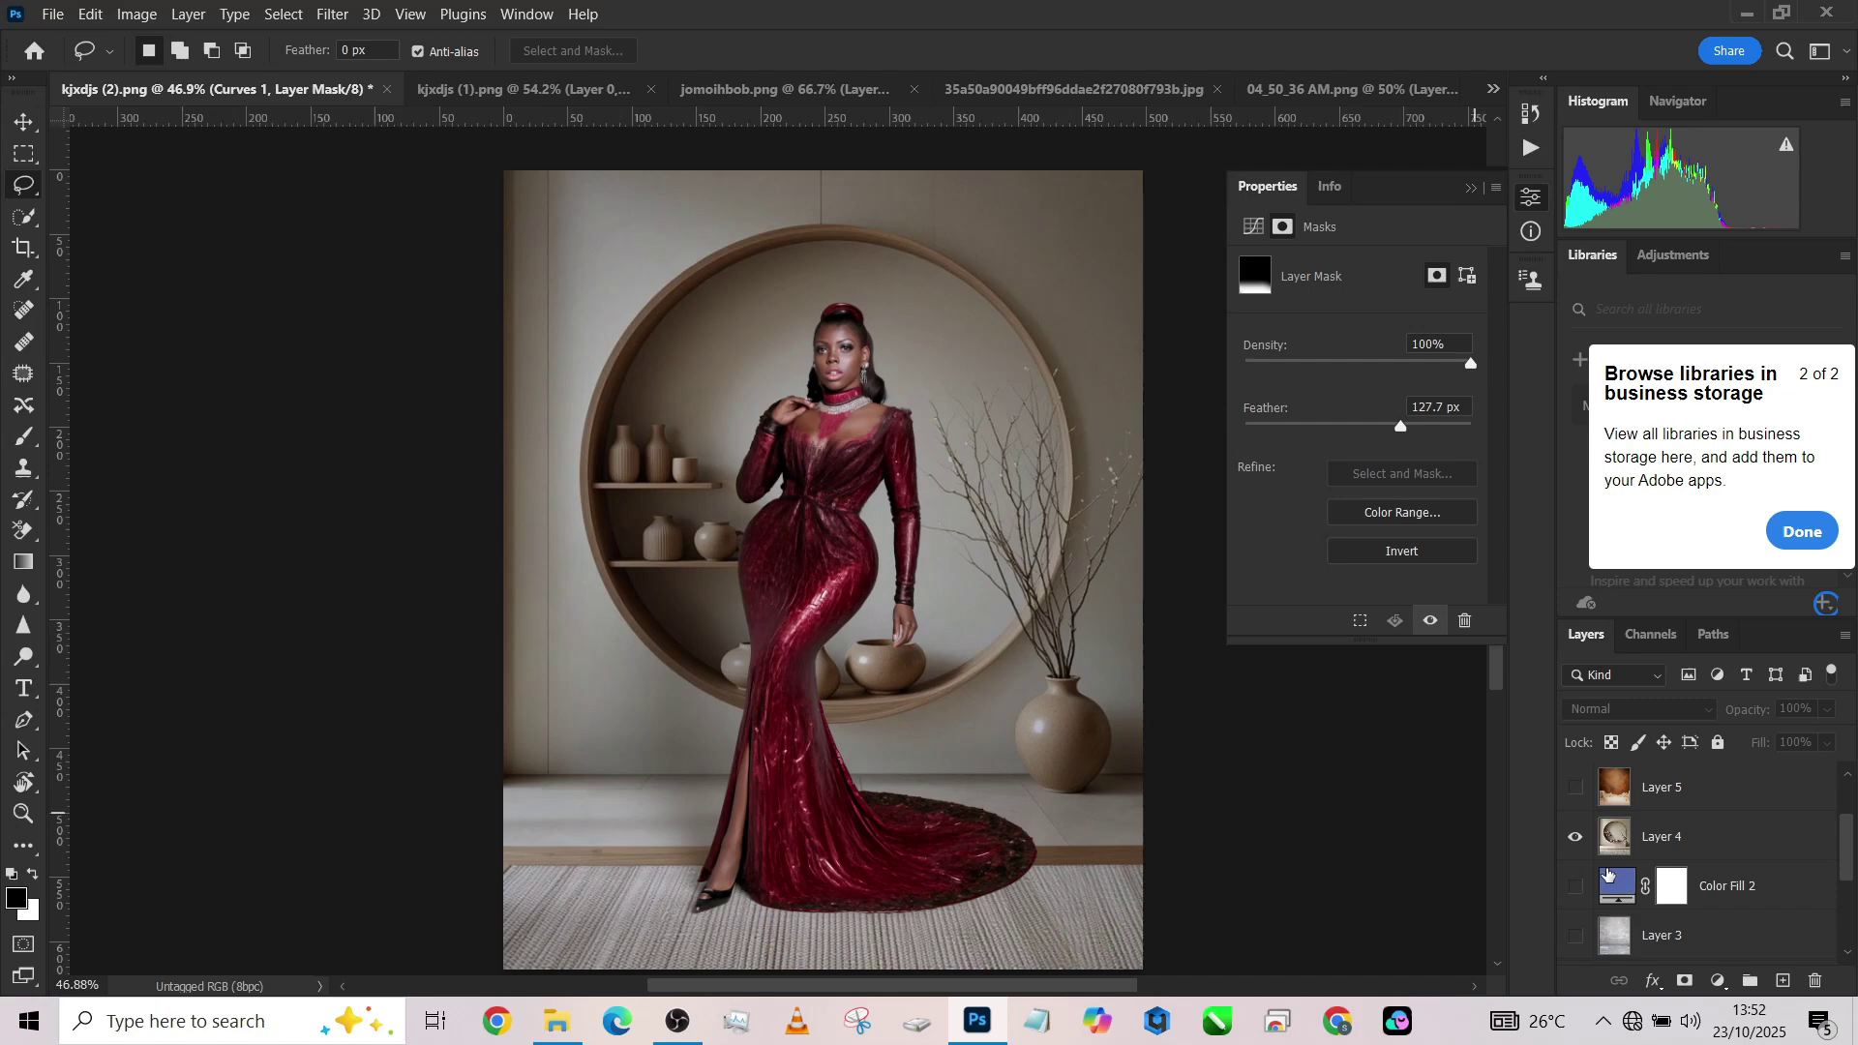
scroll(1695, 874, up, 2)
Add a Color Lookup adjustment above the woman's Background copy layer, starting with 3Strip.look.
click(1742, 787)
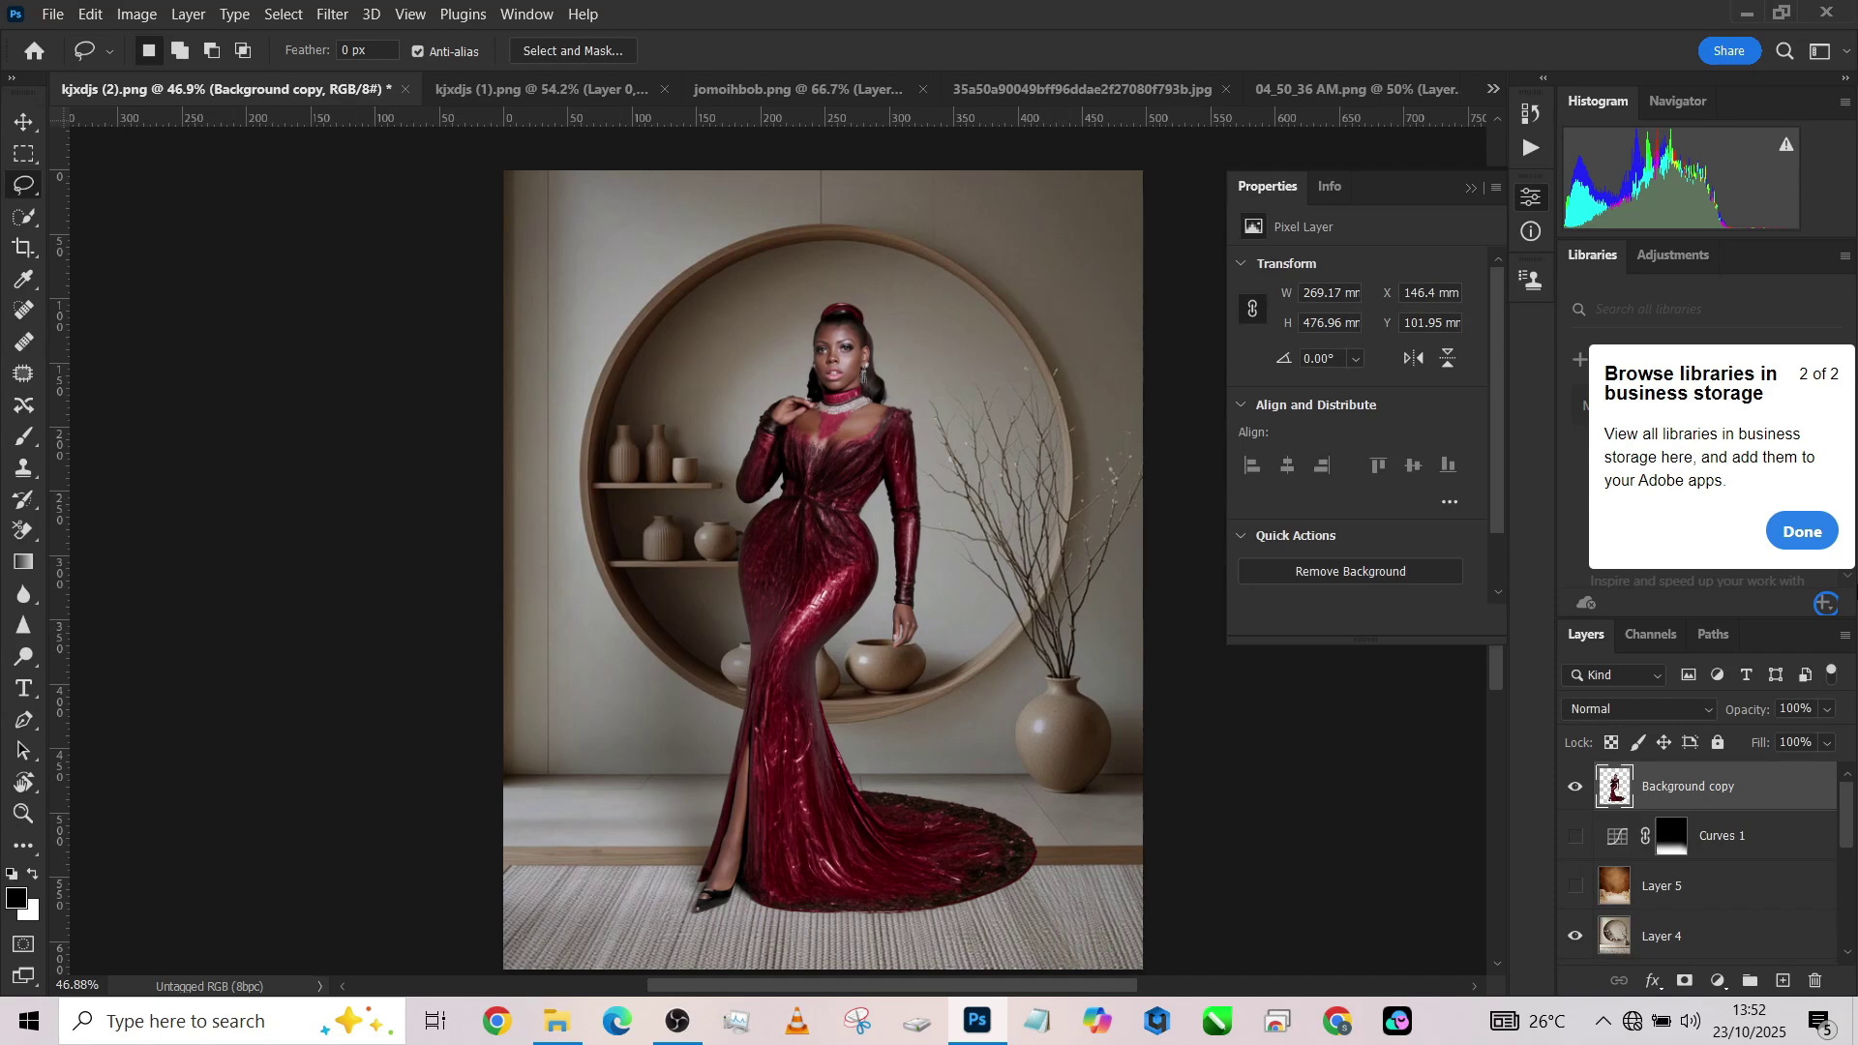
click(1718, 981)
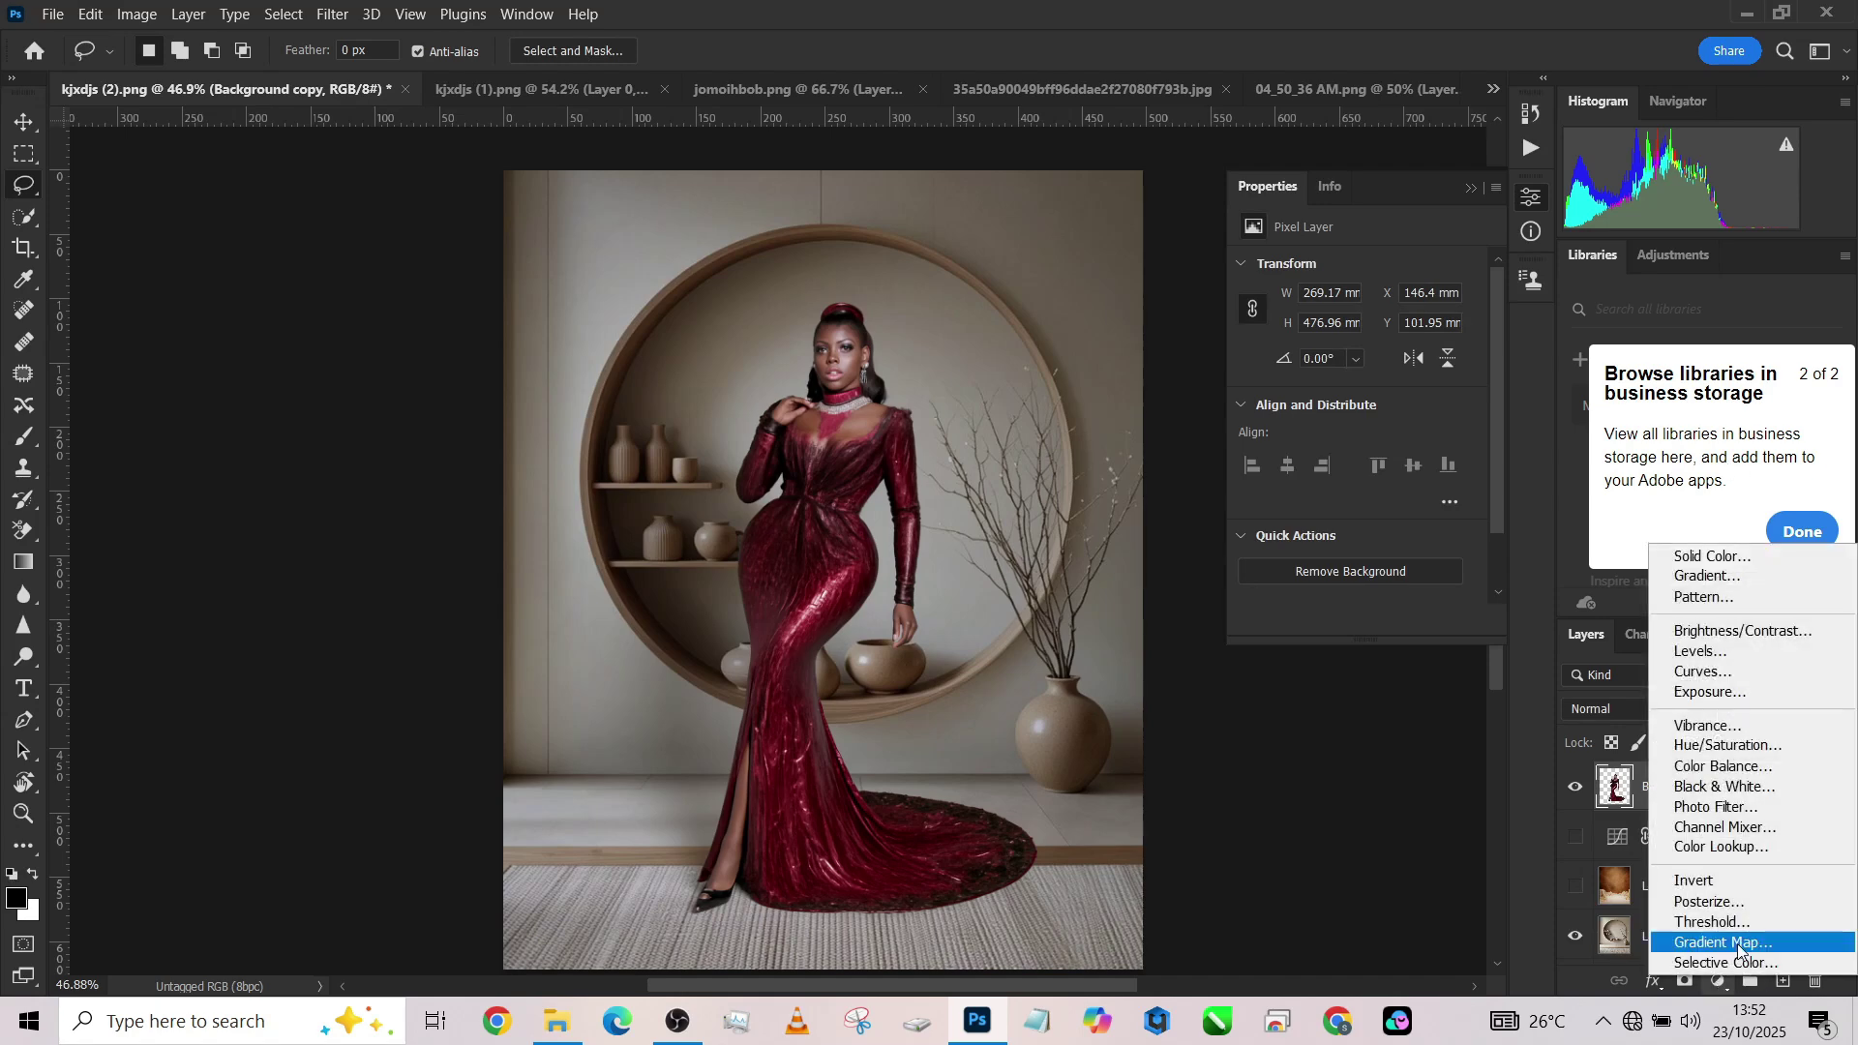
click(1721, 852)
click(1379, 268)
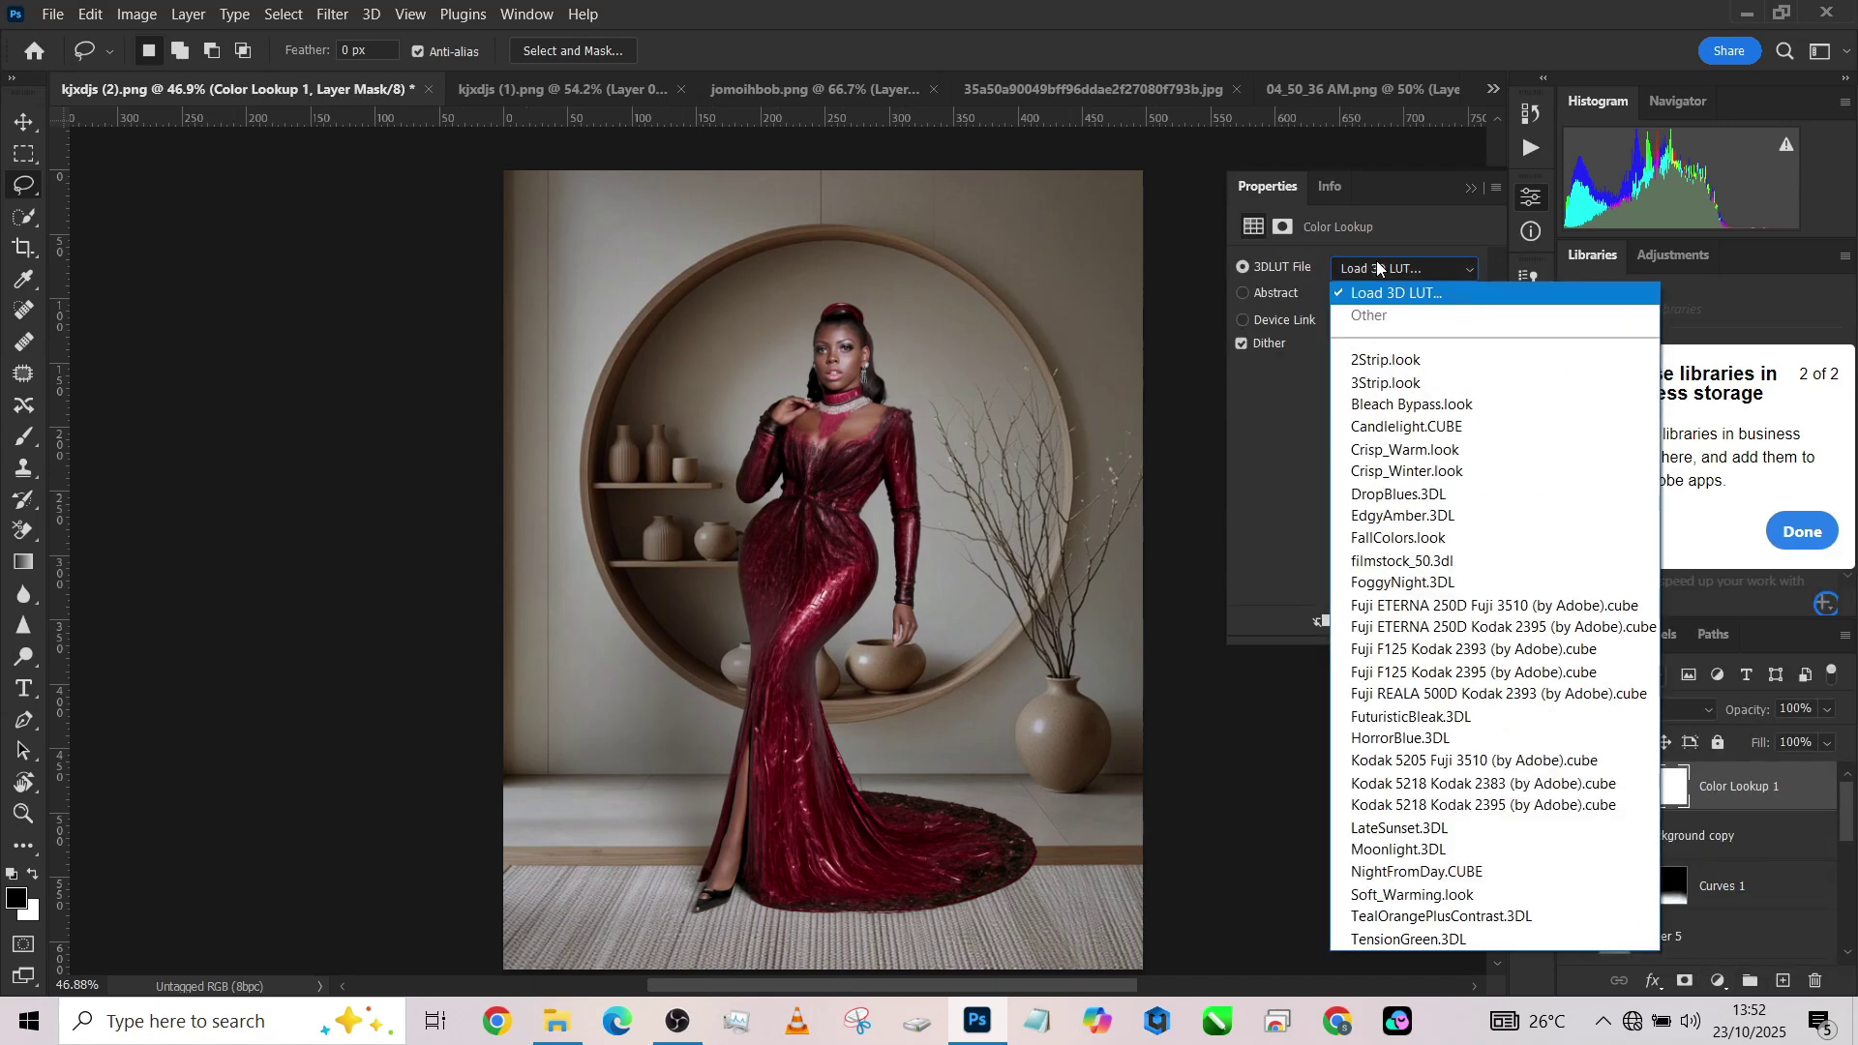
click(1423, 360)
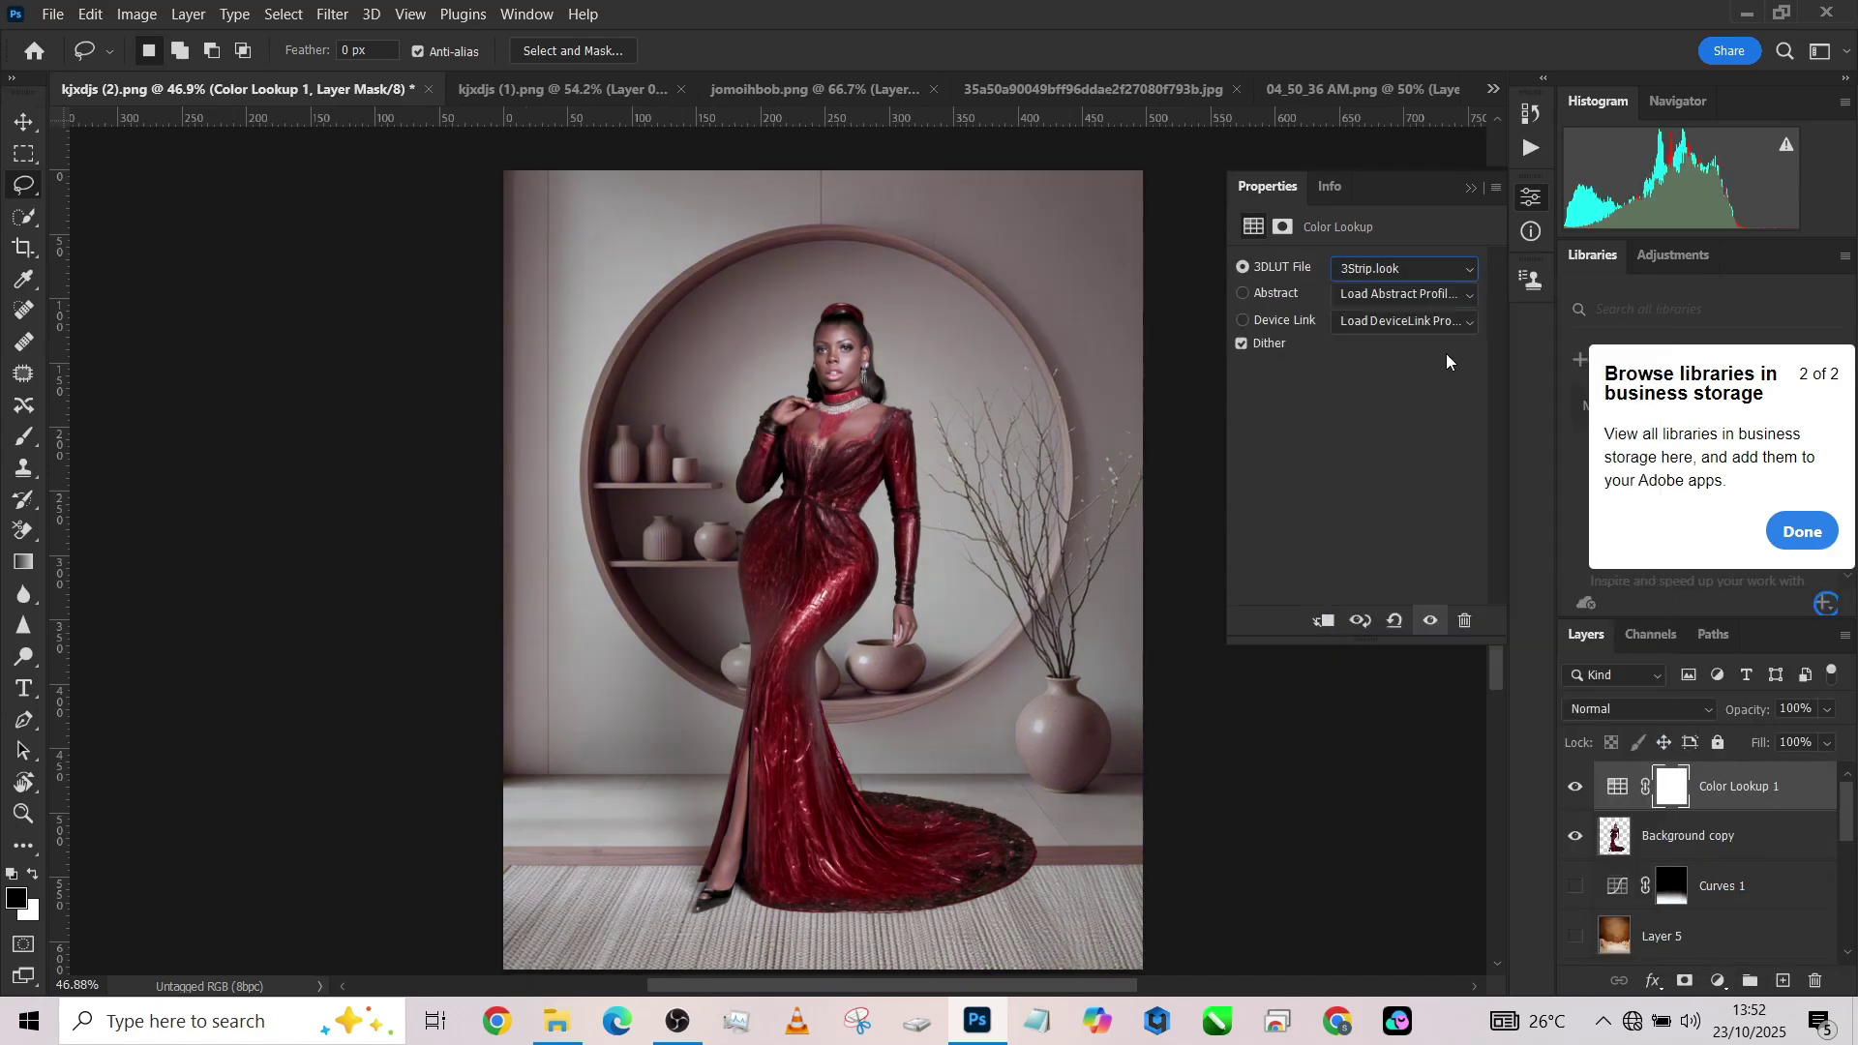
Preview Crisp_Warm, DropBlues, EdgyAmber and FoggyNight lookups, settling on FallColors.look.
key(Down)
key(Down)
key(Down)
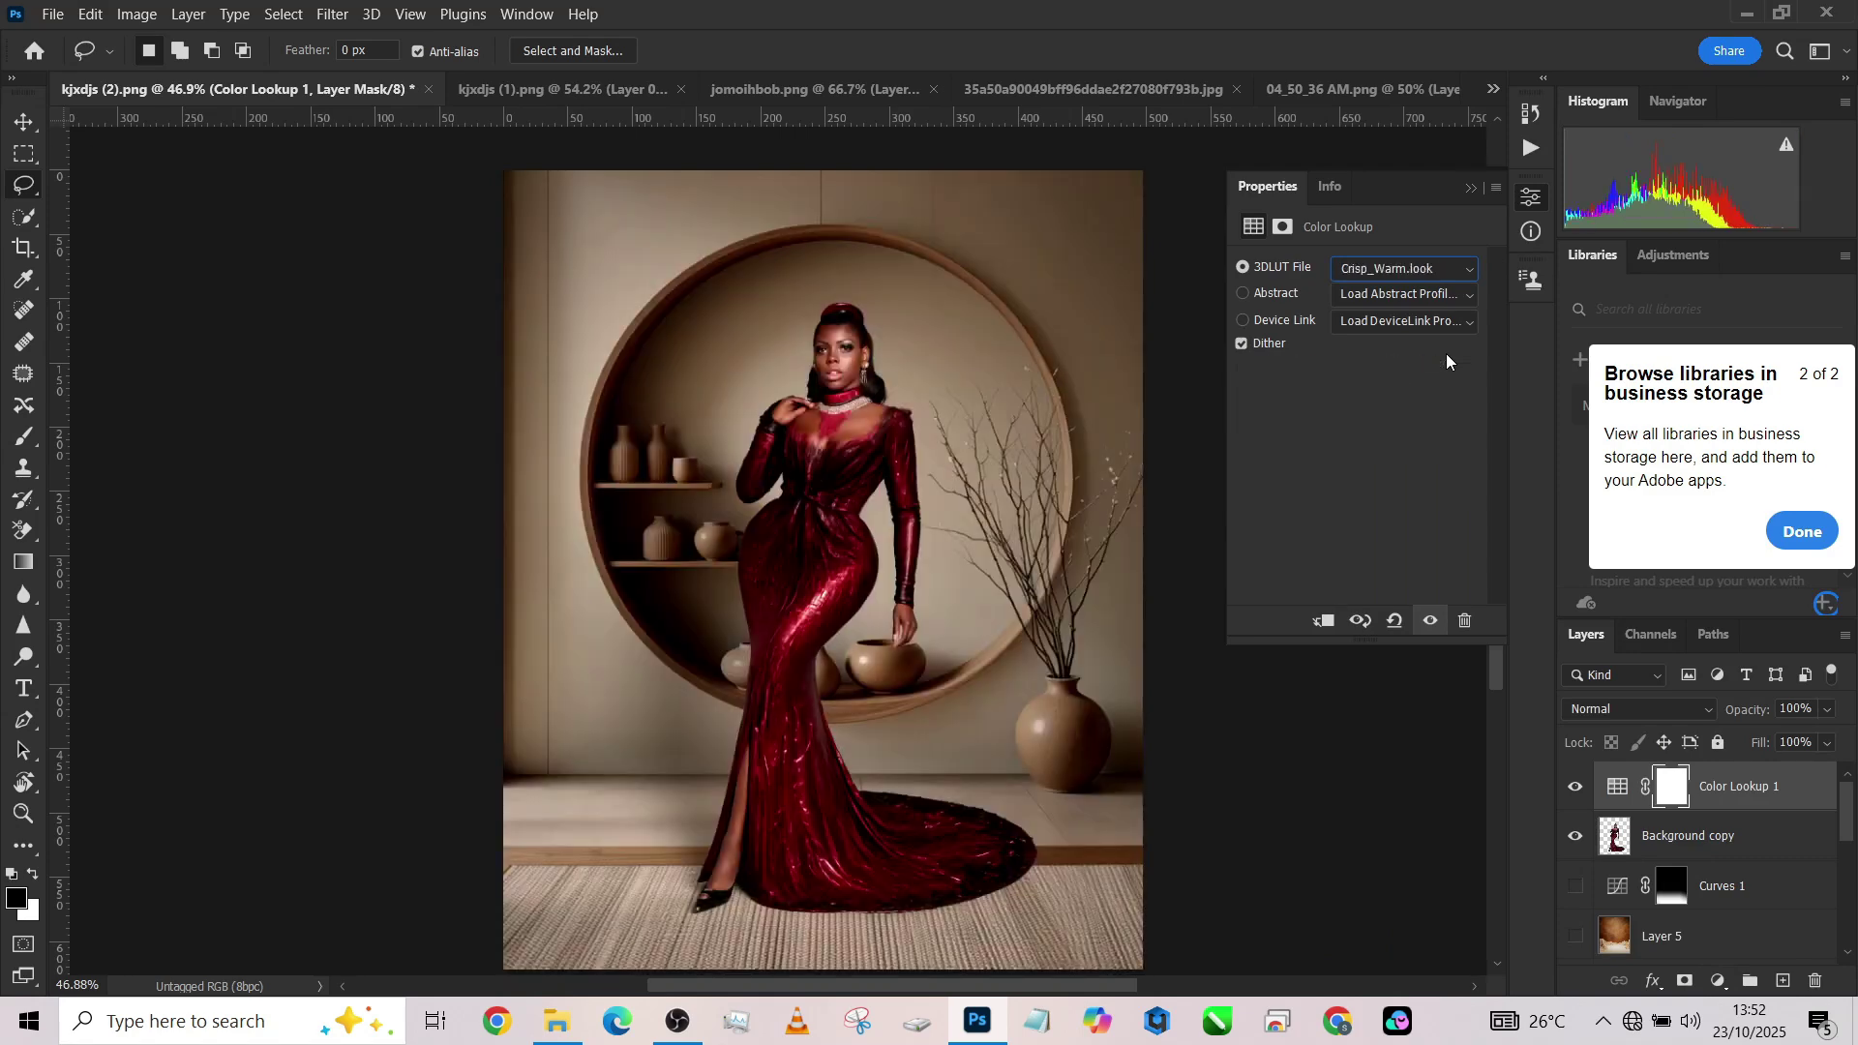
key(Down)
key(Down)
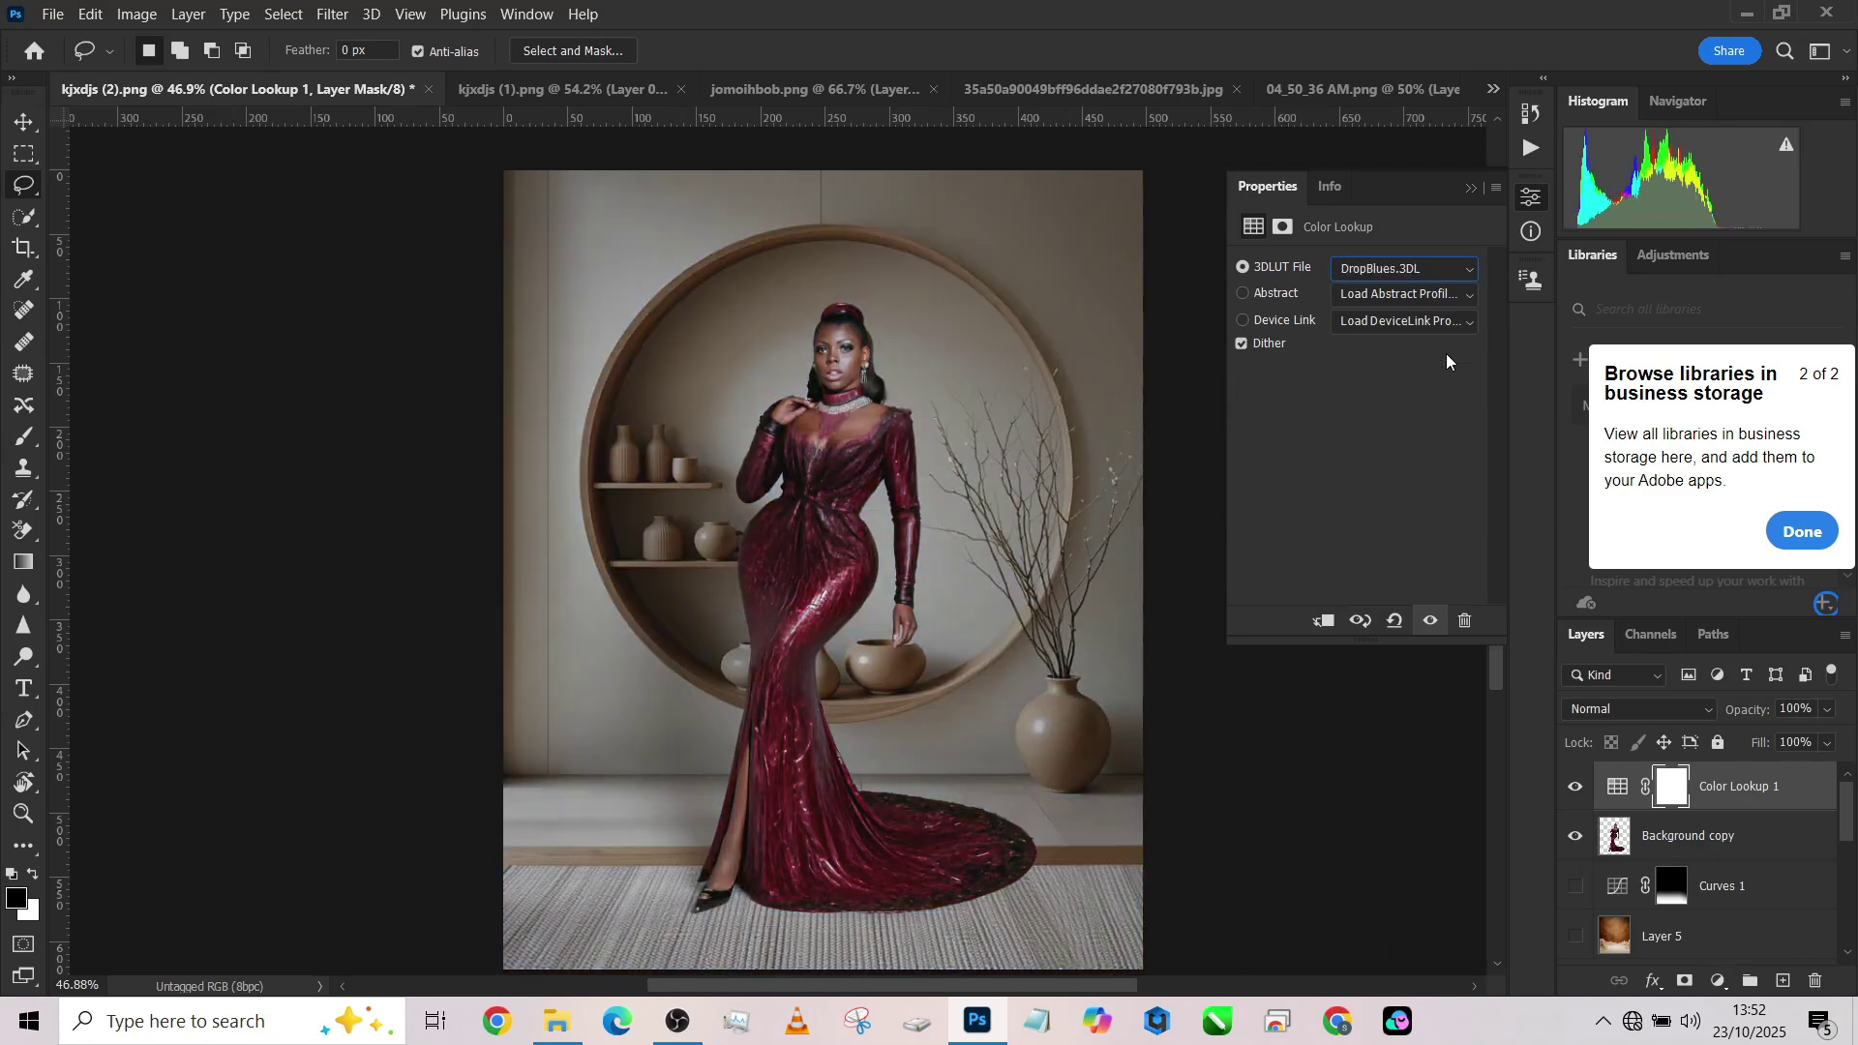
key(Down)
key(Down)
key(Up)
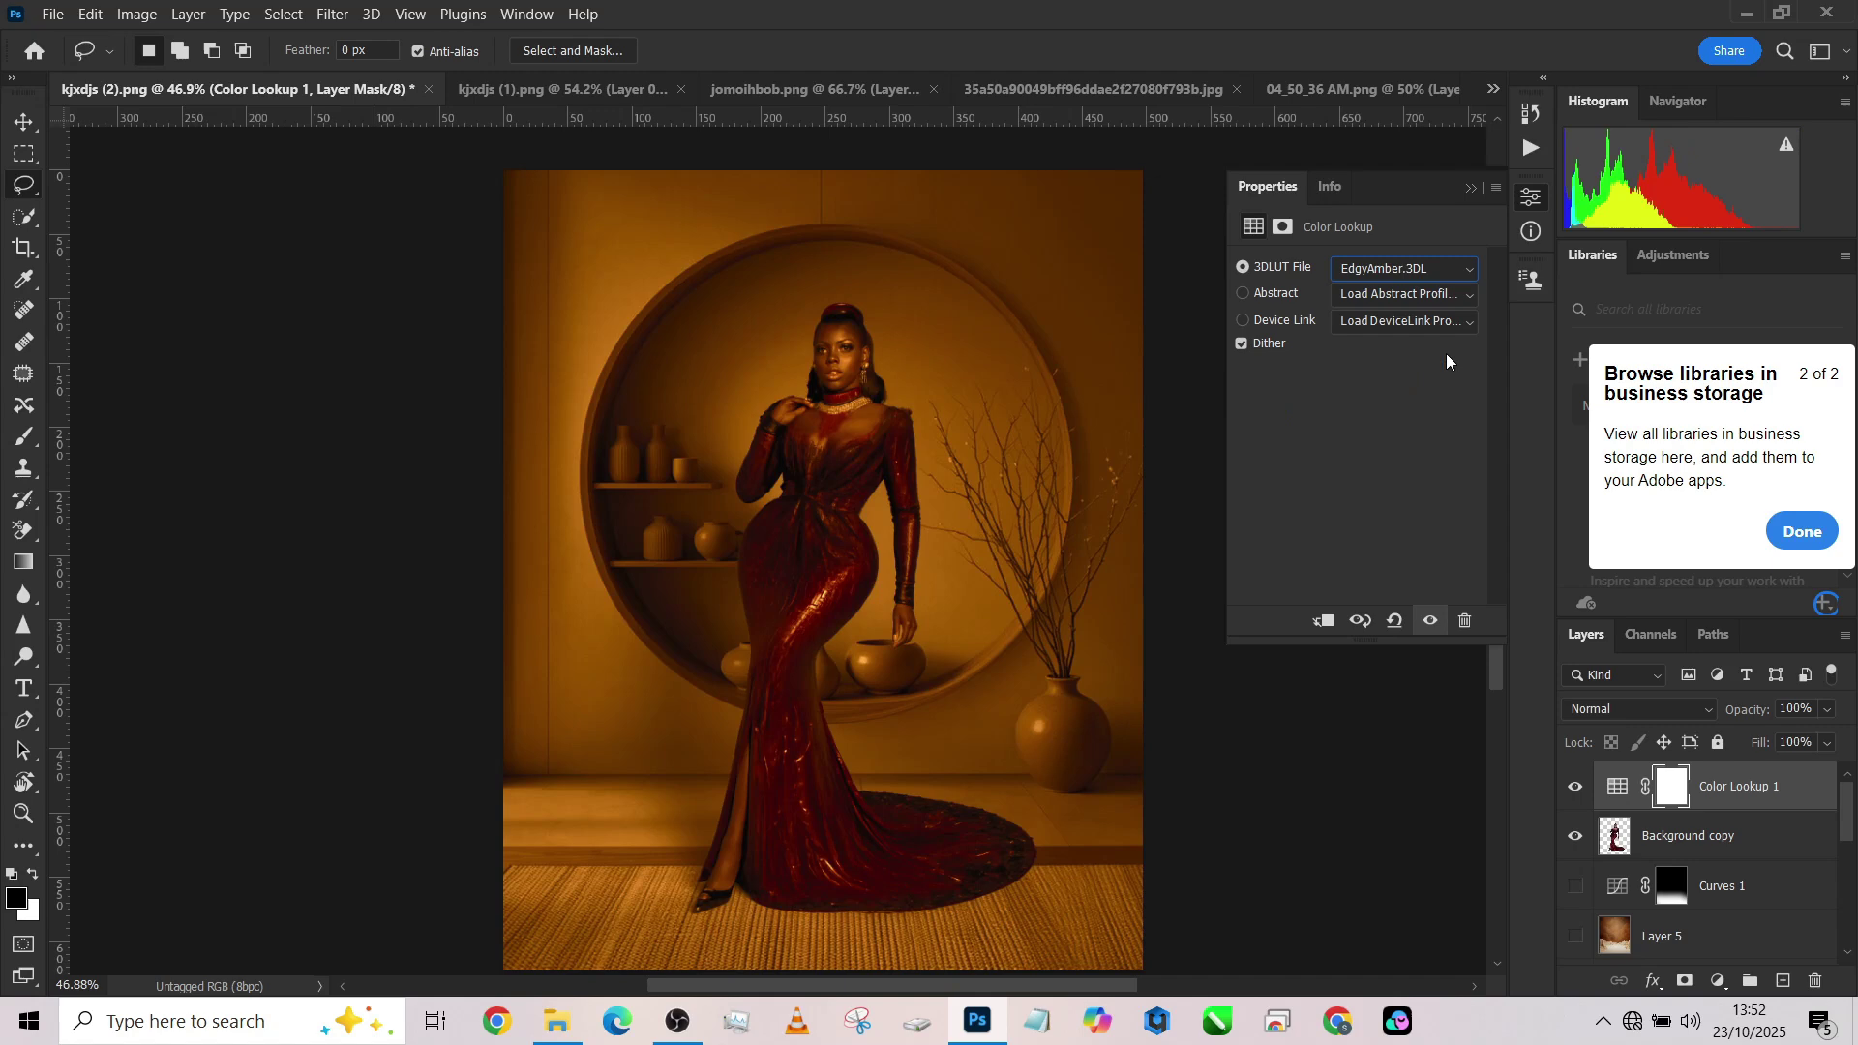
key(Down)
key(Down)
key(Down)
key(Up)
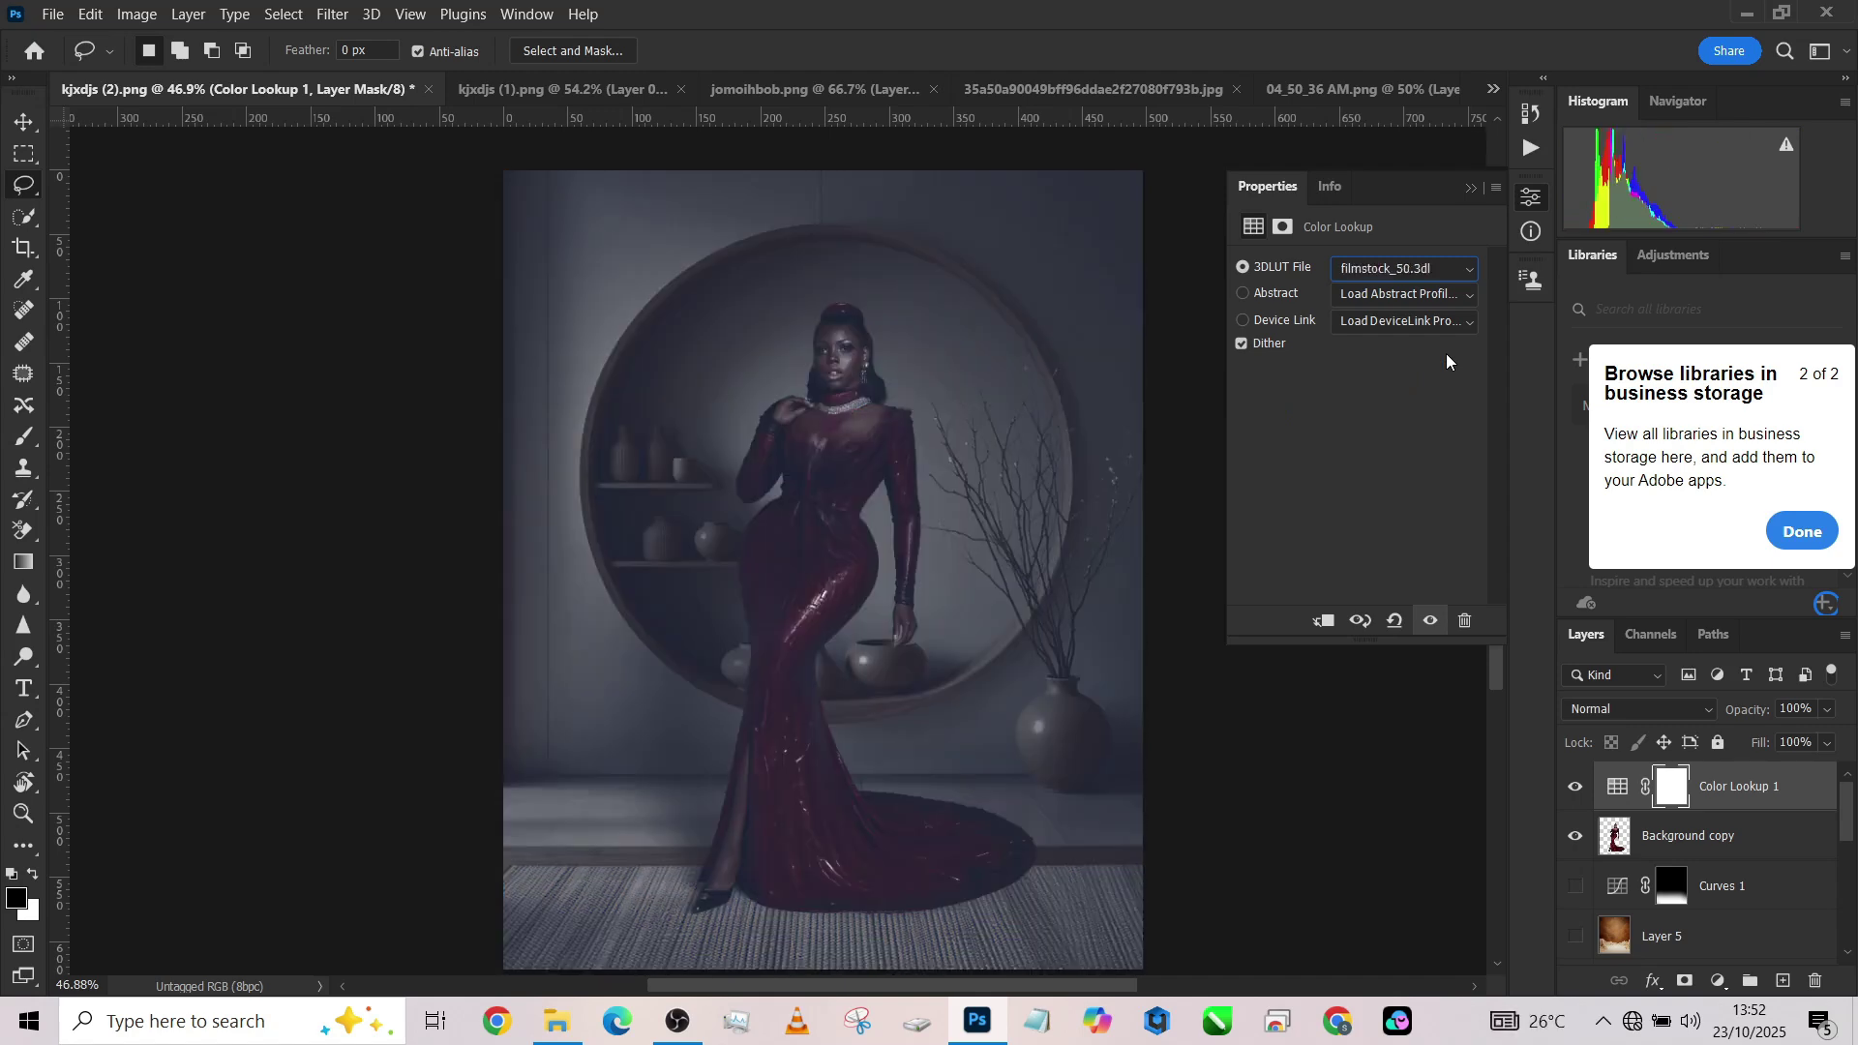
key(Down)
key(Up)
key(Up)
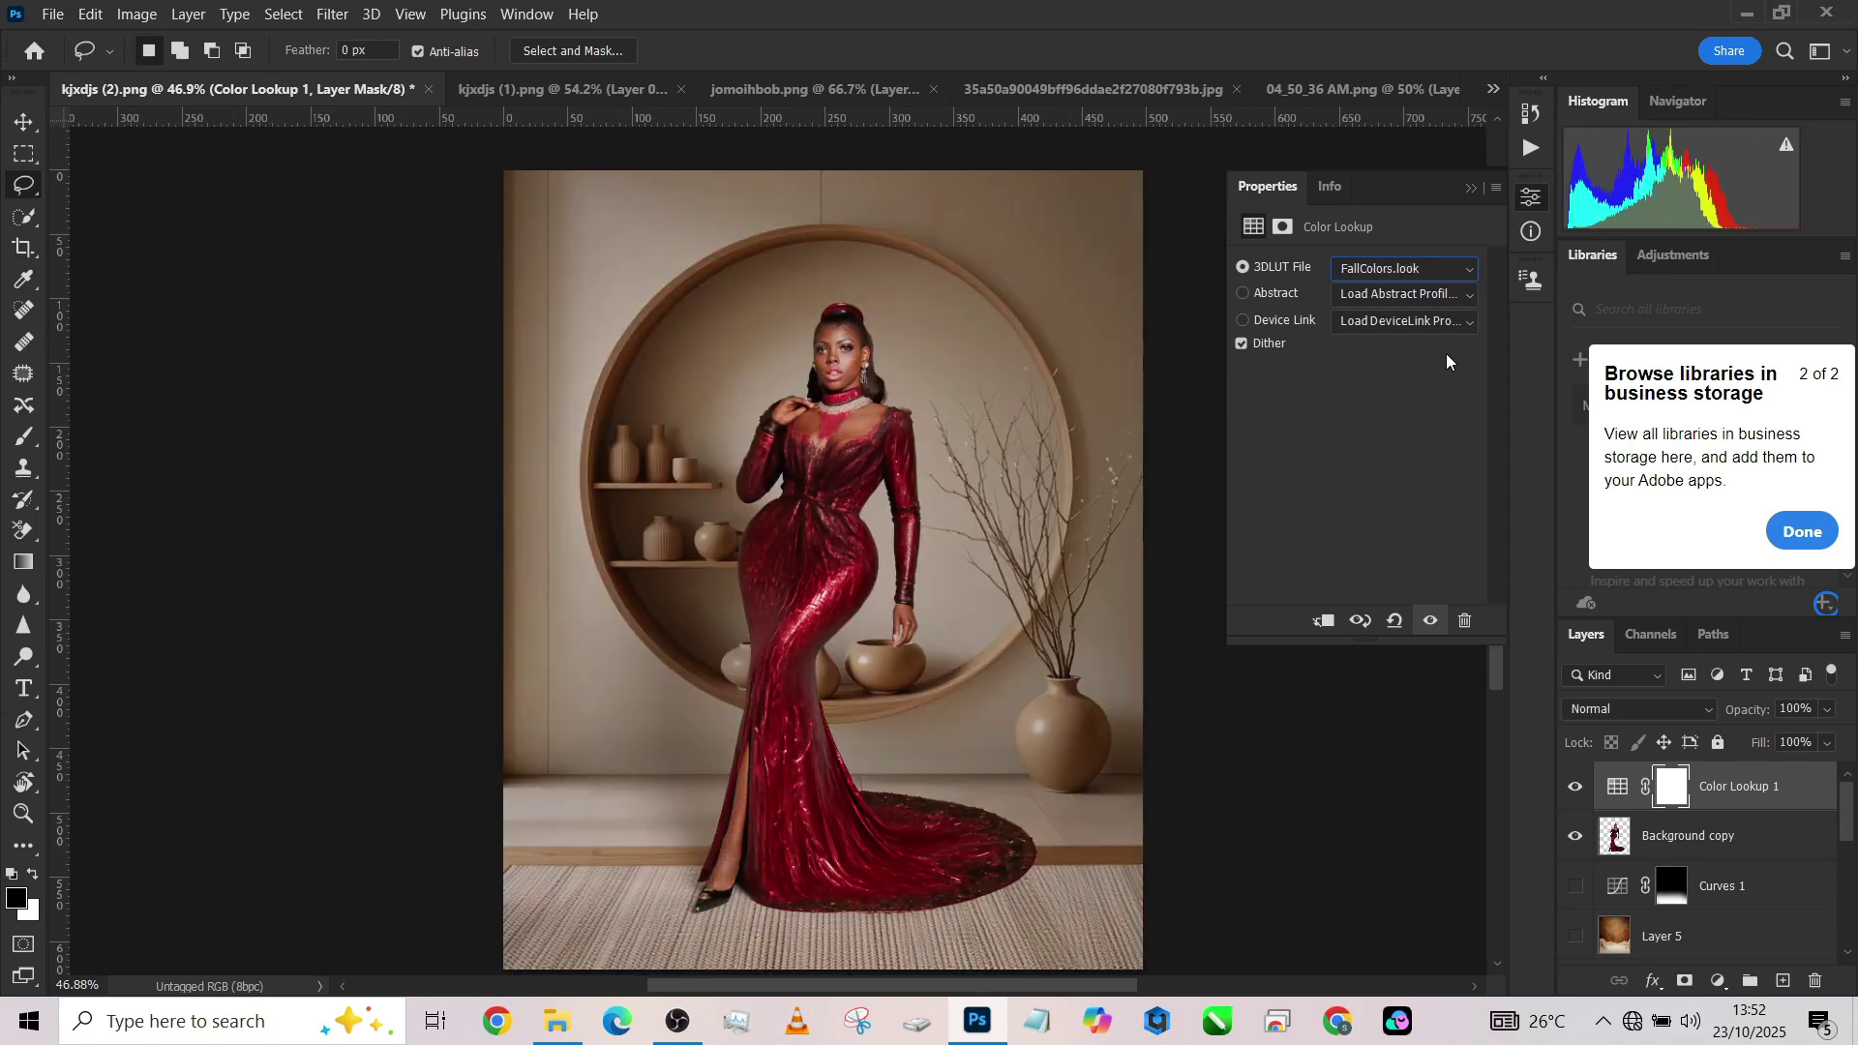
Lower the Color Lookup layer's opacity to 70%.
click(1828, 710)
drag(1832, 734, 1806, 739)
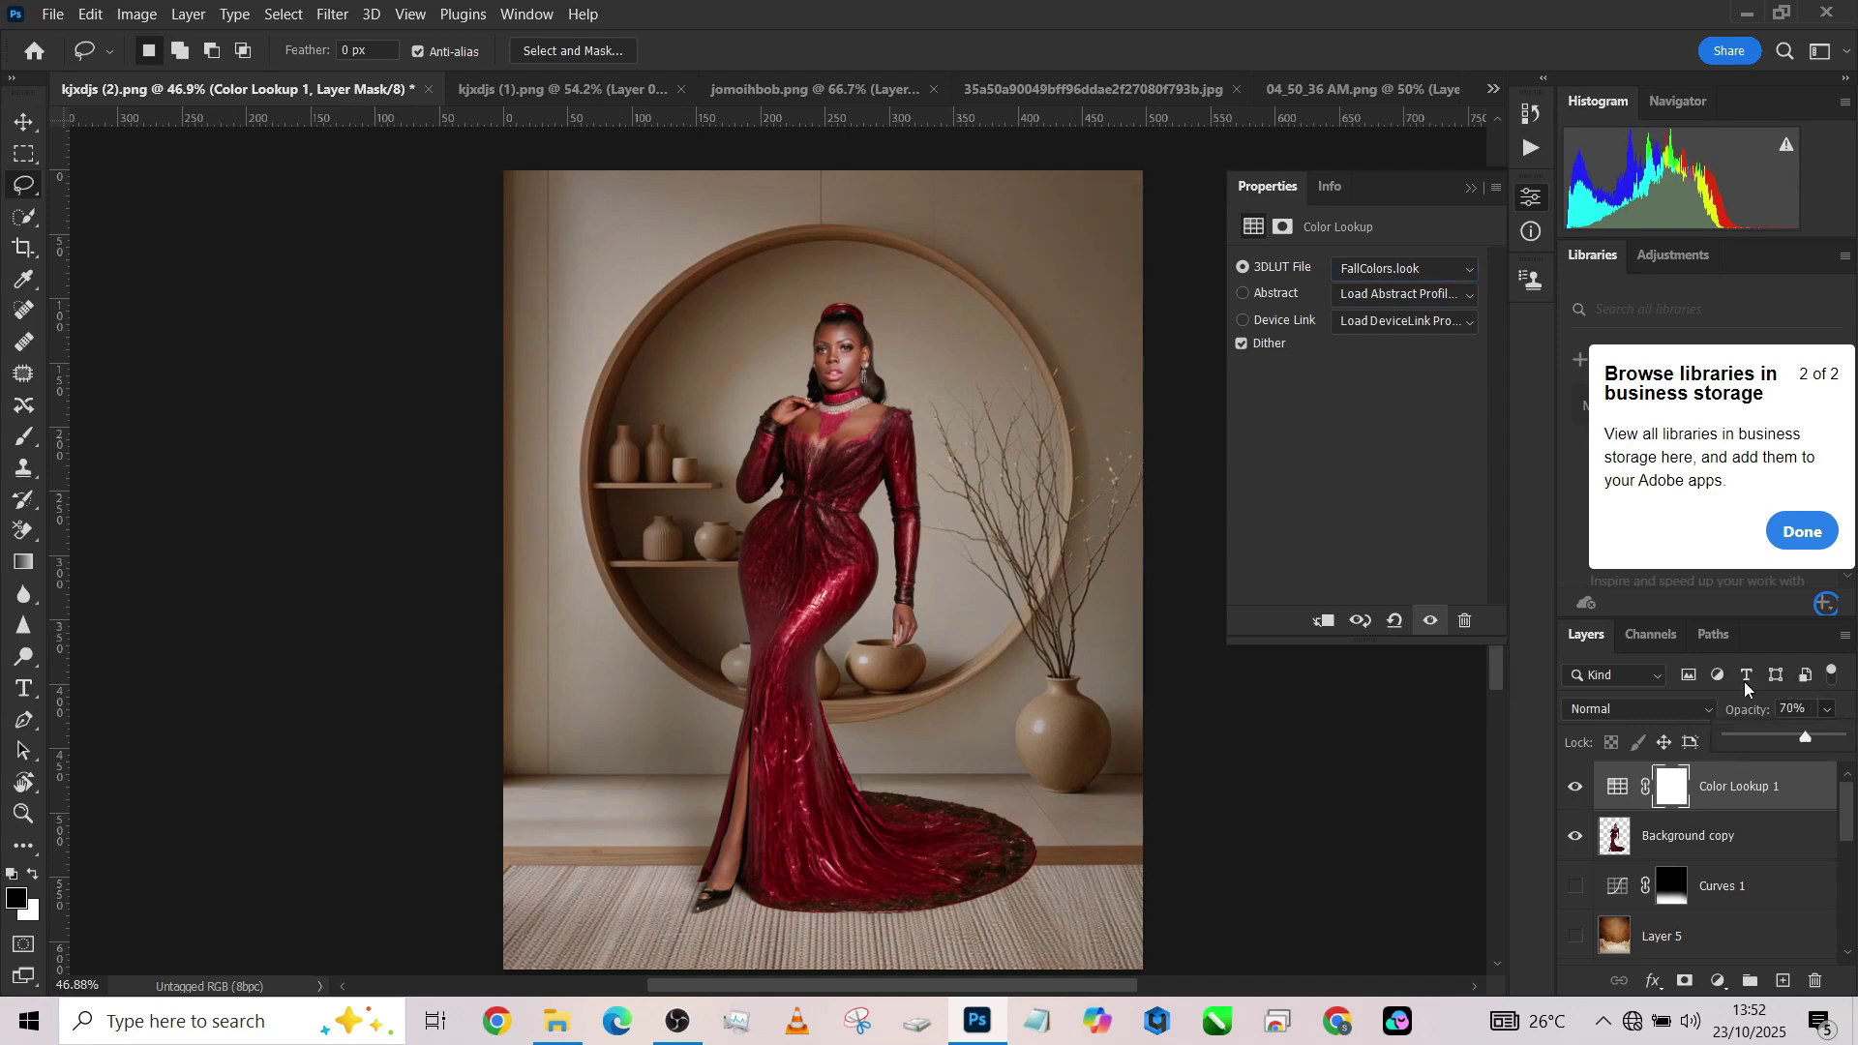
click(1410, 300)
key(Escape)
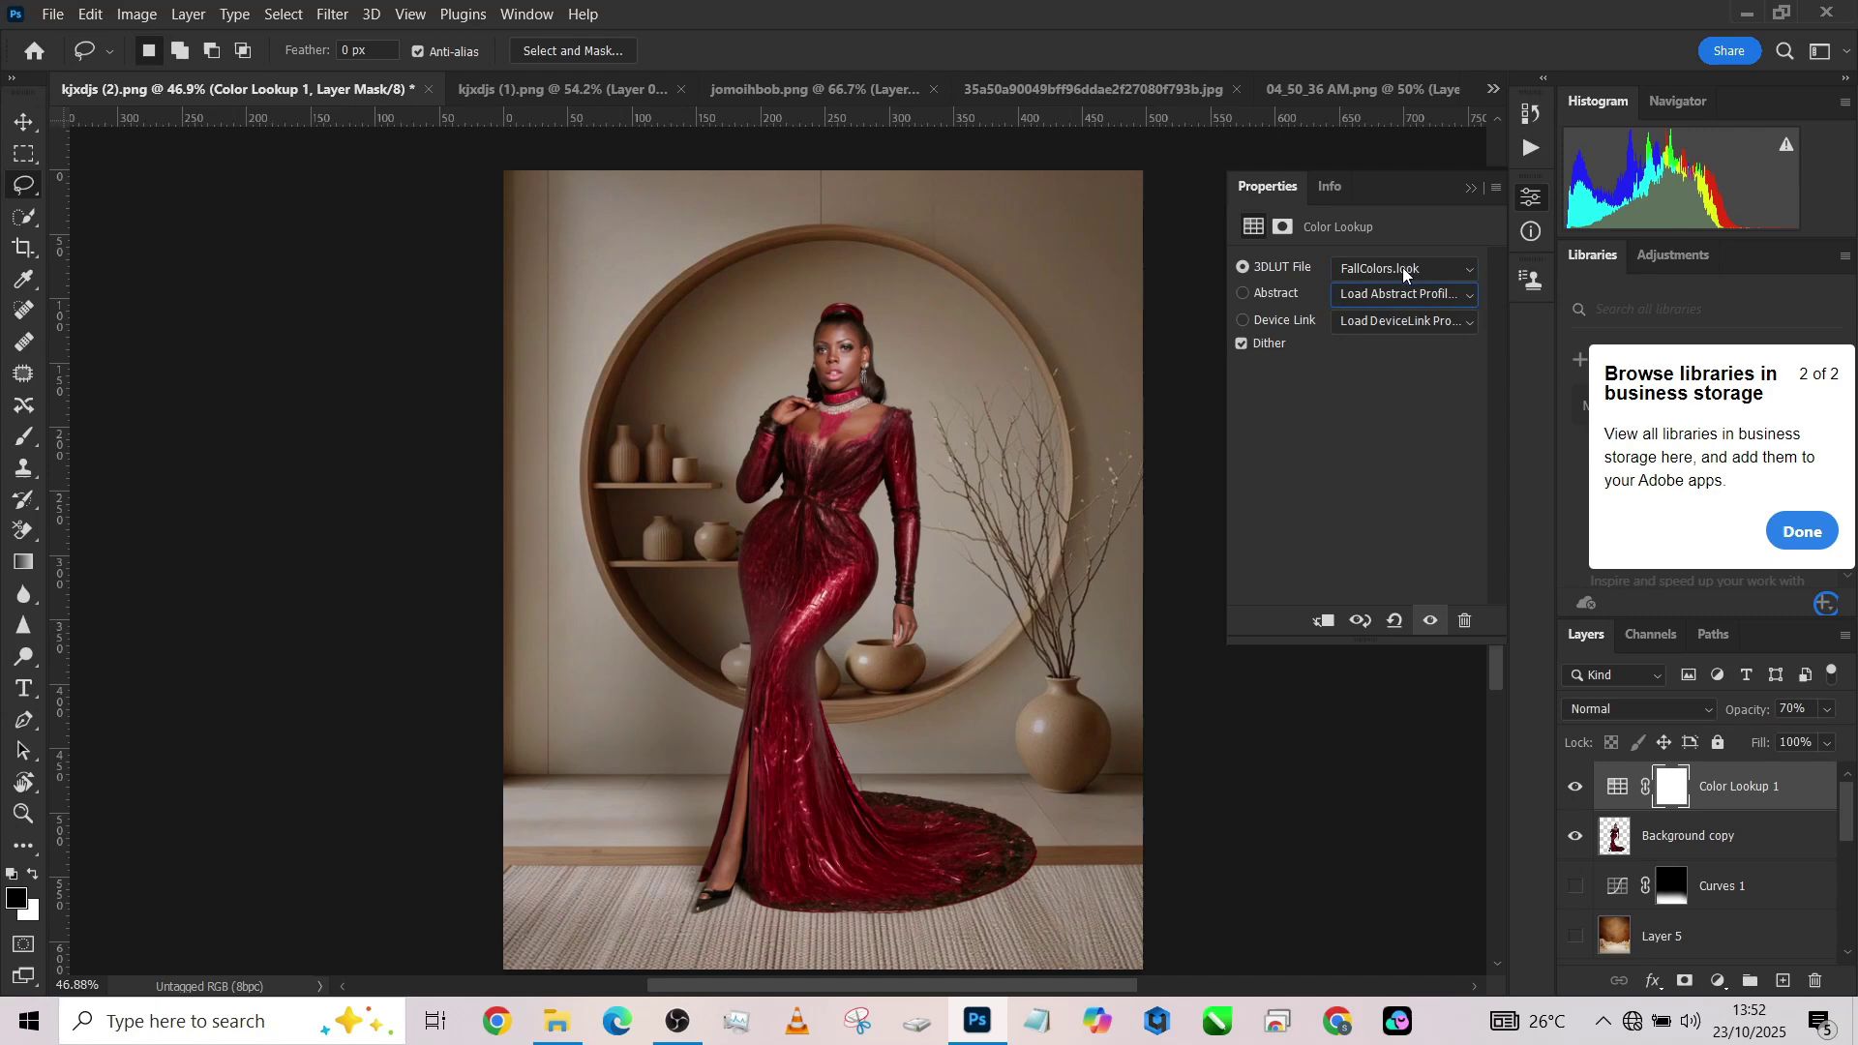
Try TensionGreen.3DL, HorrorBlue.3DL and Kodak and Fuji film-stock lookups.
click(1408, 269)
click(1388, 940)
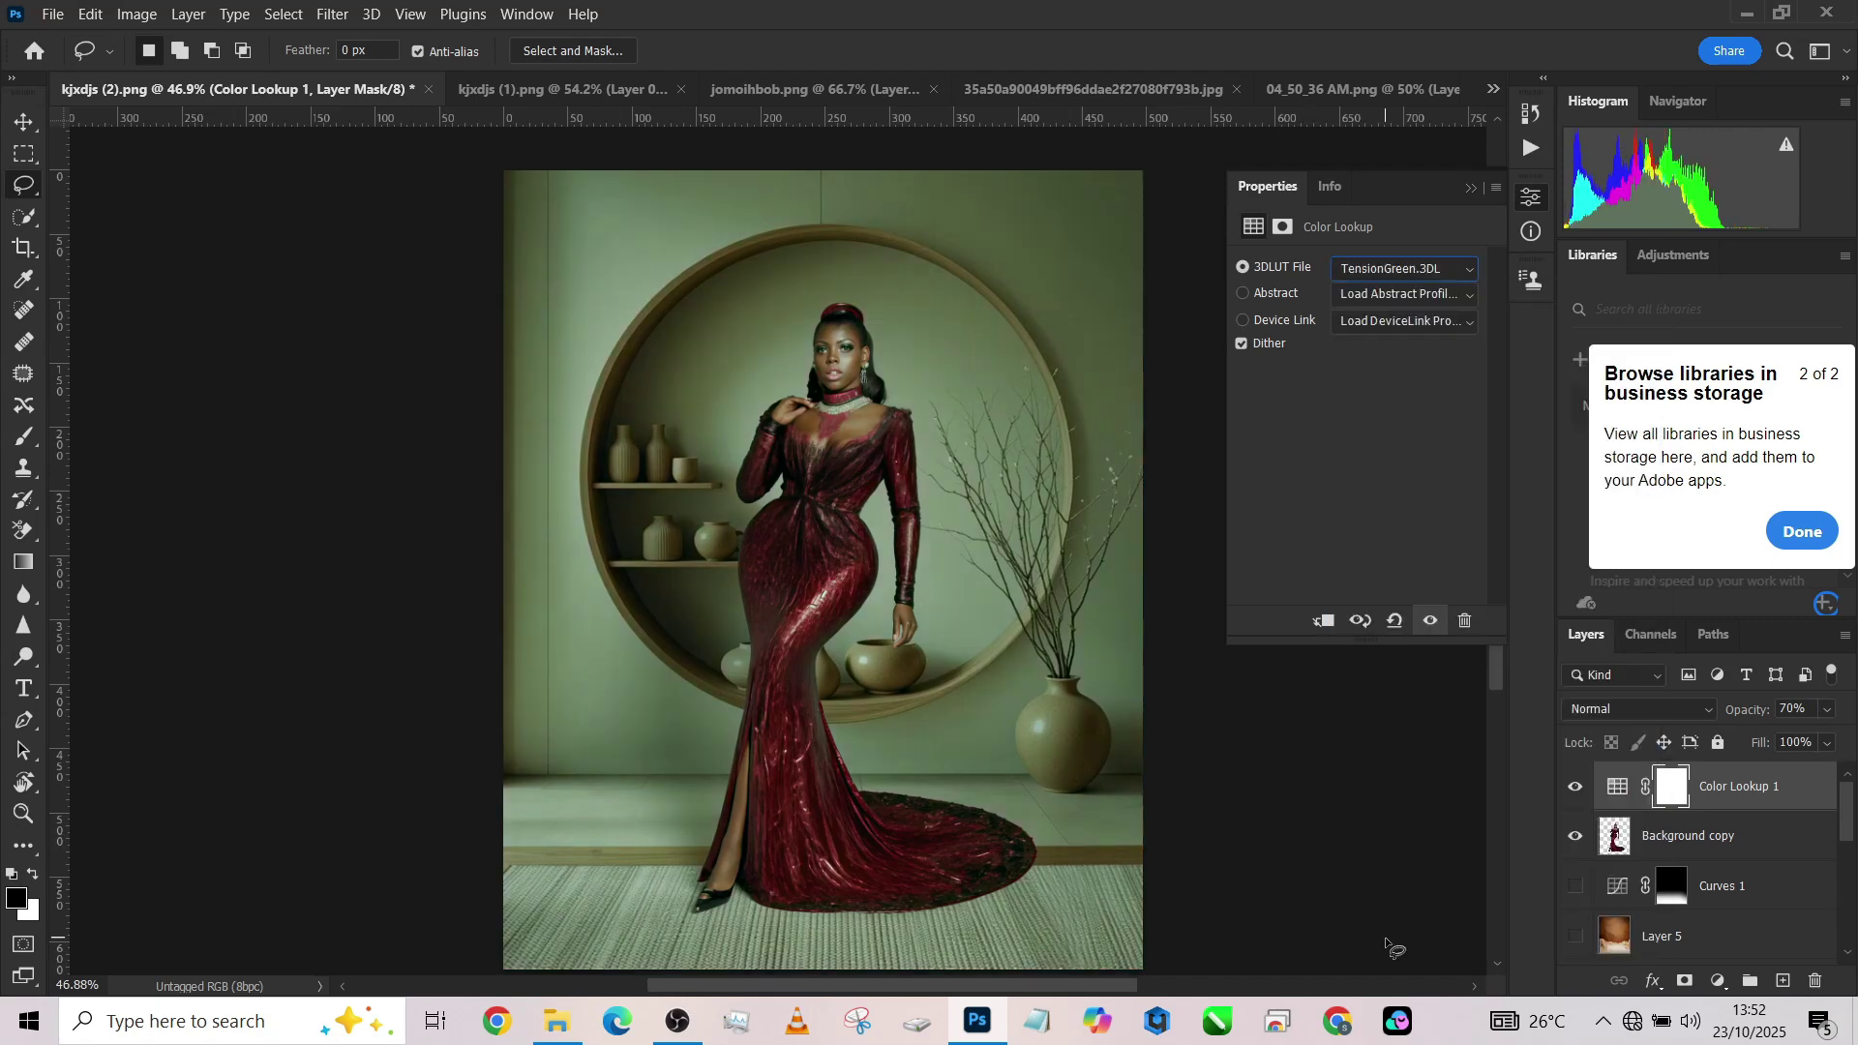
key(Up)
key(Up)
key(Up)
key(Up)
key(Up)
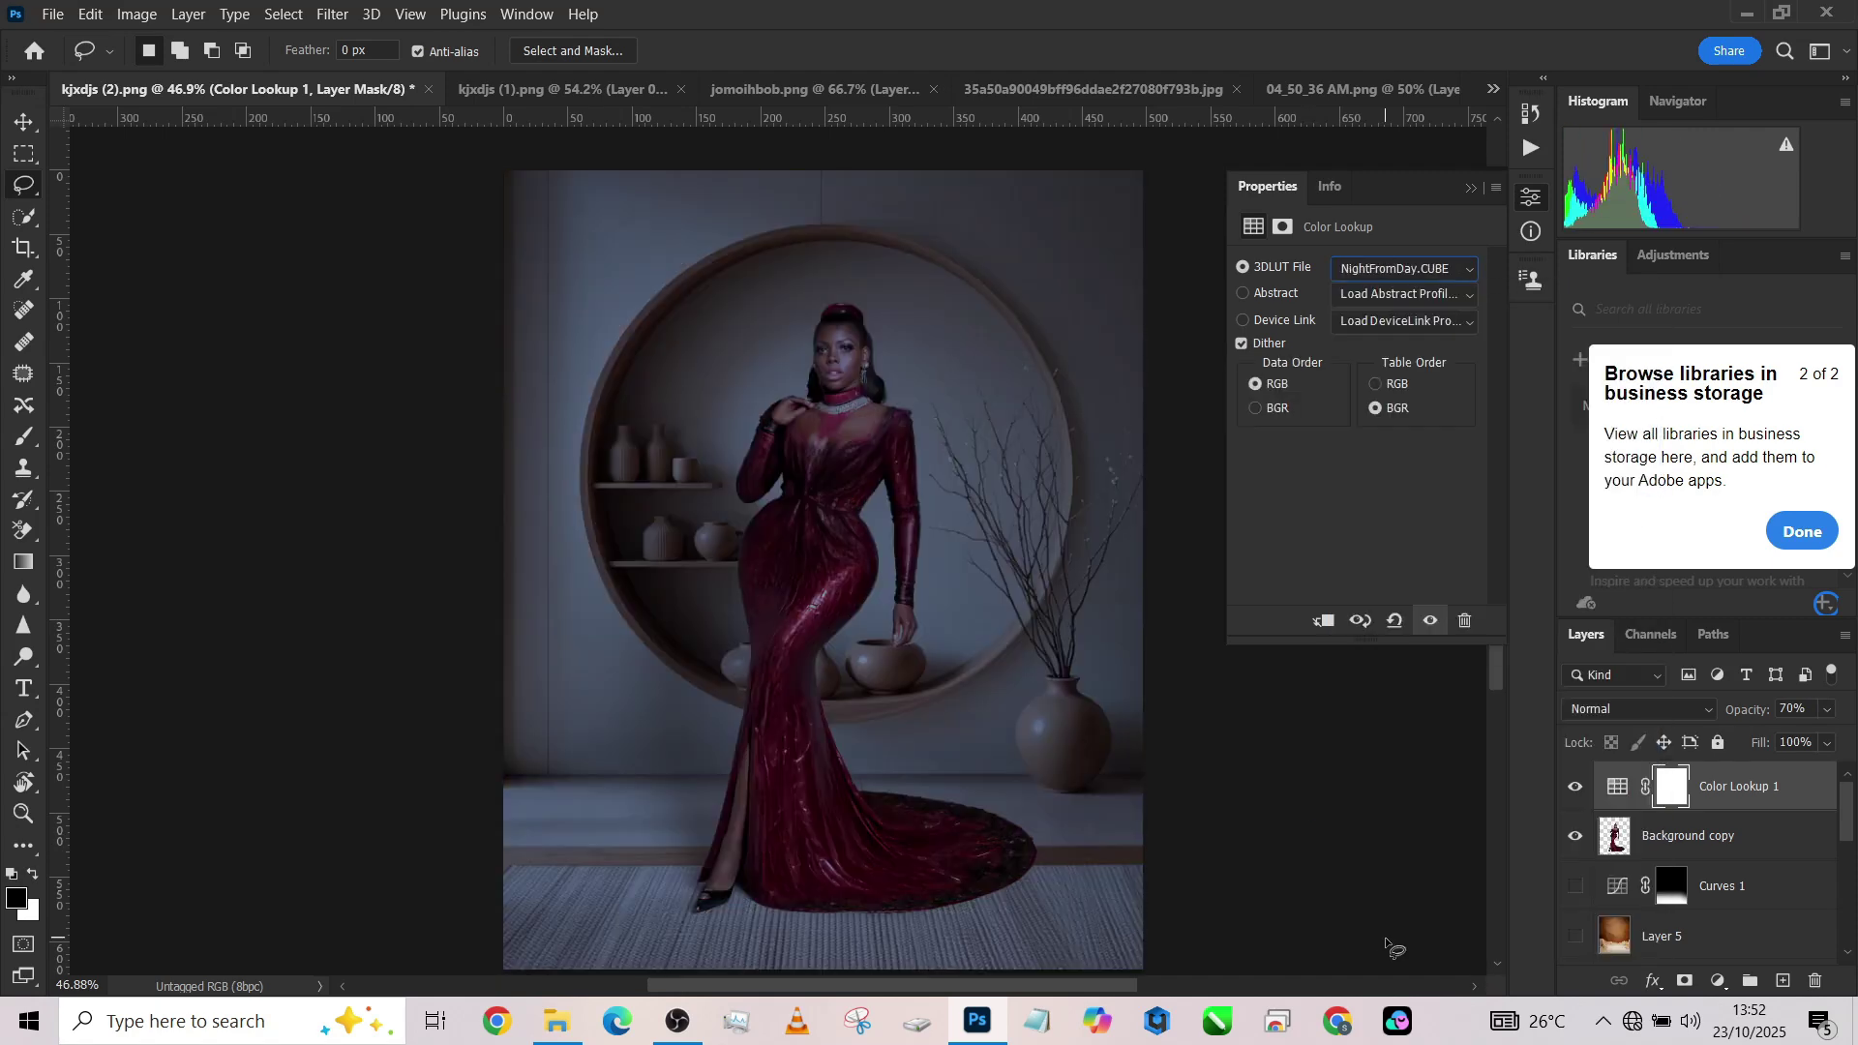
key(Up)
key(Up)
key(Up)
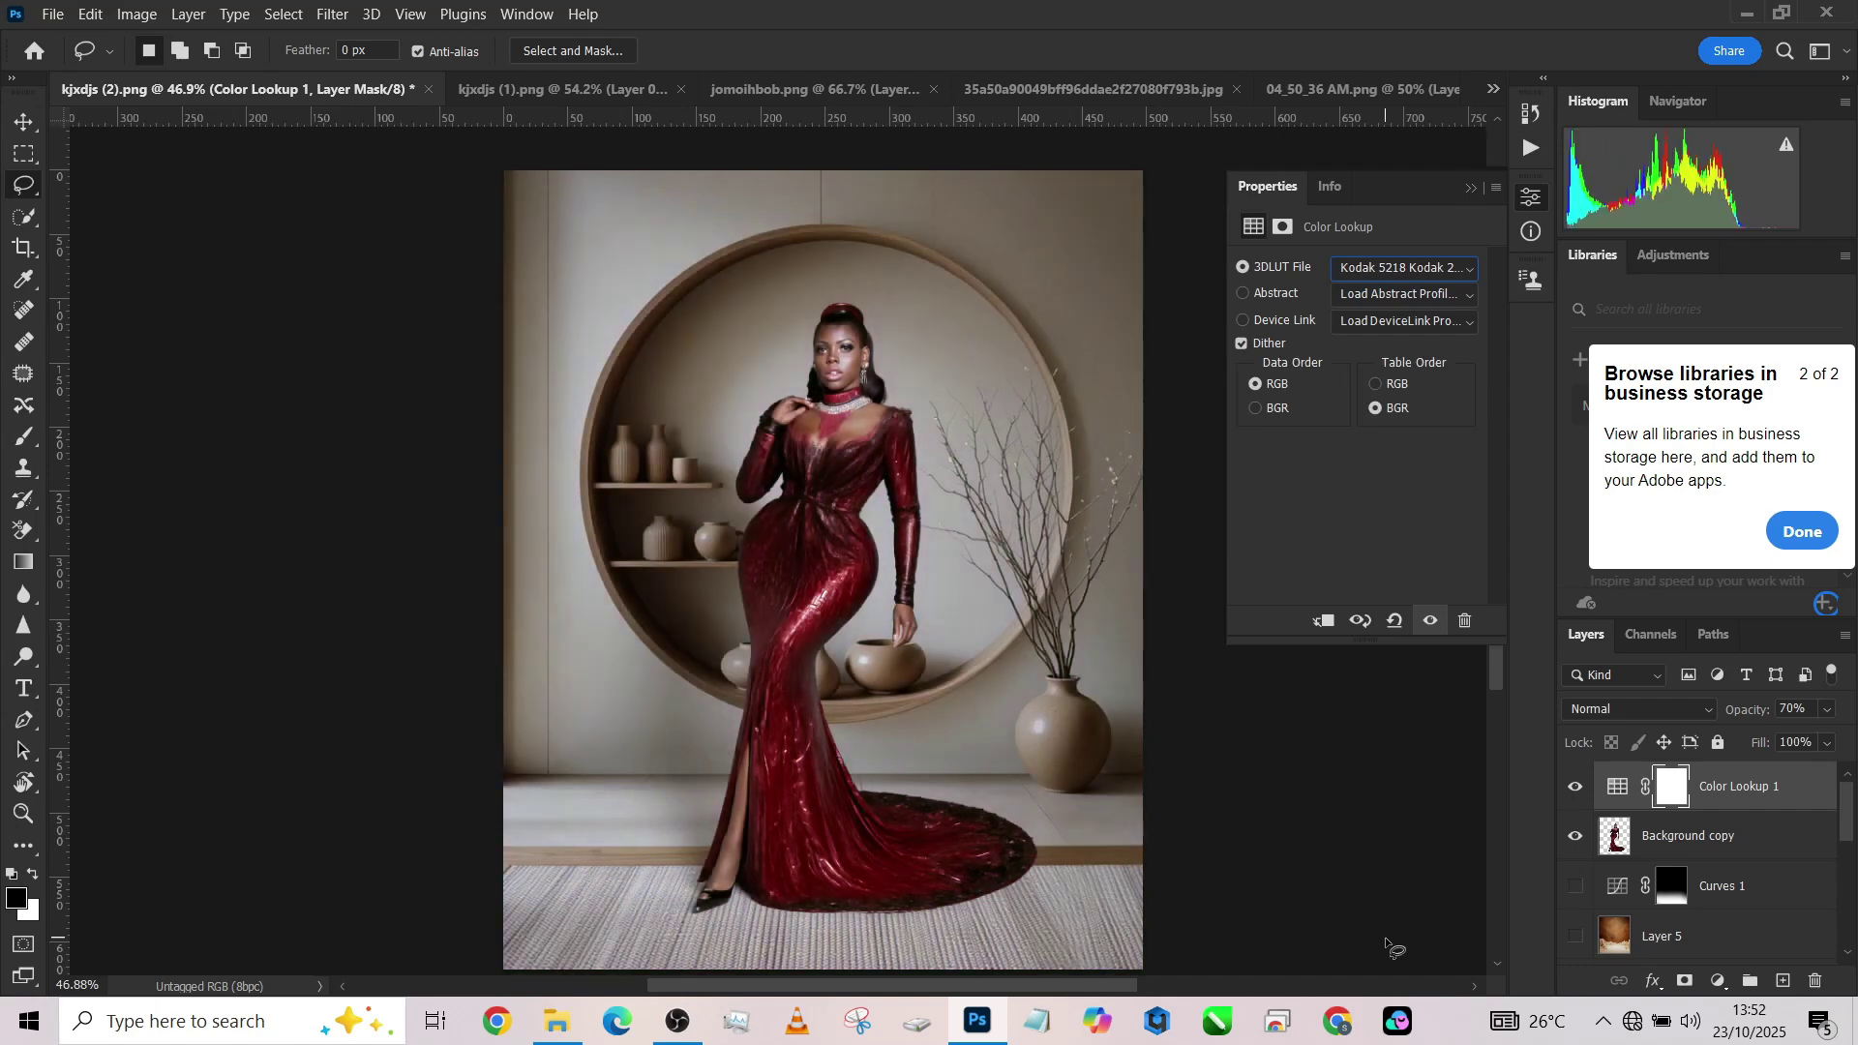
key(Up)
key(Up)
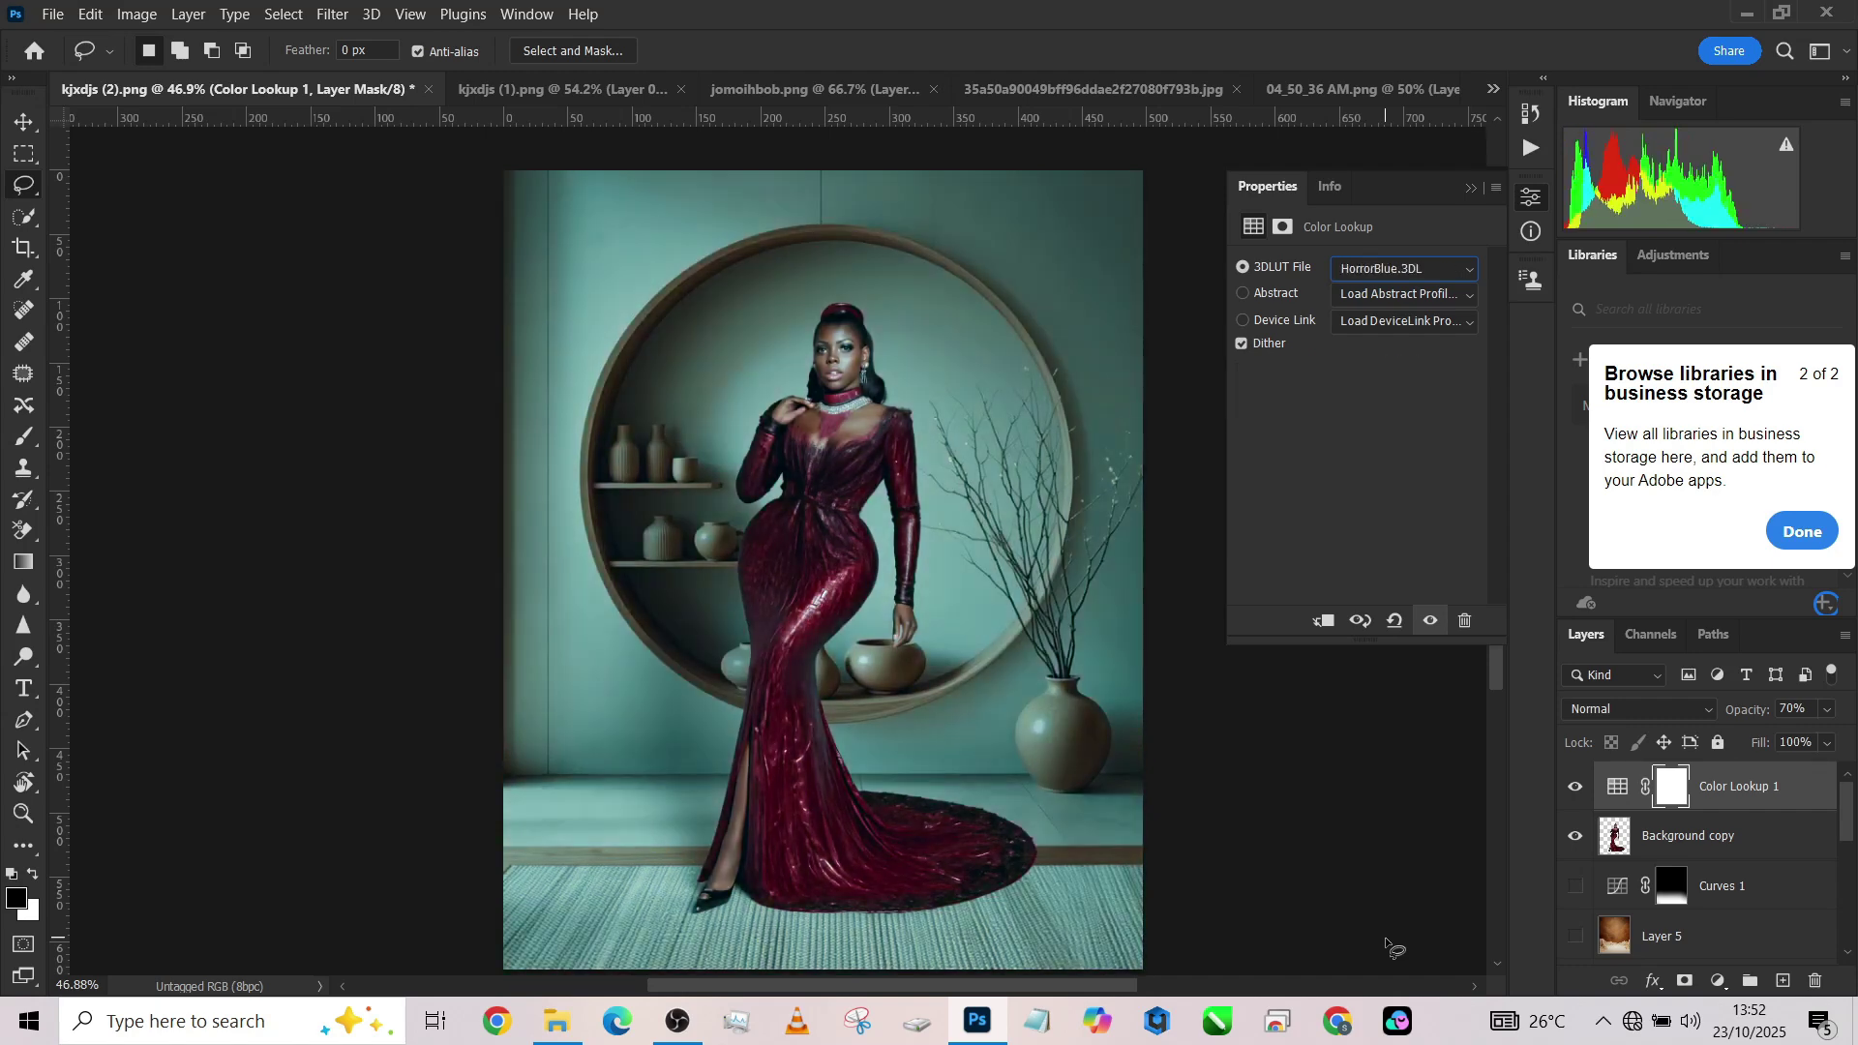
key(Up)
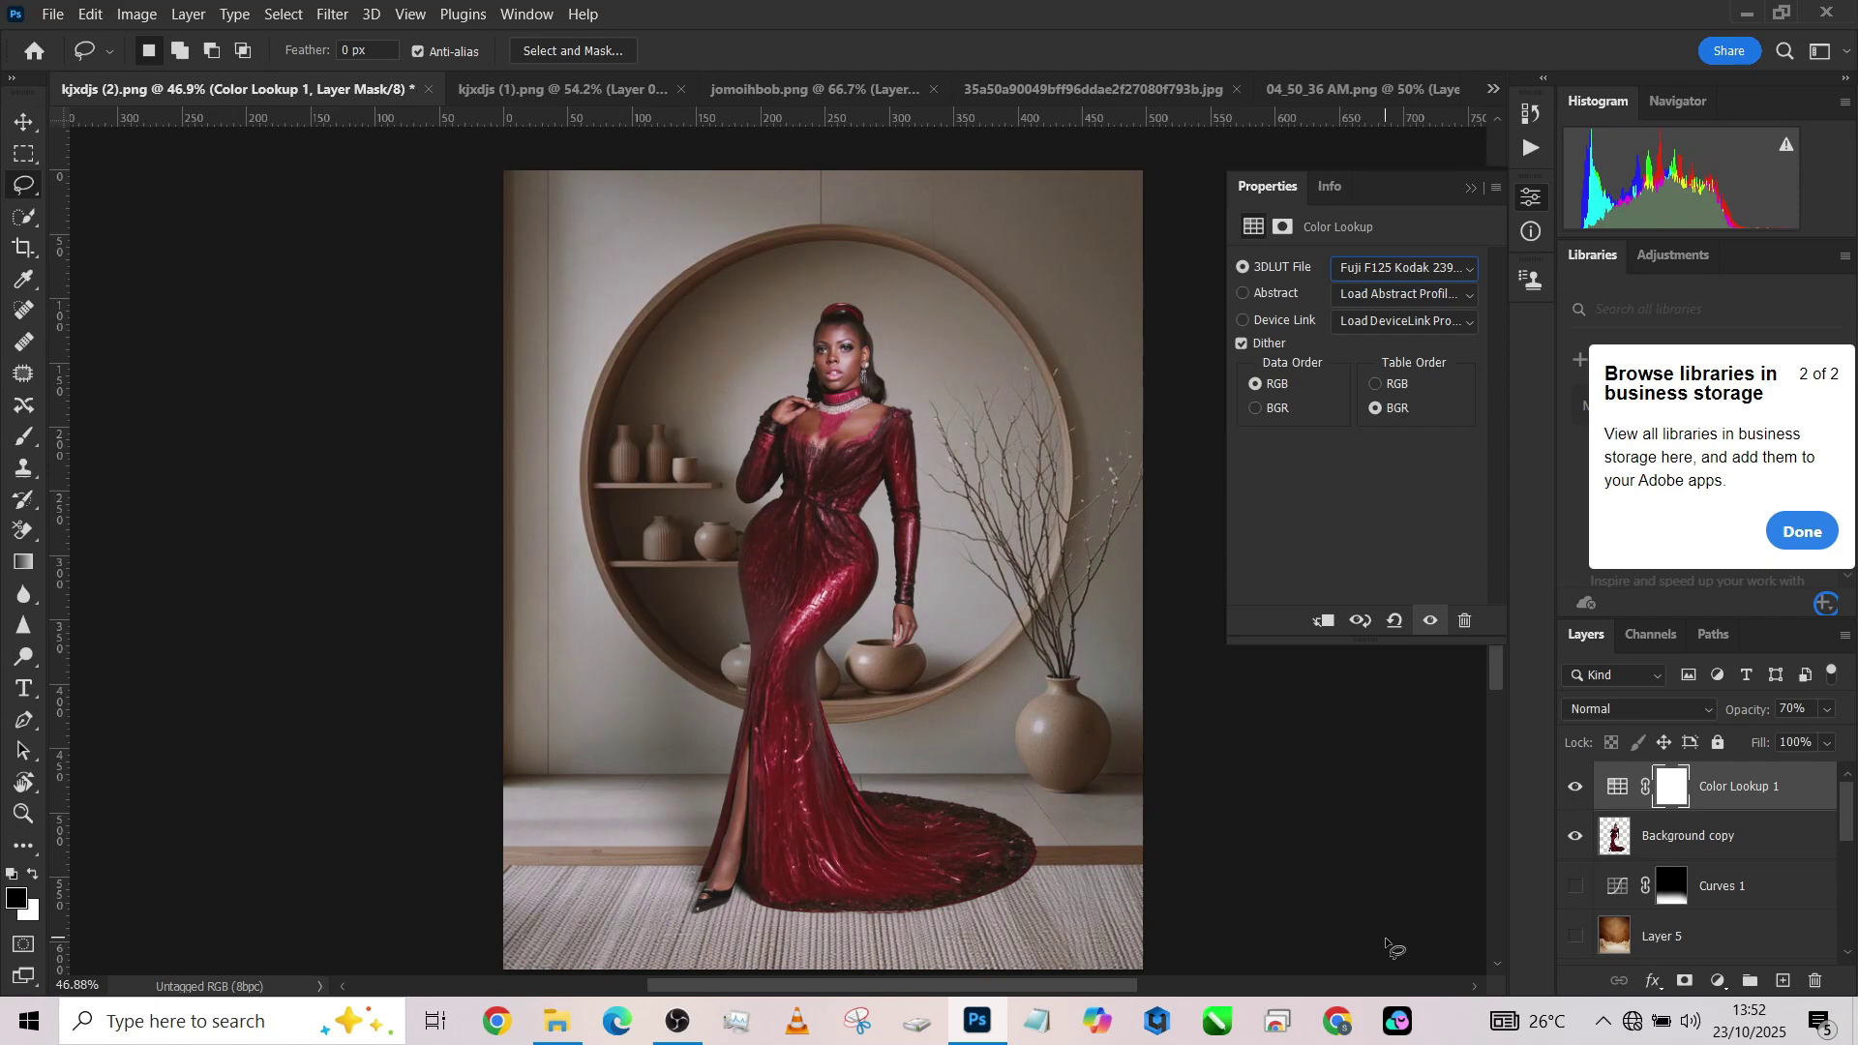
key(Up)
key(Up)
key(Up)
key(Up)
key(Up)
key(Up)
key(Up)
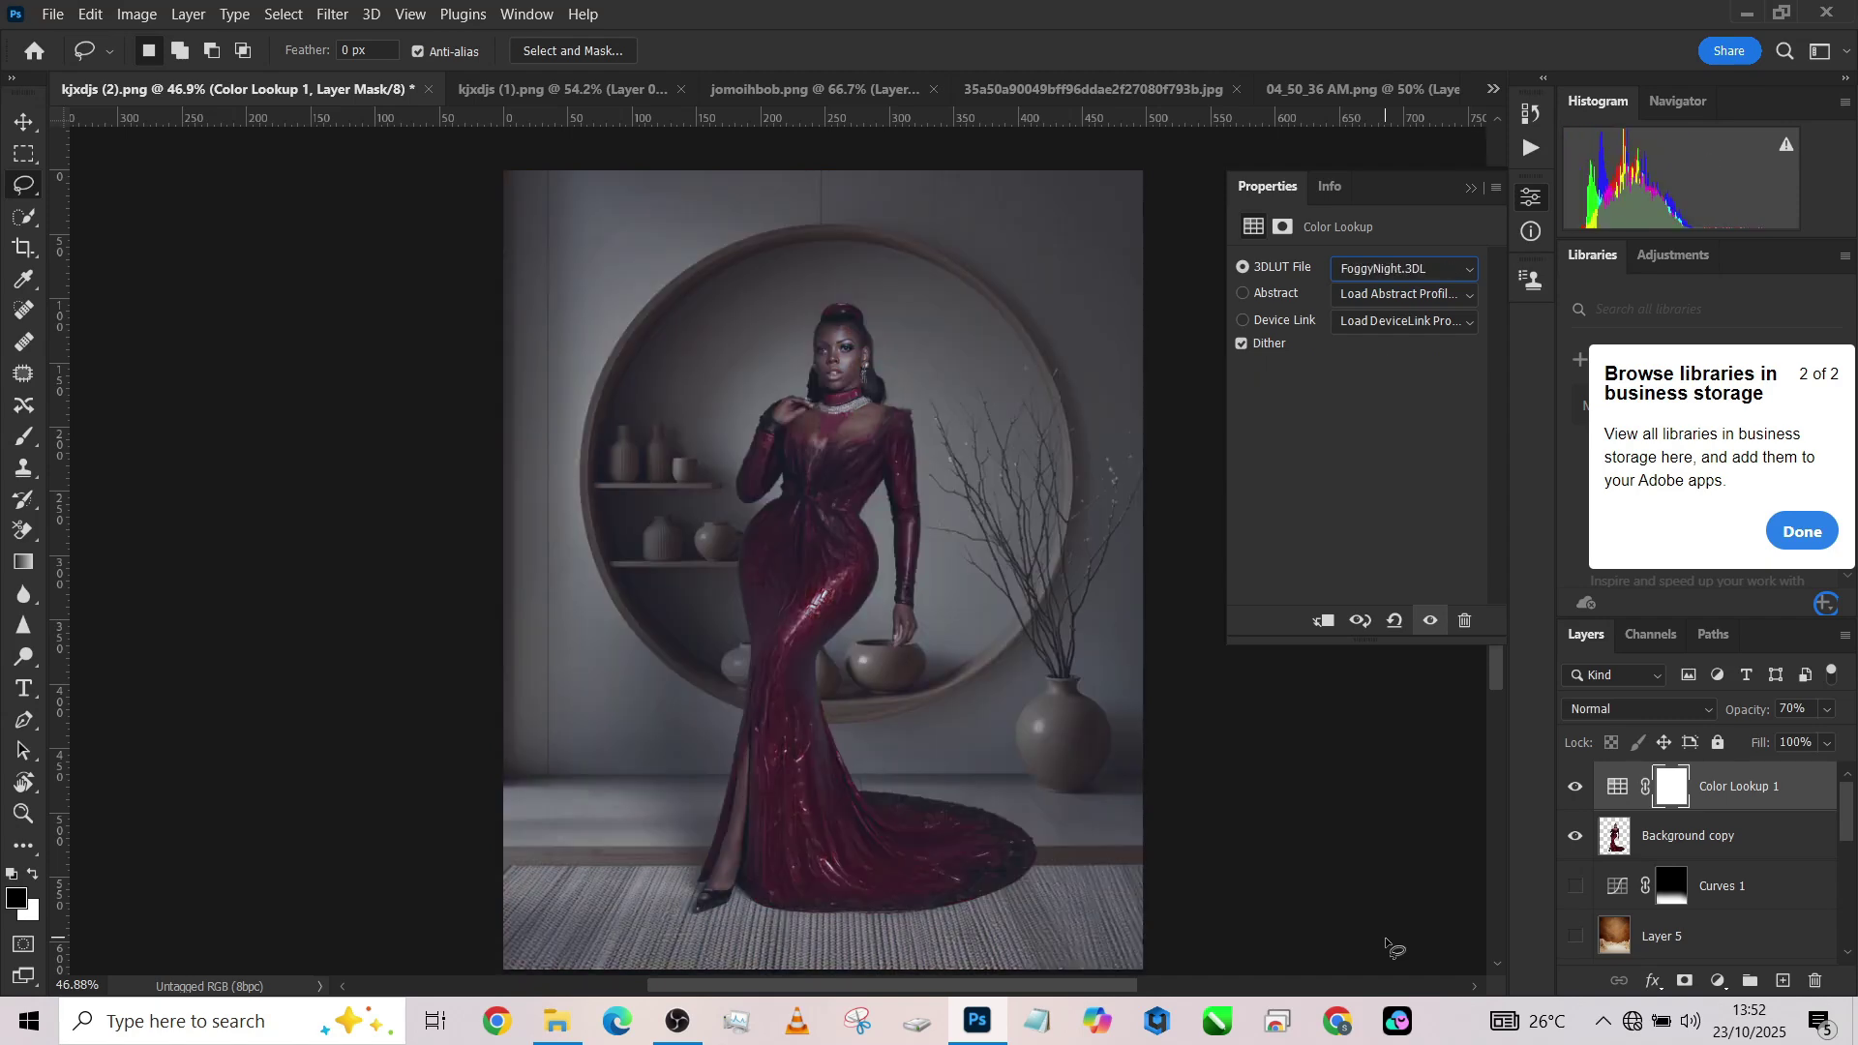
key(Down)
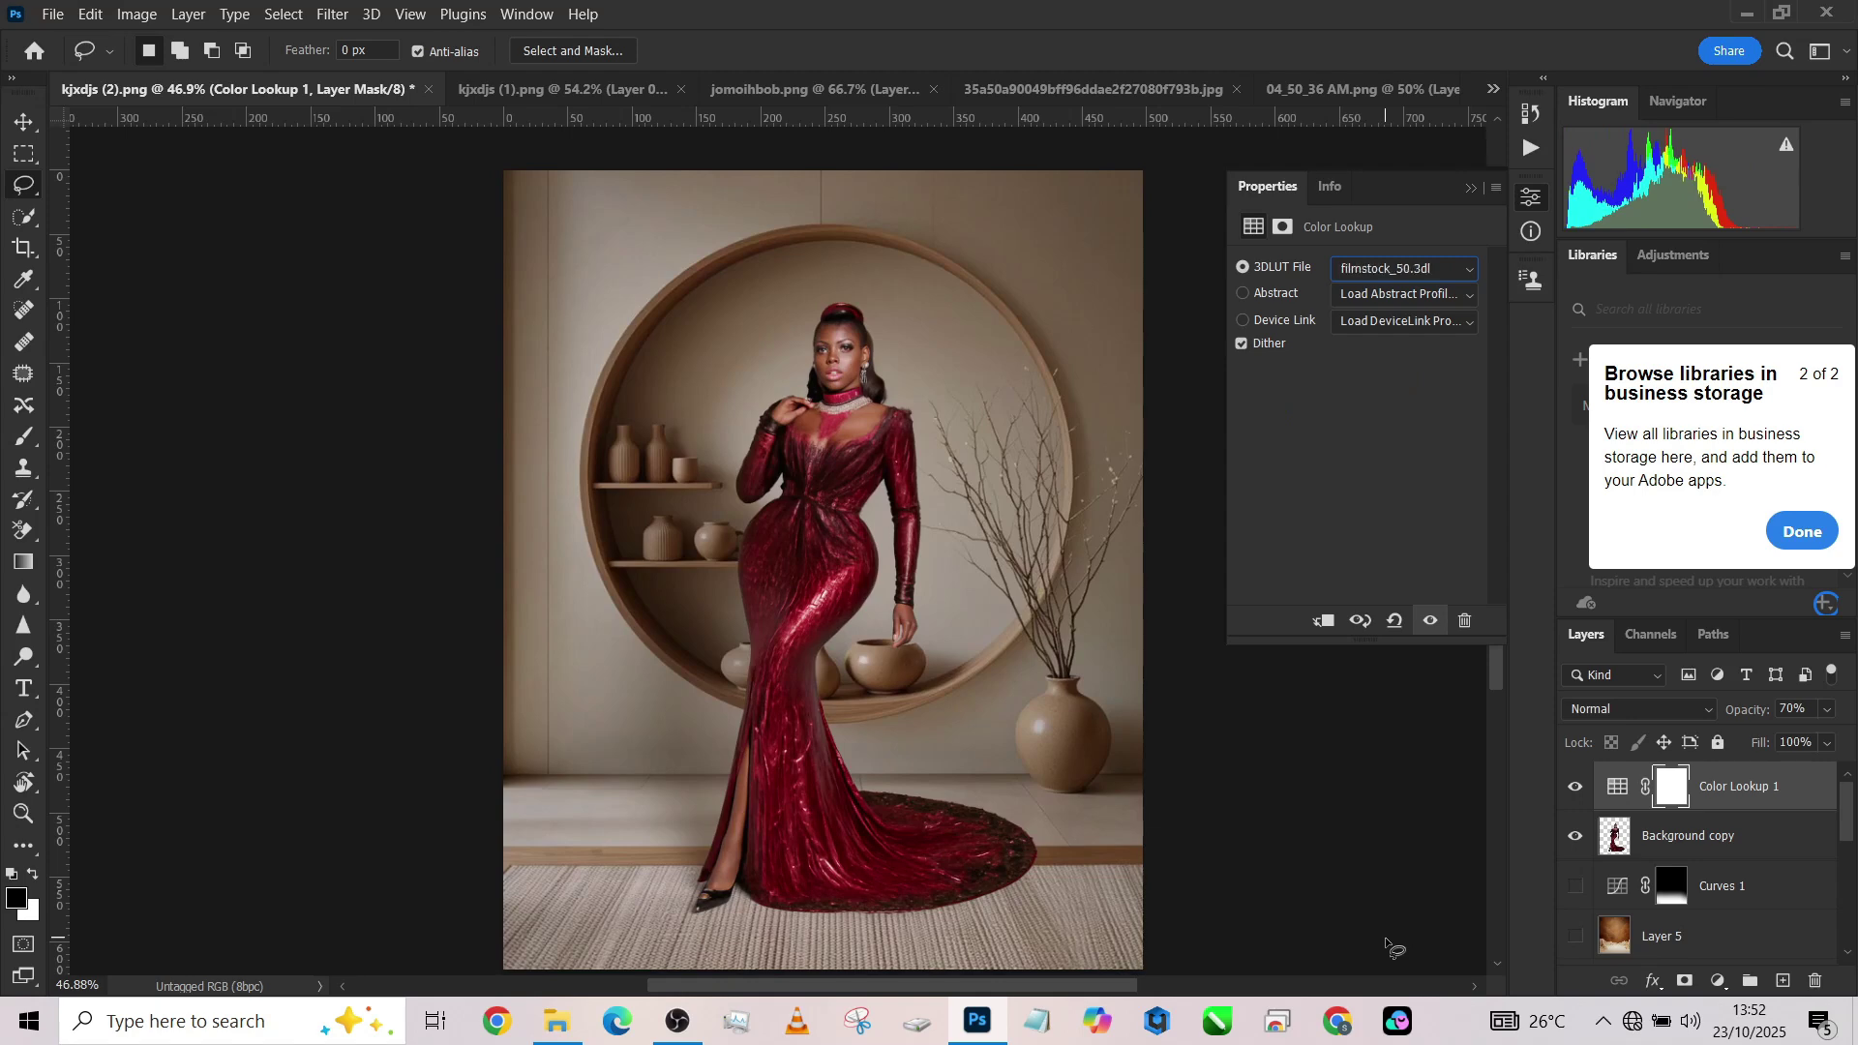
Return to FallColors.look, compare the grade on and off, and reduce the layer's fill to 63%.
key(Up)
click(1572, 788)
click(1572, 789)
click(1828, 743)
drag(1844, 772, 1798, 771)
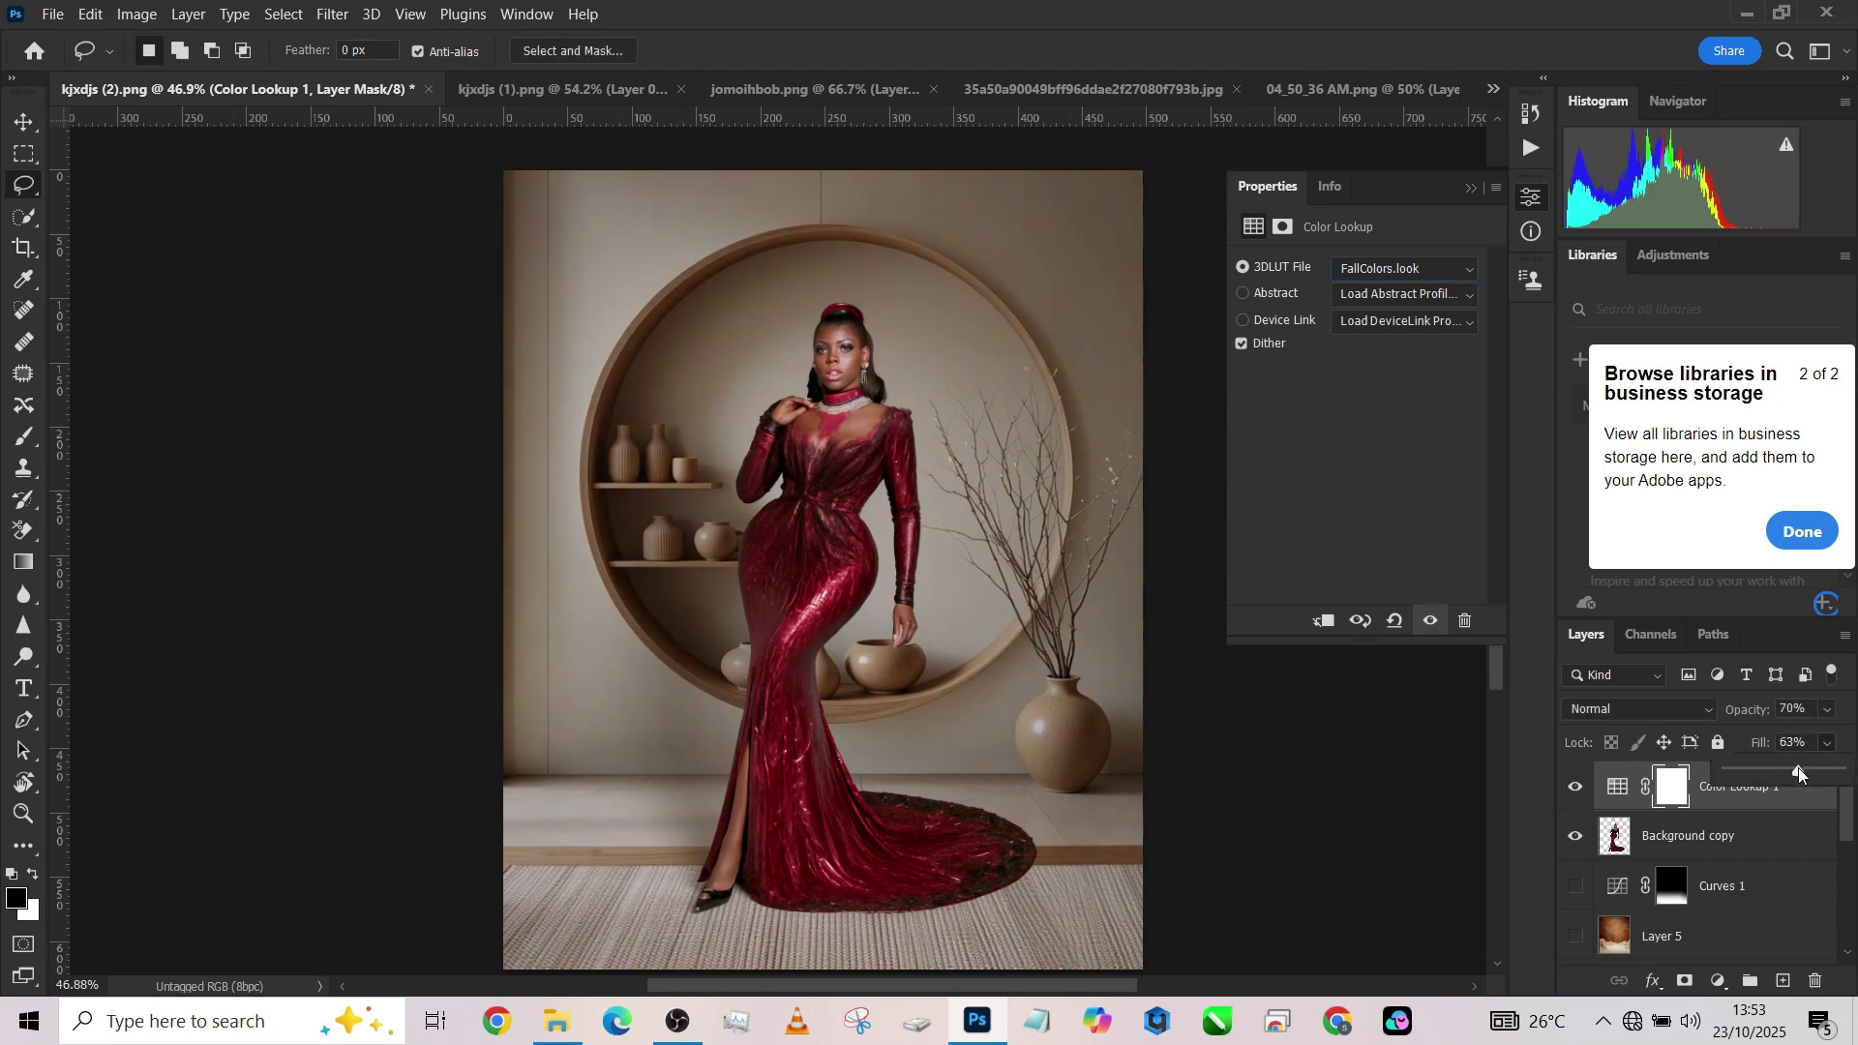
Add a Gradient Map layer blended in Soft Light with its fill lowered to about 36%.
click(1718, 981)
click(1731, 952)
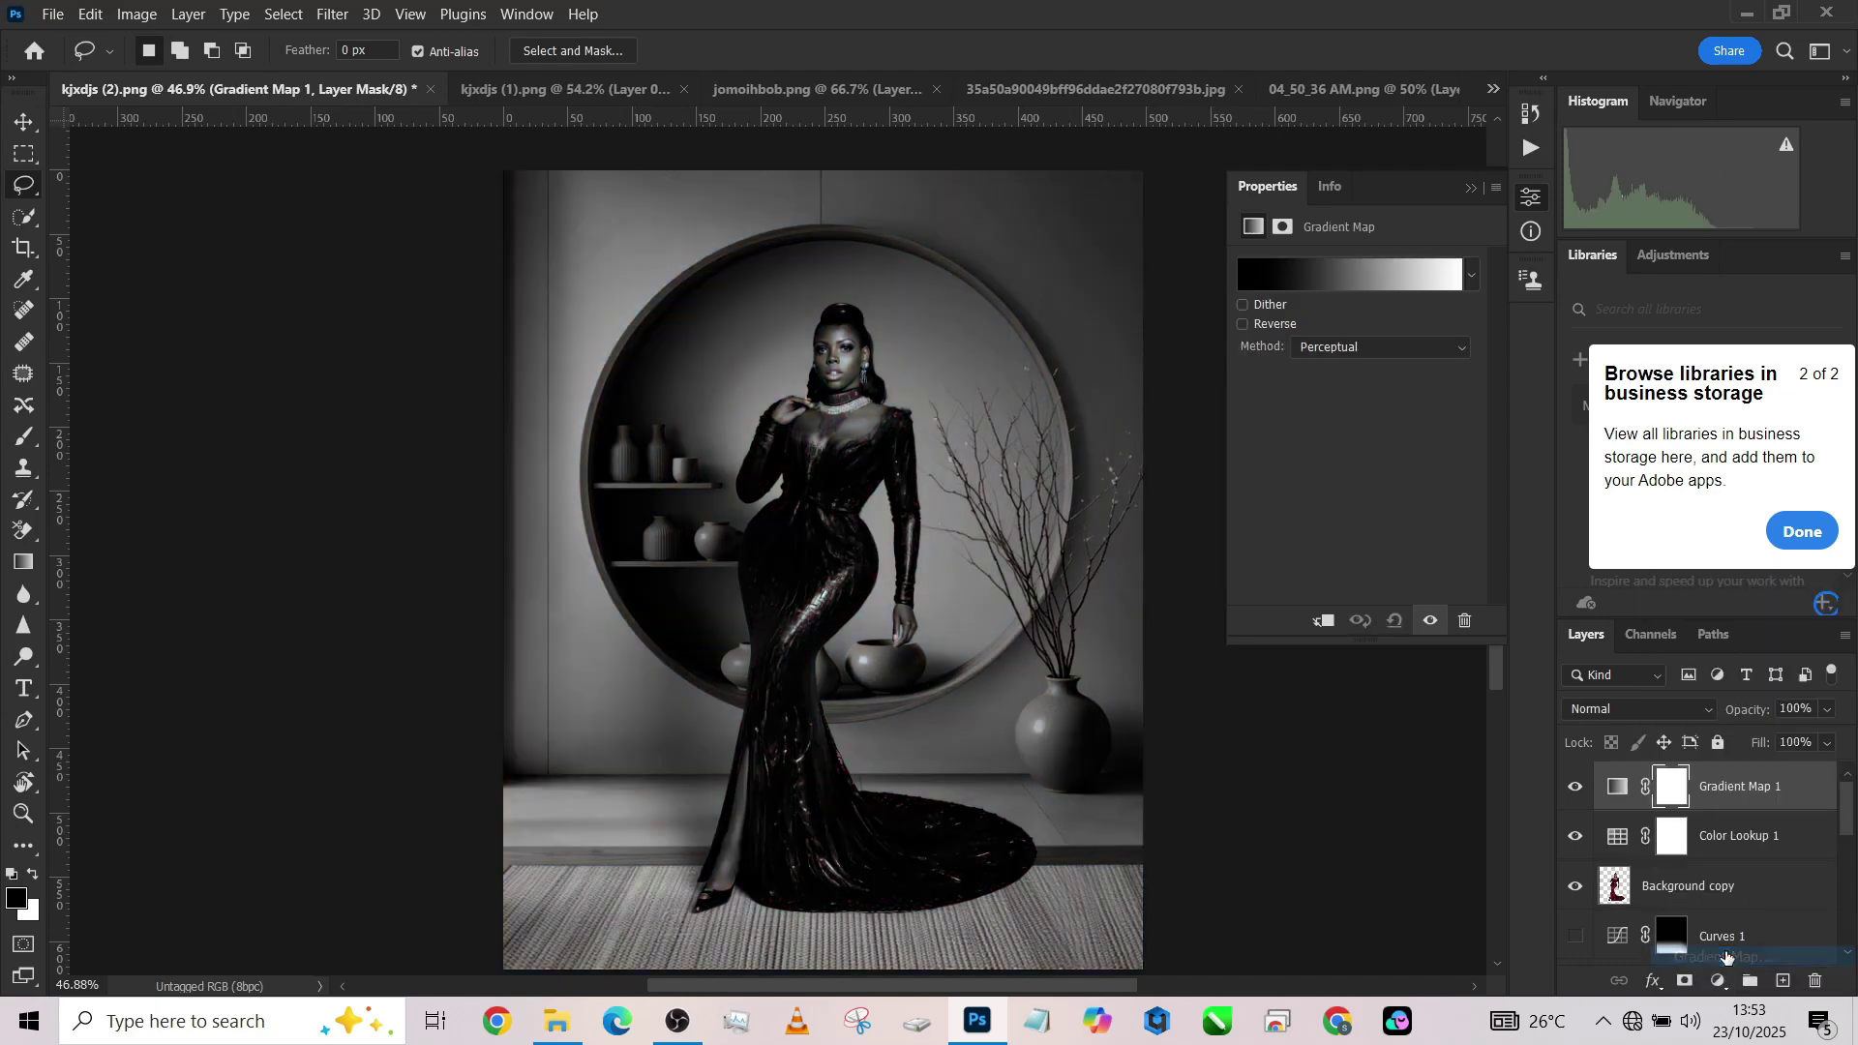
click(1635, 709)
click(1635, 709)
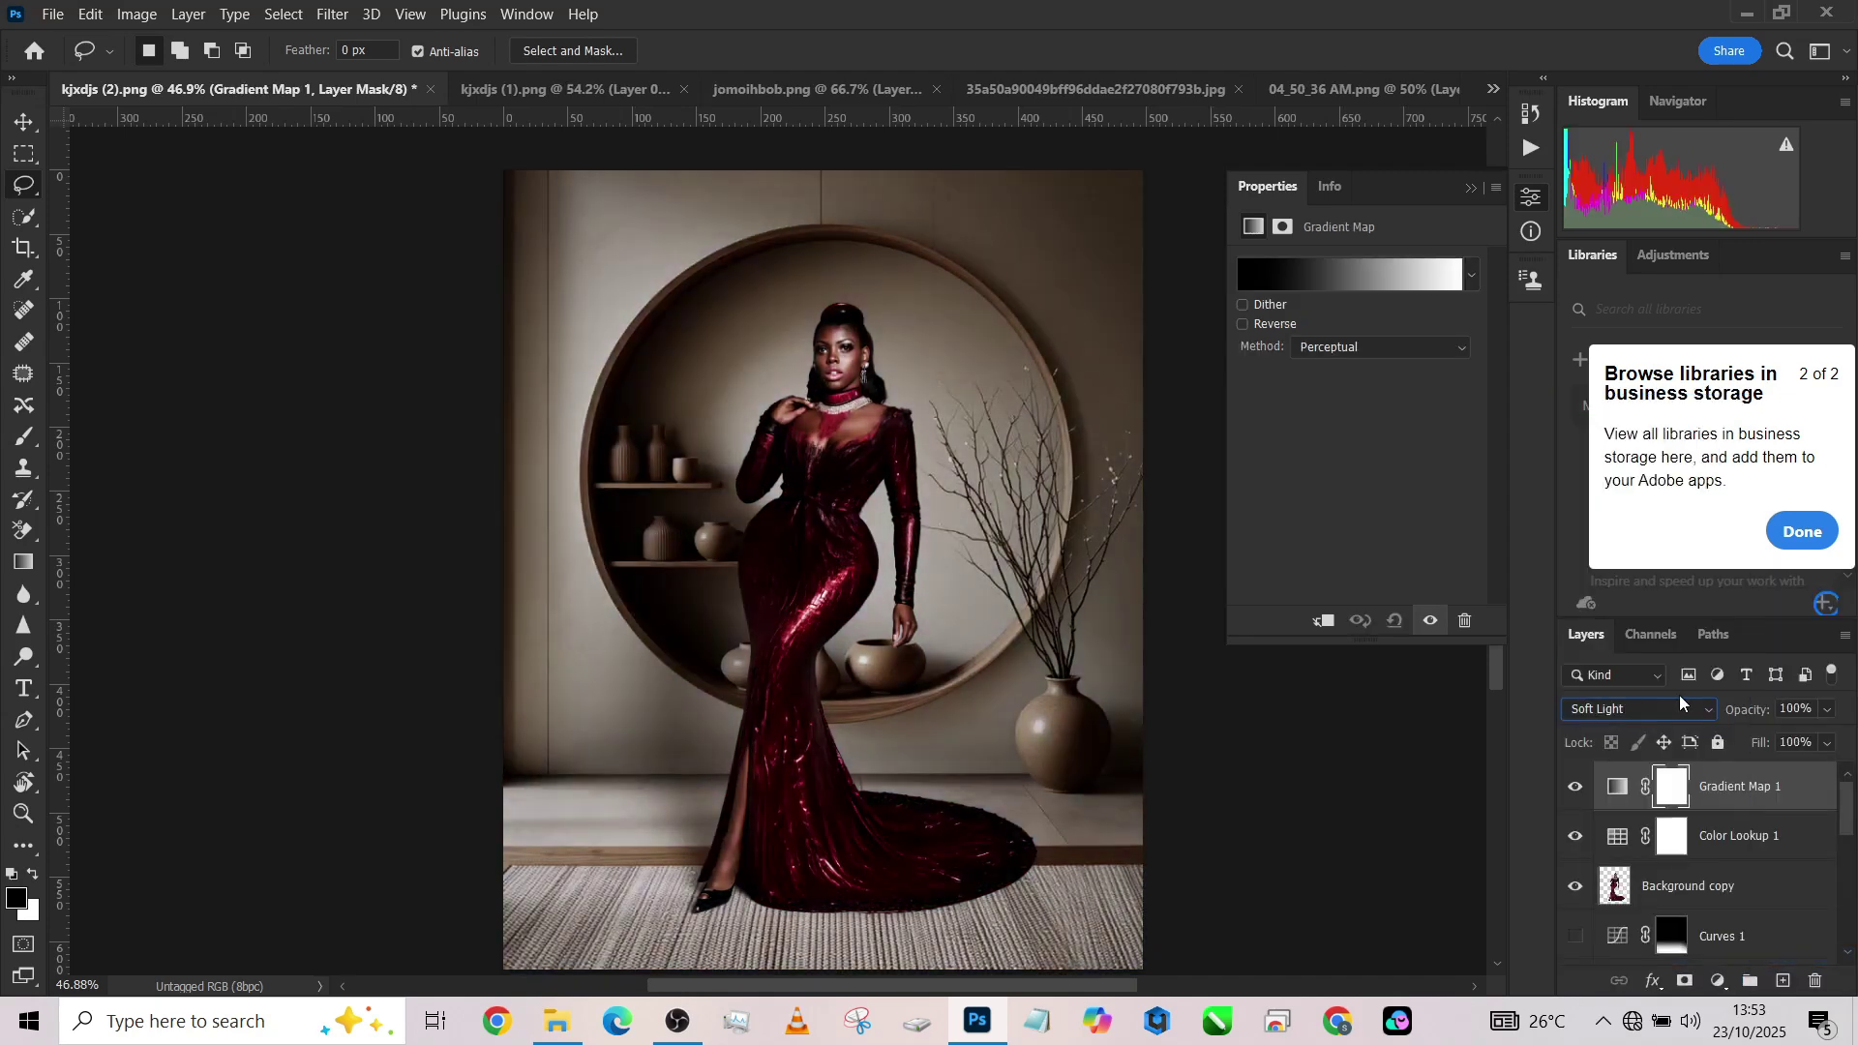
click(1820, 745)
drag(1818, 771, 1775, 782)
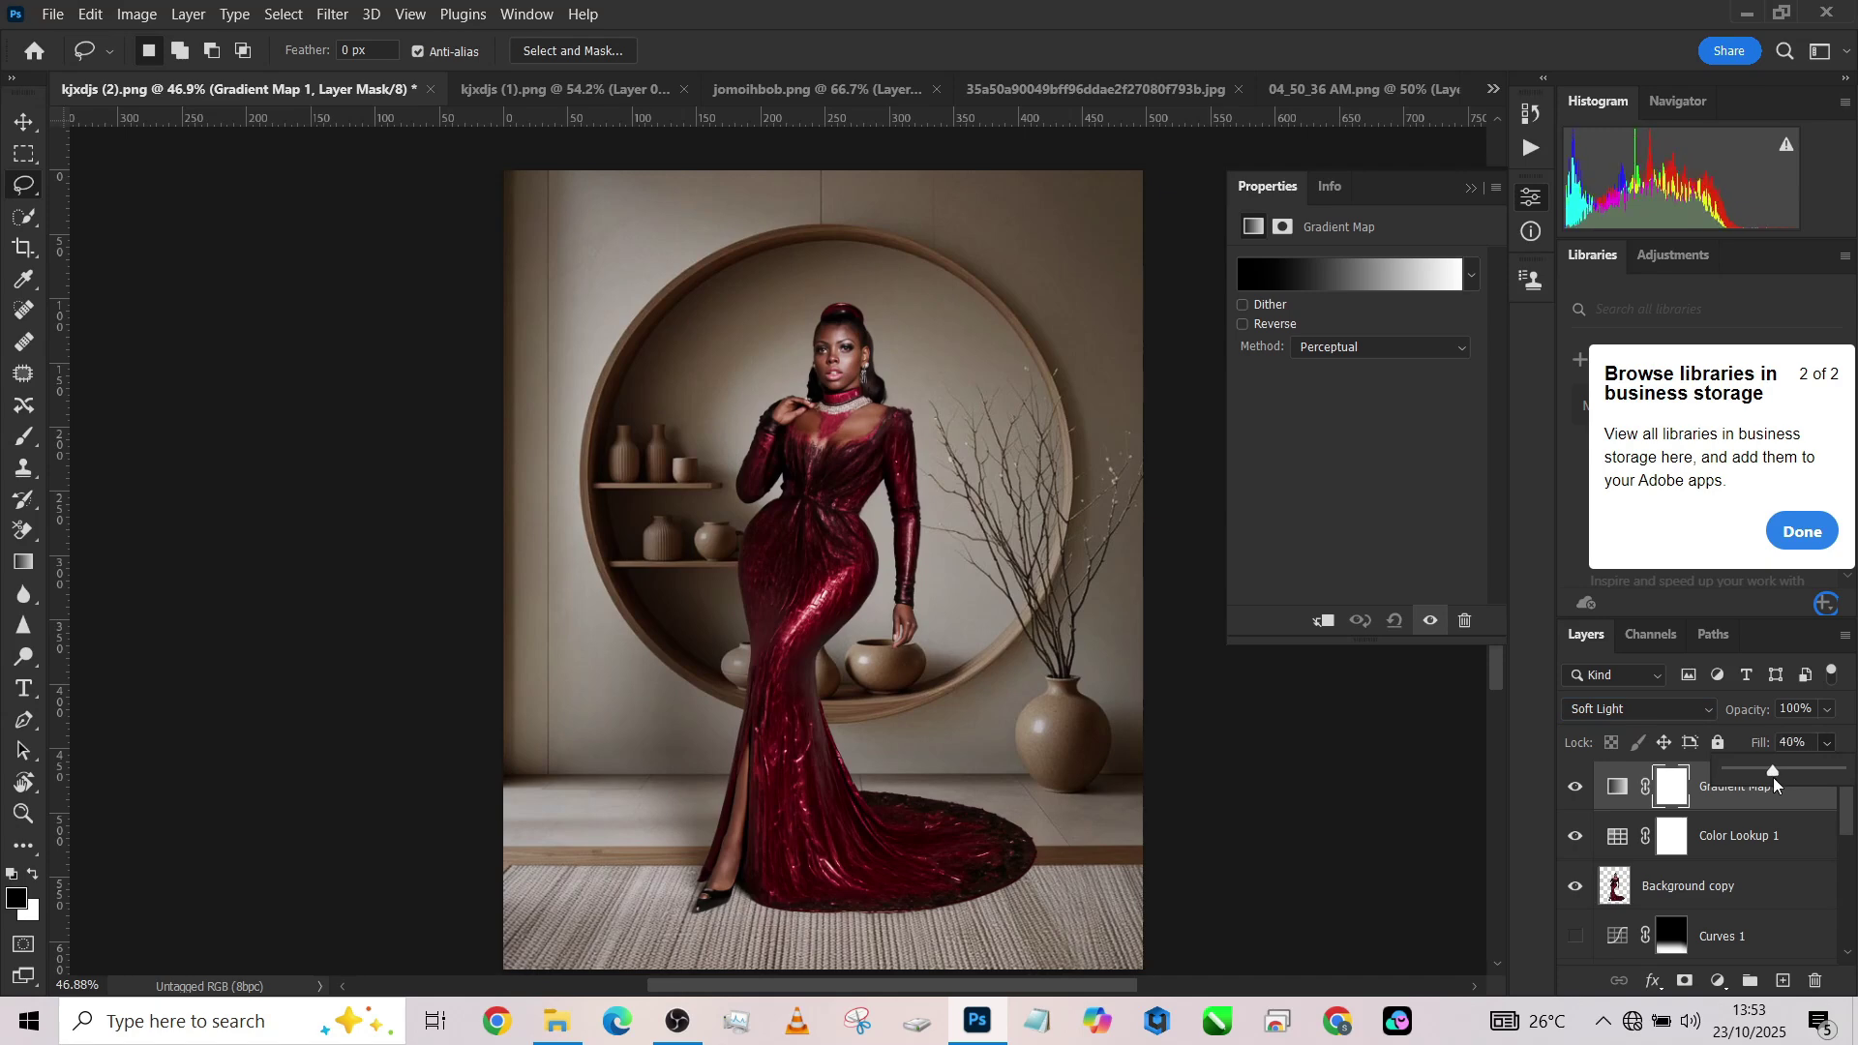
Set fill to 40% and make the gradient a Noise type, roughness 5, randomized to pink-to-grey.
click(1345, 276)
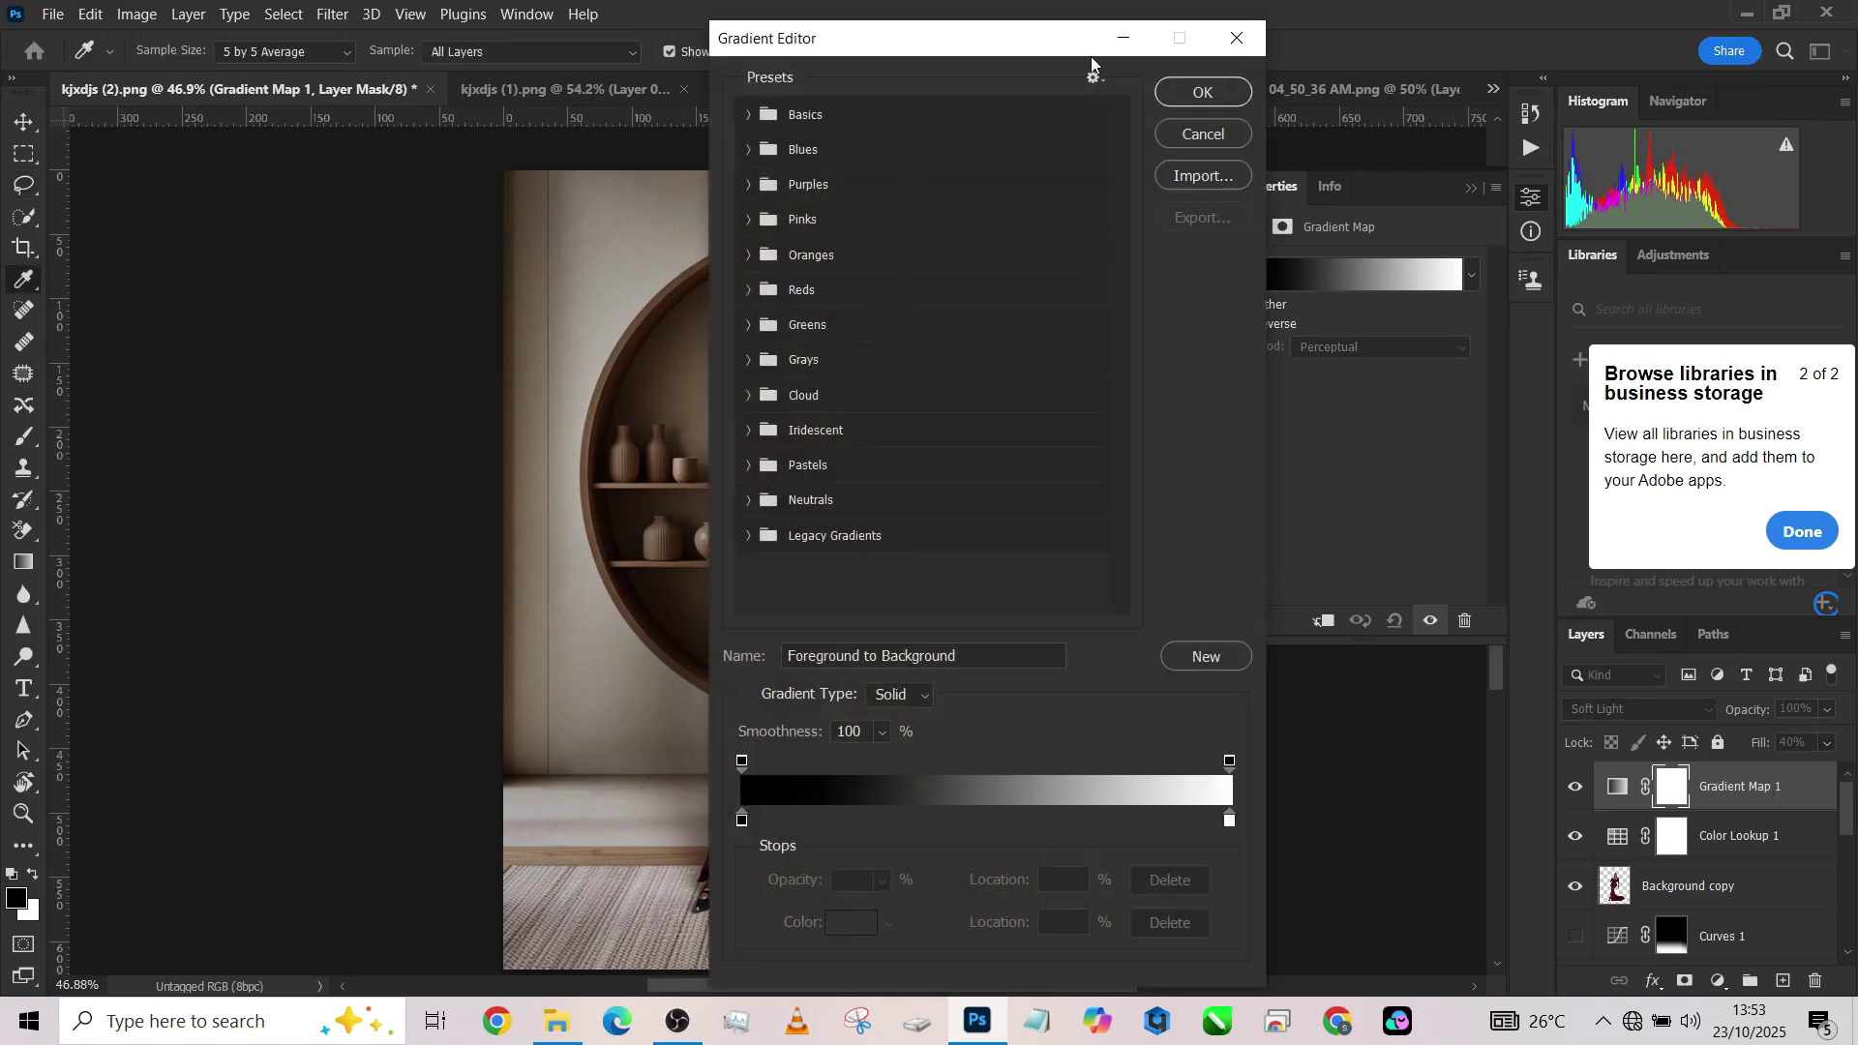
drag(1103, 39, 1526, 40)
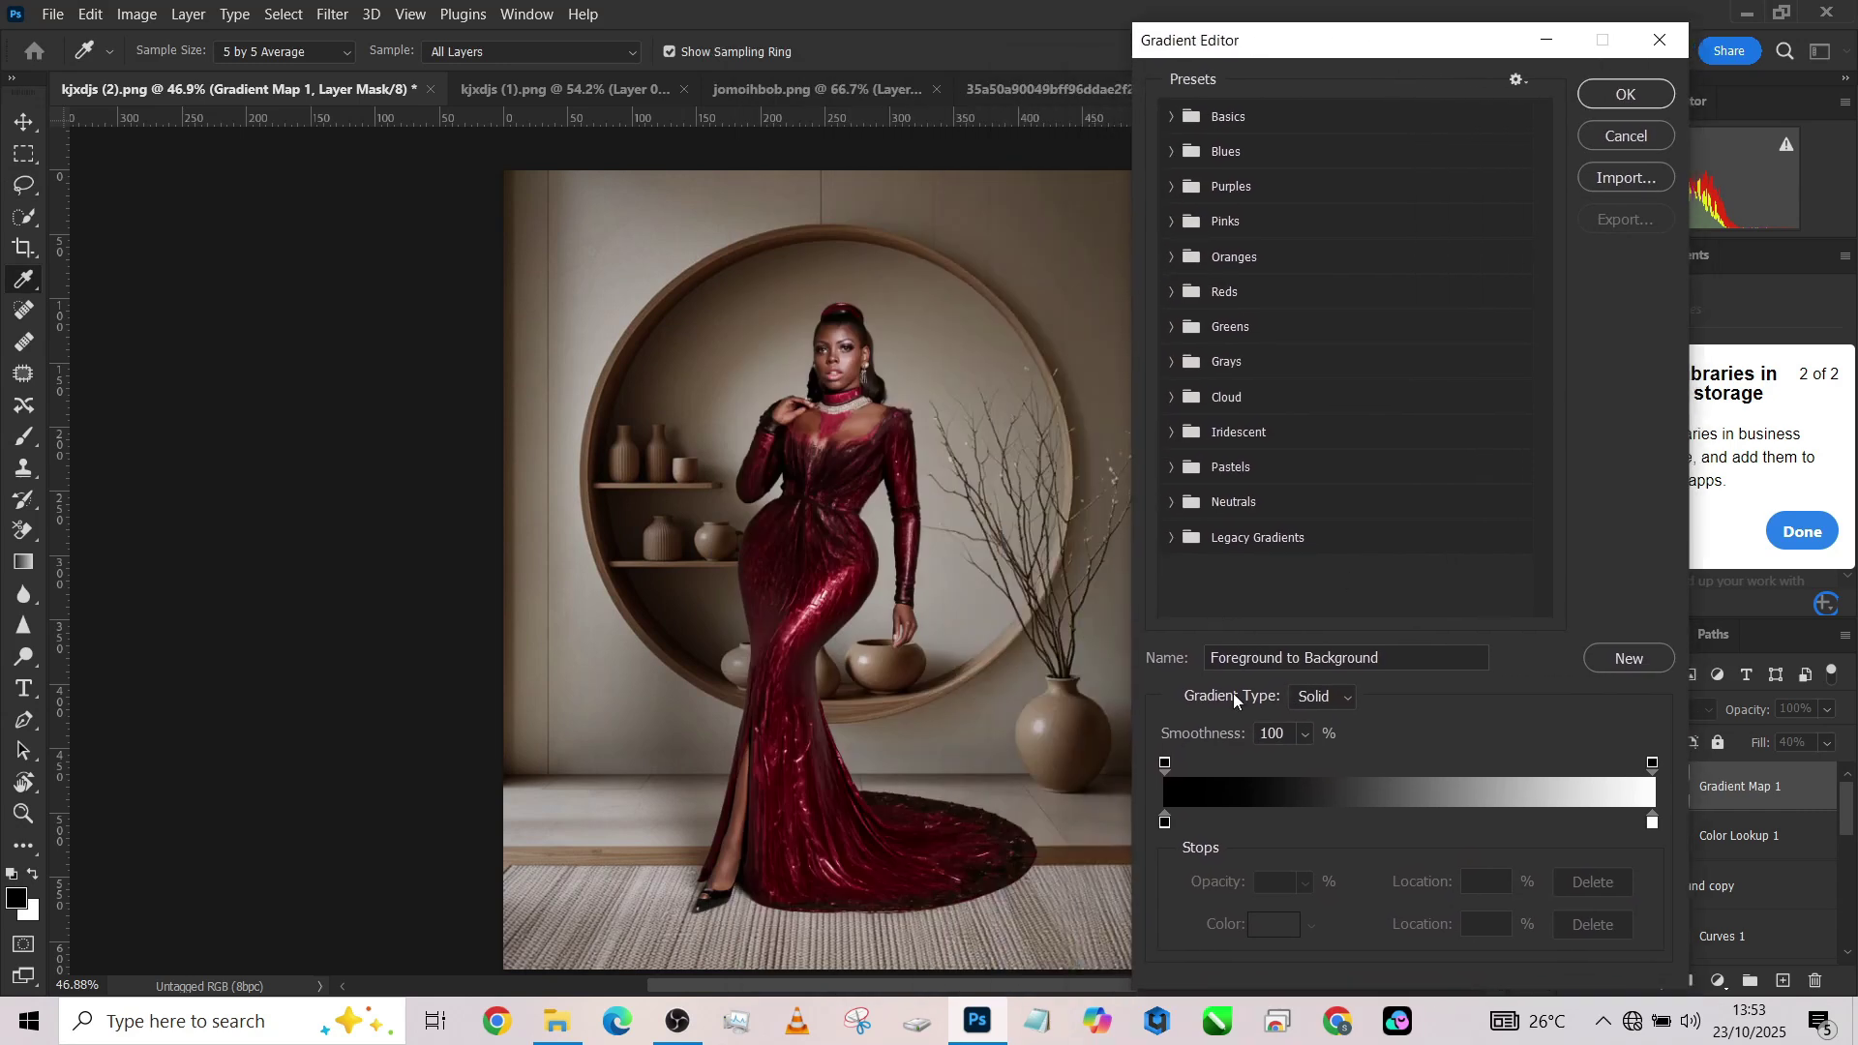
click(1319, 697)
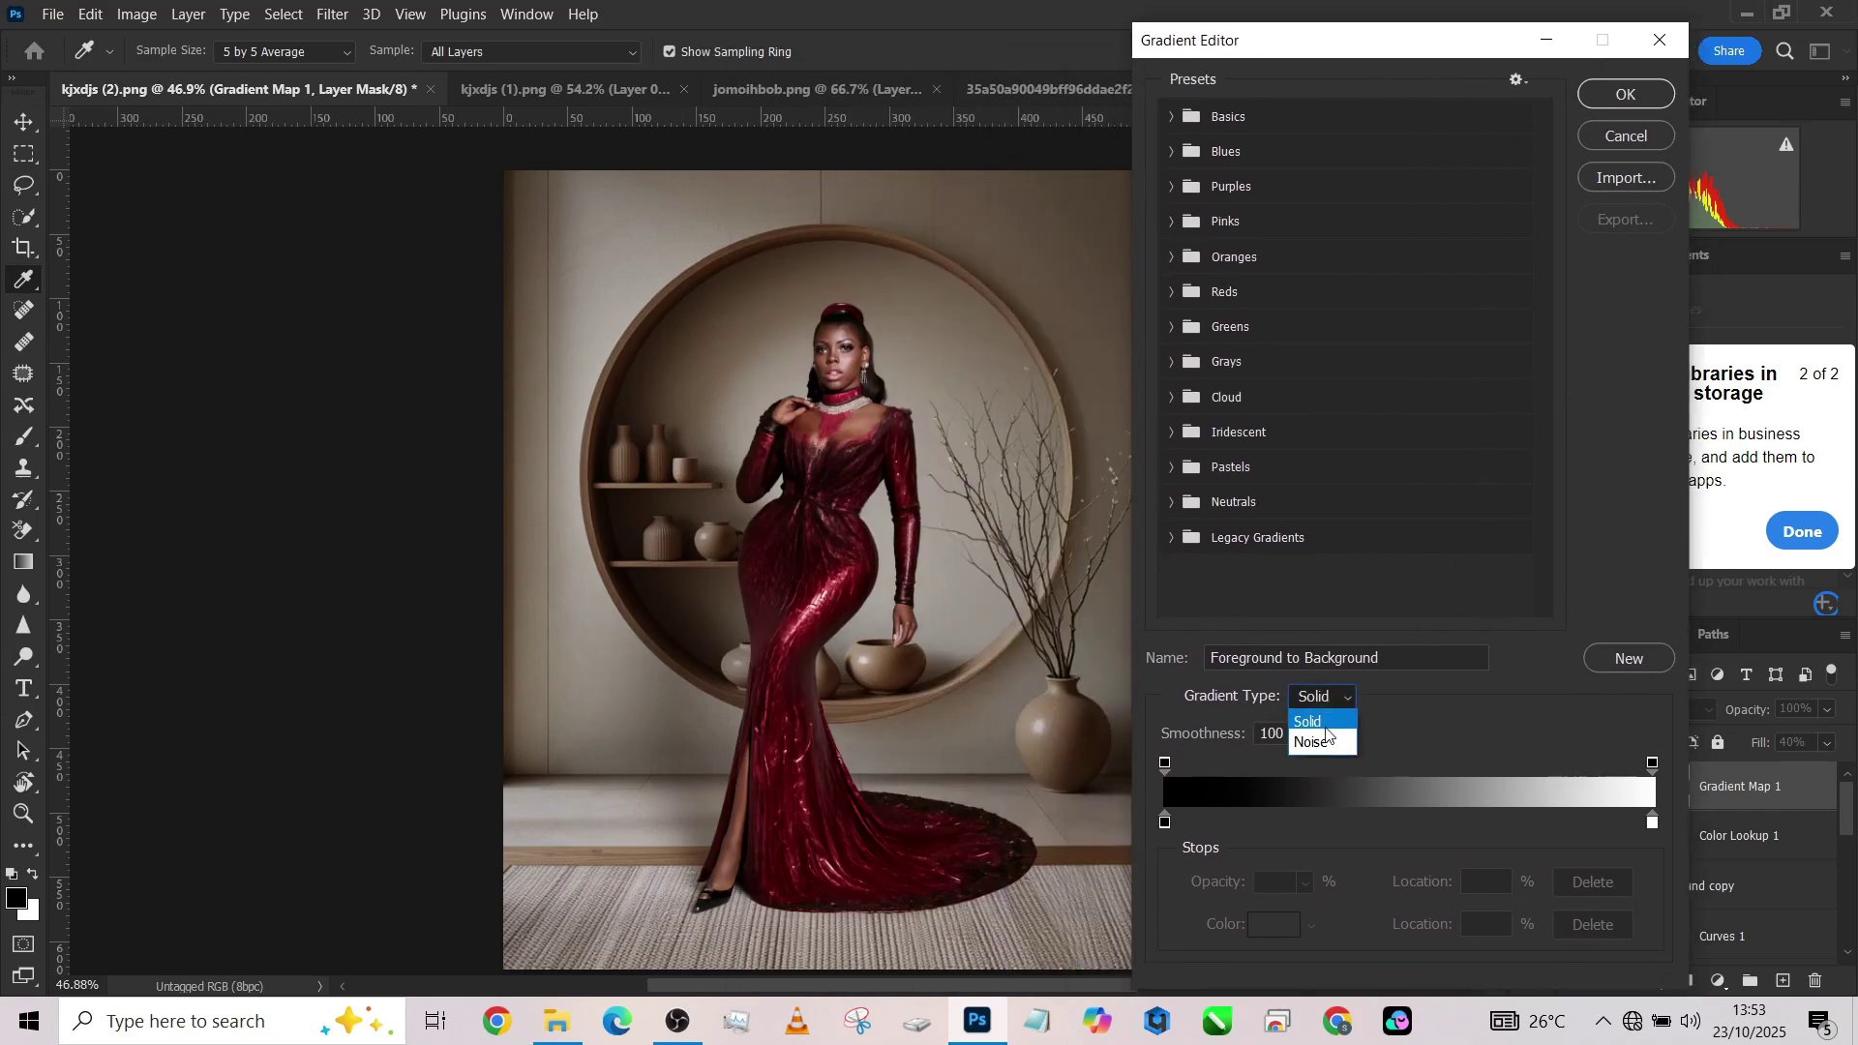
click(1326, 744)
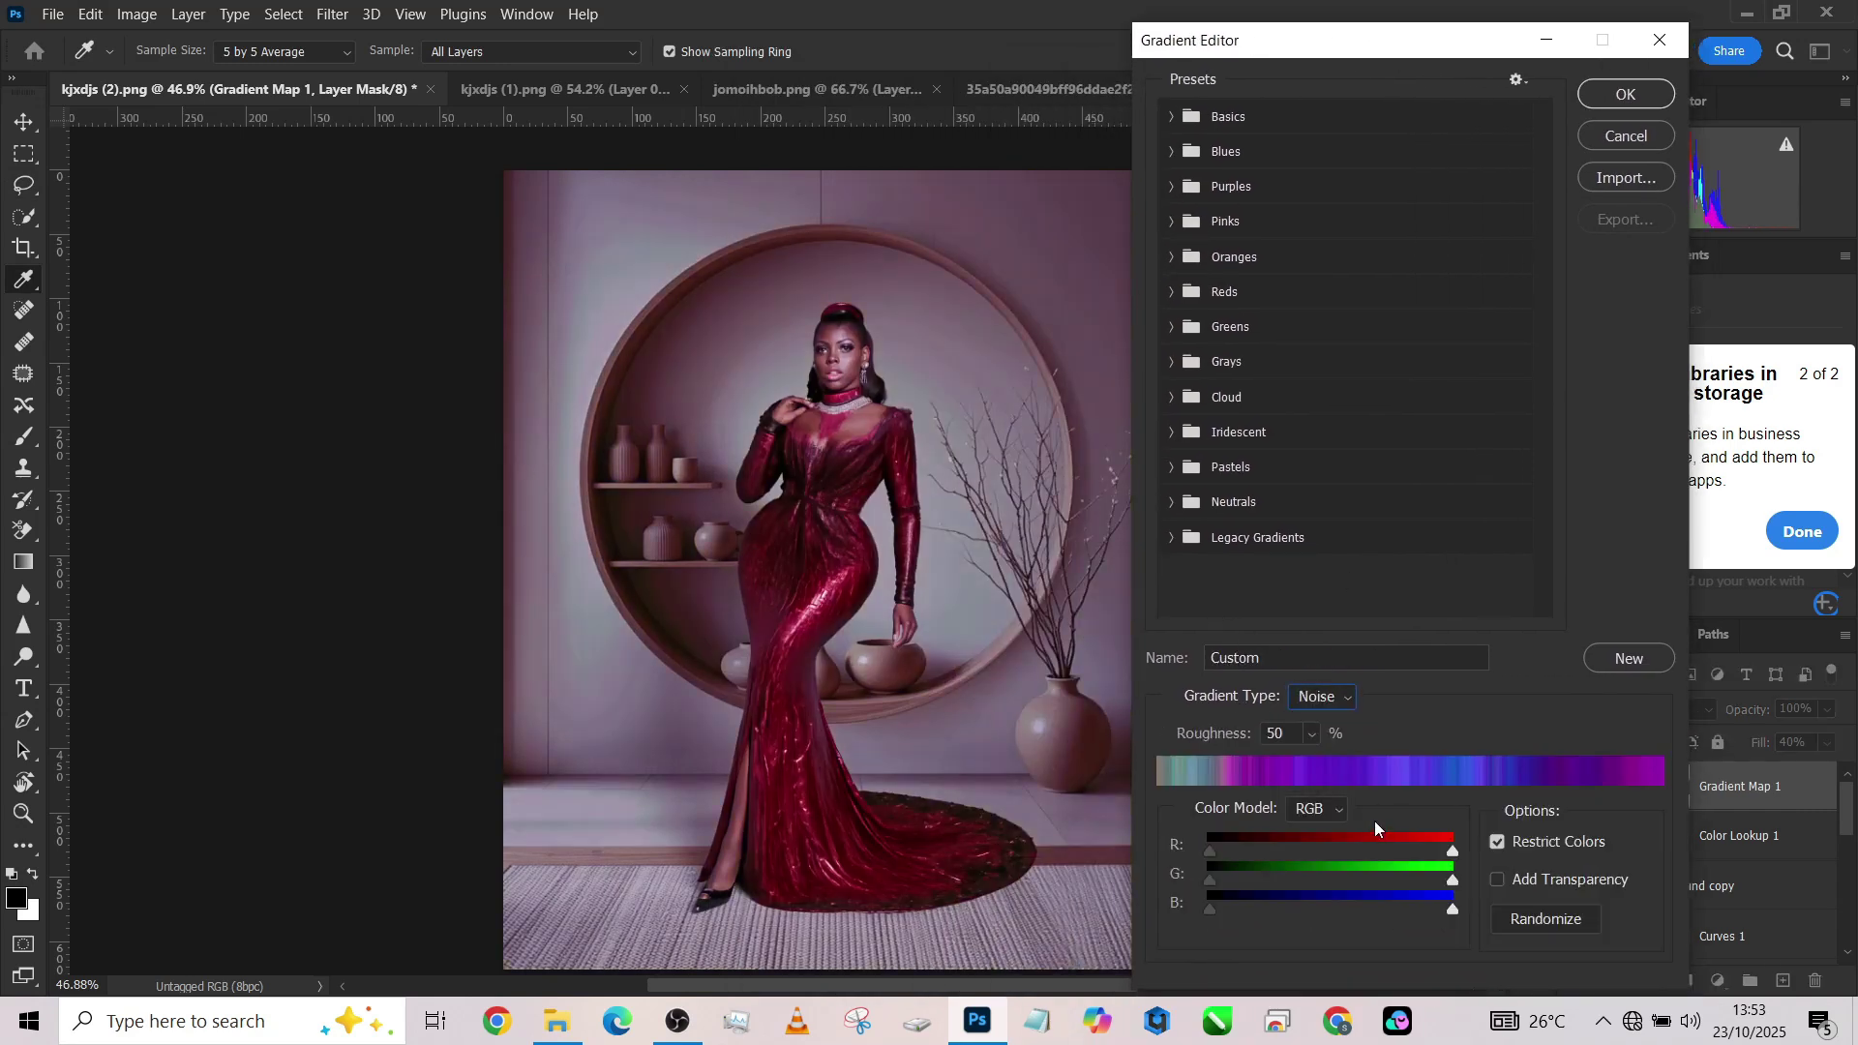
double_click(1290, 733)
text(5)
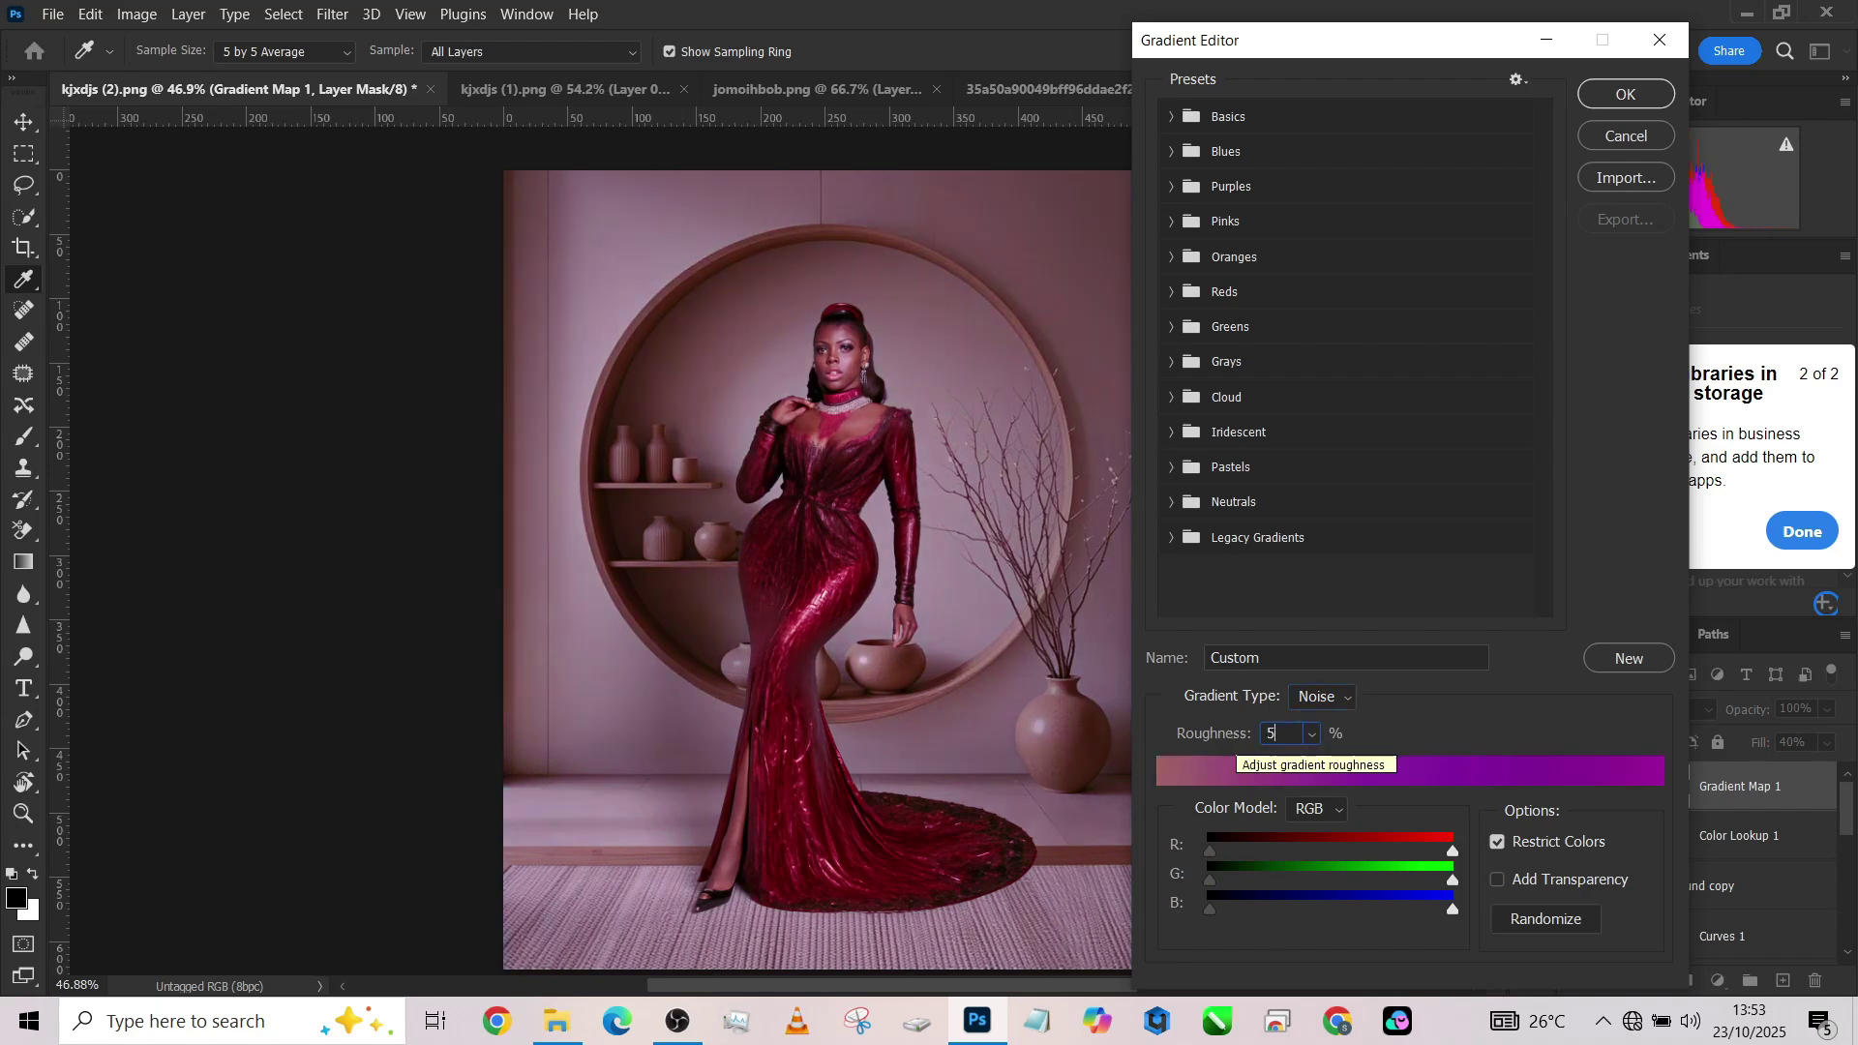
click(1574, 926)
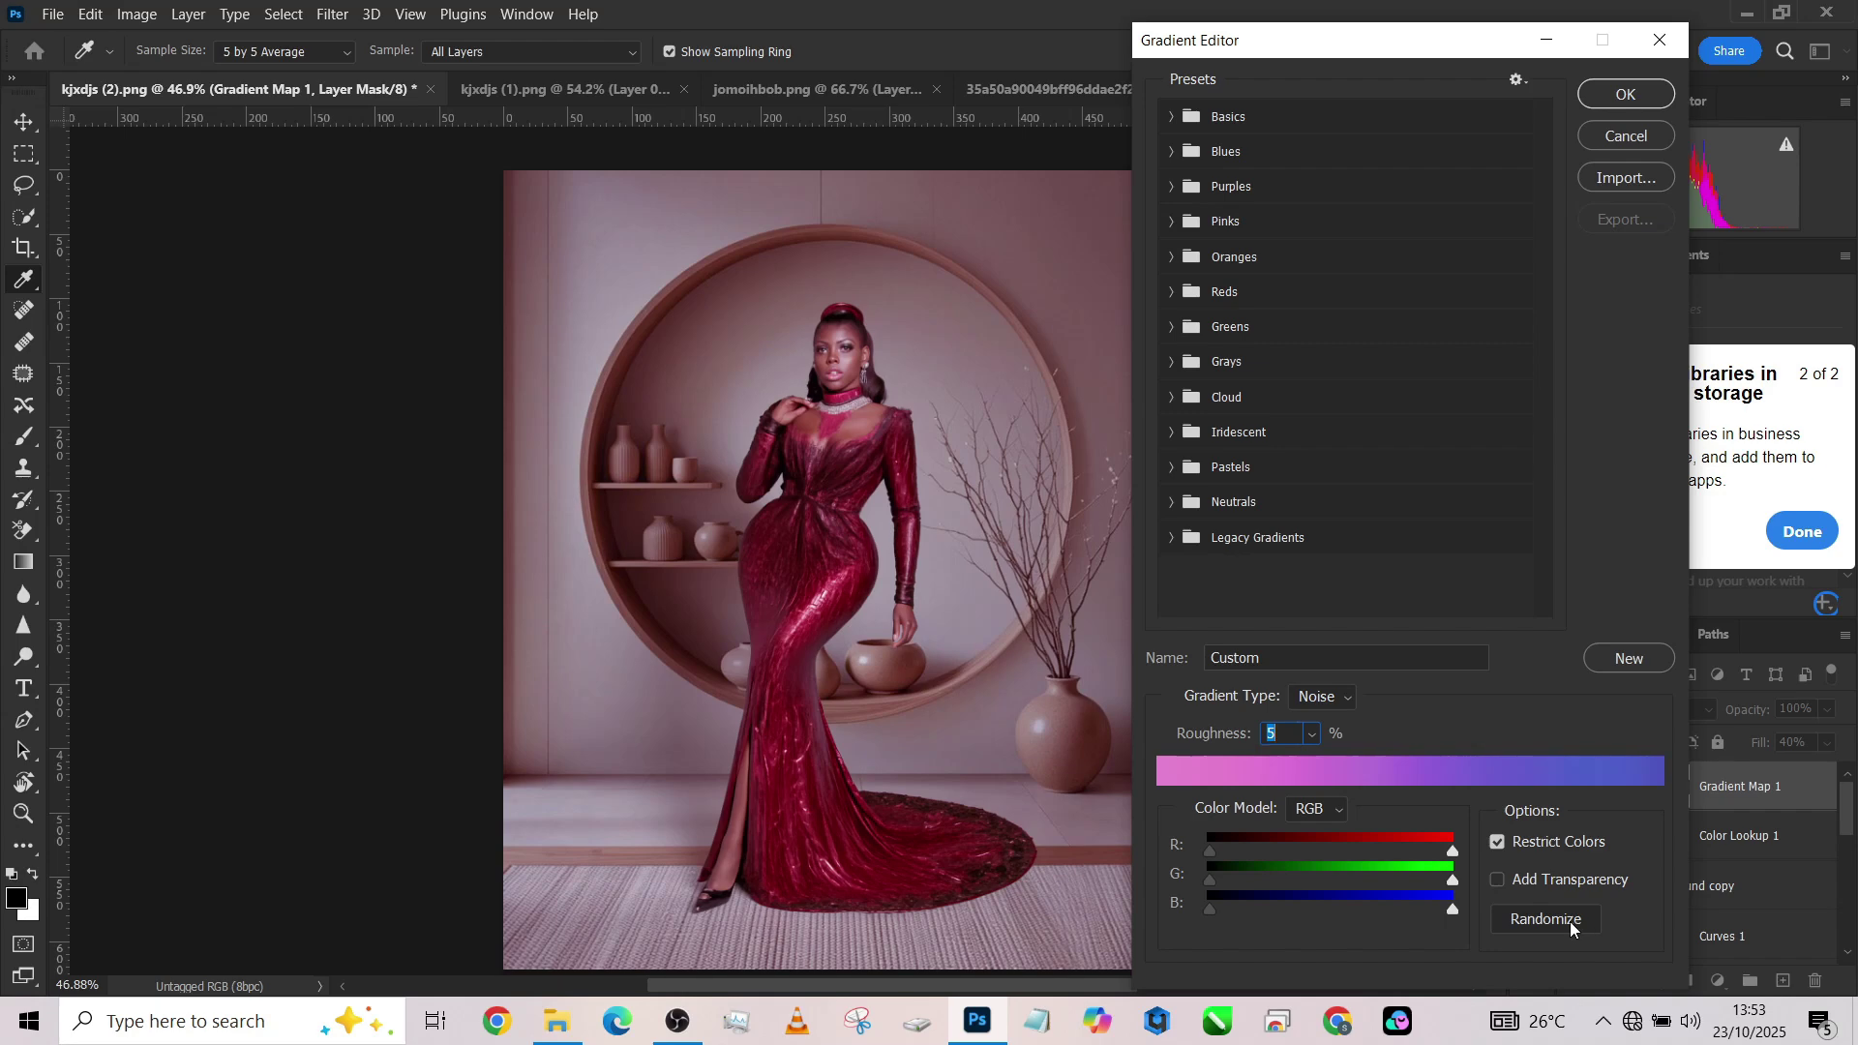
click(1570, 921)
click(1570, 921)
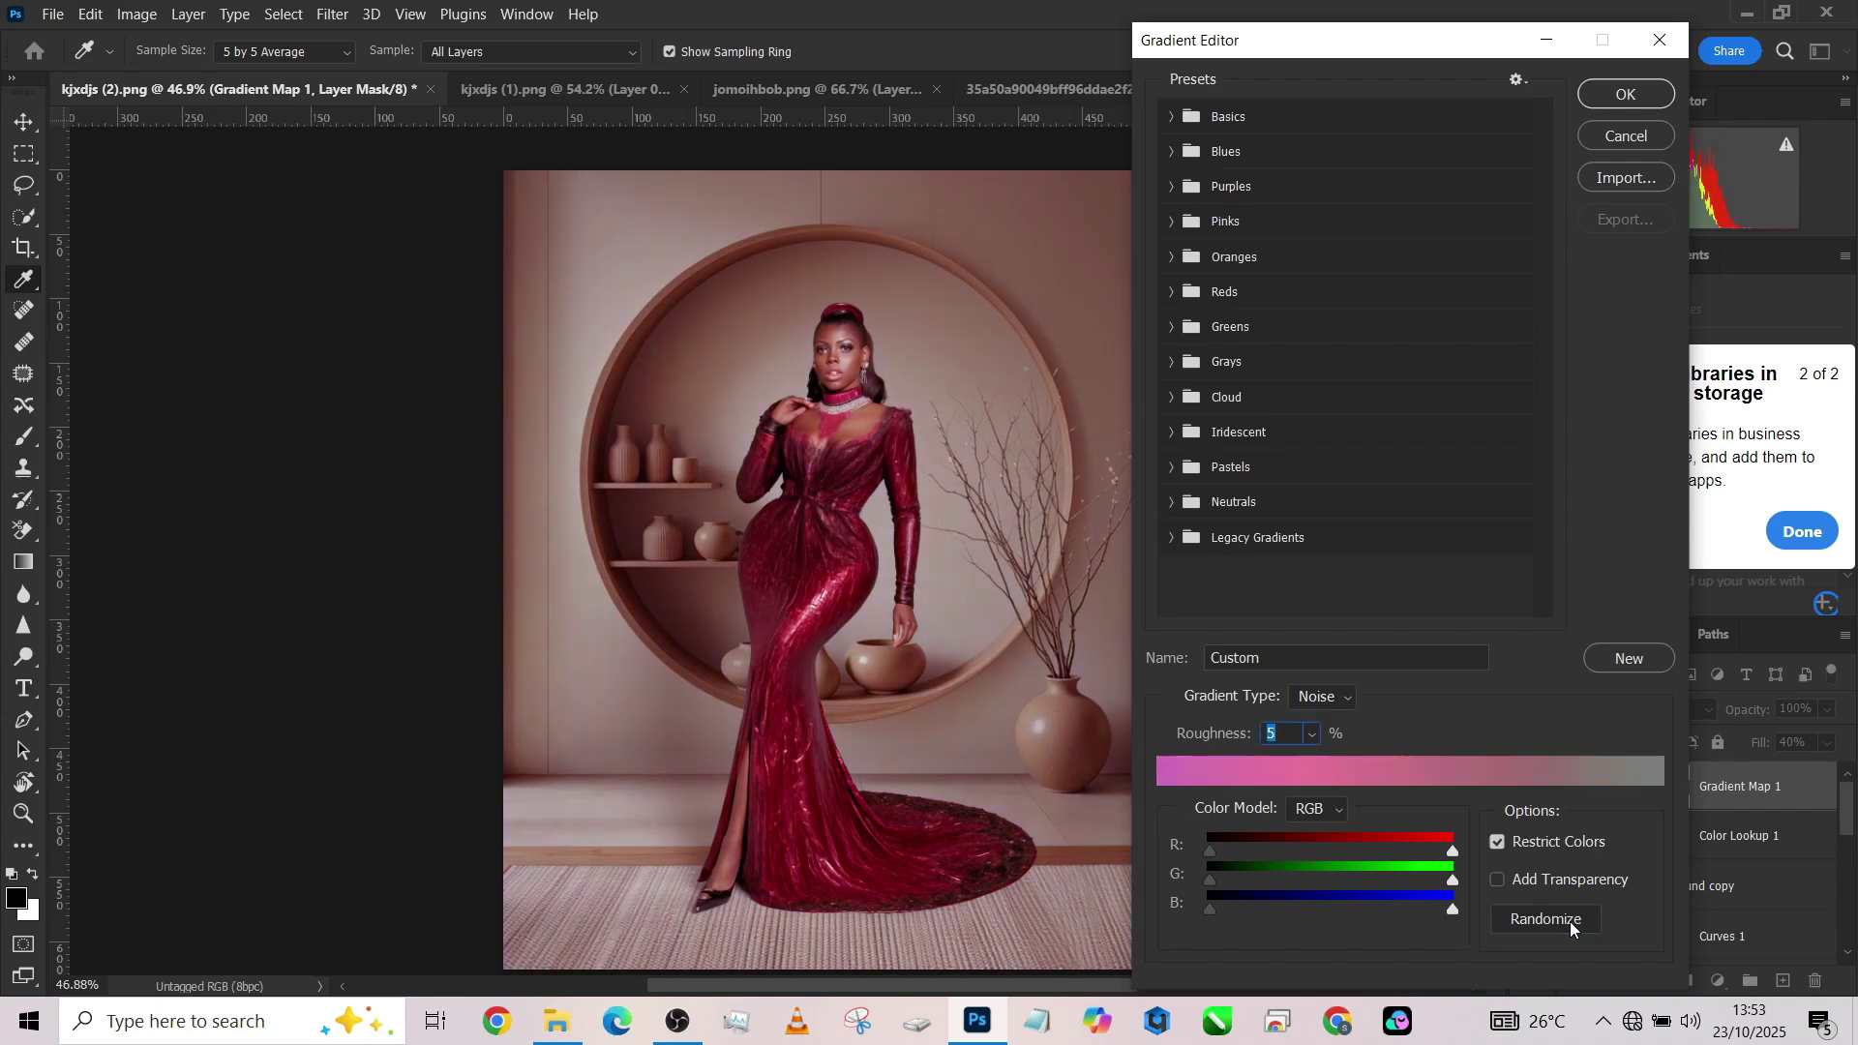
click(1626, 107)
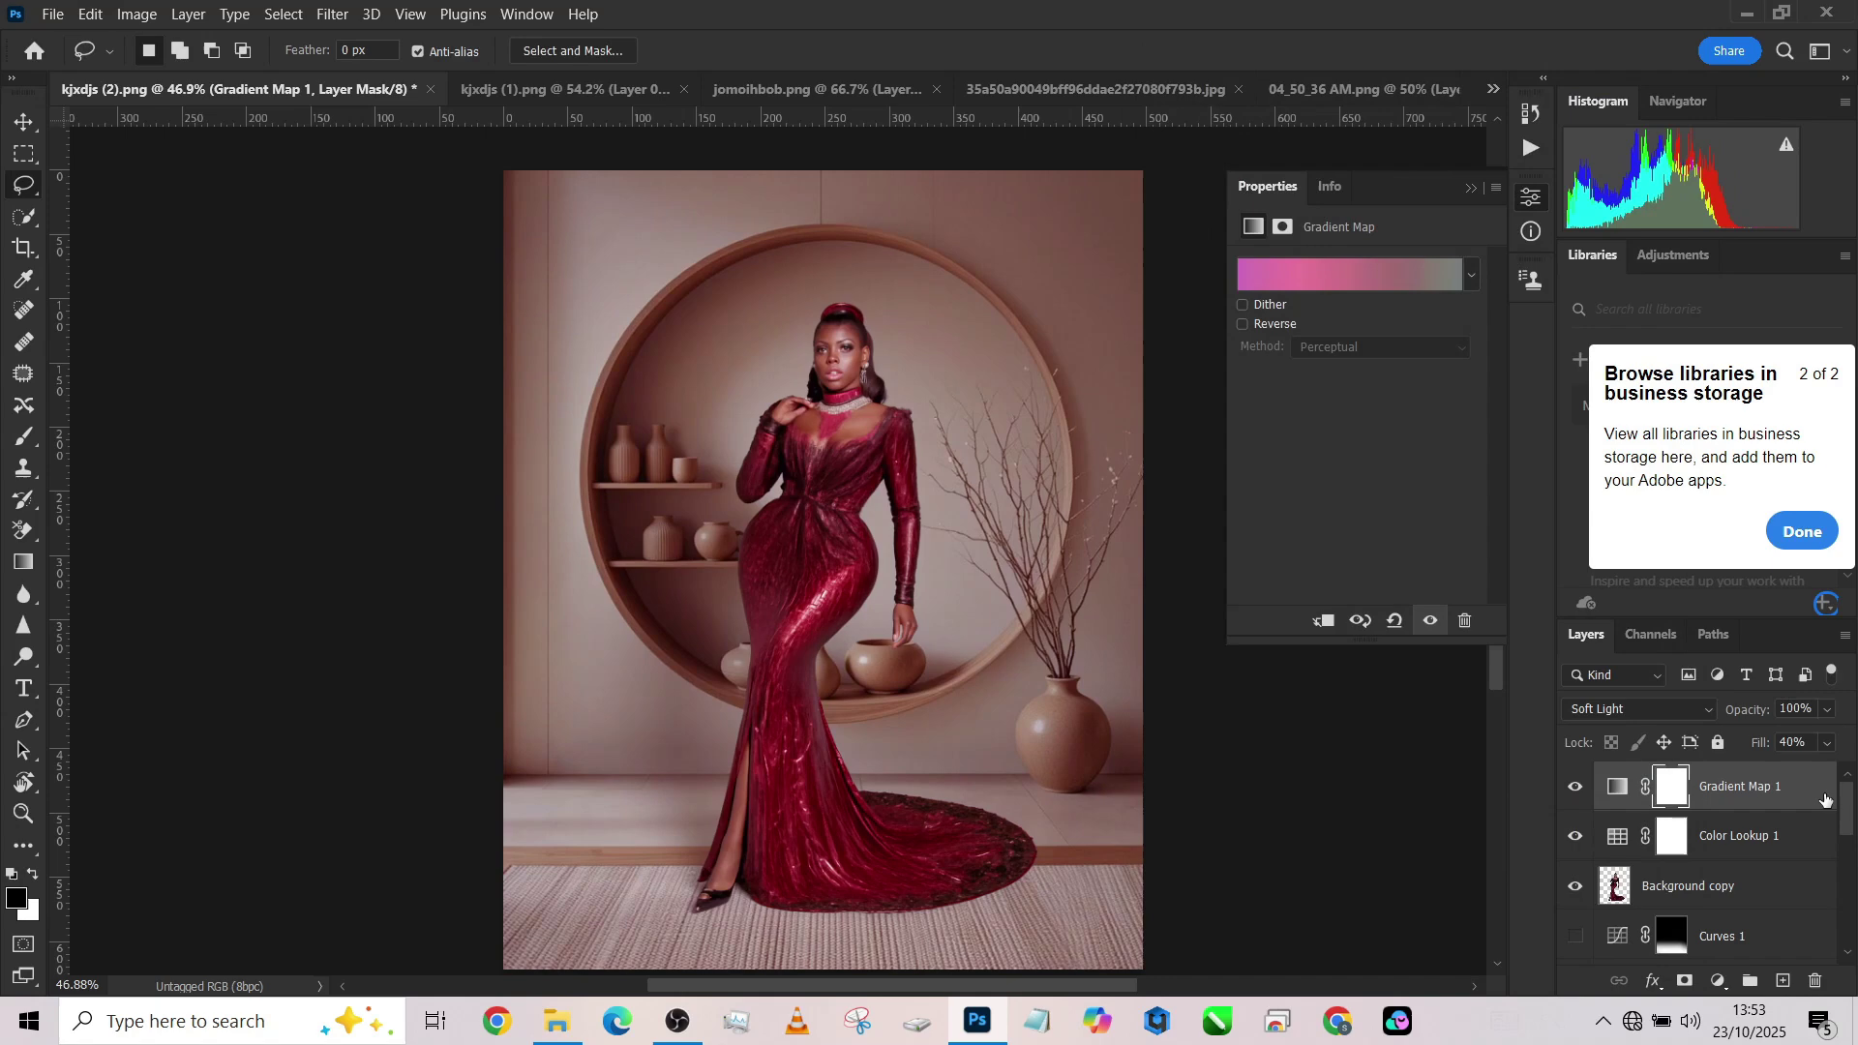
Lower Gradient Map 1's opacity to 32%.
drag(1828, 710, 1764, 749)
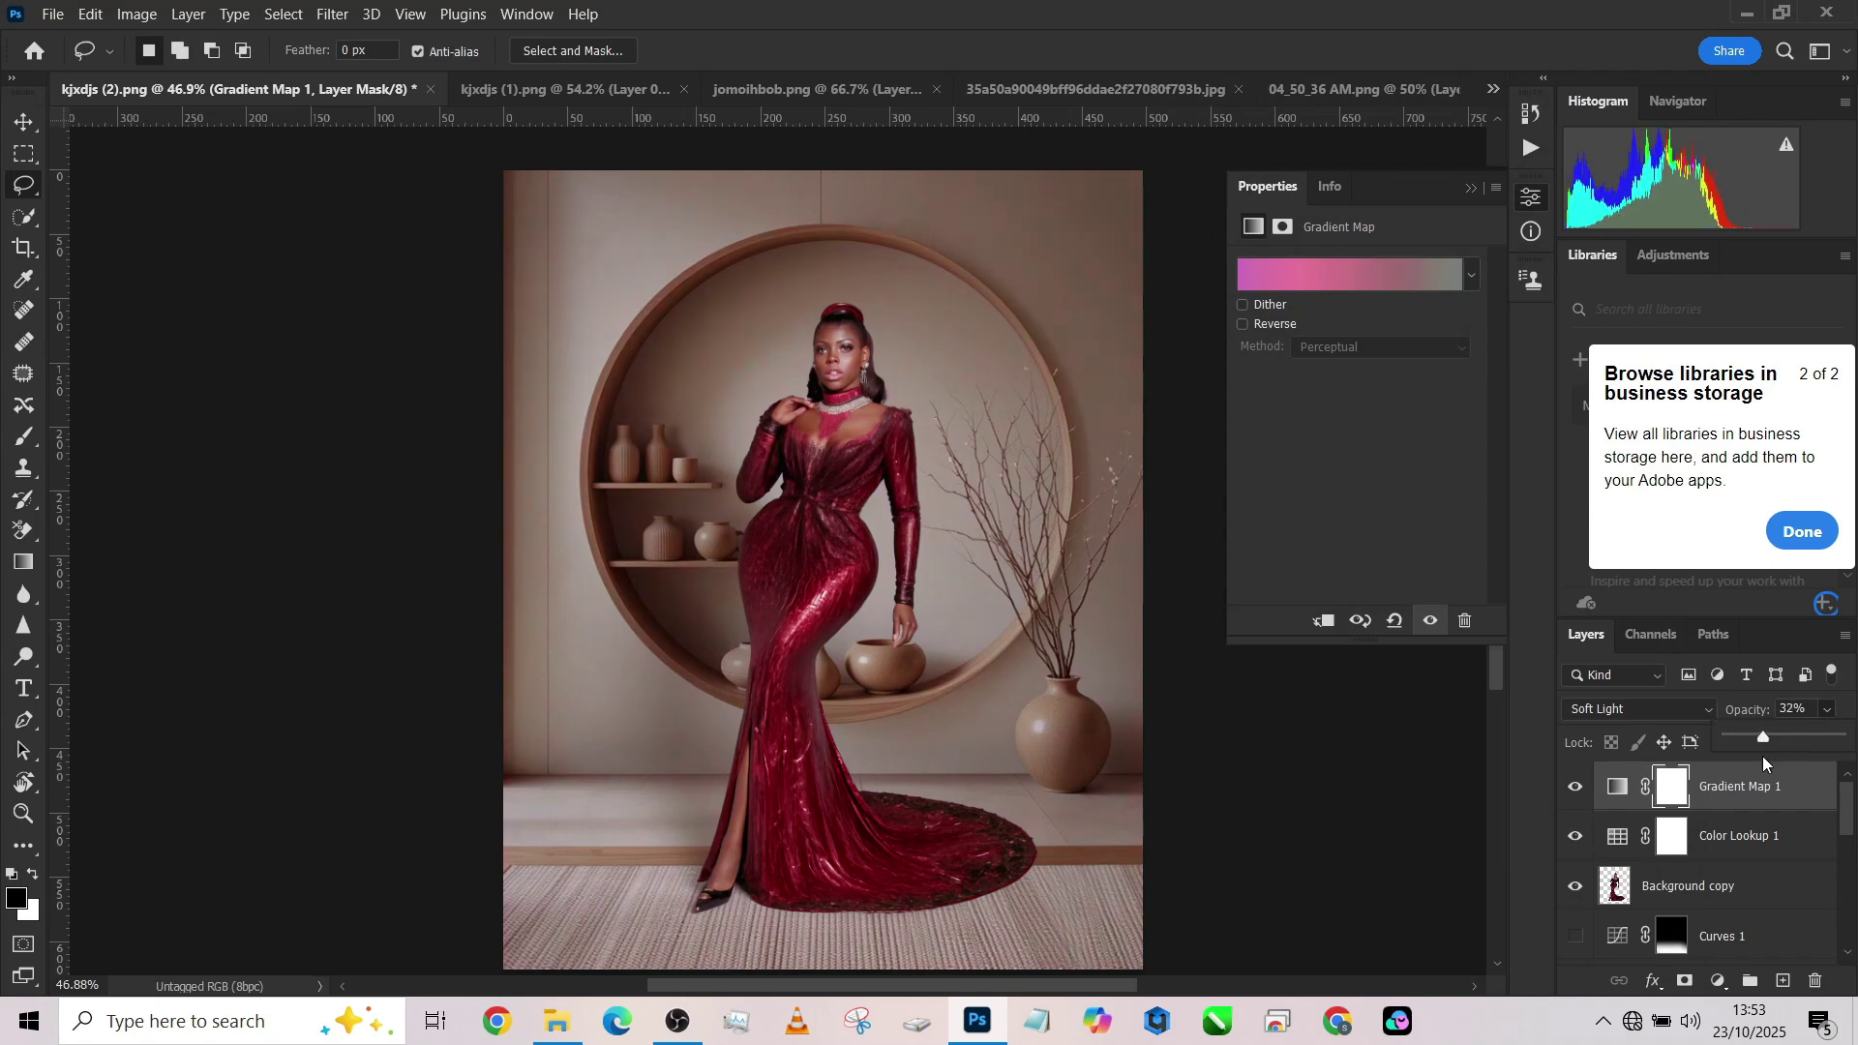
scroll(1115, 714, right, 3)
scroll(1115, 714, down, 2)
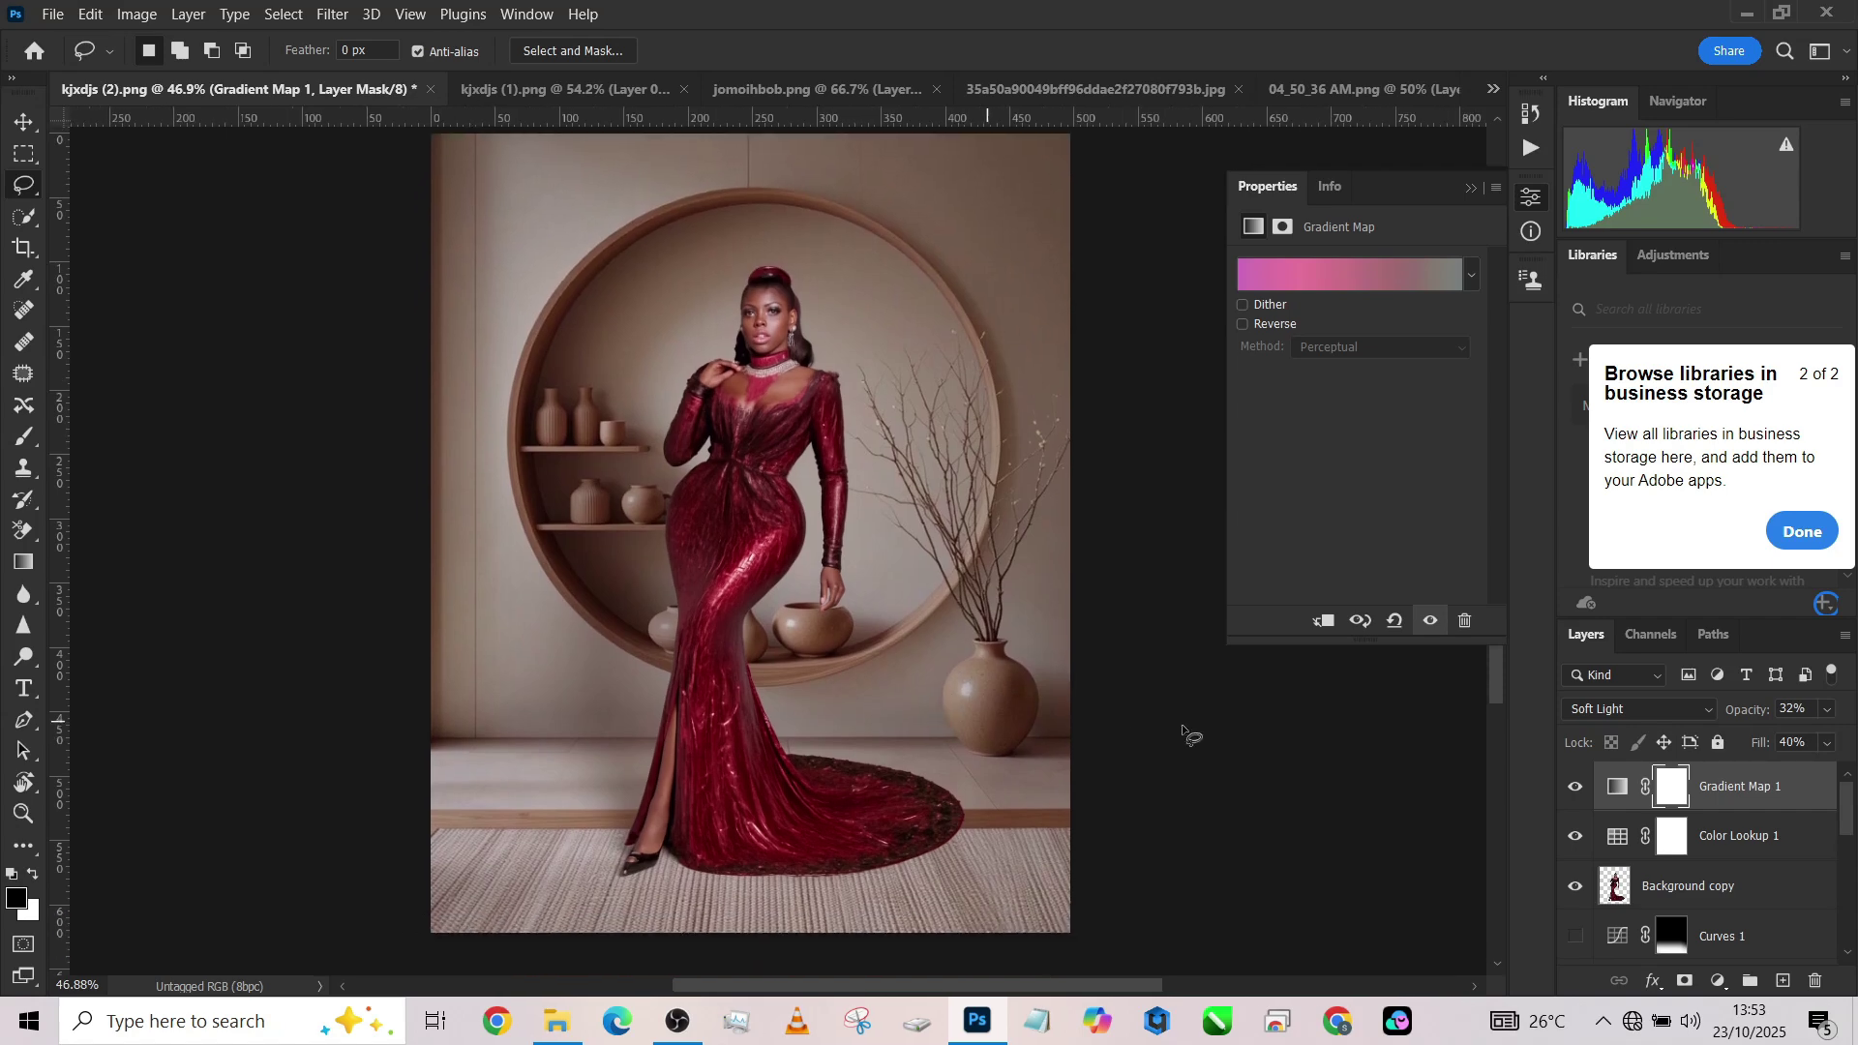
Group Gradient Map 1 with Color Lookup 1 into Group 1, compare it, and set its opacity to 86%.
shift+click(1811, 849)
key(ctrl+g)
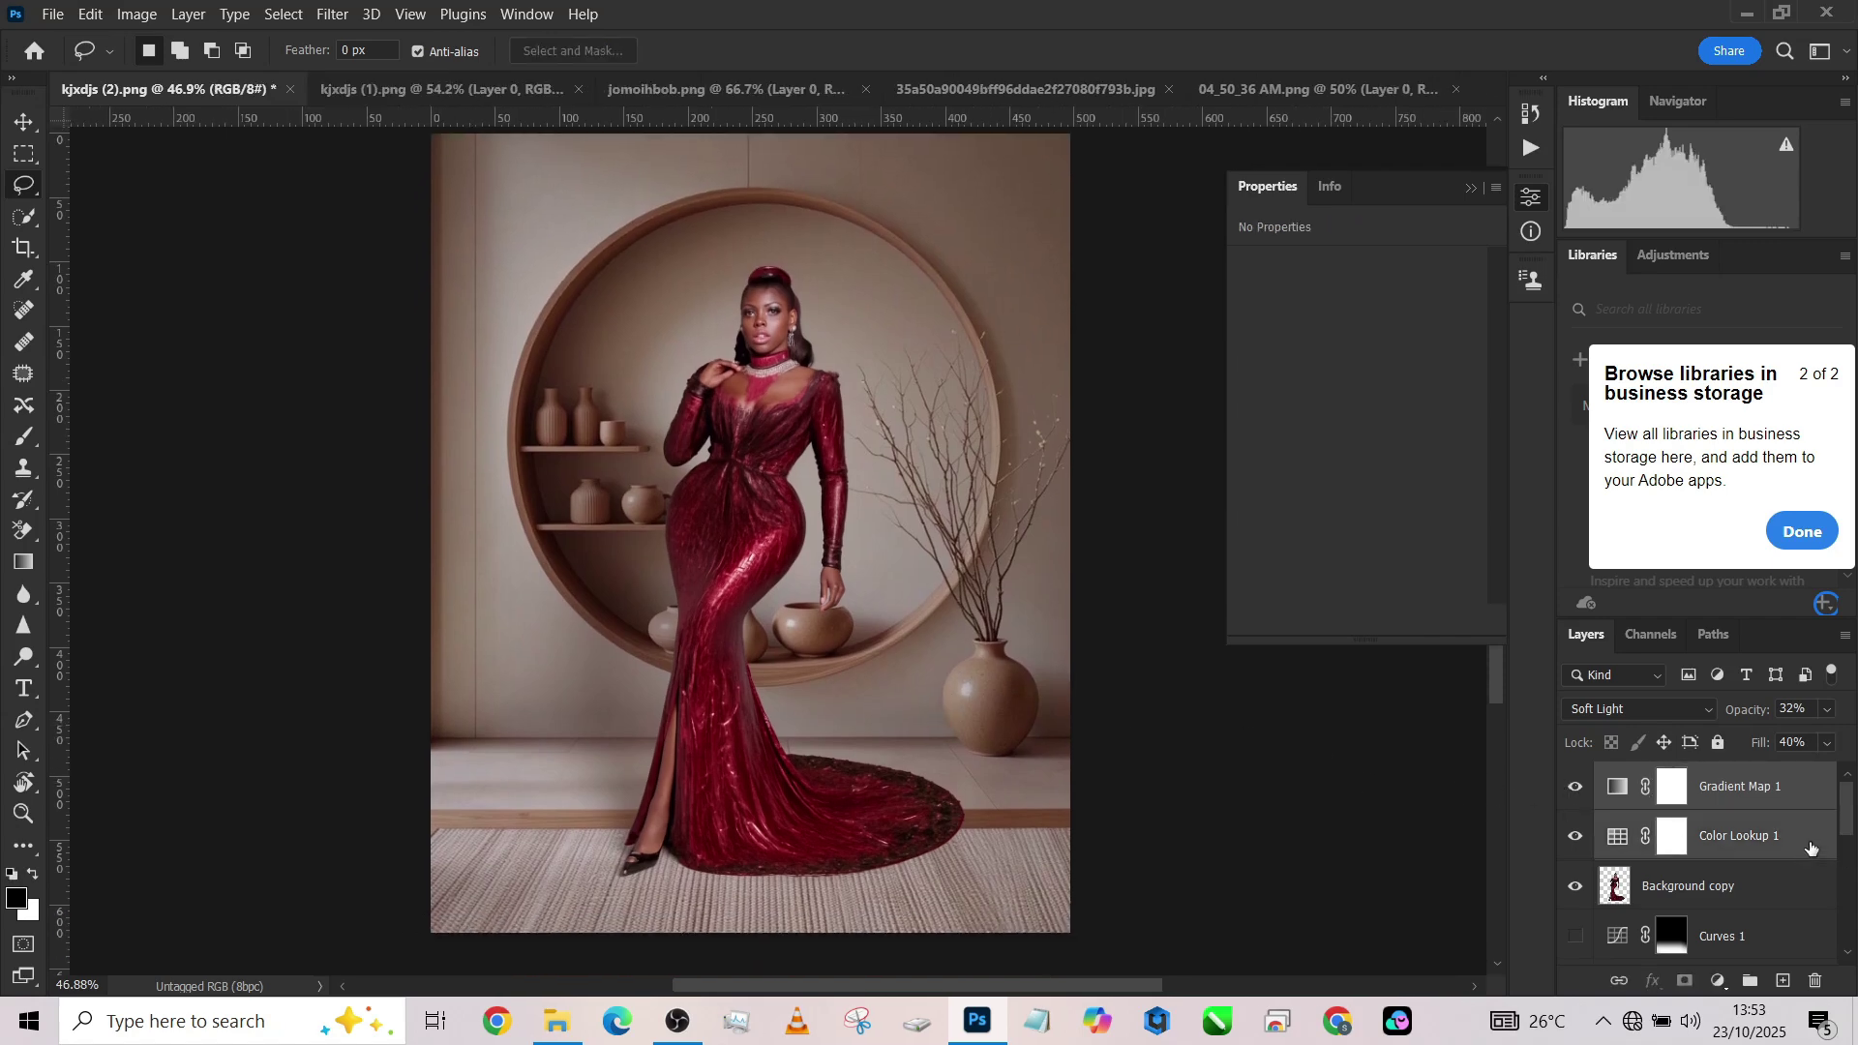
click(1575, 777)
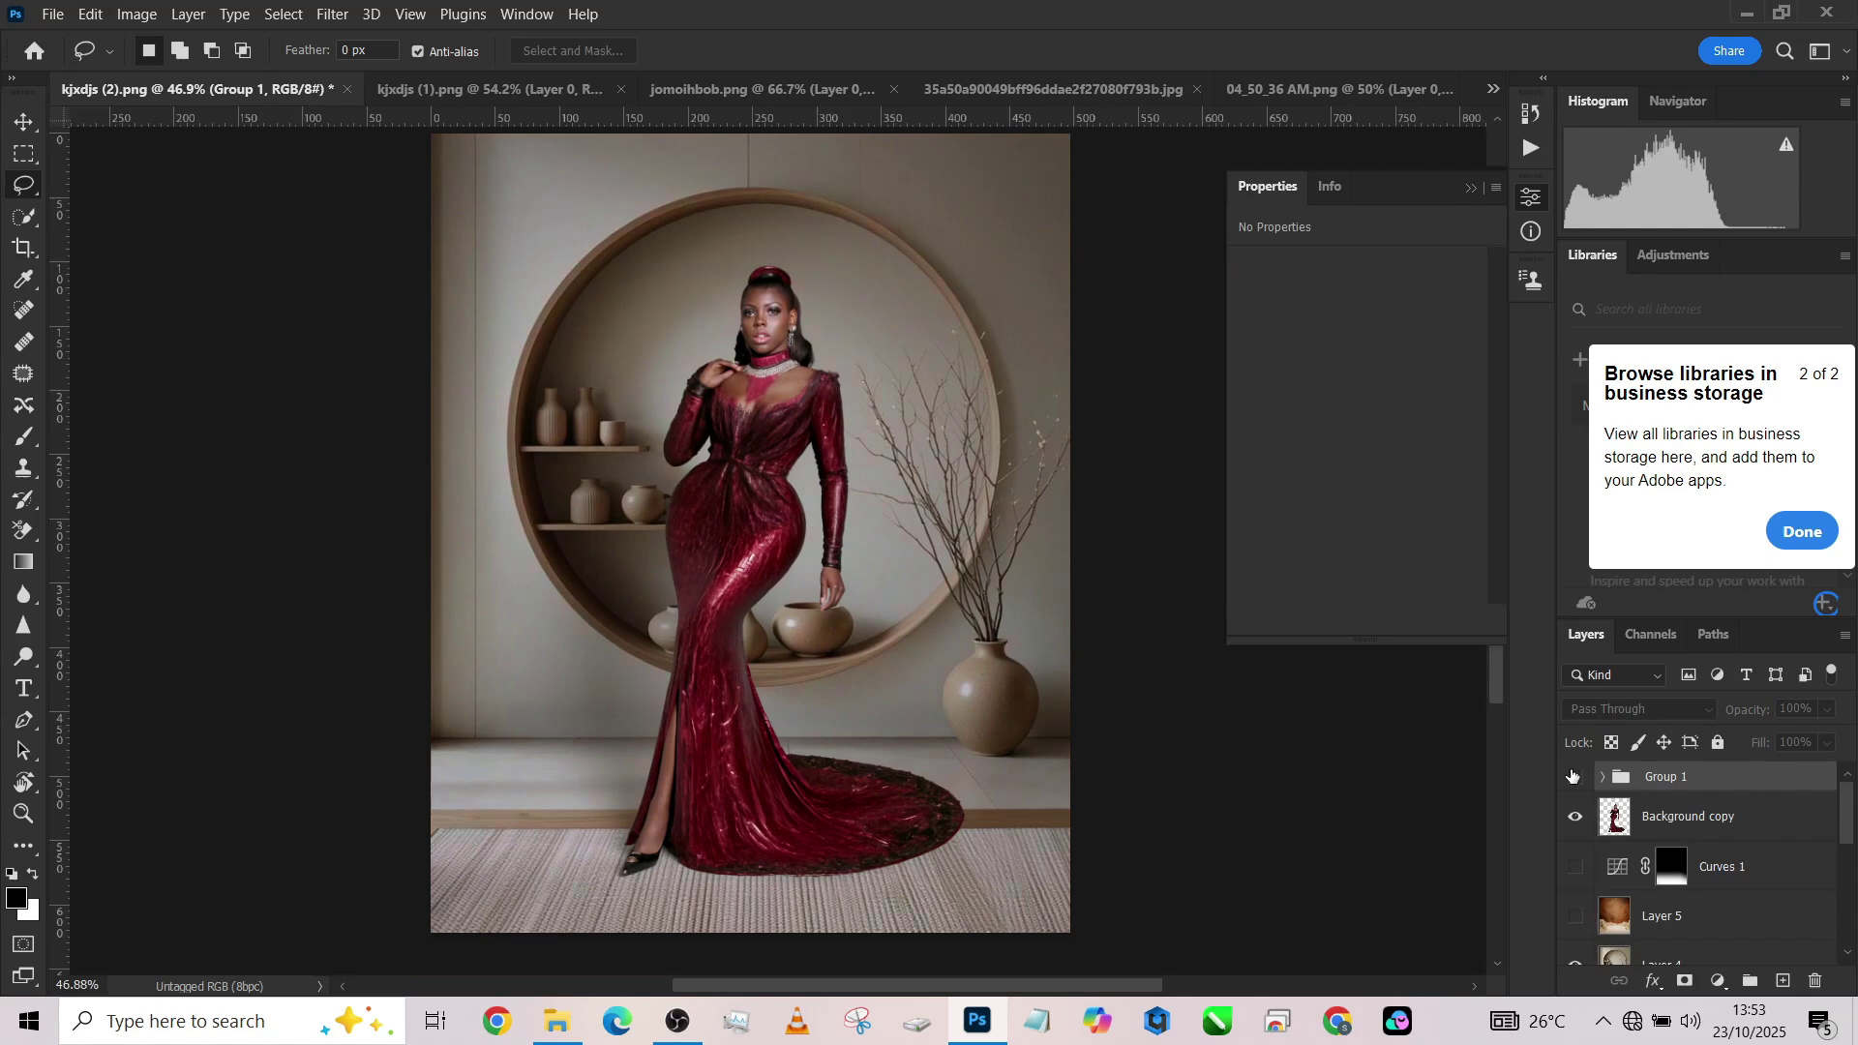
click(1574, 777)
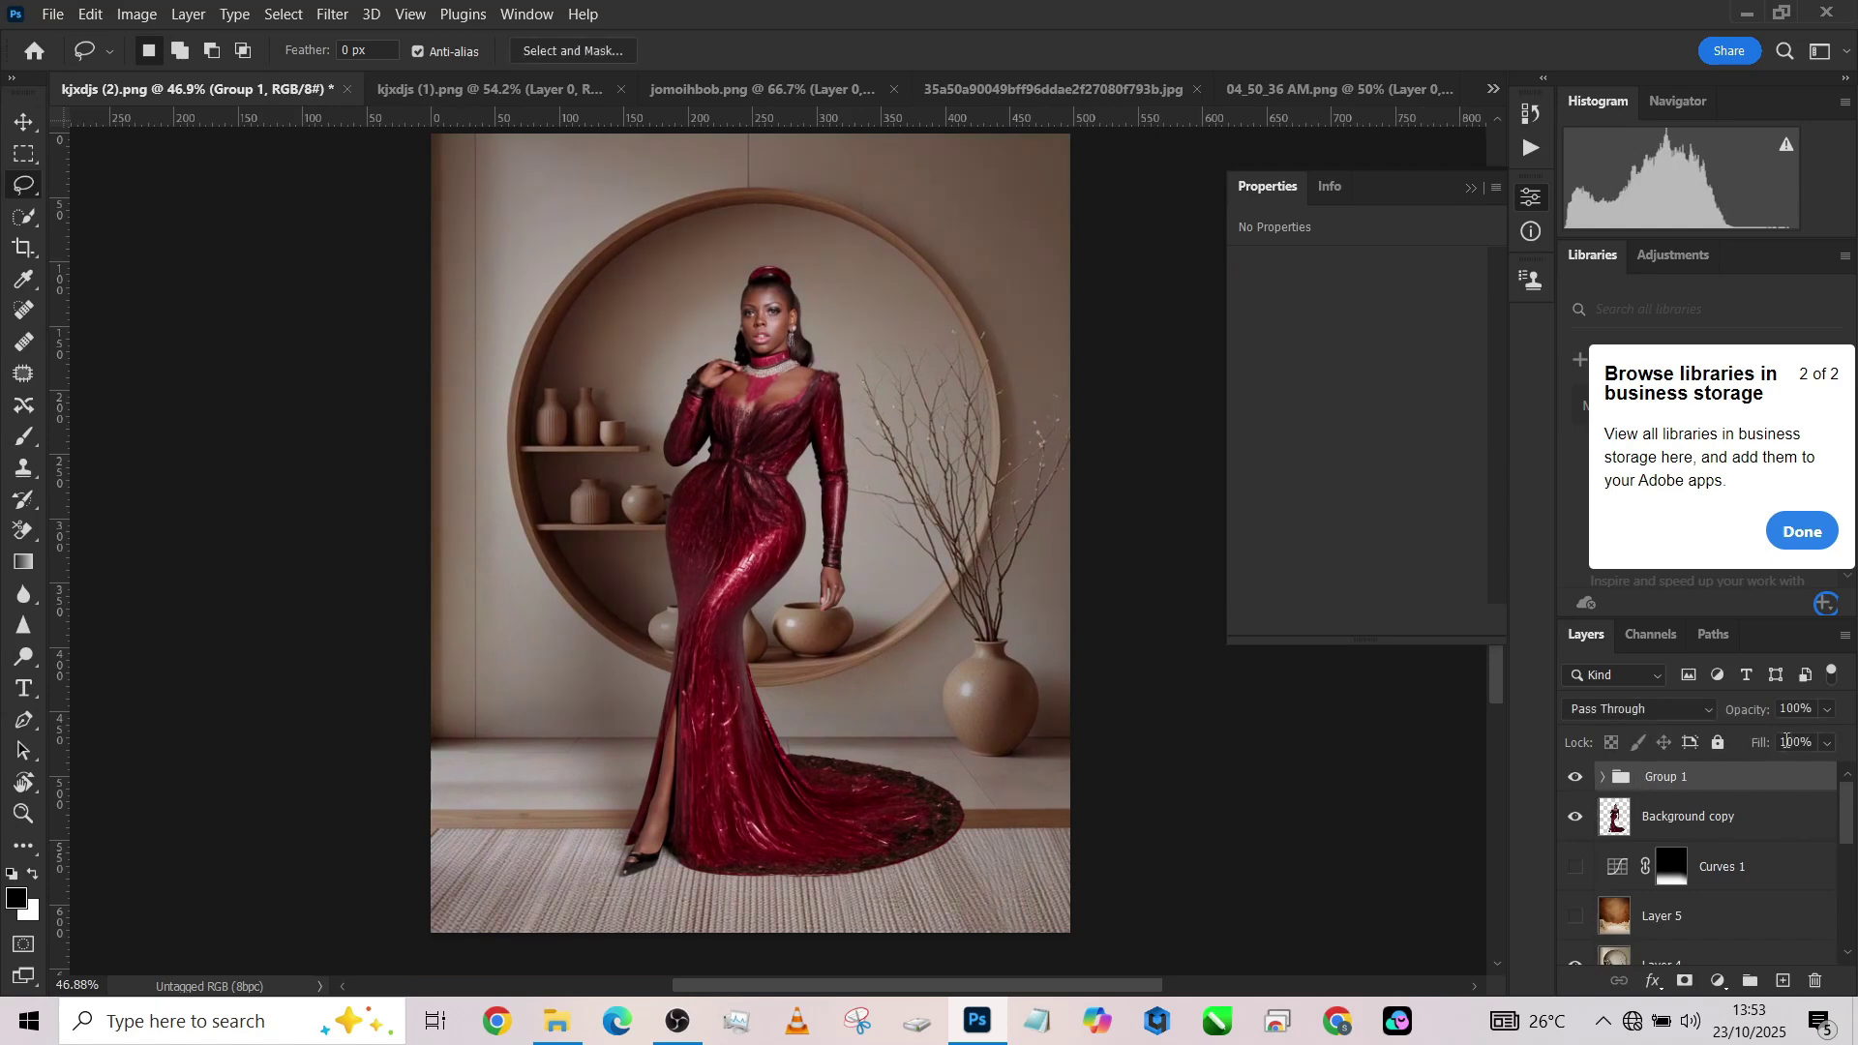
click(1833, 715)
drag(1833, 738, 1827, 742)
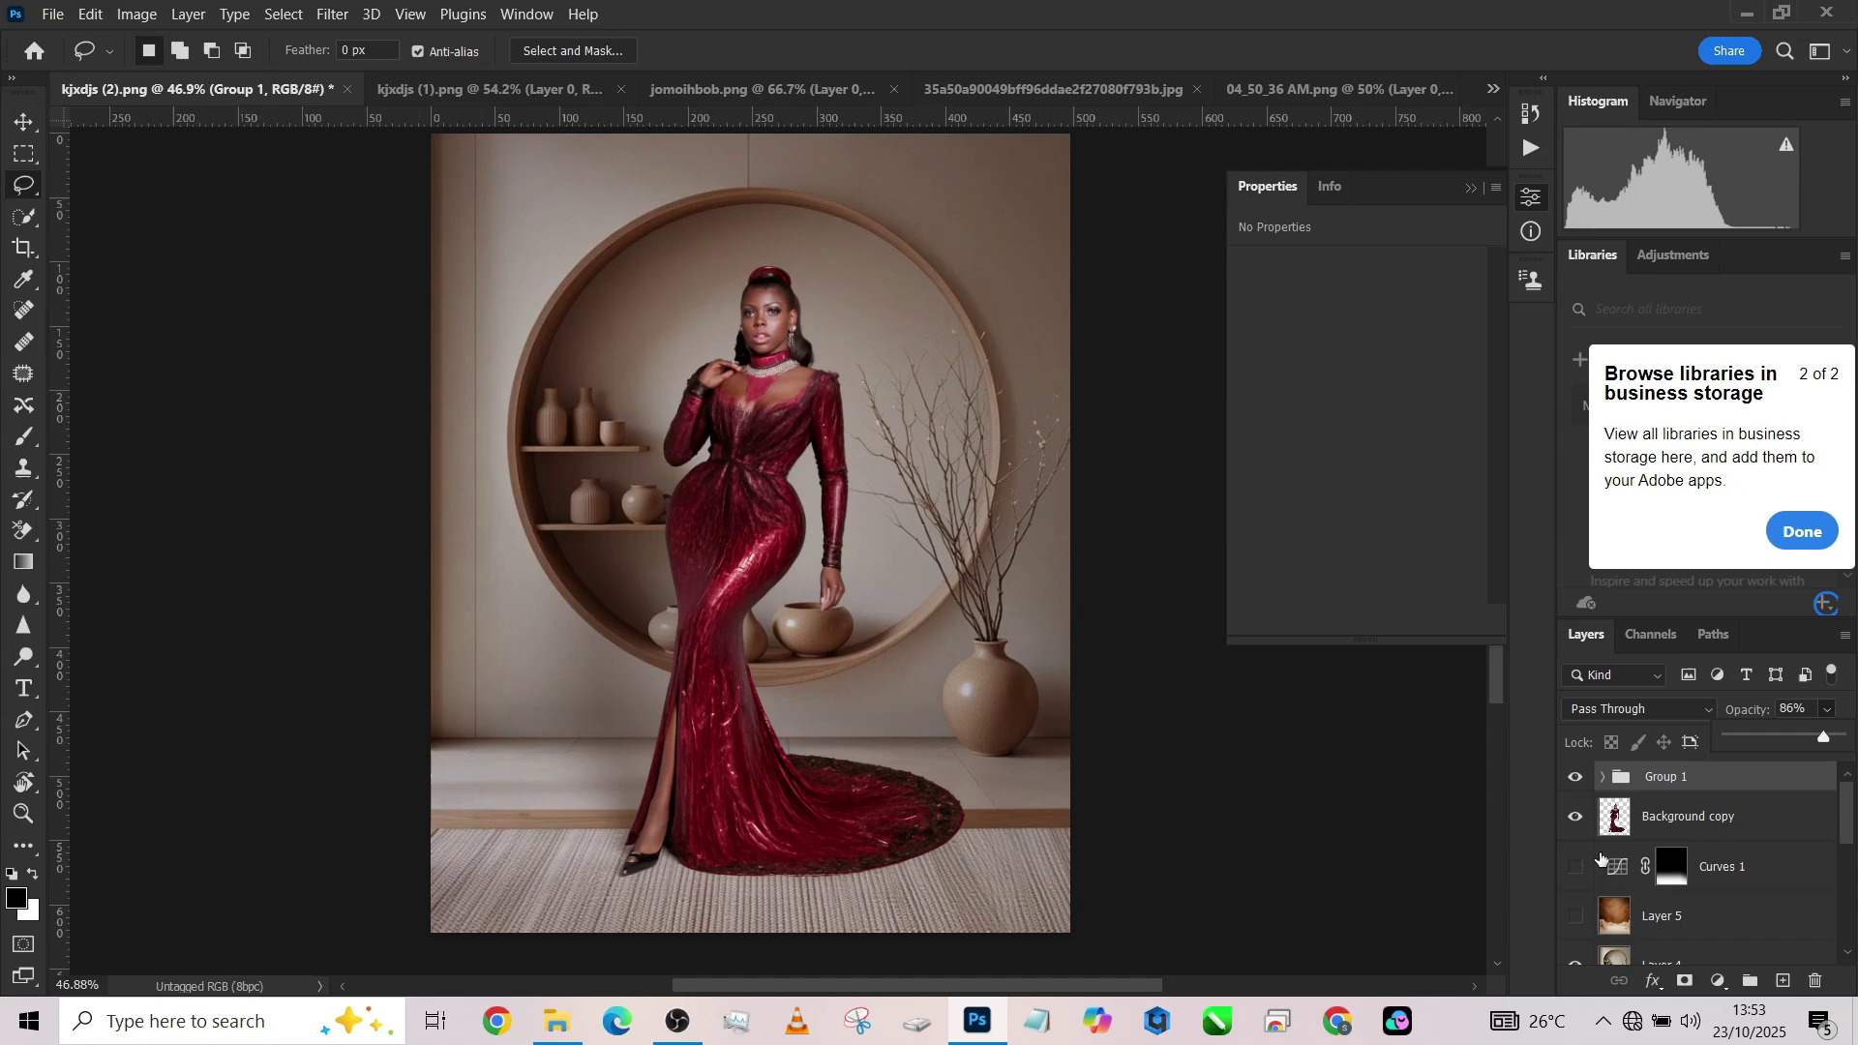
scroll(1602, 860, down, 2)
click(1576, 907)
click(1576, 907)
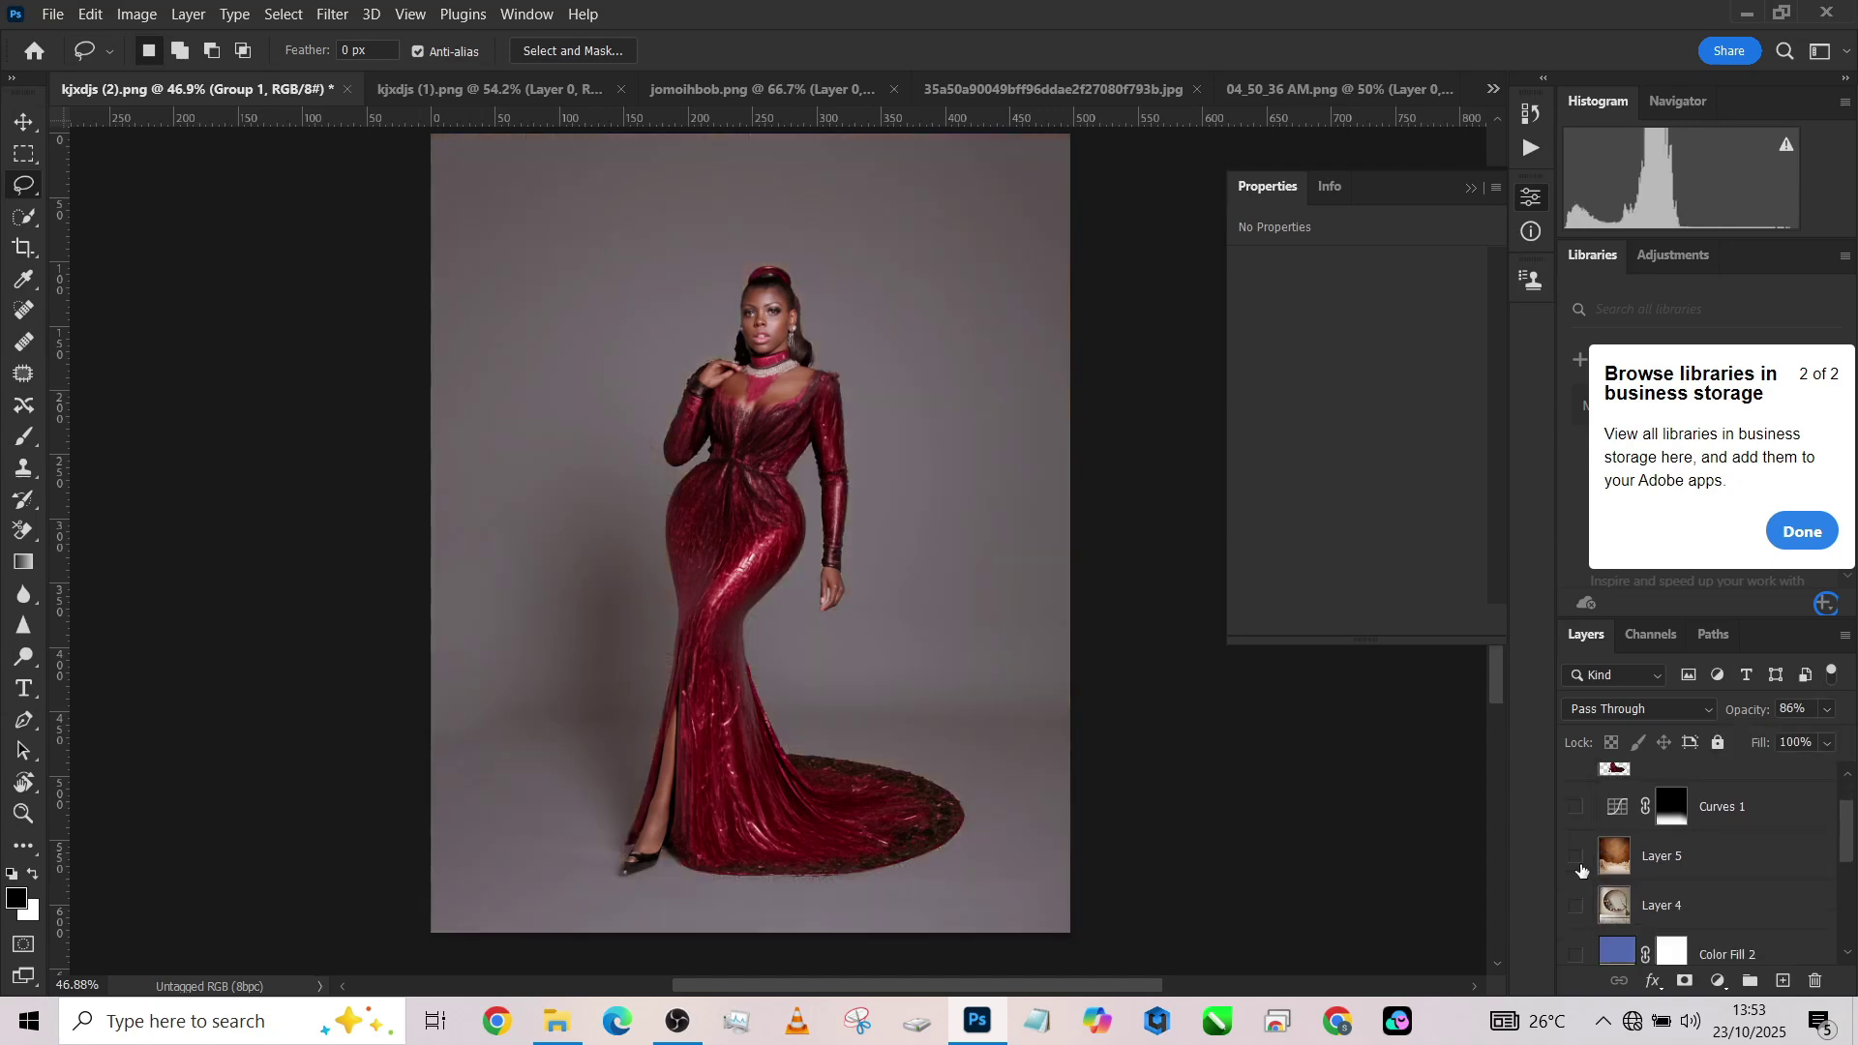
click(1576, 858)
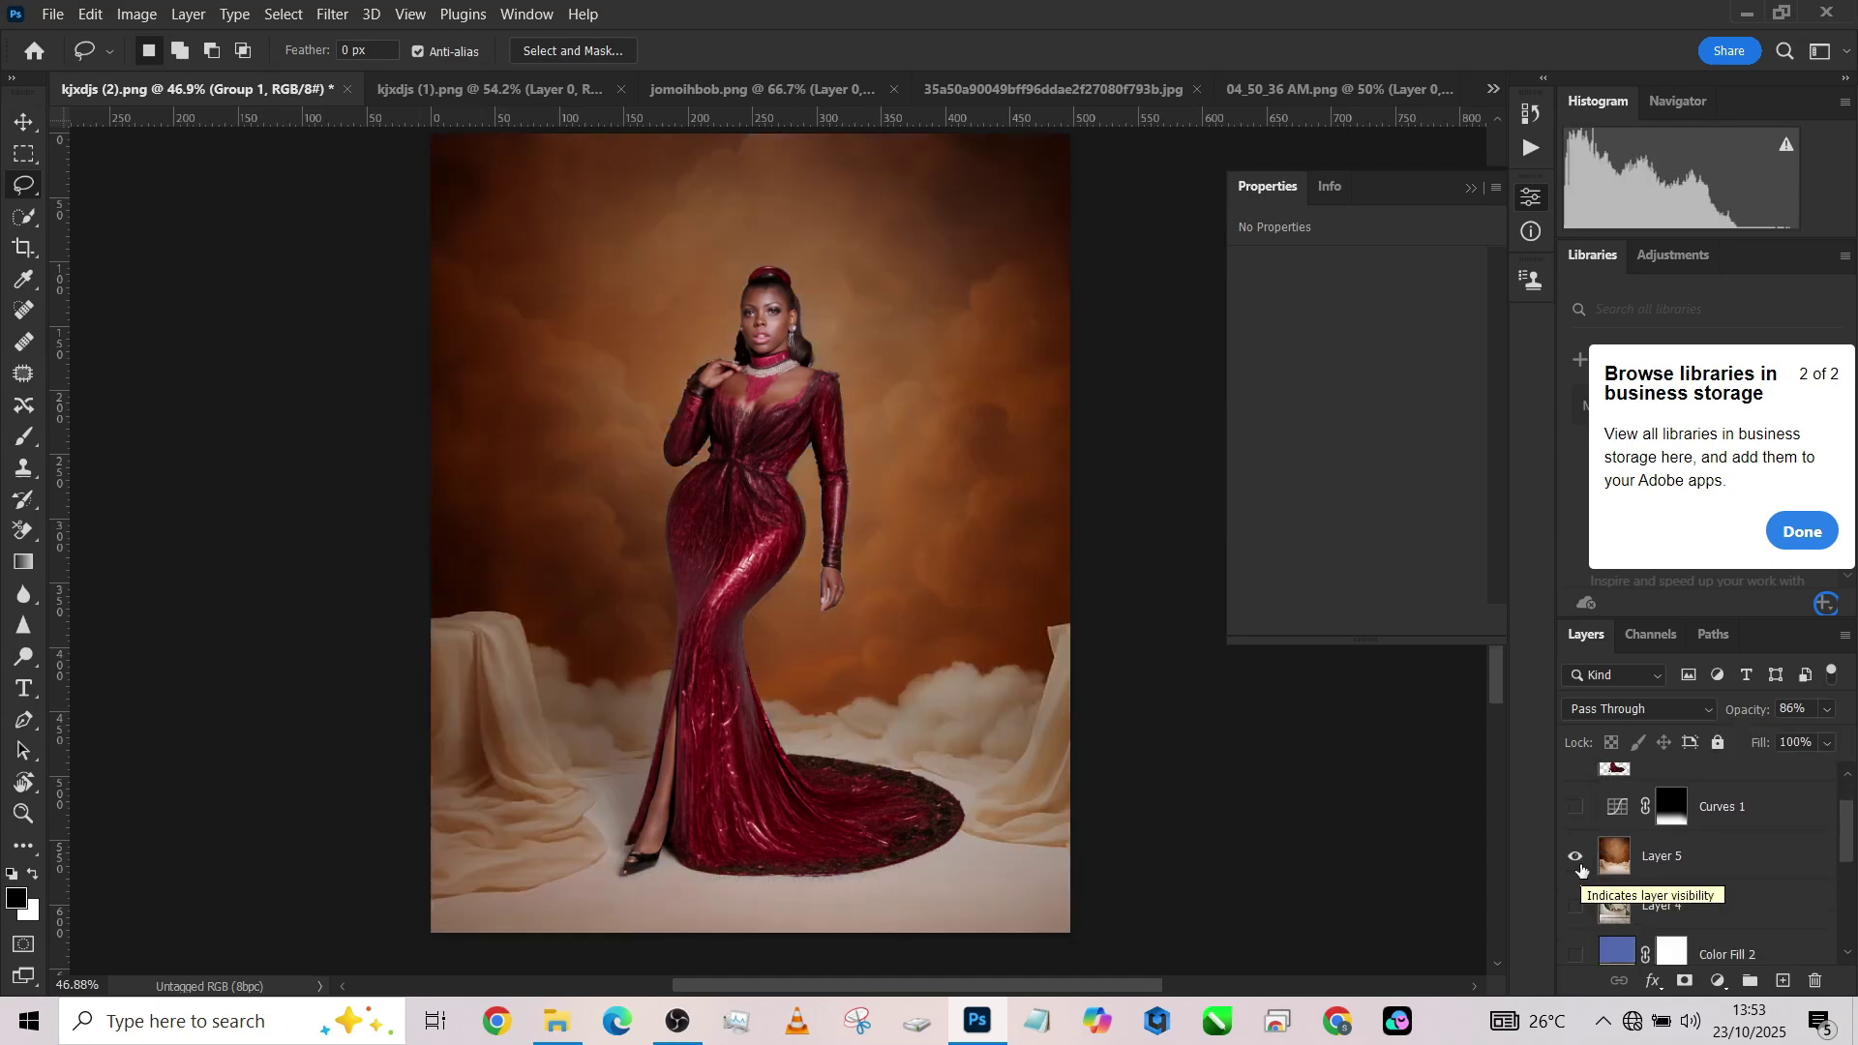
click(1578, 859)
scroll(1602, 929, down, 2)
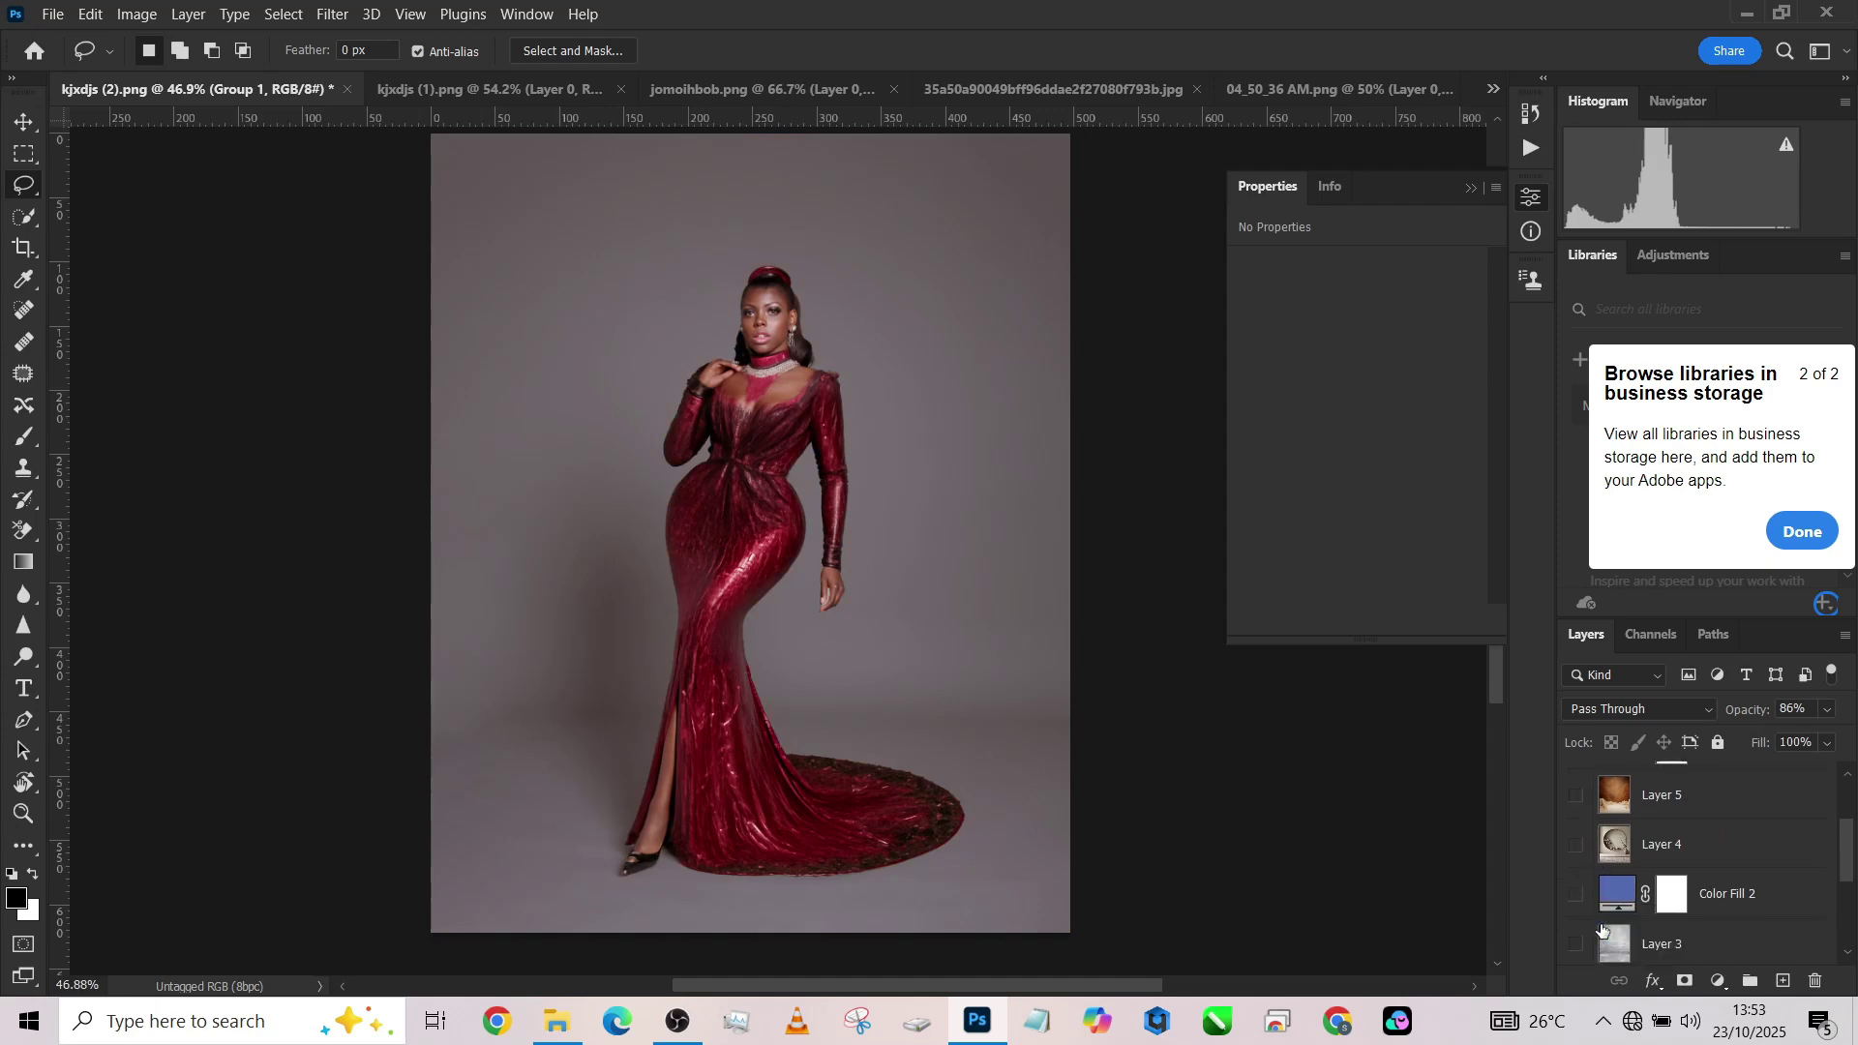
click(1576, 941)
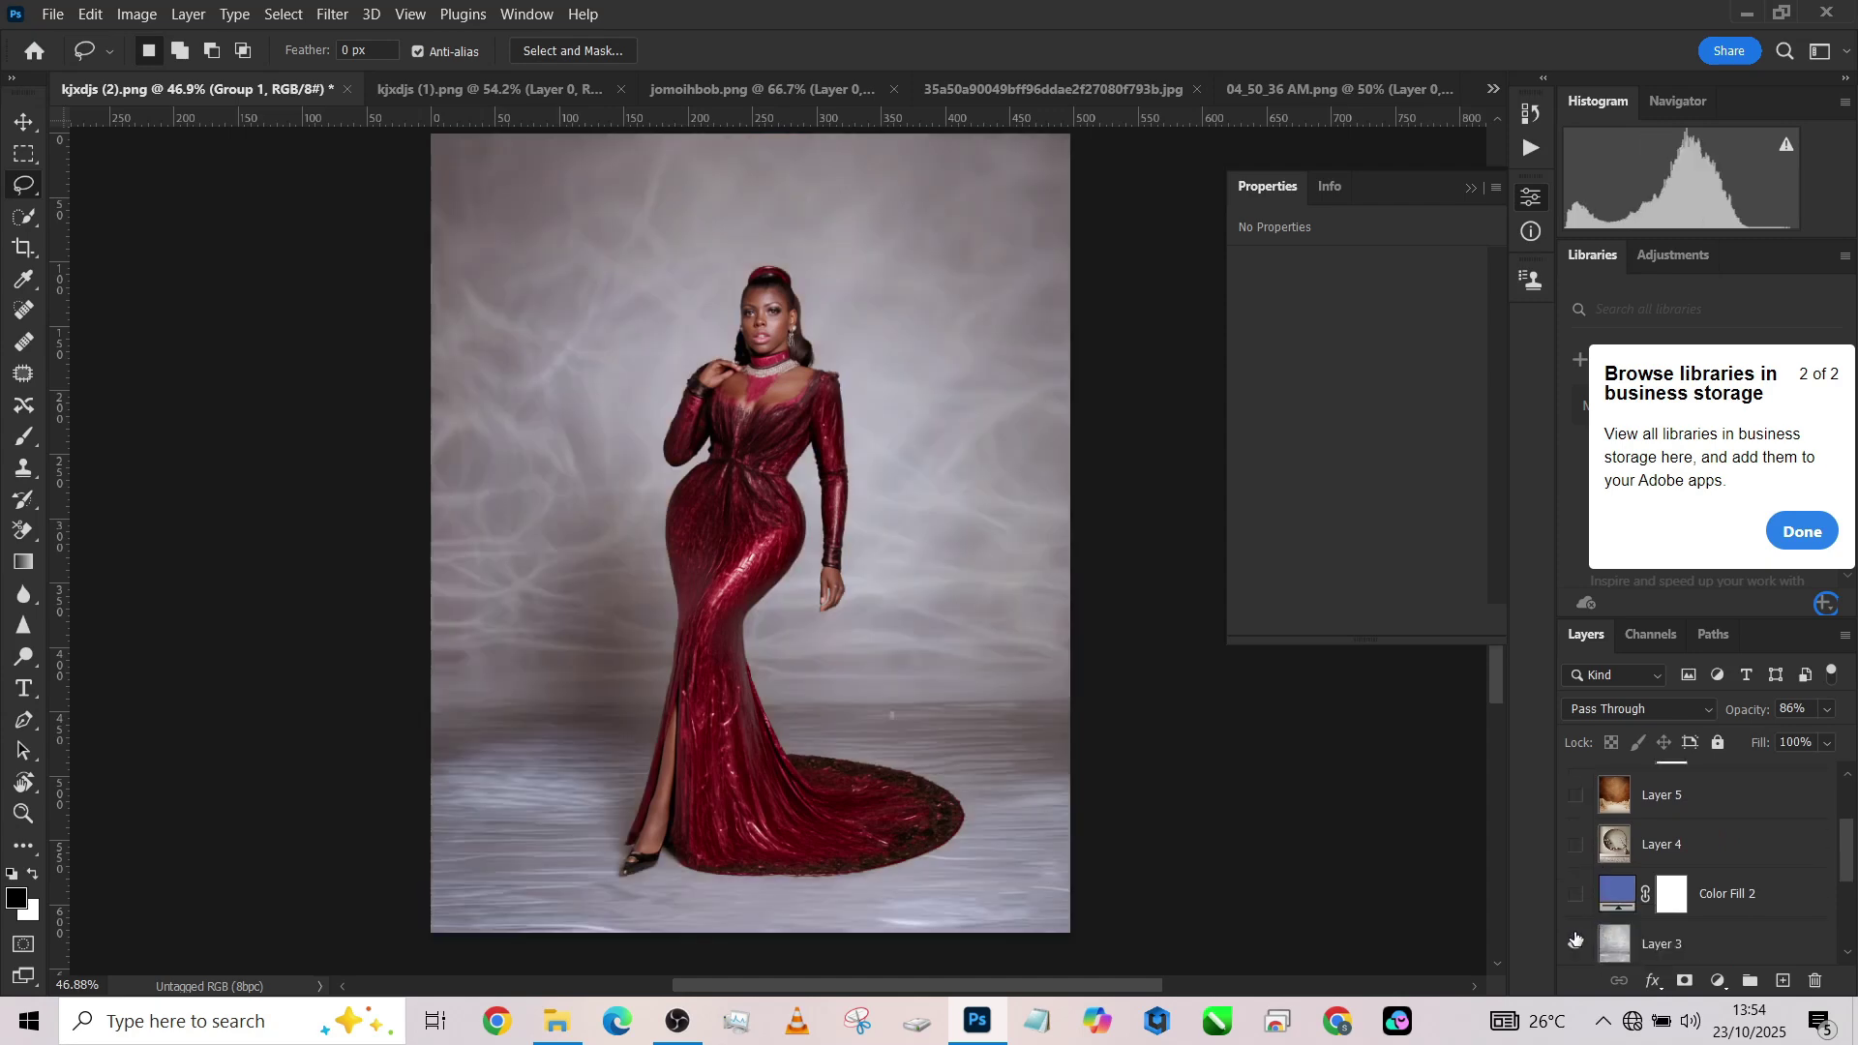
click(1585, 895)
click(1575, 896)
click(1576, 944)
scroll(1578, 939, down, 2)
click(1576, 904)
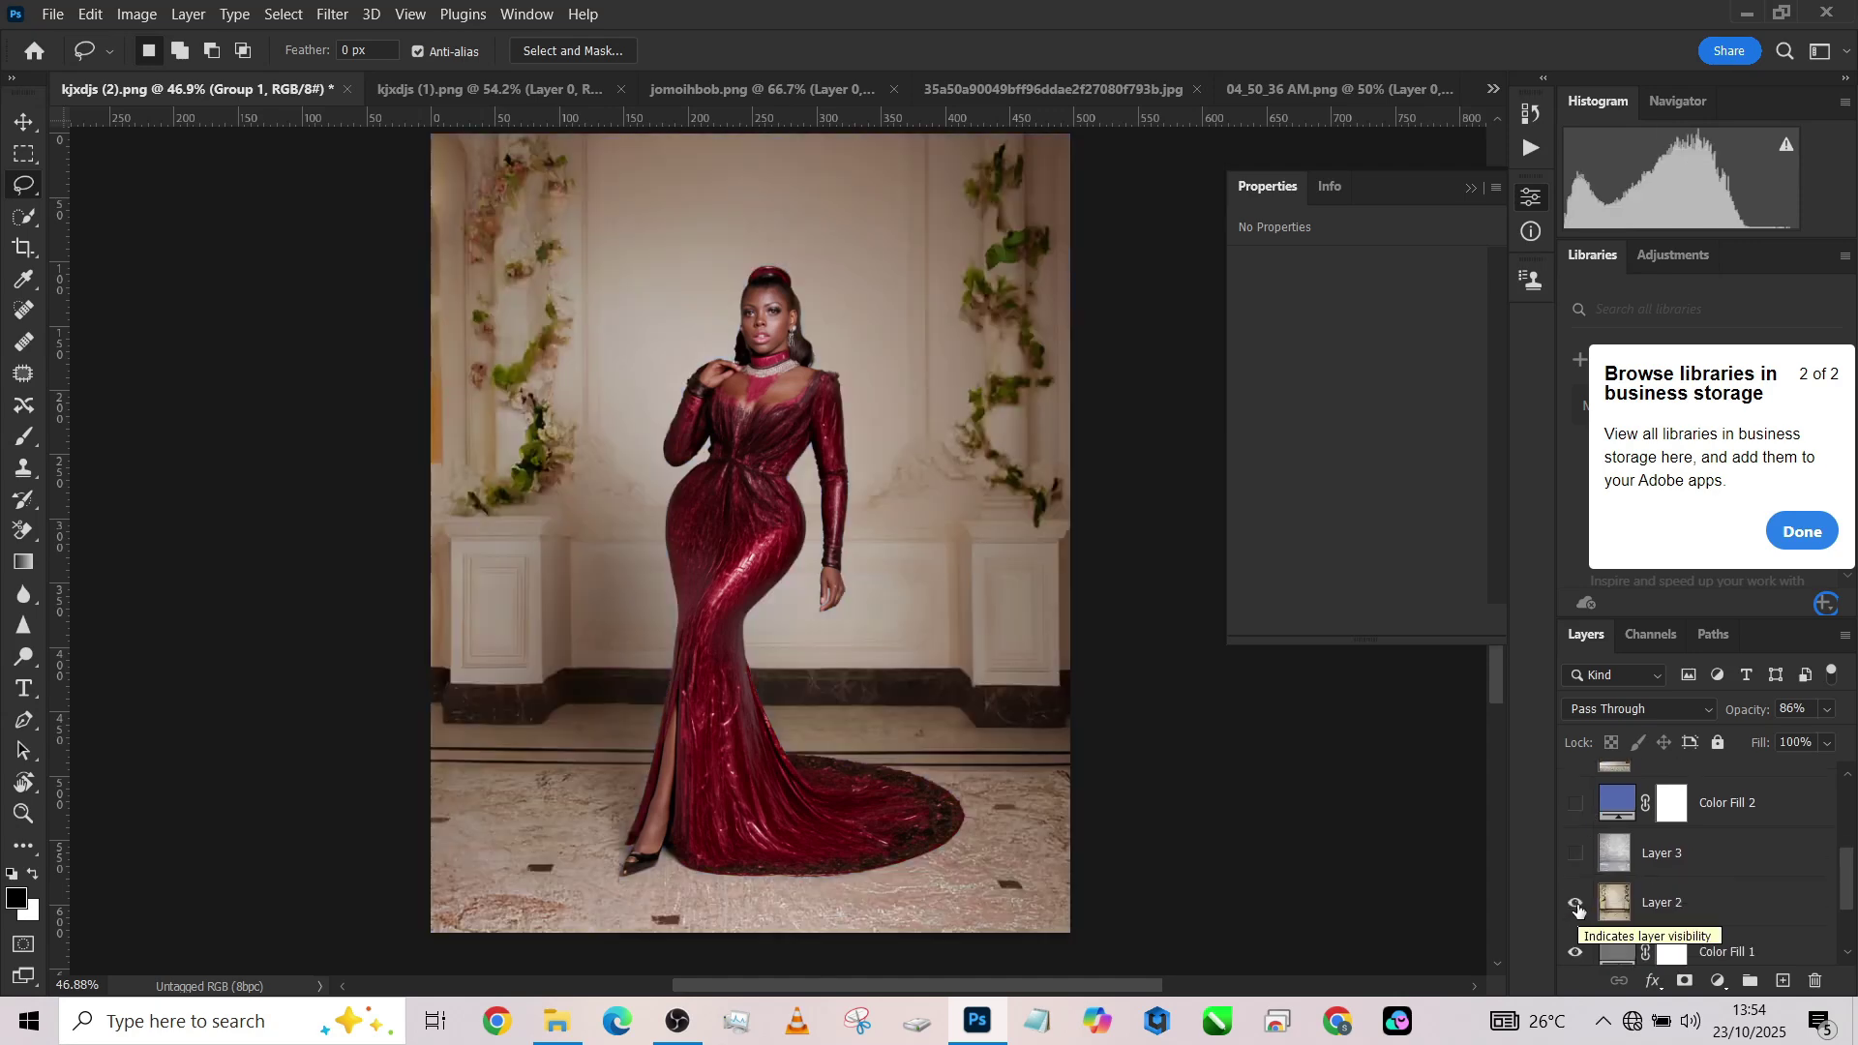
click(1578, 908)
scroll(1578, 895, up, 3)
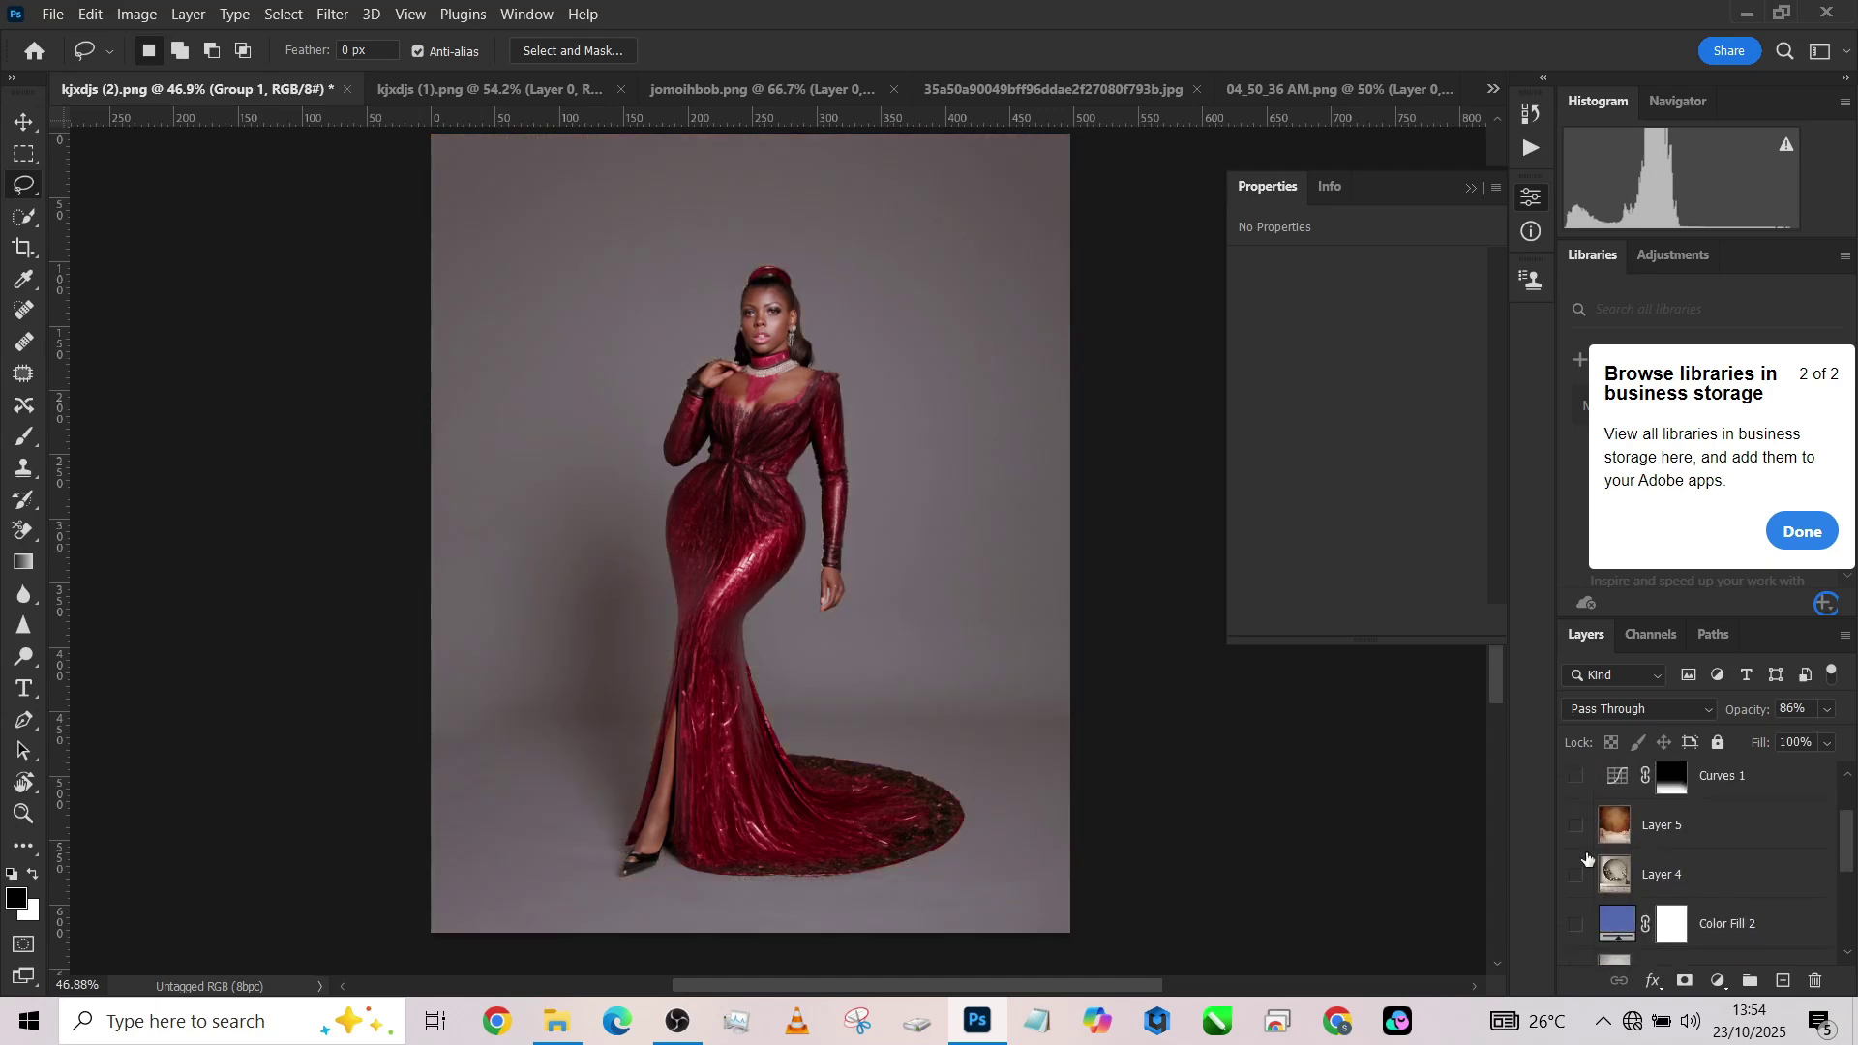
click(1576, 875)
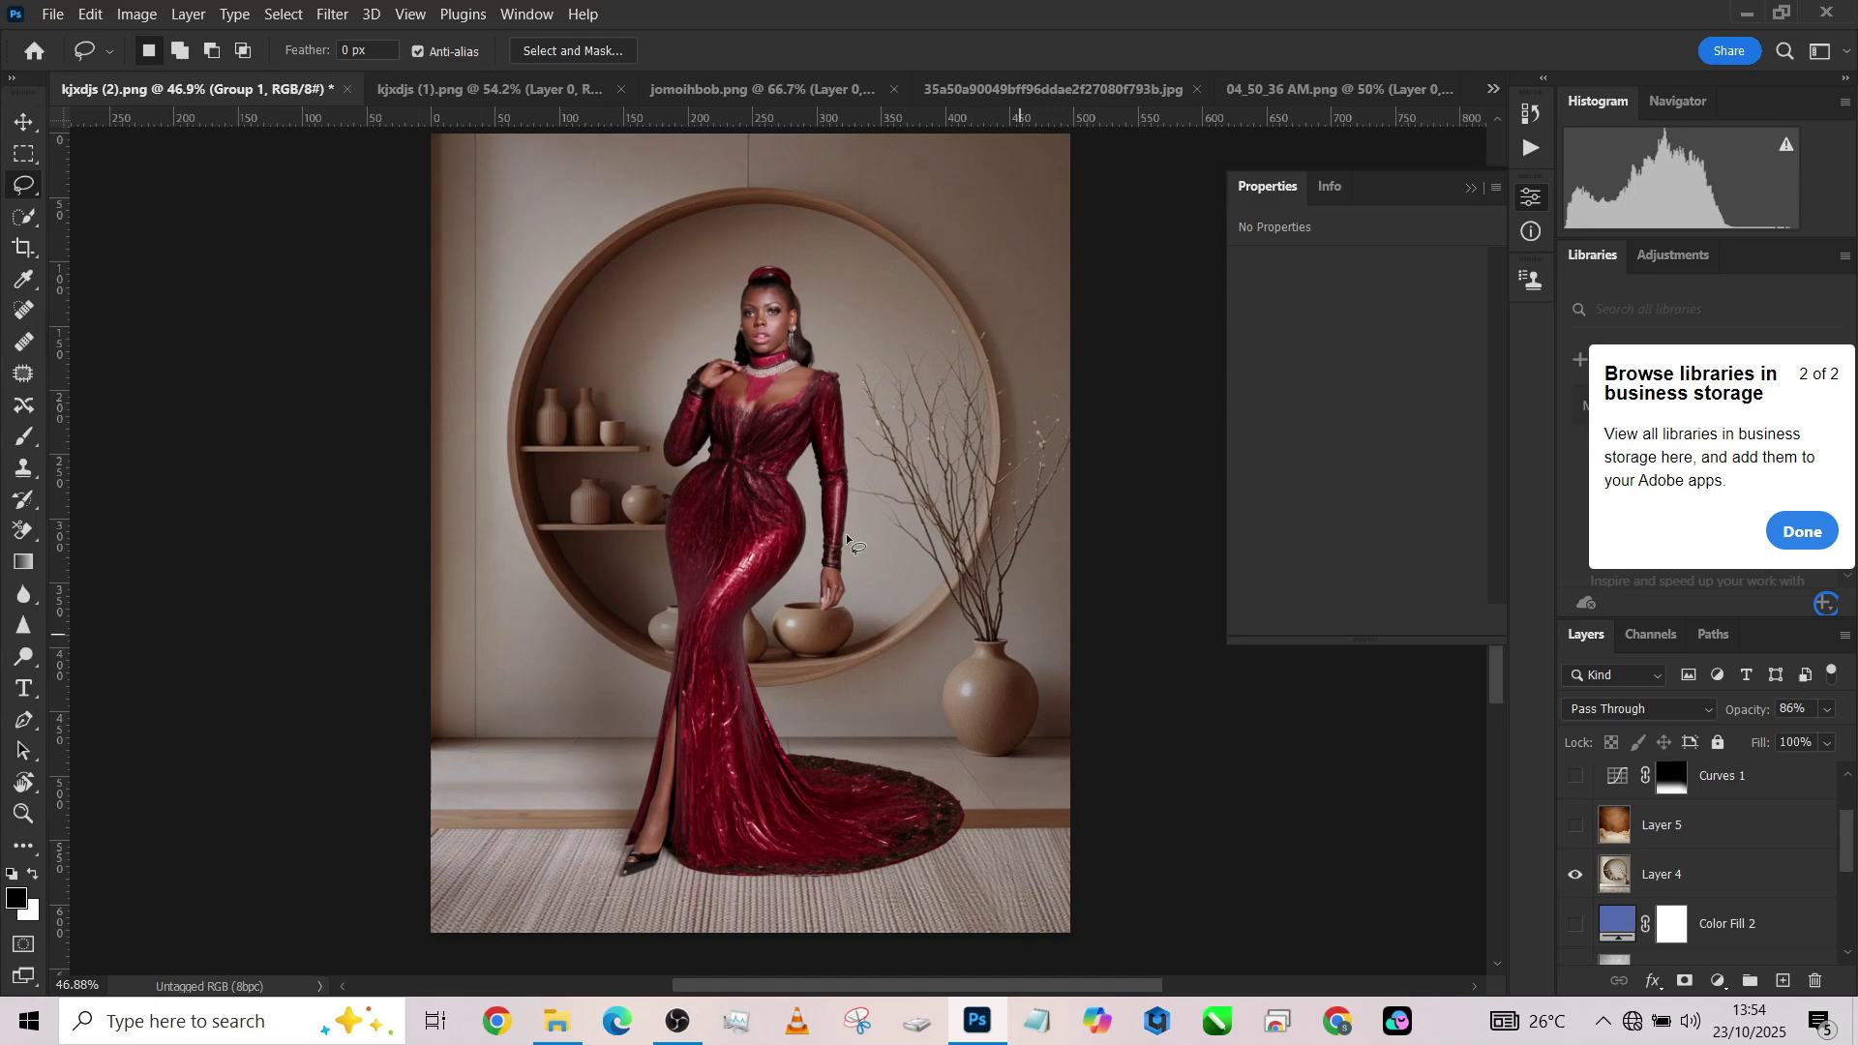
drag(920, 664, 934, 696)
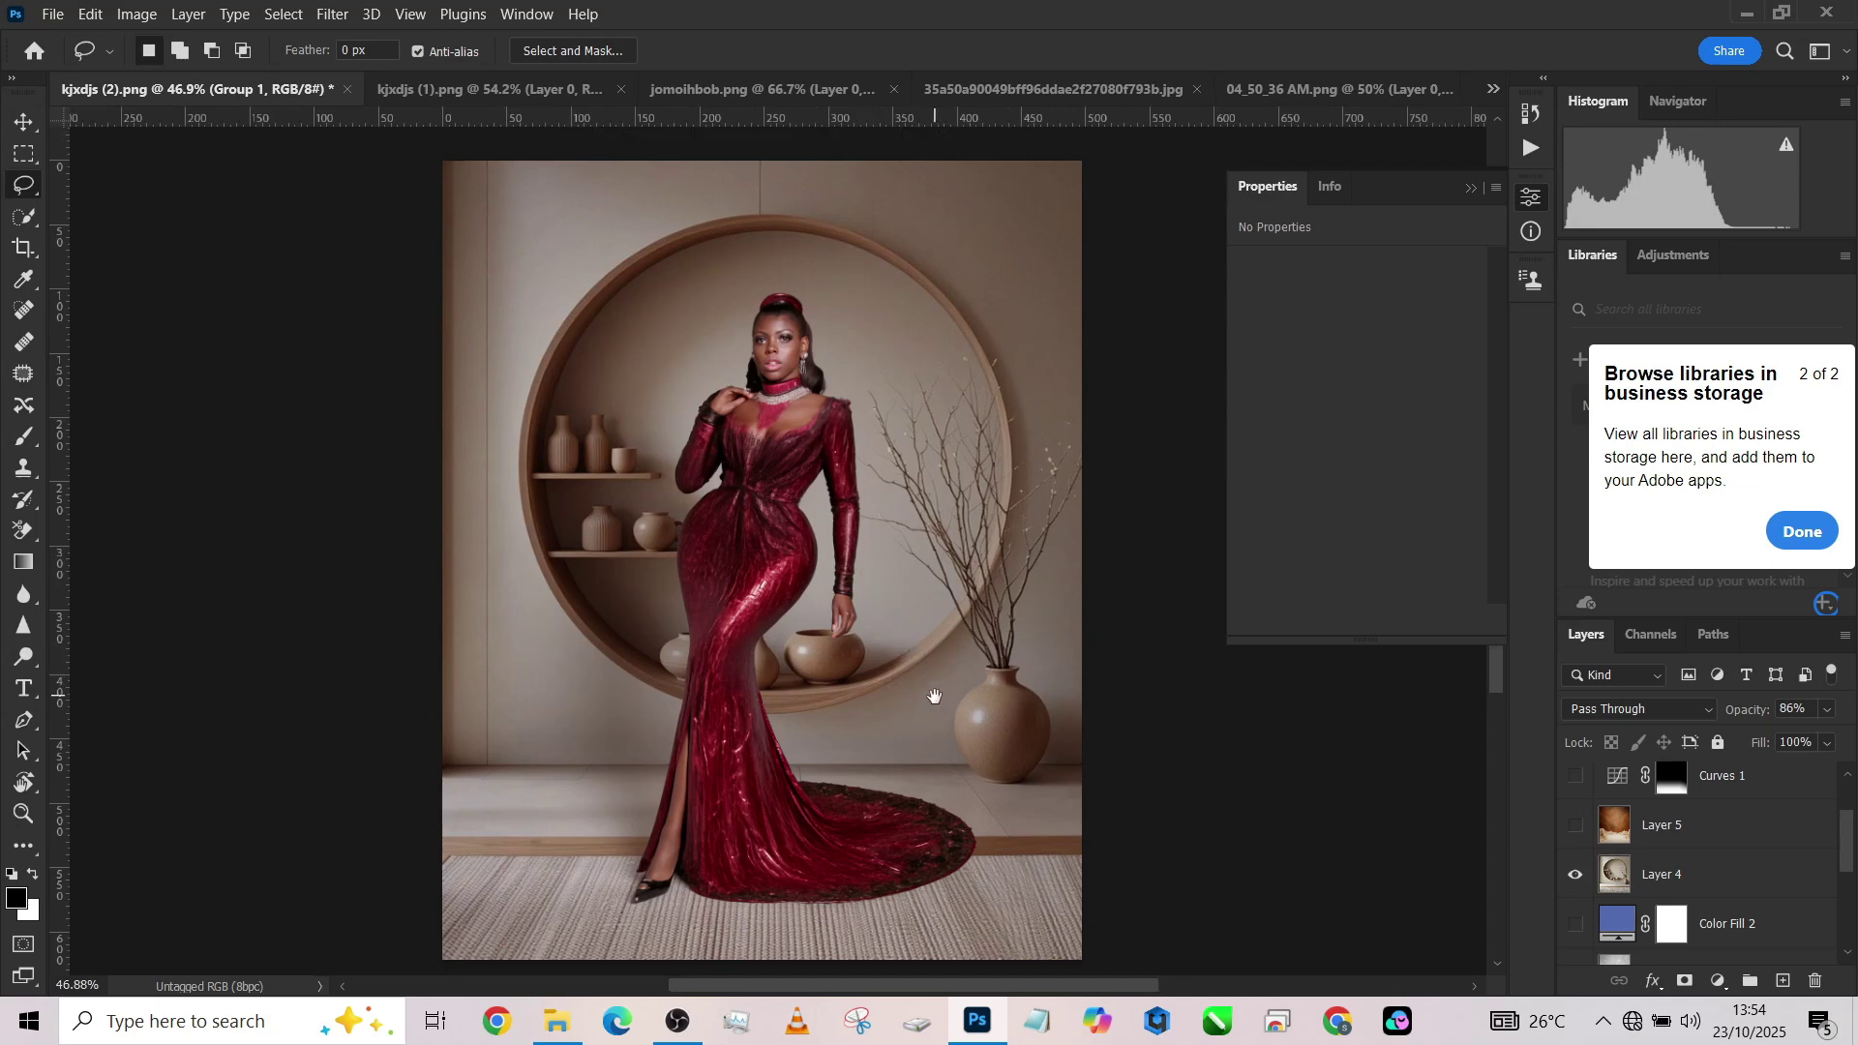